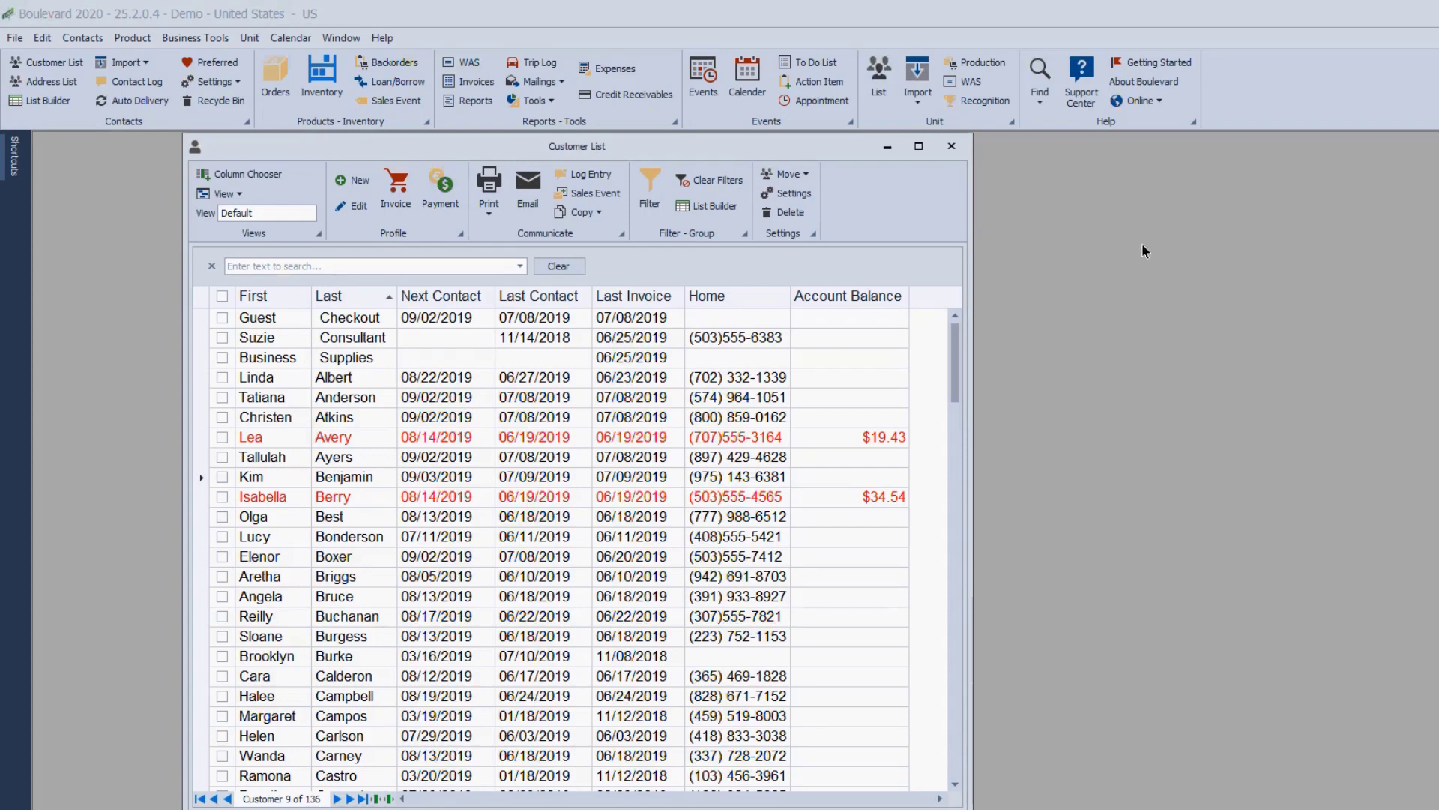
- Open the product inventory alongside the Customer List and reposition the two floating windows so both are partly visible
click(709, 183)
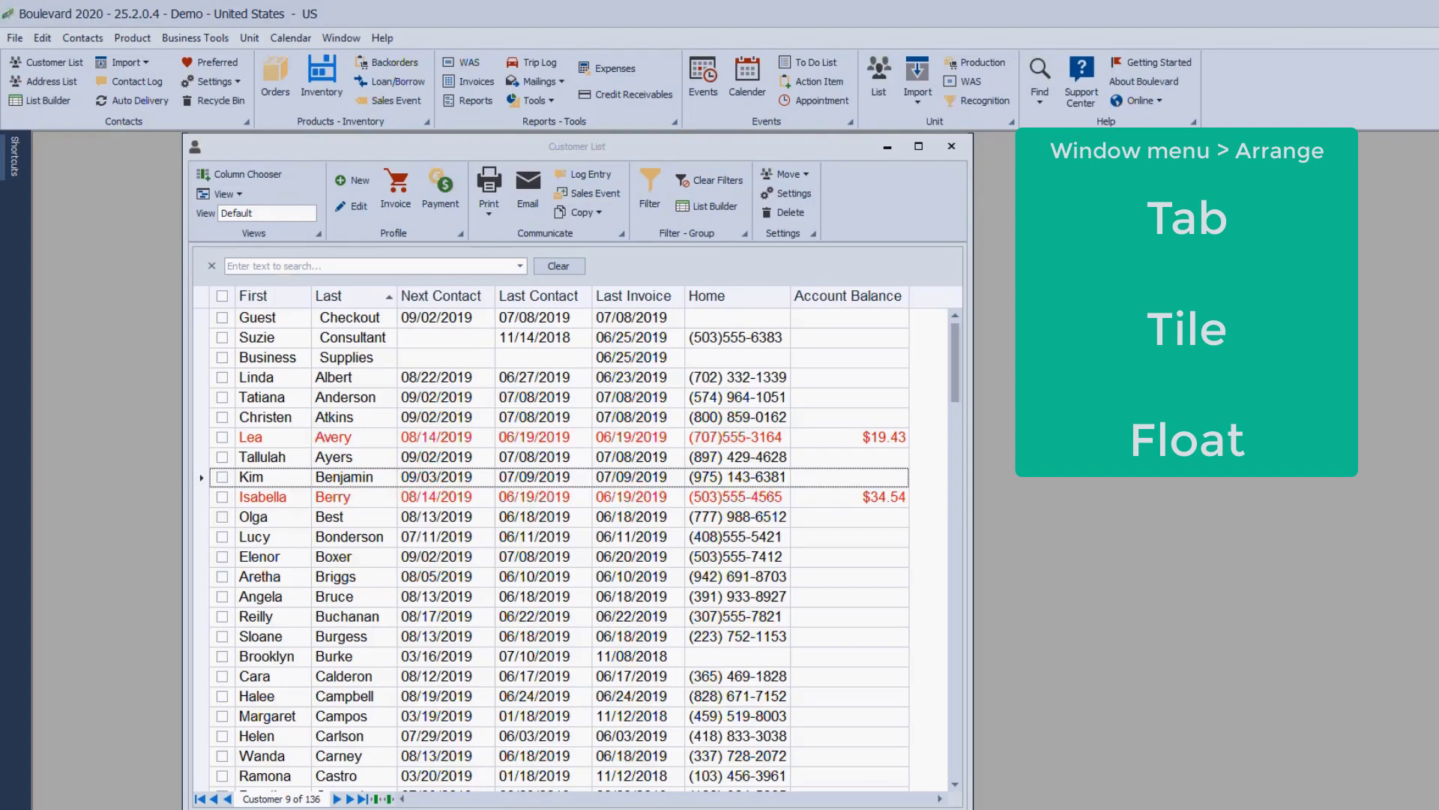
drag(811, 145, 777, 172)
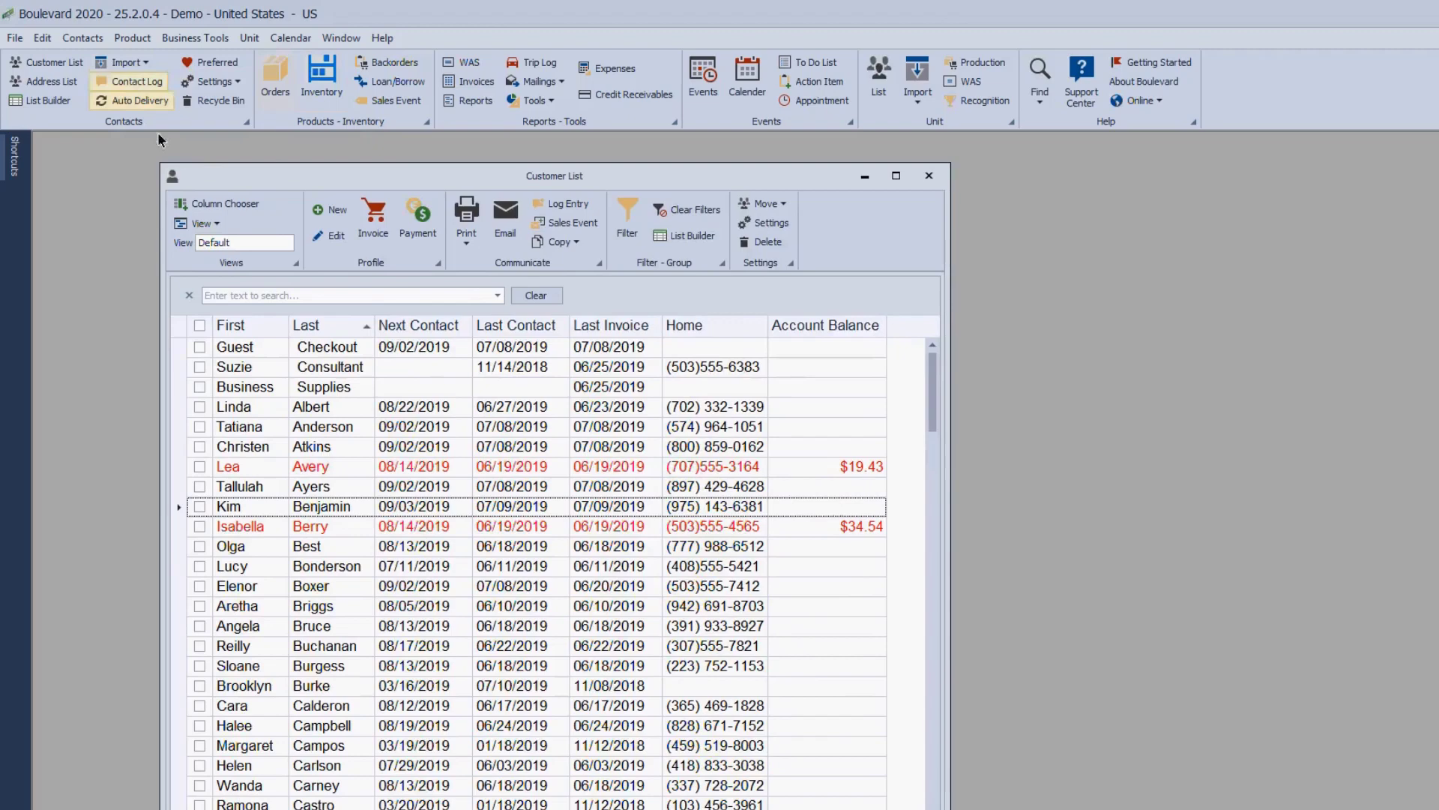
click(320, 75)
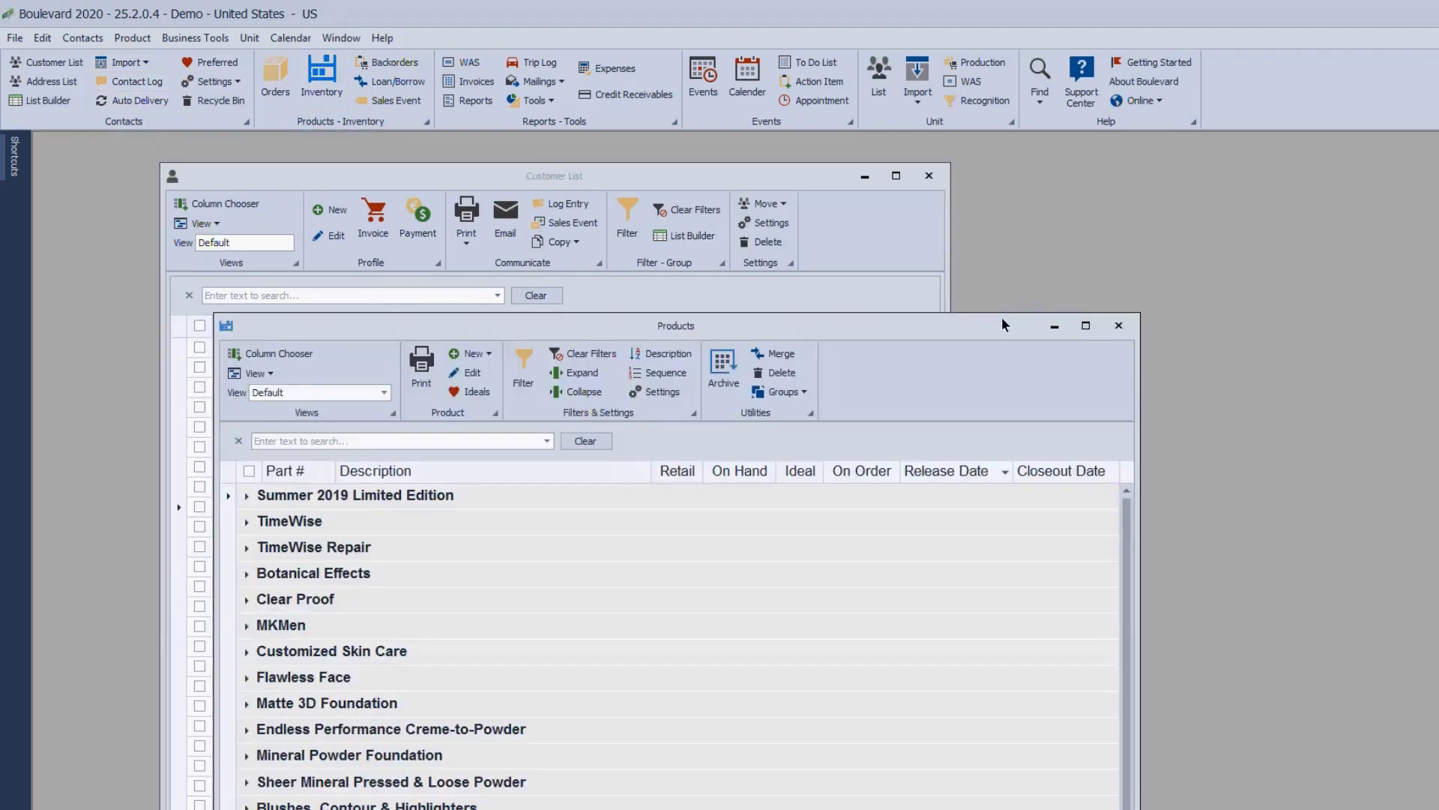
drag(1003, 324, 1417, 226)
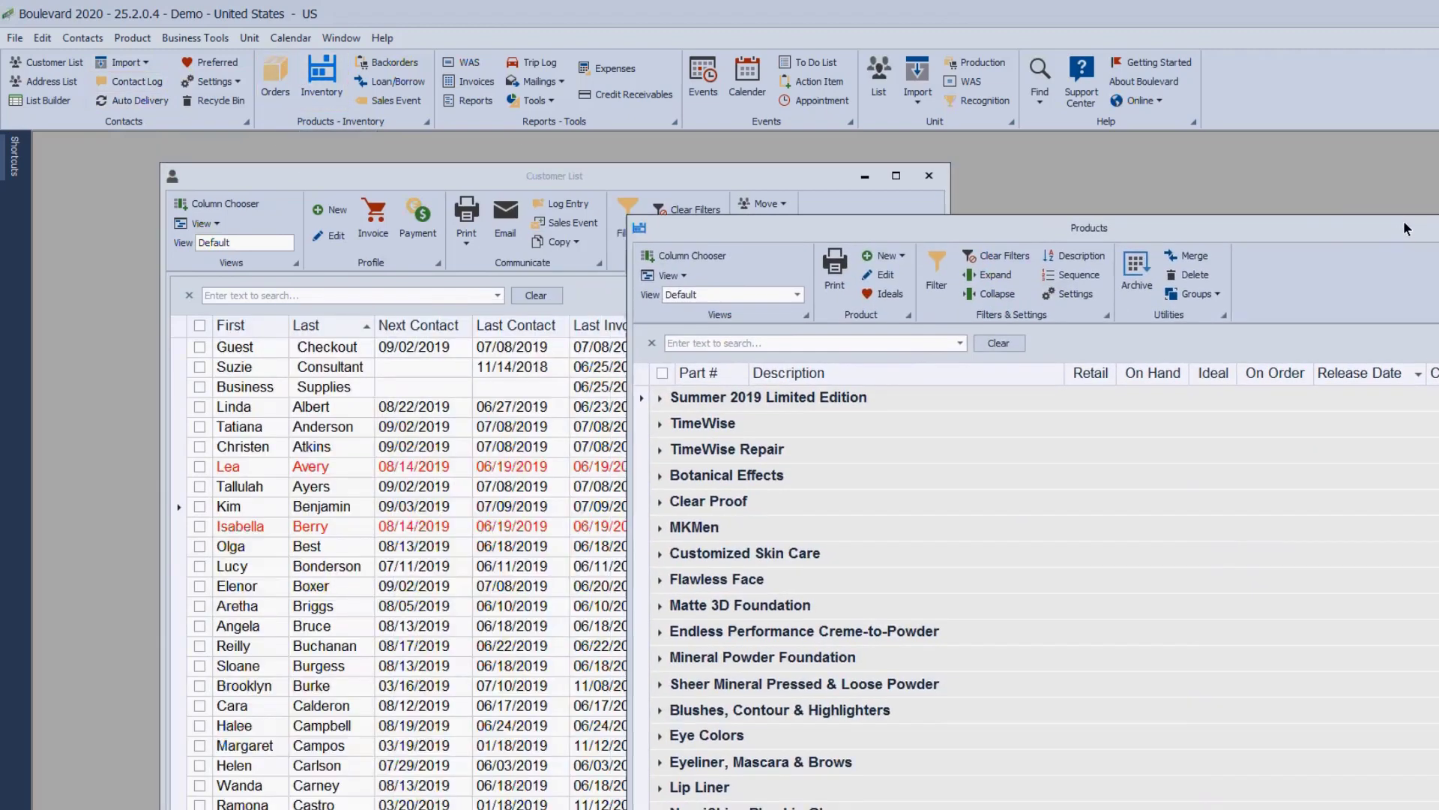
drag(822, 175, 709, 154)
drag(957, 227, 1000, 195)
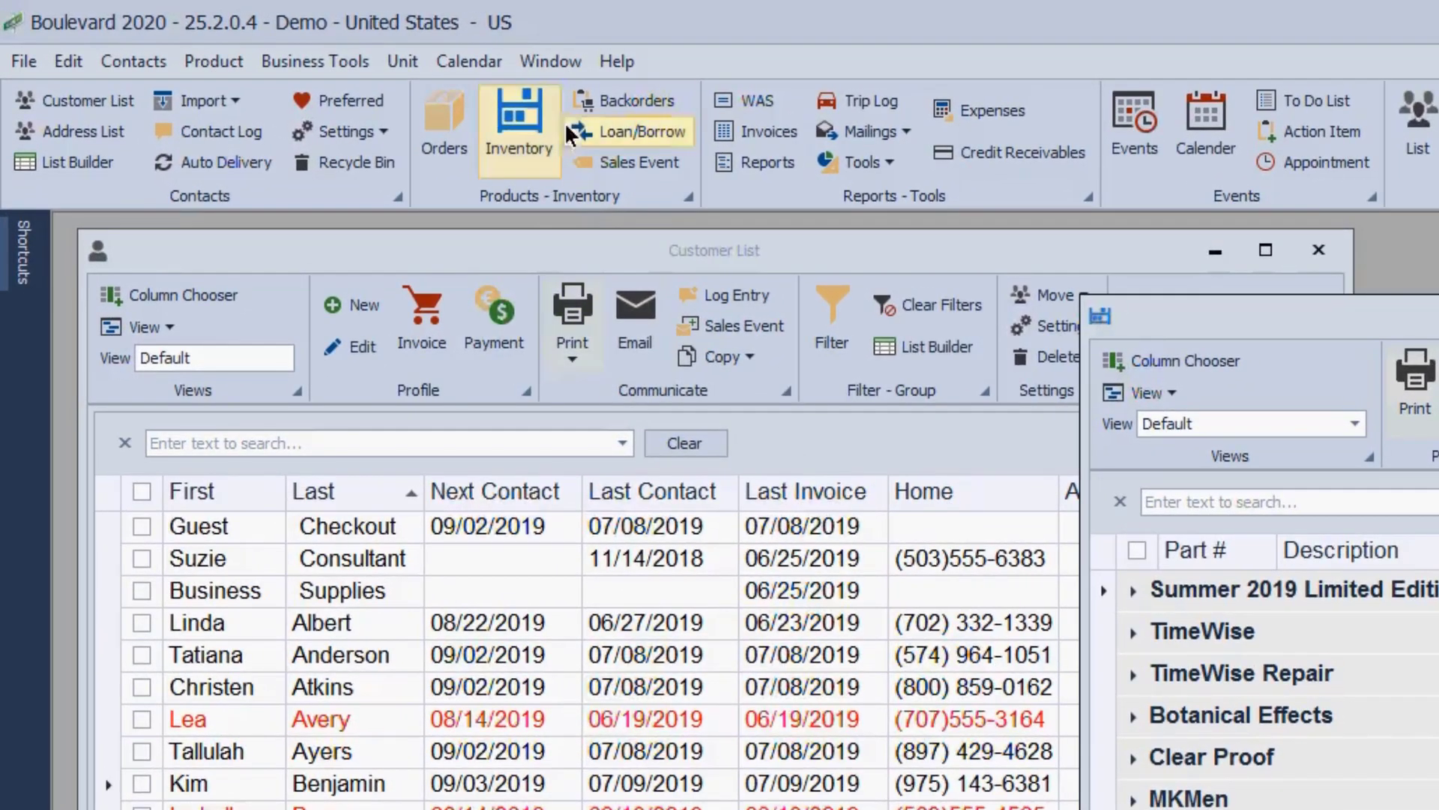
- Arrange the open windows as tabs and open the inventory orders as an additional tab
click(553, 60)
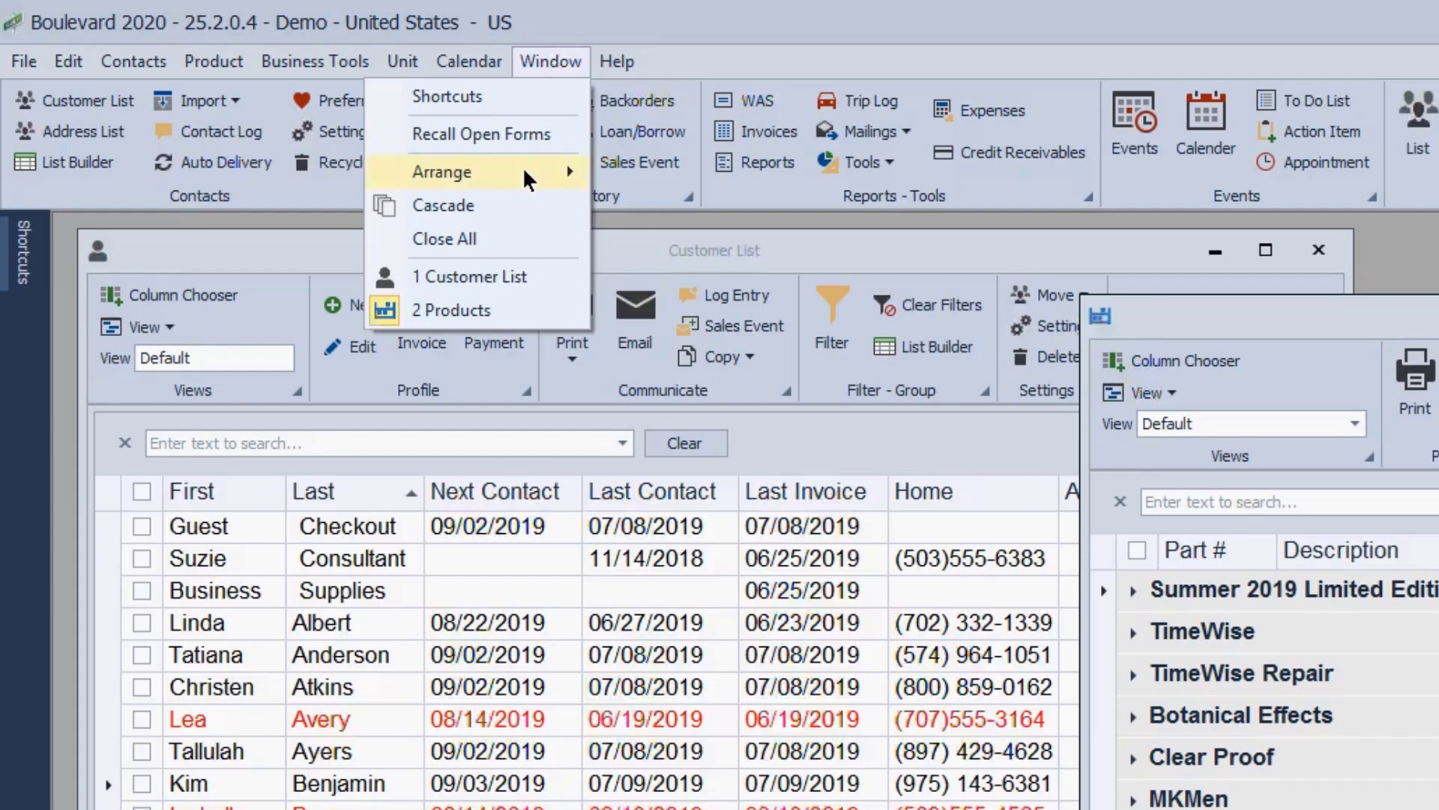
mouse_move(525, 172)
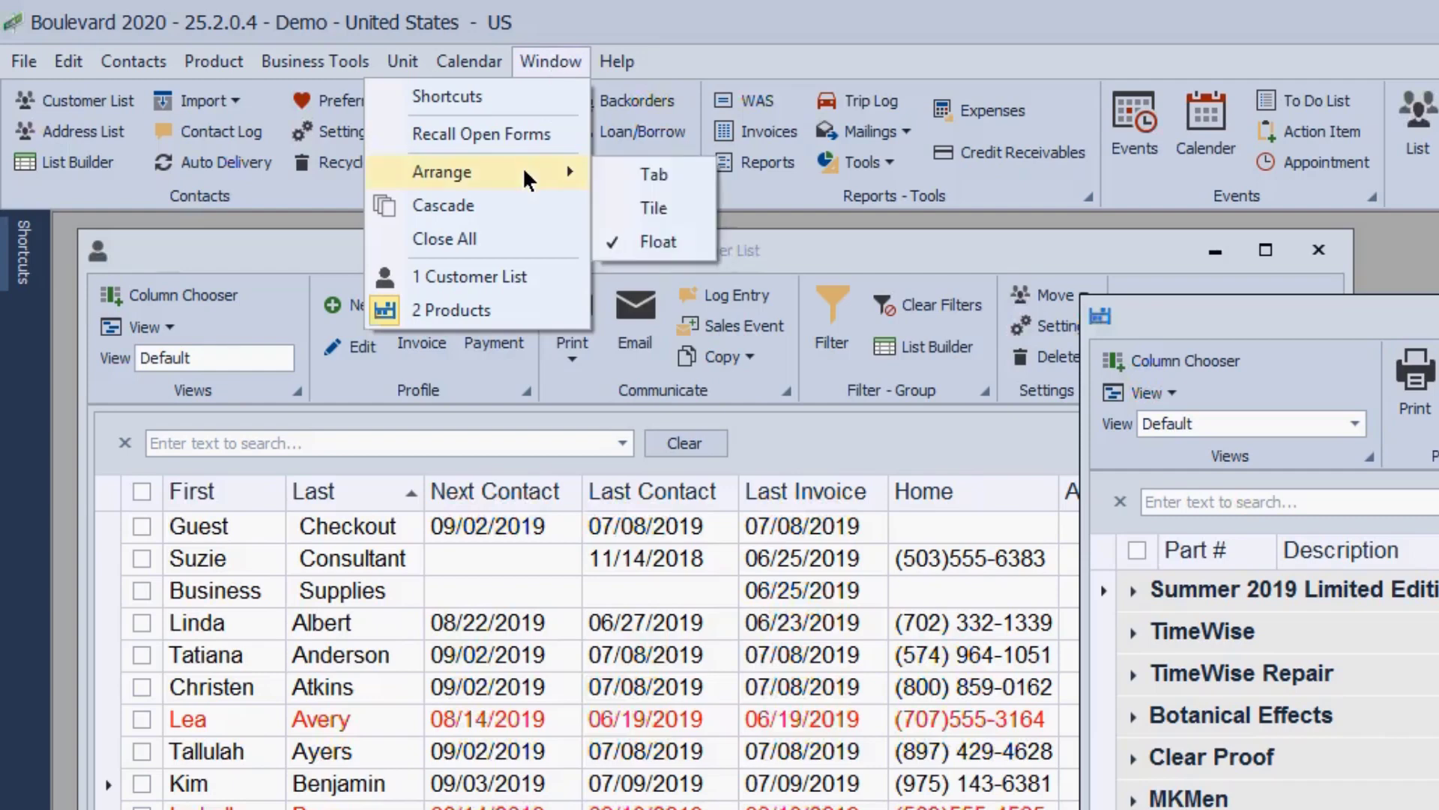
click(646, 173)
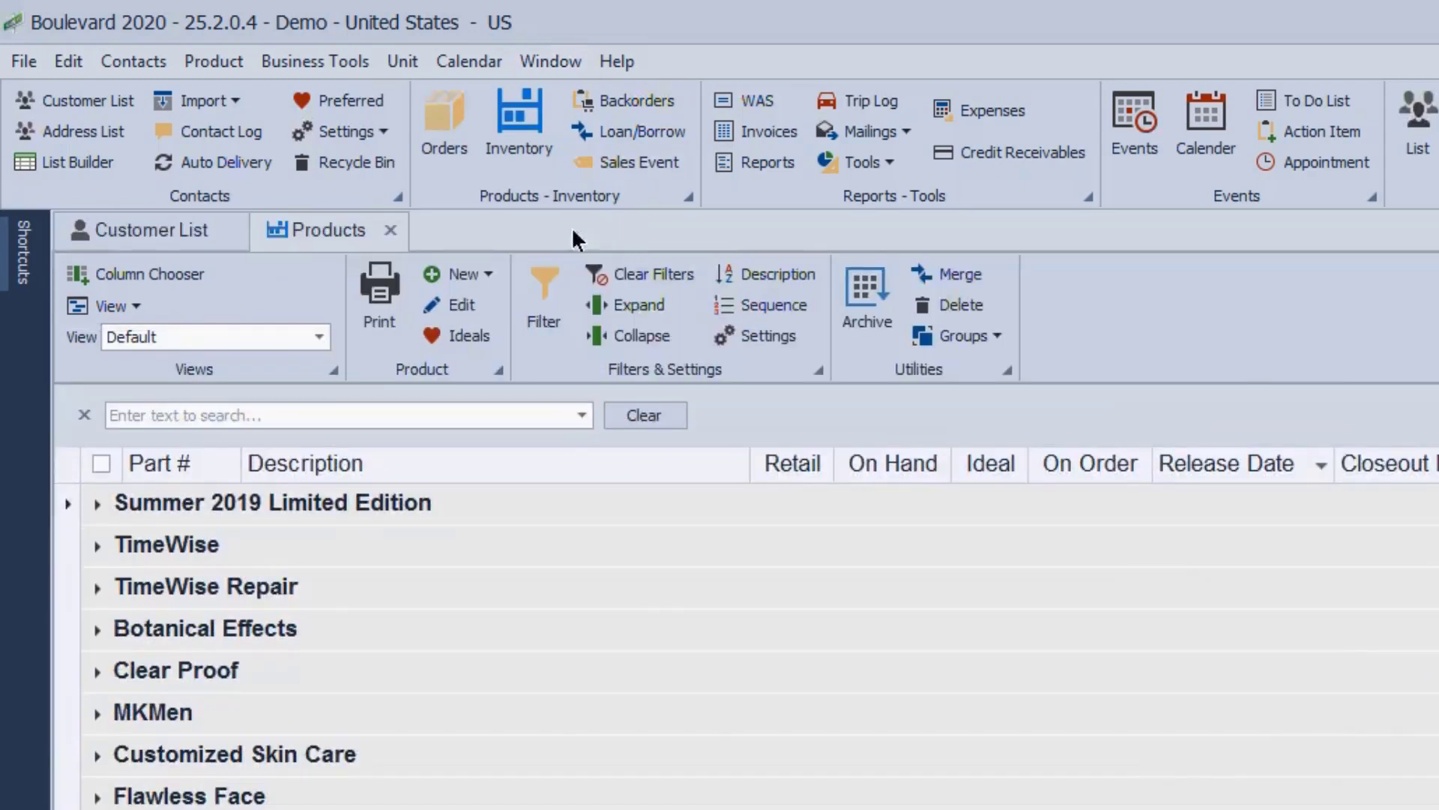
drag(151, 227, 308, 237)
click(444, 144)
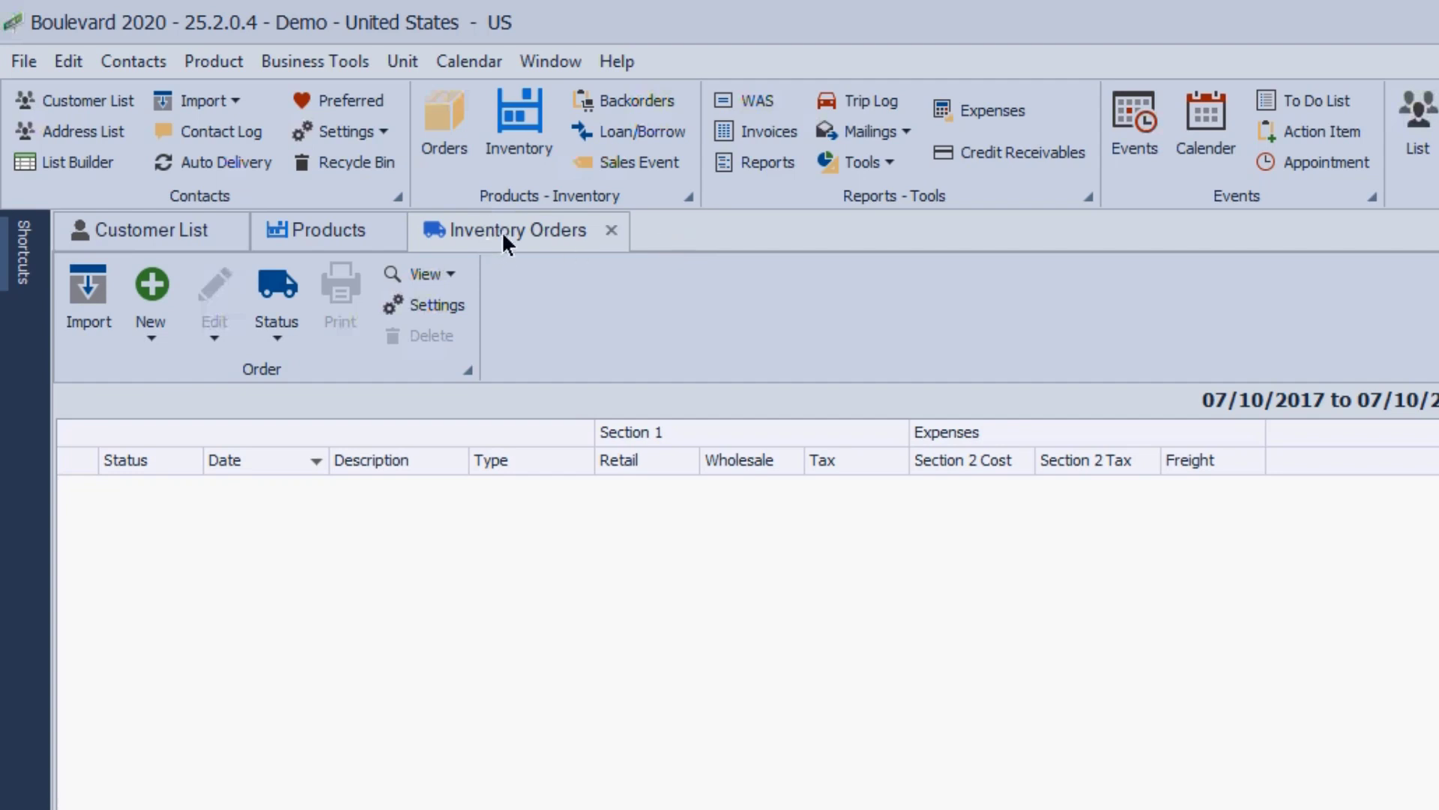
- Close the Inventory Orders, Products and Customer List tabs
click(611, 231)
click(390, 230)
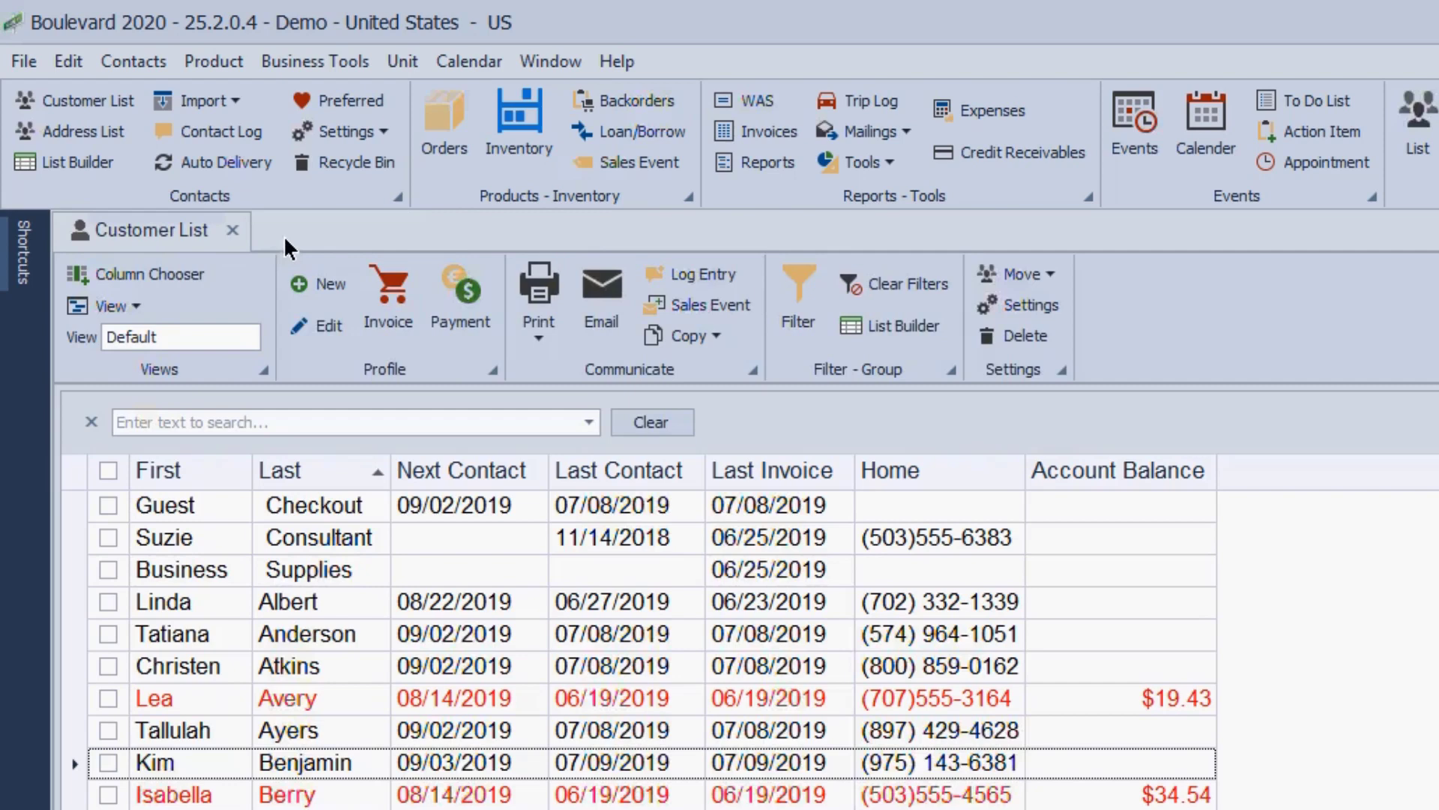
click(232, 229)
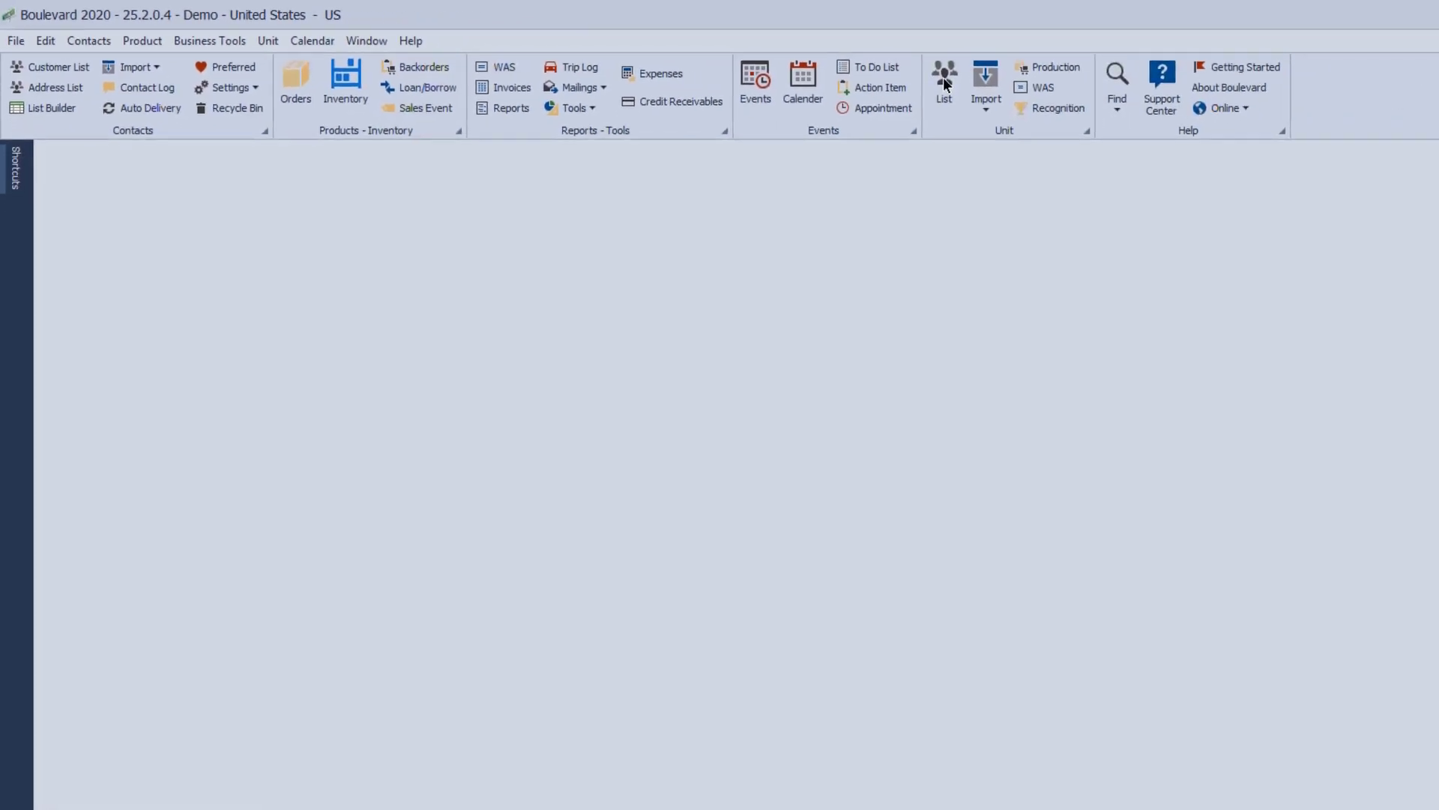
- Open the Unit List and Unit Production, and arrange the two windows as tiles
click(1061, 90)
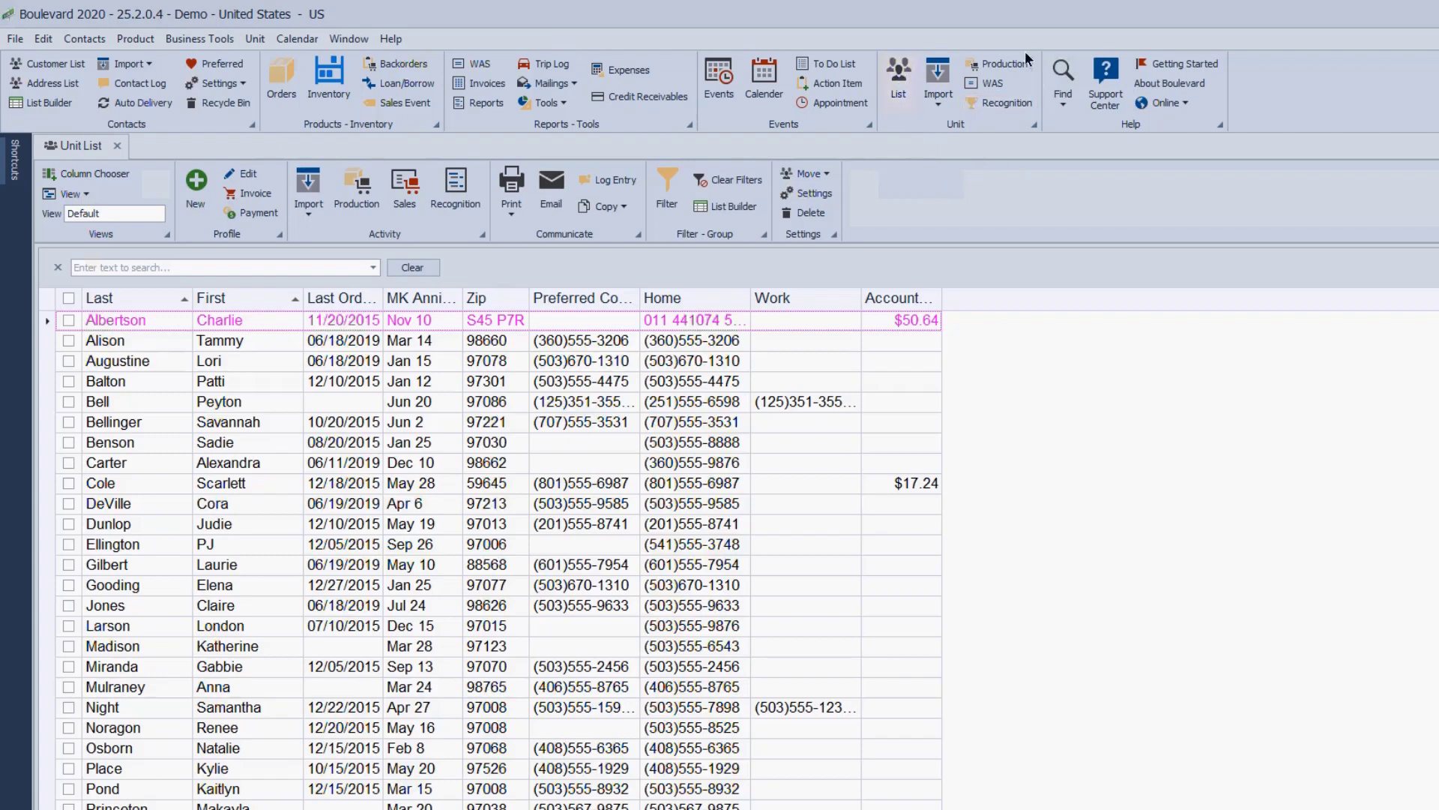
click(1007, 65)
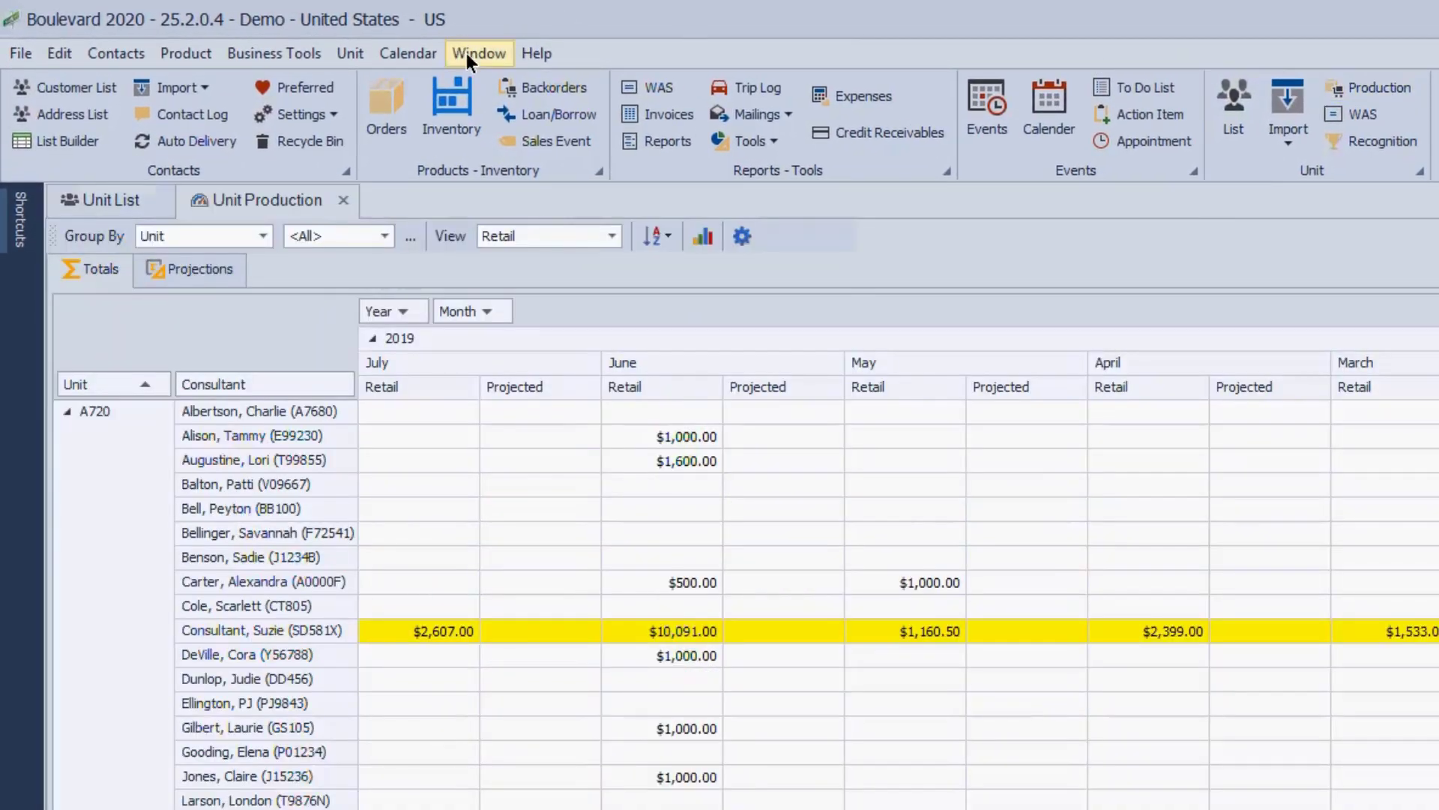
click(468, 57)
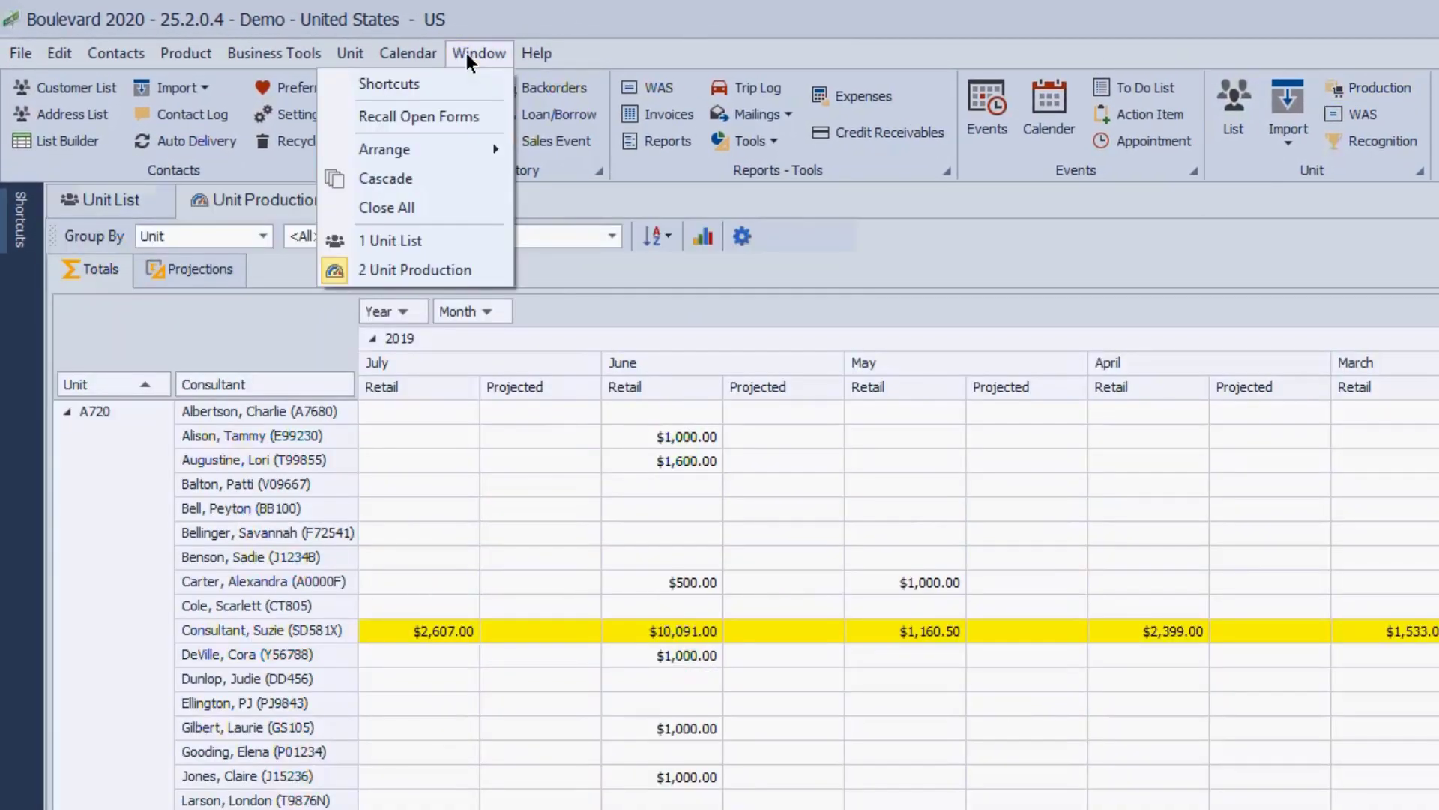
mouse_move(474, 155)
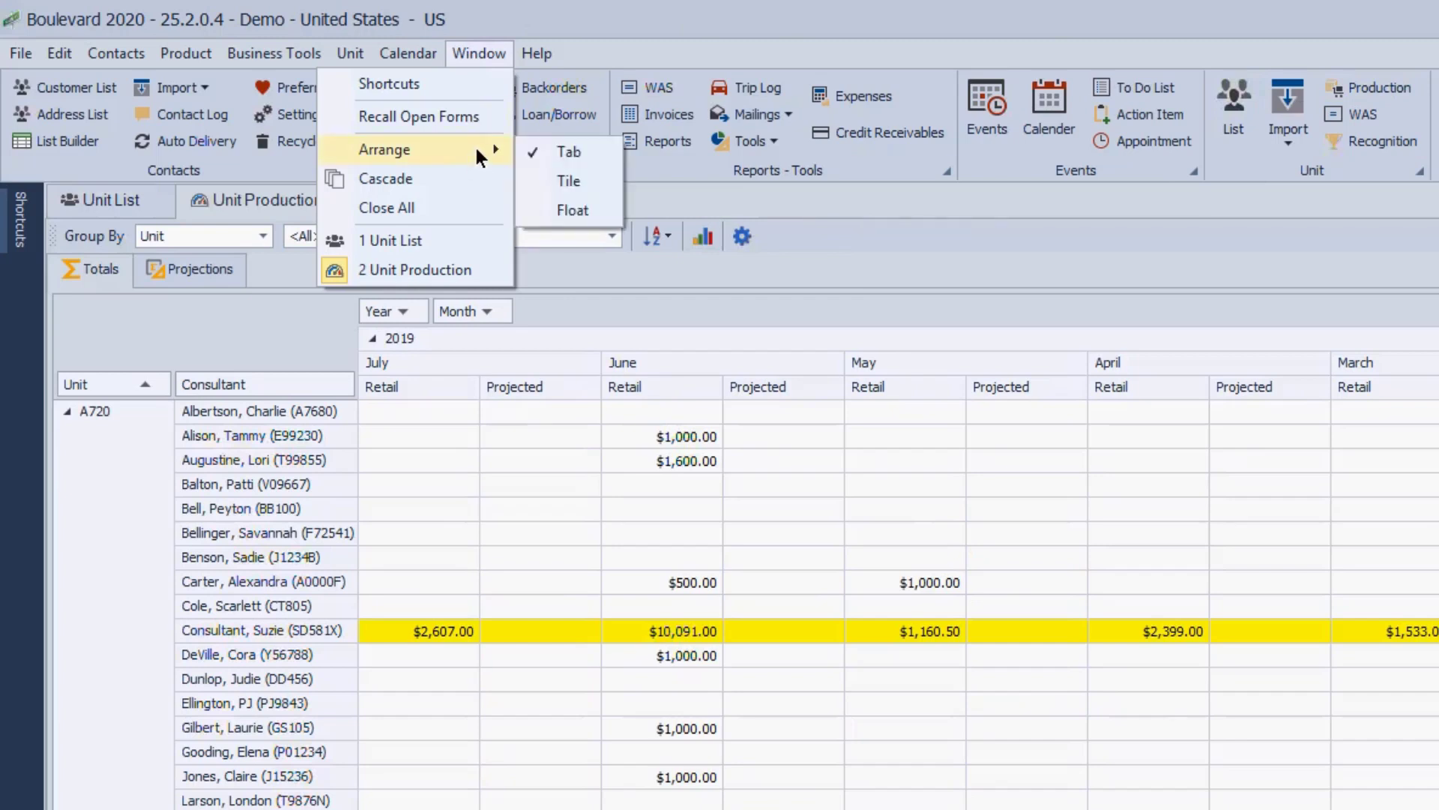
click(584, 186)
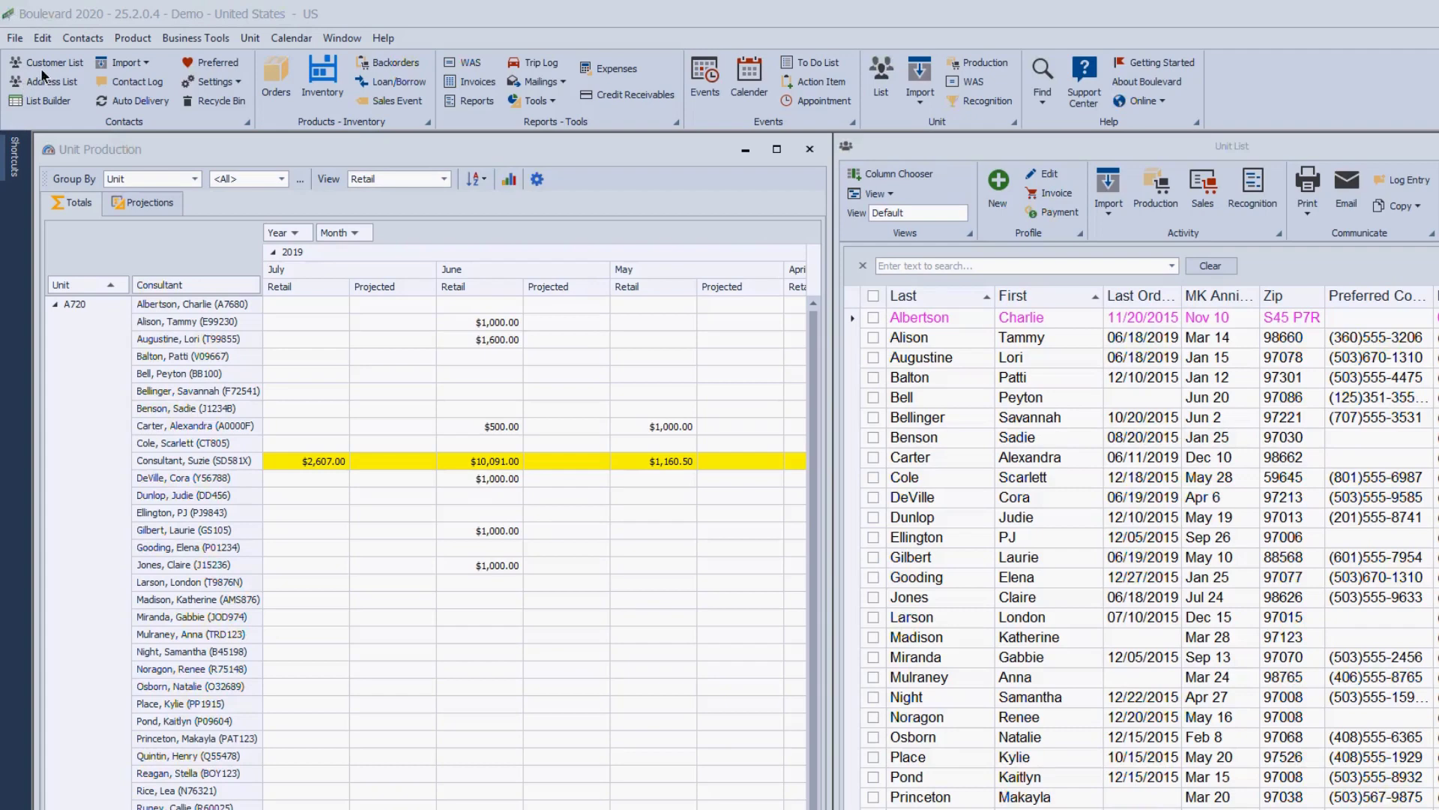
- Swap the positions of the Unit List and Unit Production tiles, and add the Customer List as a third tile
click(177, 158)
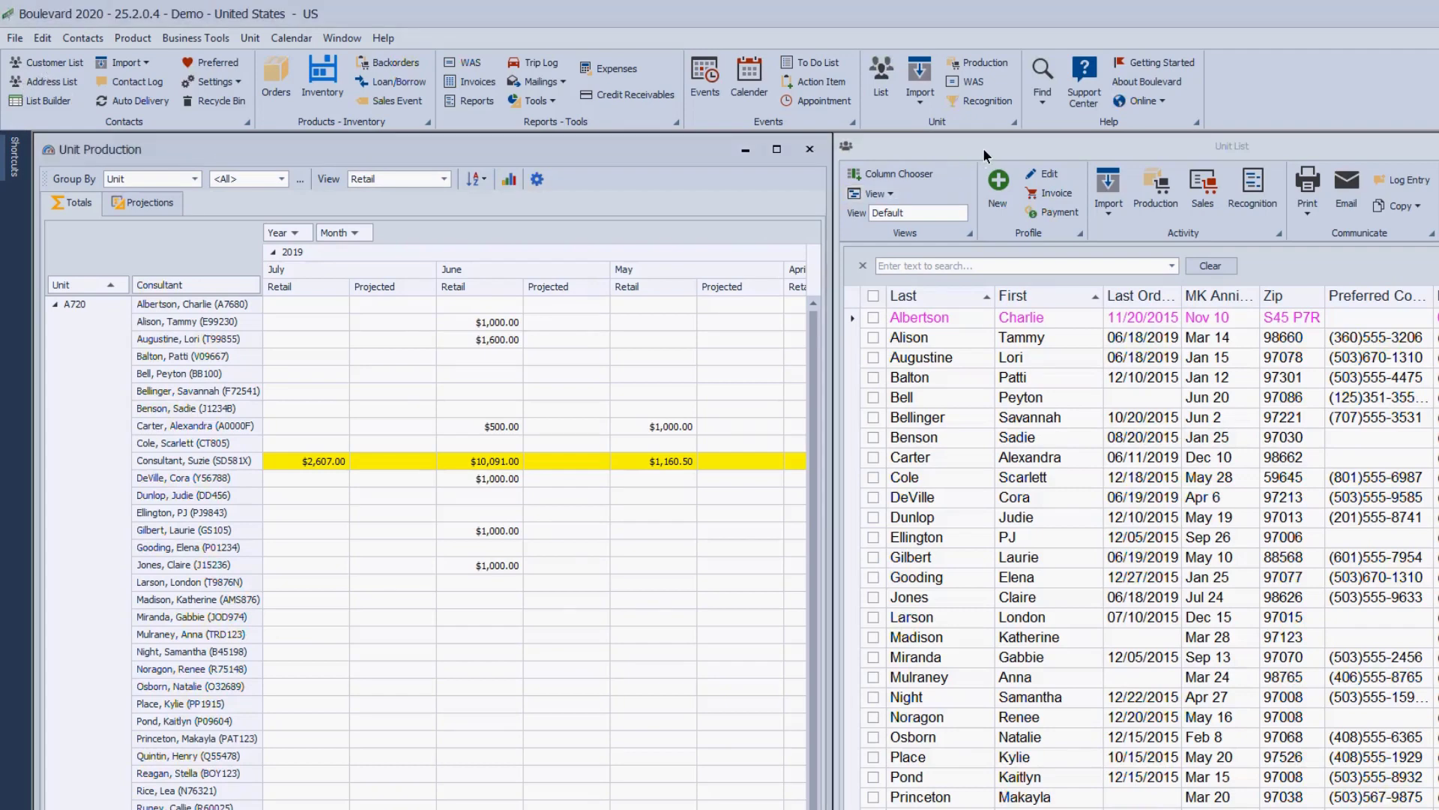
drag(983, 147, 641, 143)
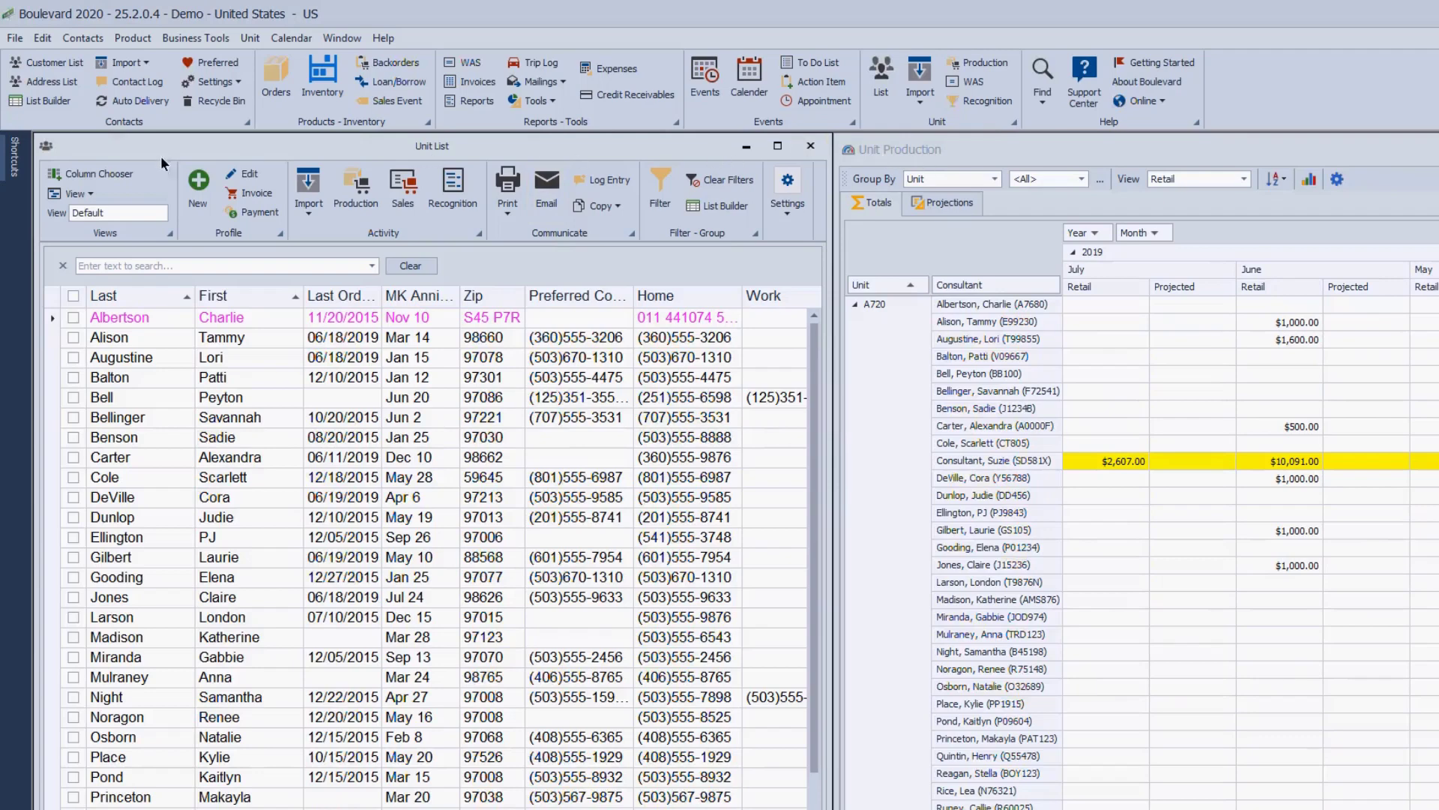
click(41, 67)
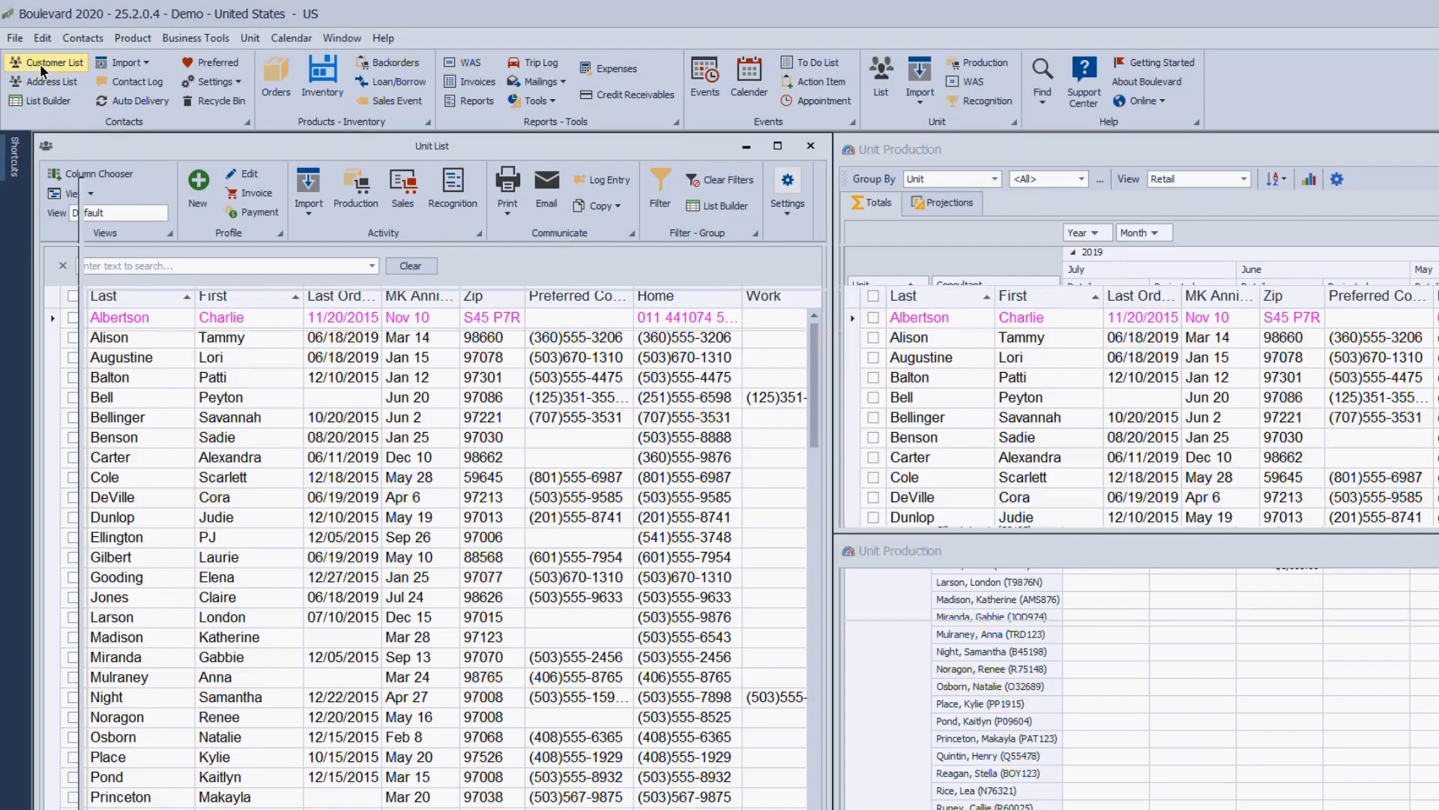
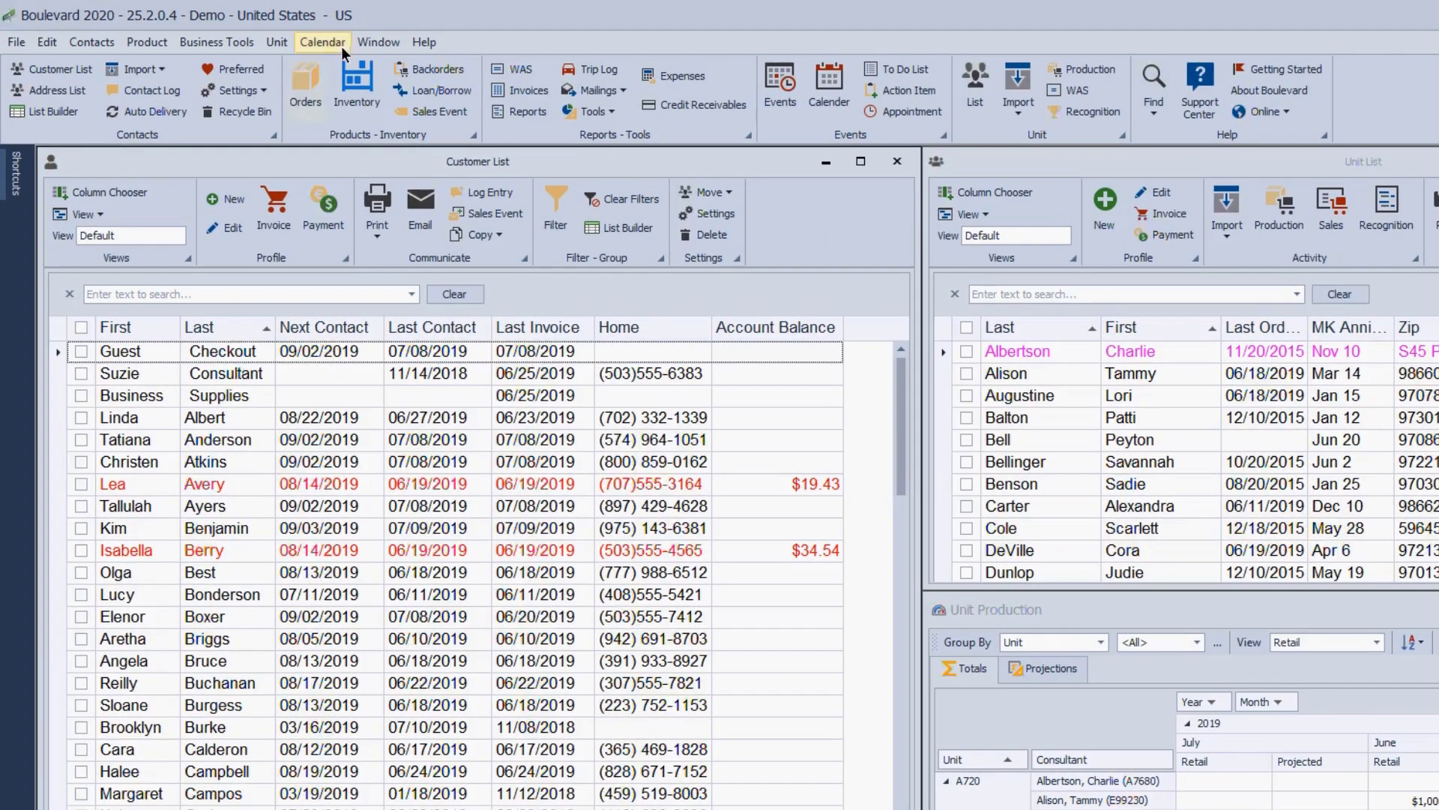
- Cascade the three open windows and close the Customer List in front
click(383, 43)
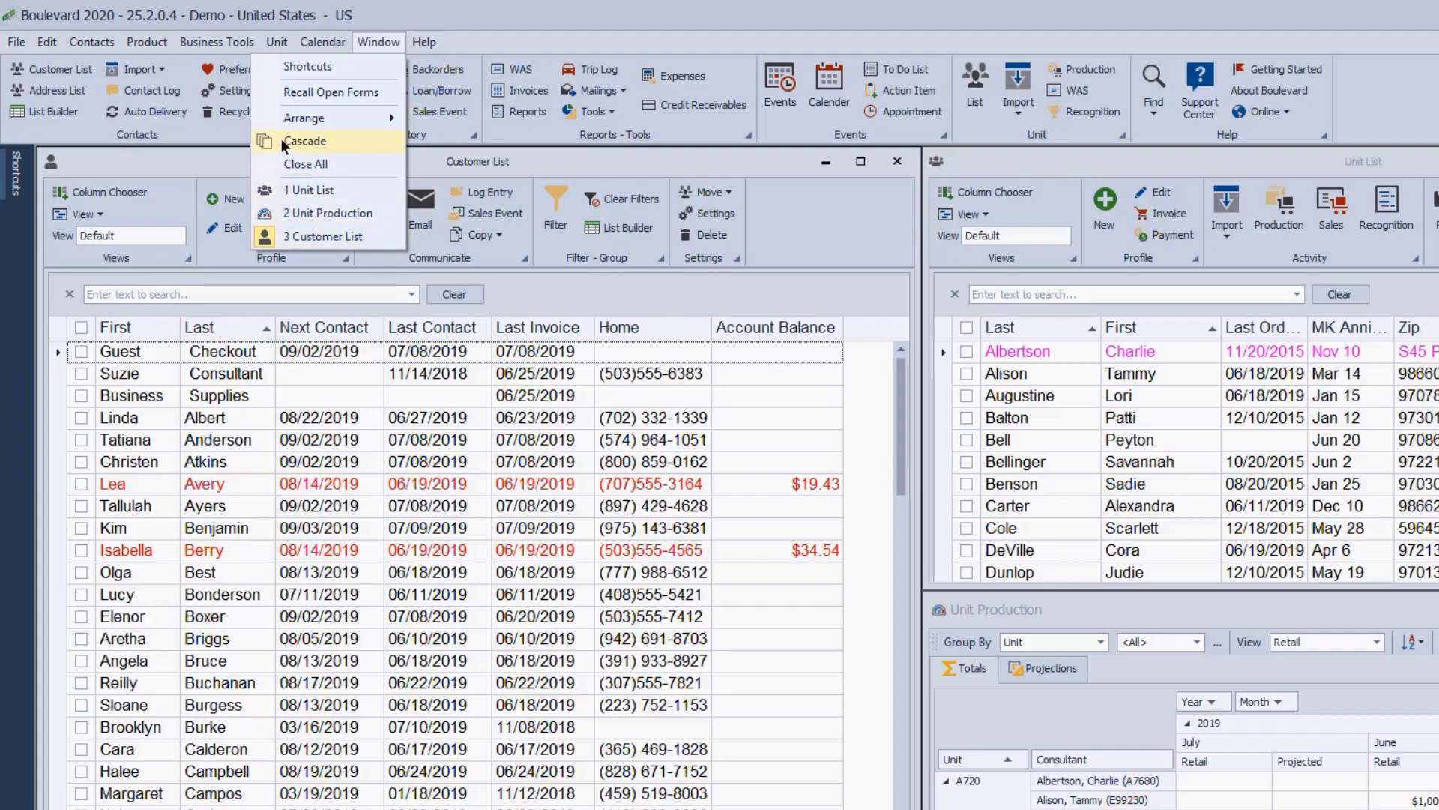
click(330, 143)
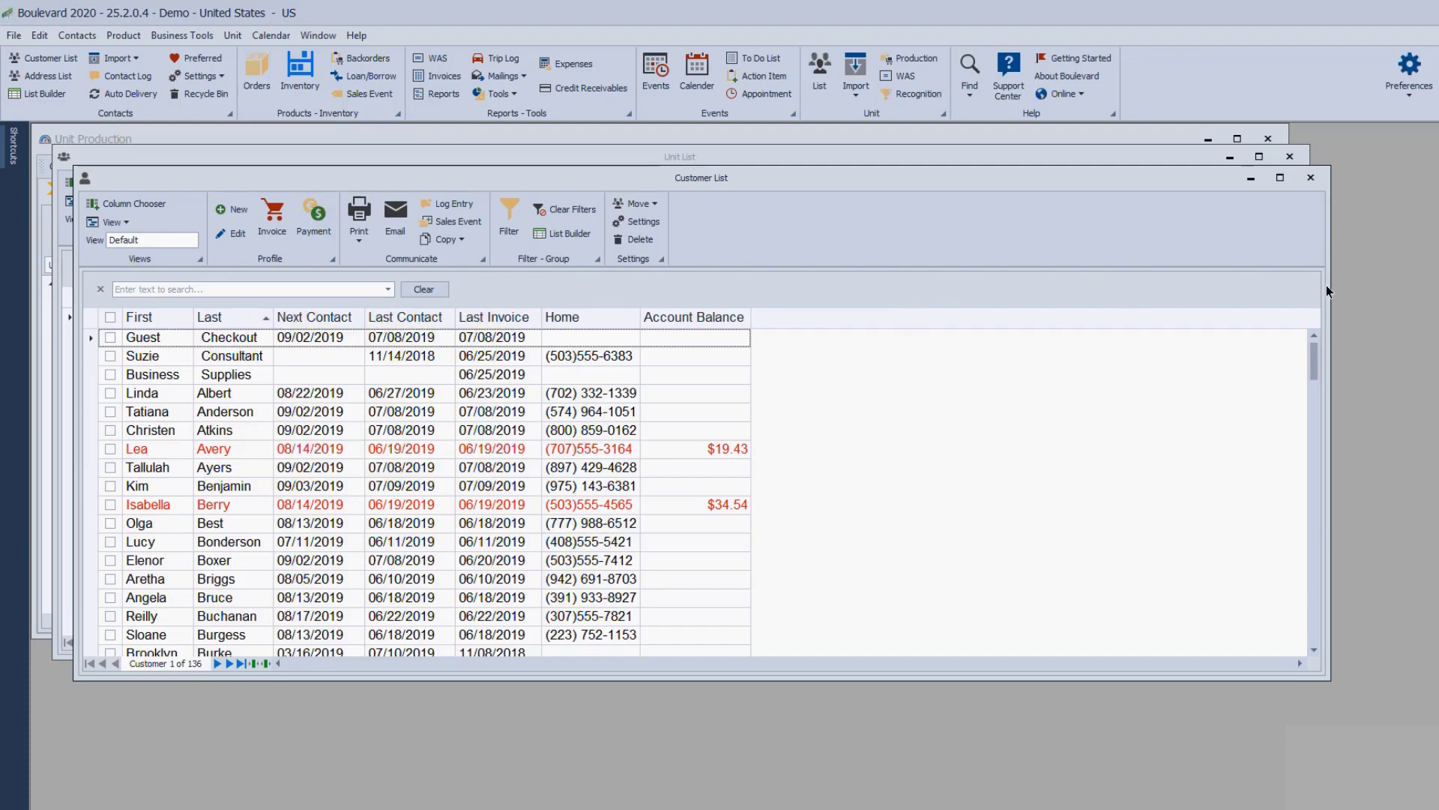
click(1312, 180)
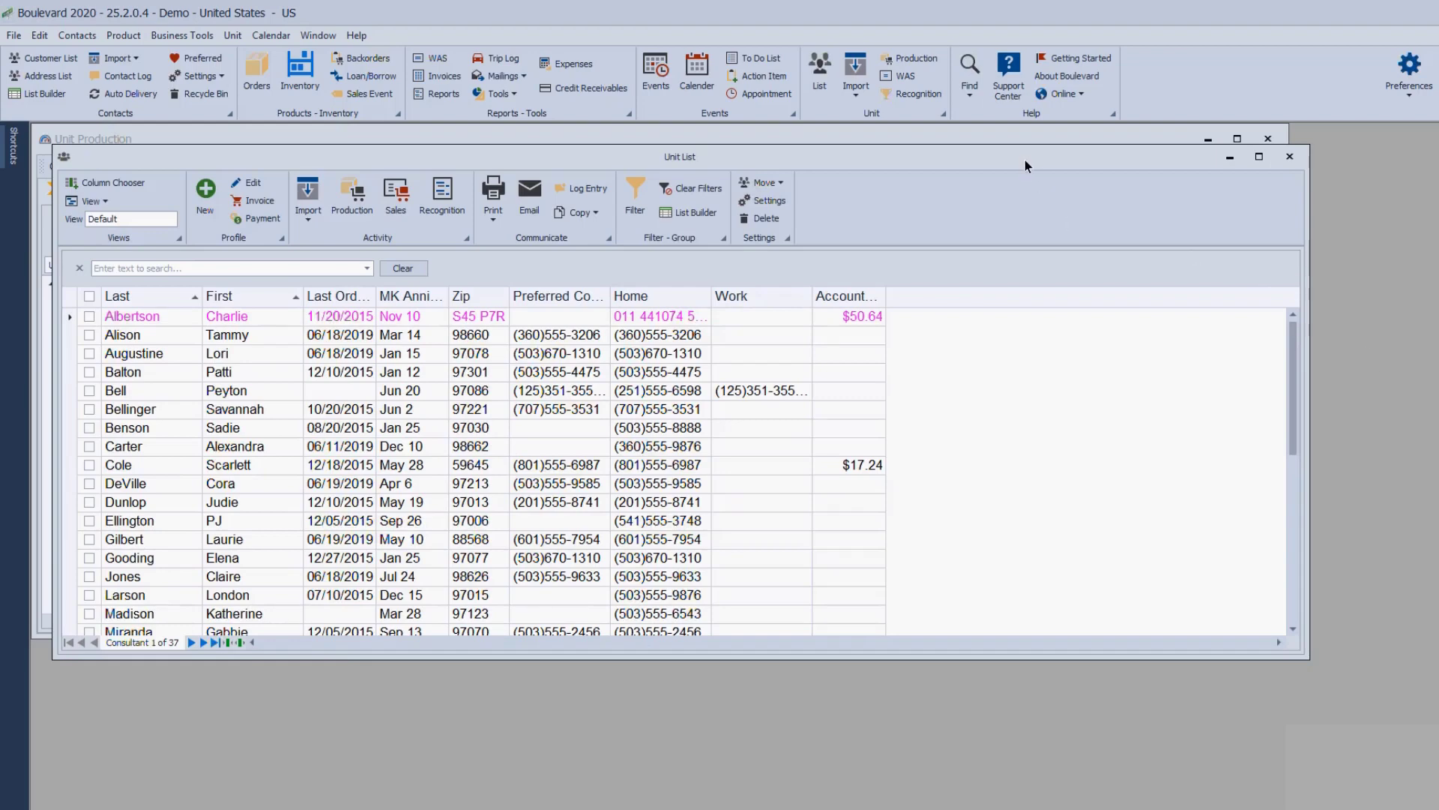
- Move the Unit List window off the Unit Production header and narrow it to fit its columns
drag(1024, 159, 1099, 254)
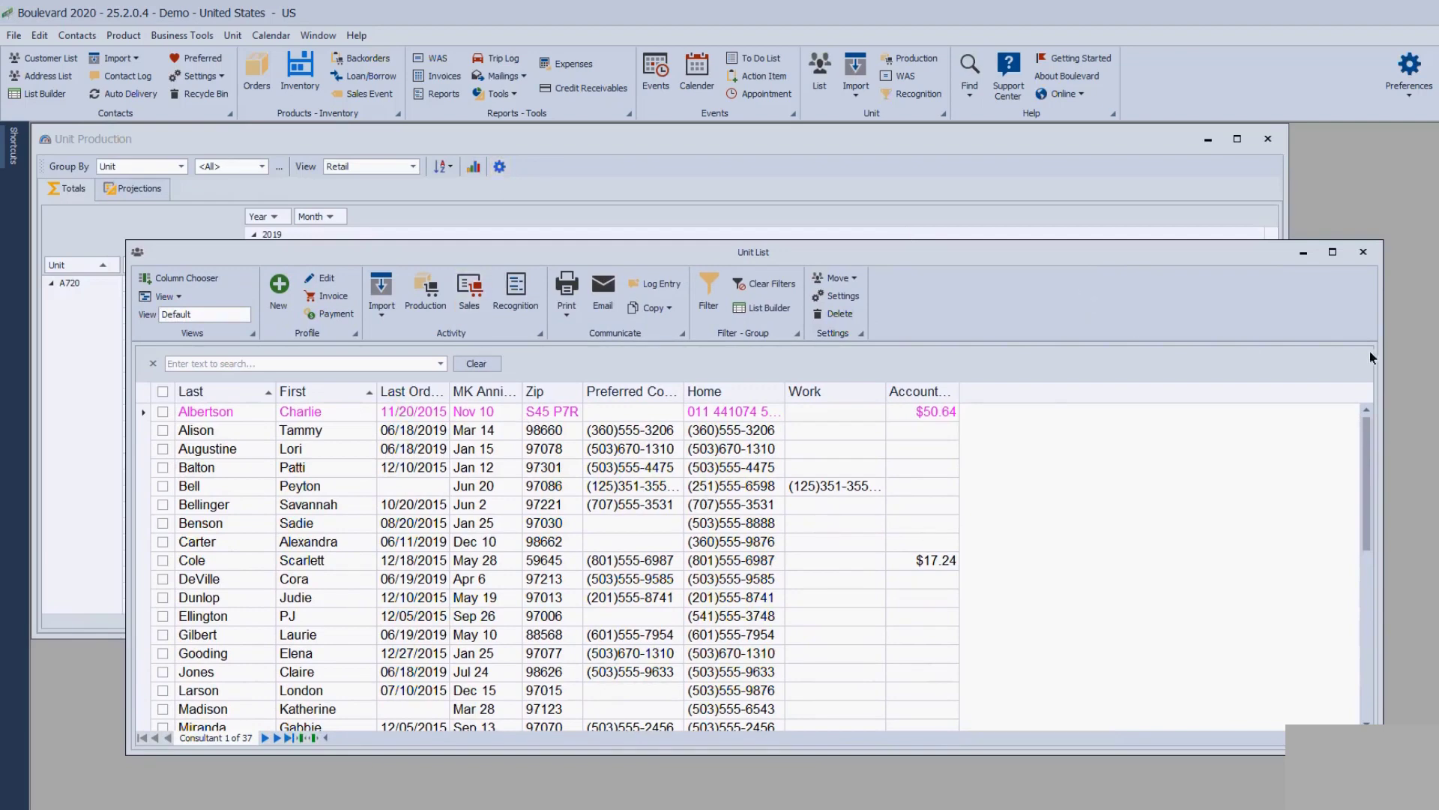
drag(1384, 361, 1276, 360)
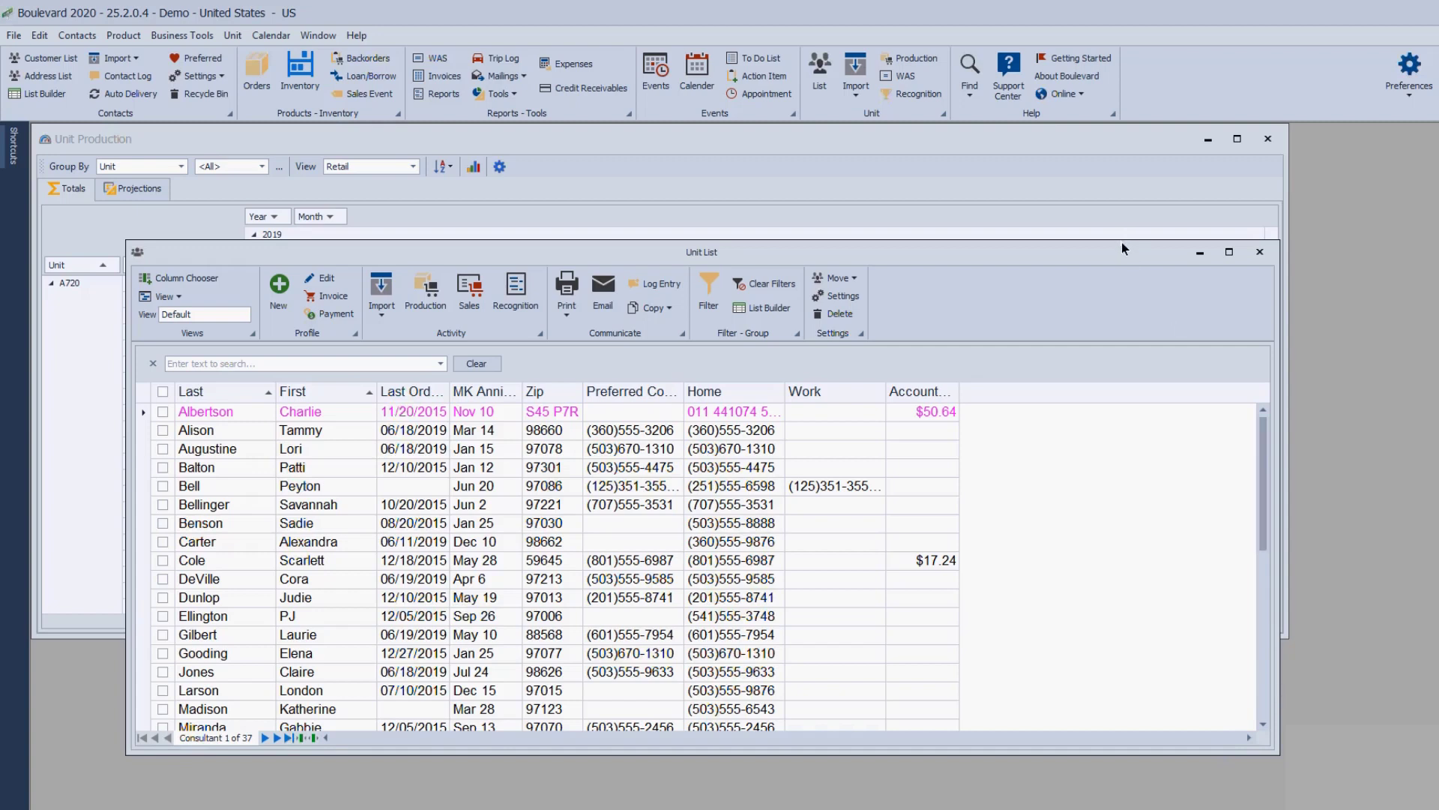
drag(1278, 321, 1011, 320)
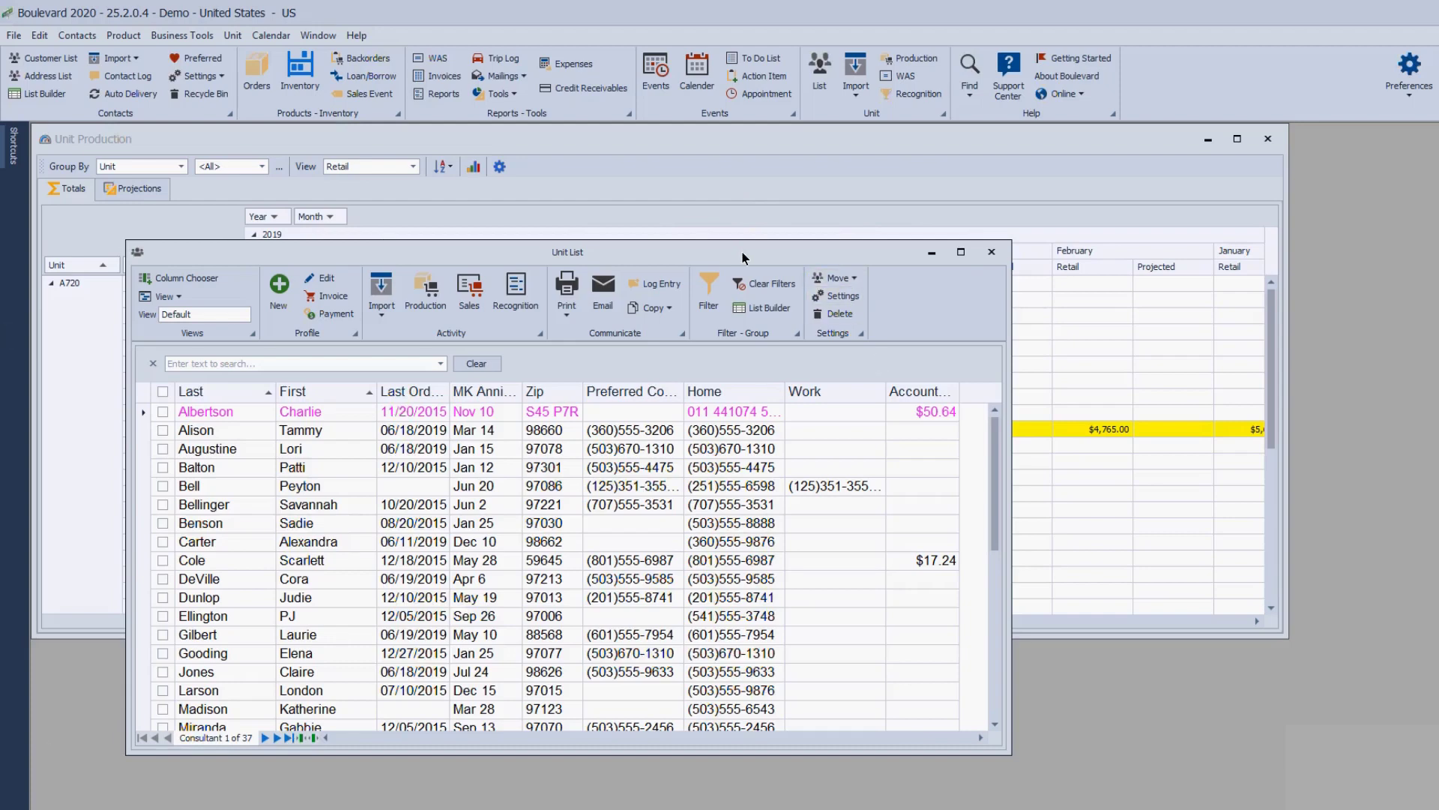
drag(742, 257, 702, 240)
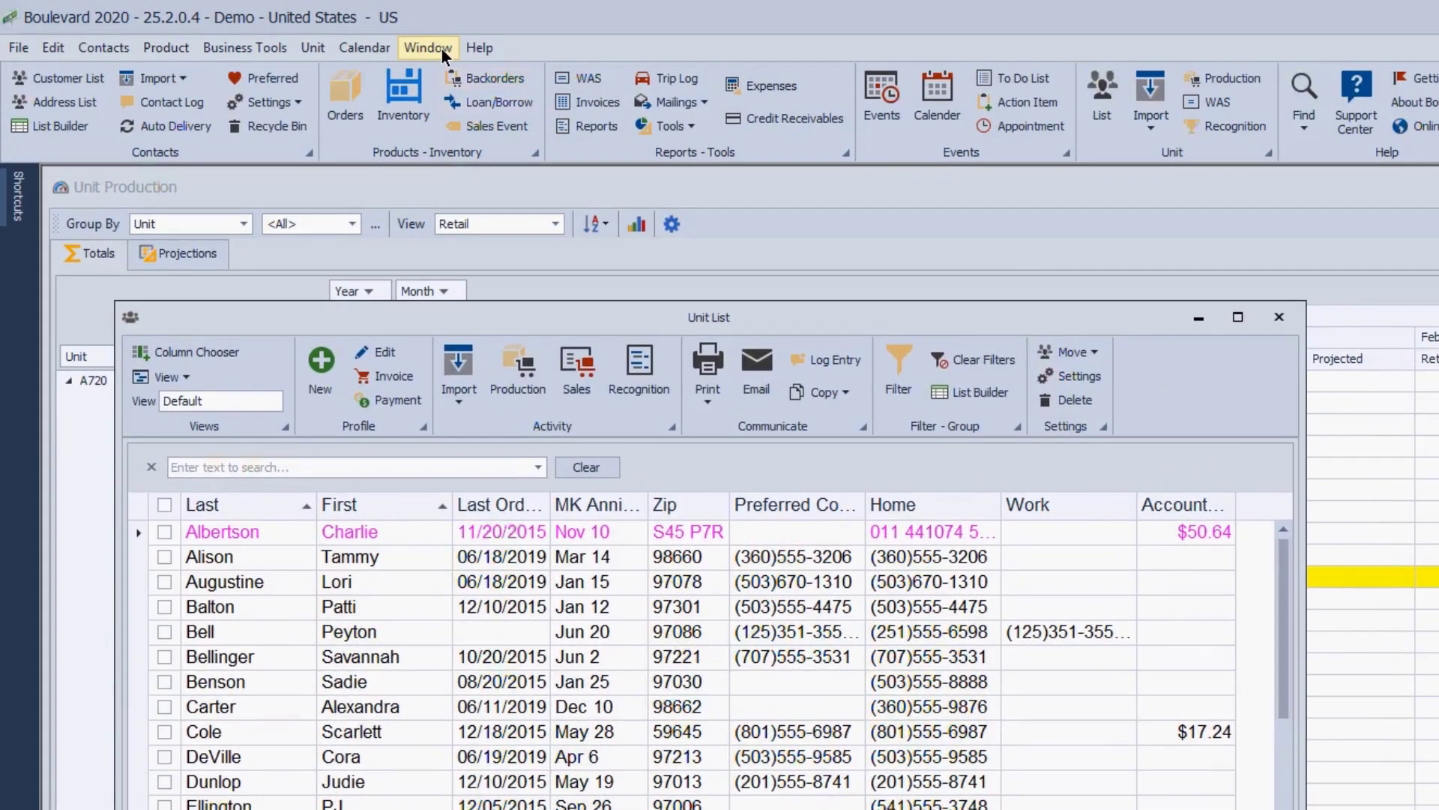
- Close the Unit List and Unit Production windows
click(441, 48)
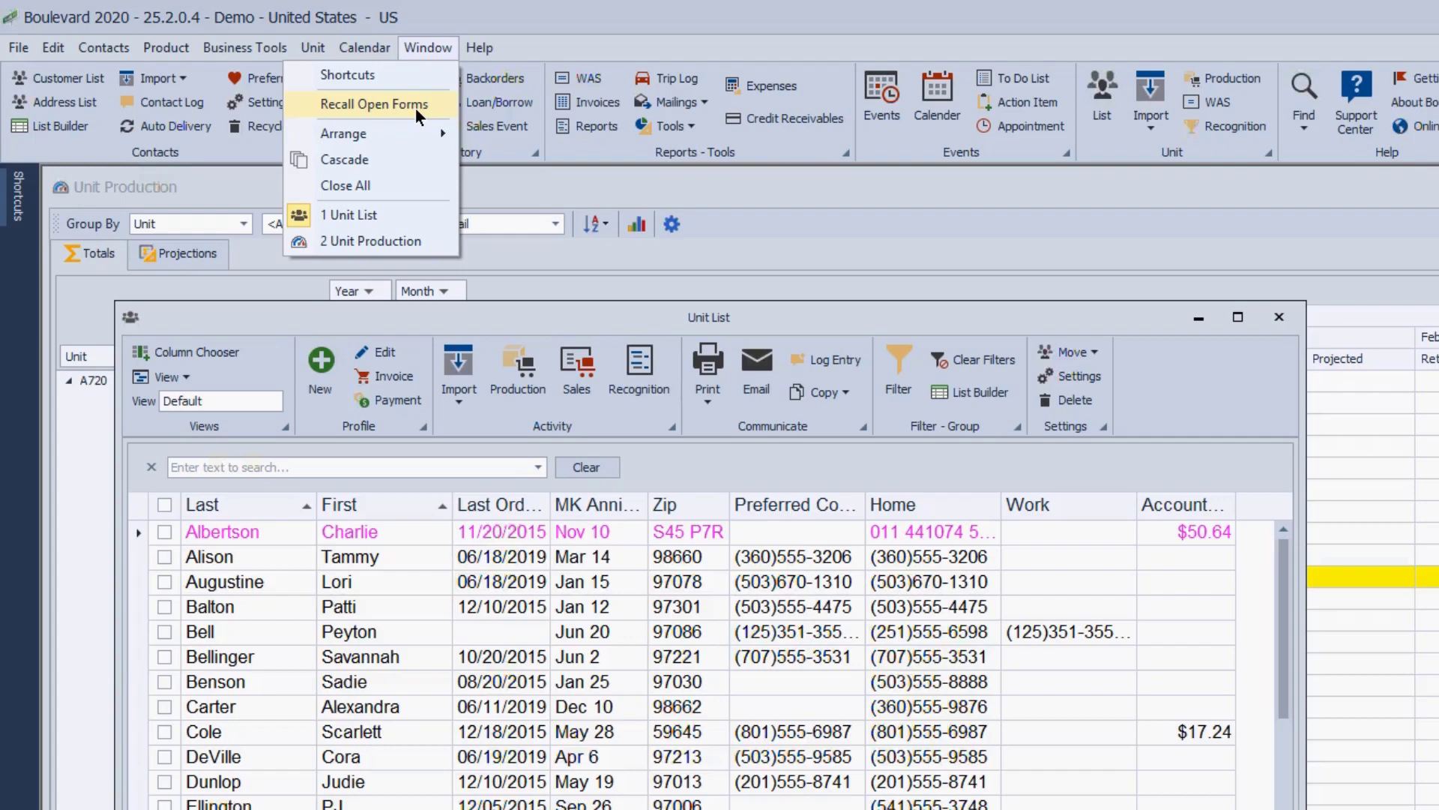
click(1281, 321)
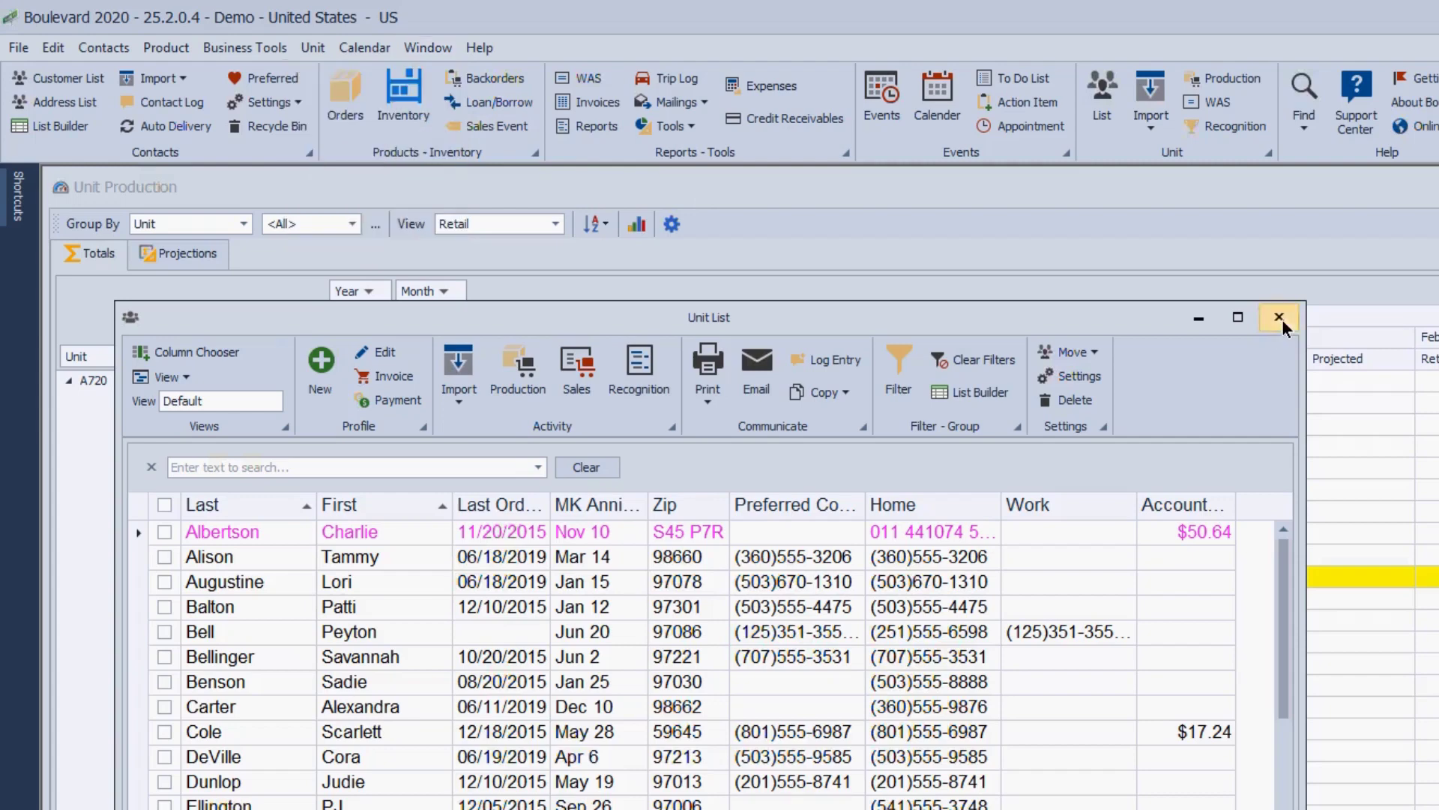
click(1279, 319)
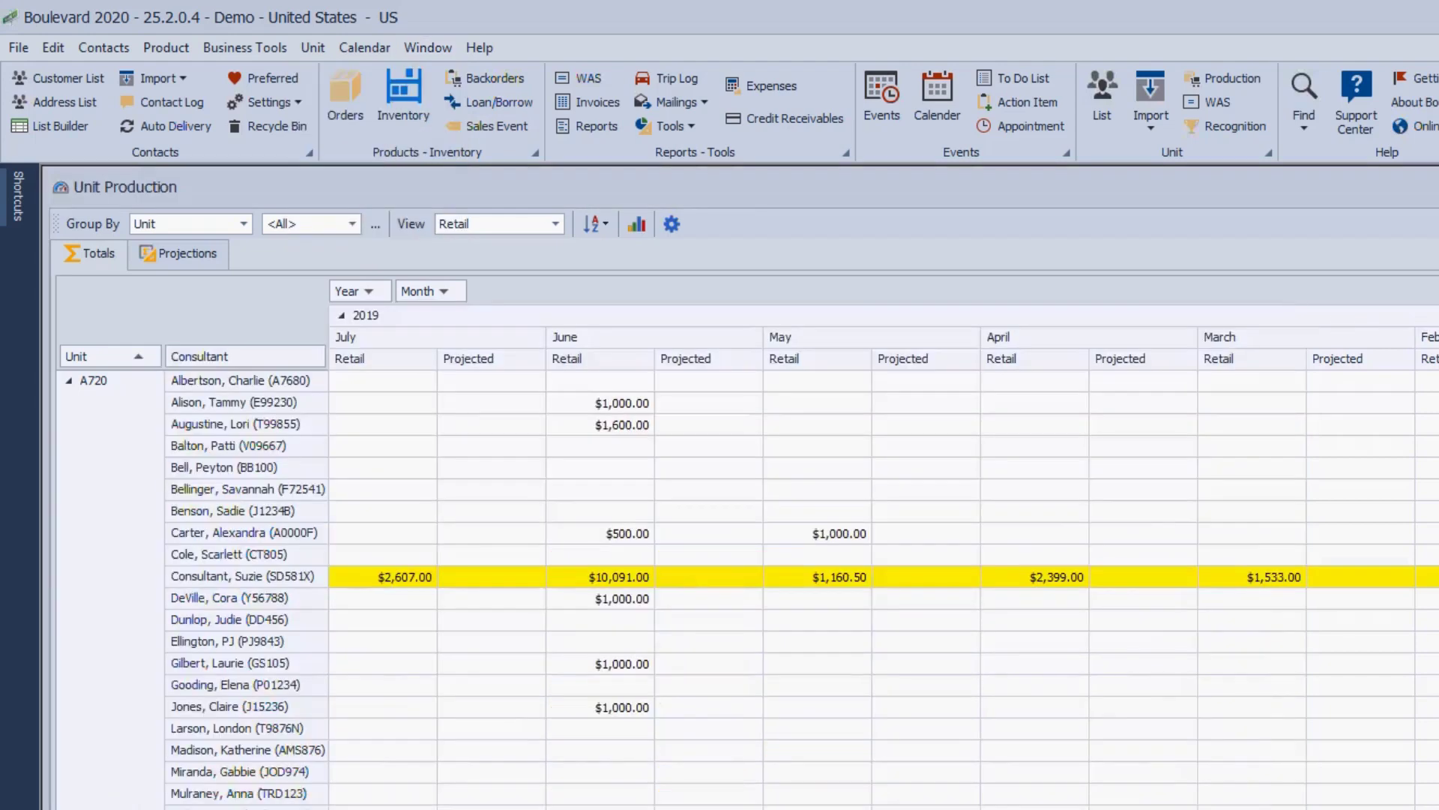
key(ctrl+F4)
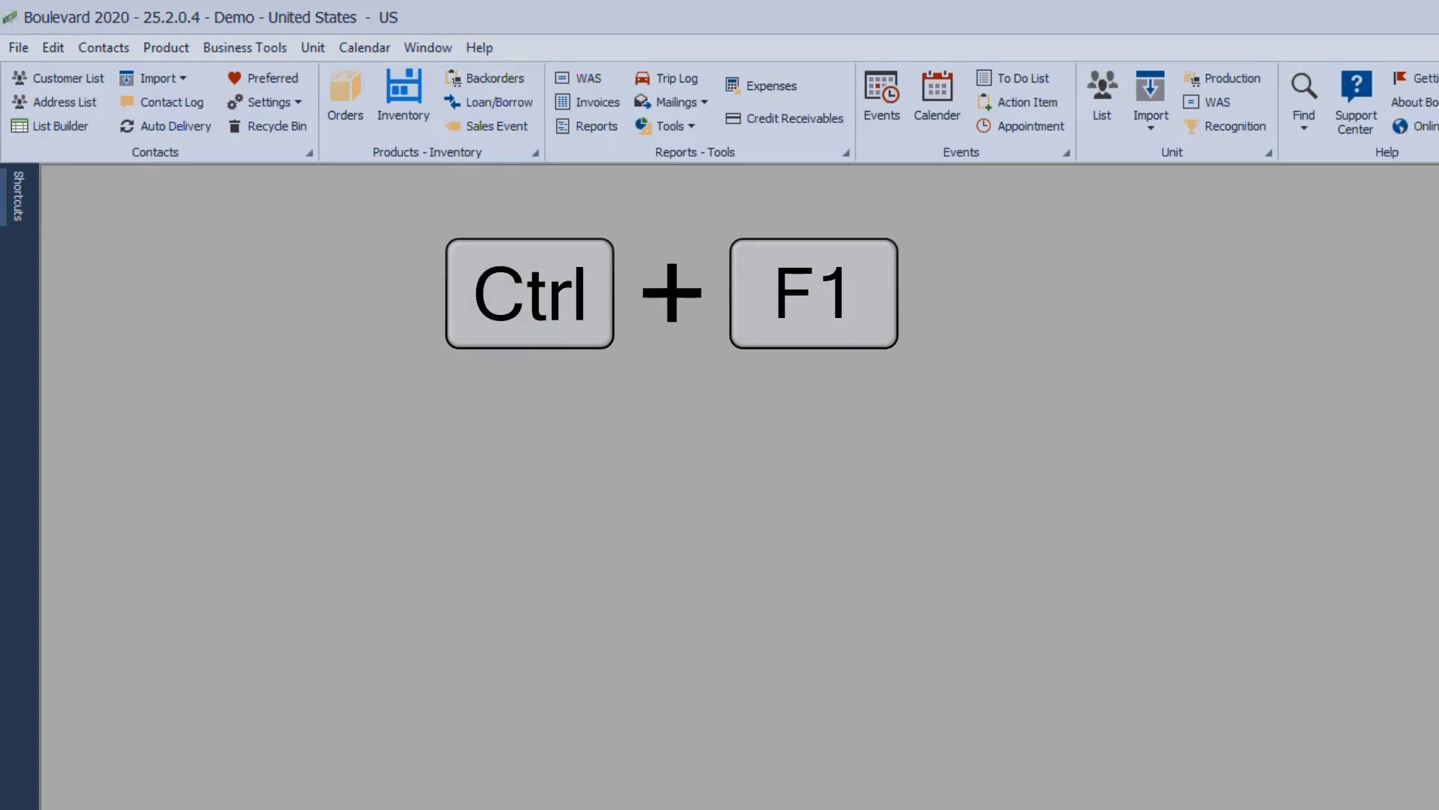
- Hide the main ribbon and show it again
key(ctrl+F1)
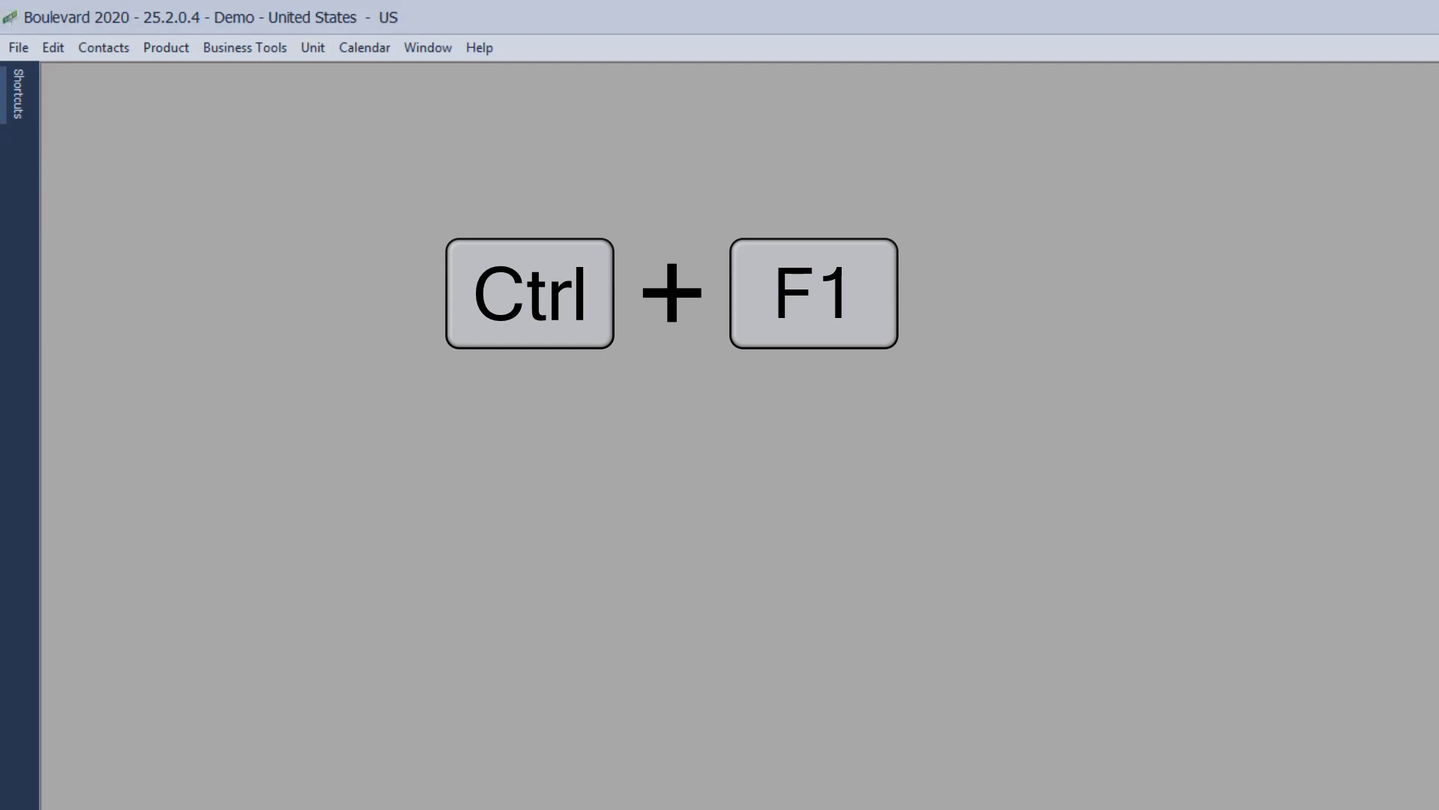
key(ctrl+F1)
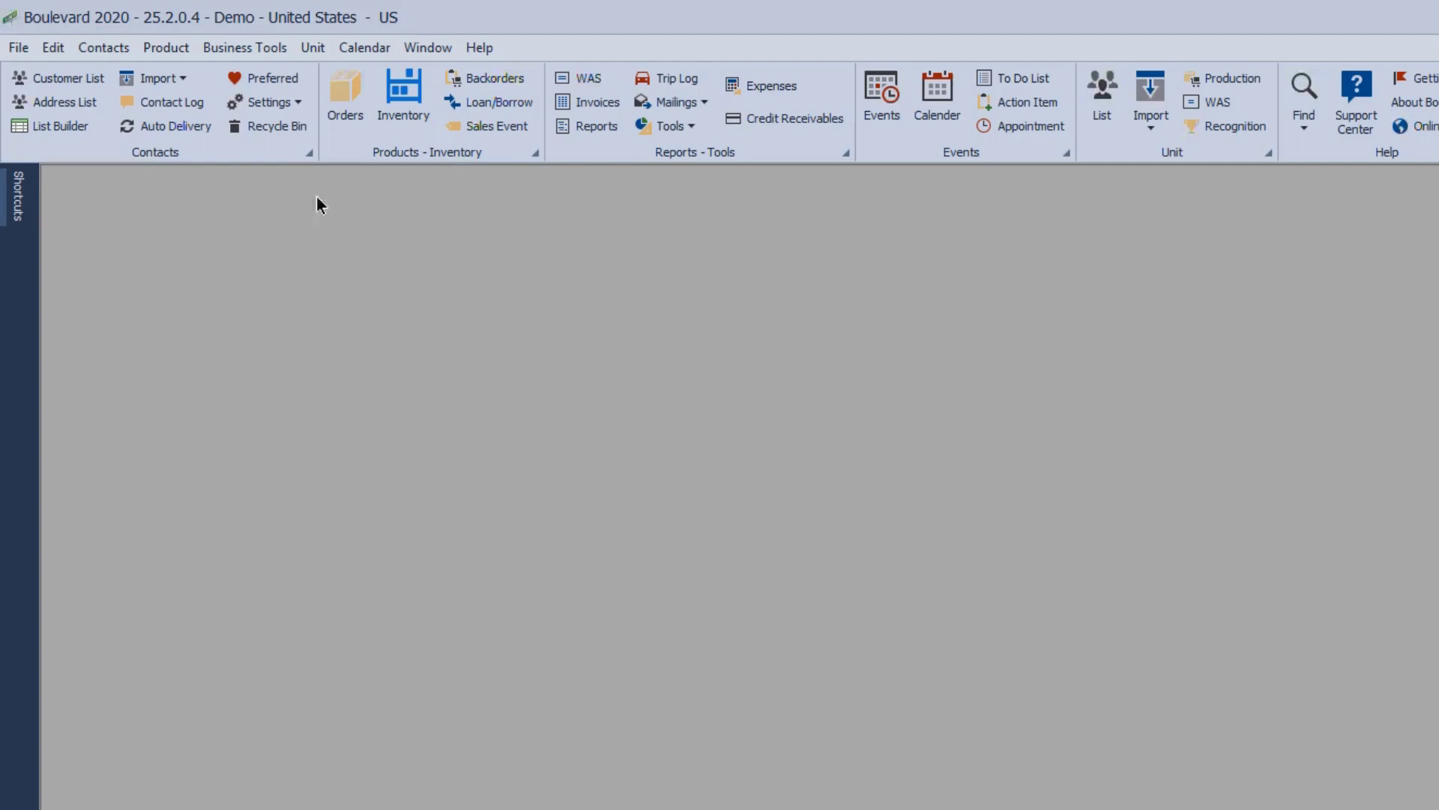
- Open the Customer List and the product inventory as floating windows
click(84, 78)
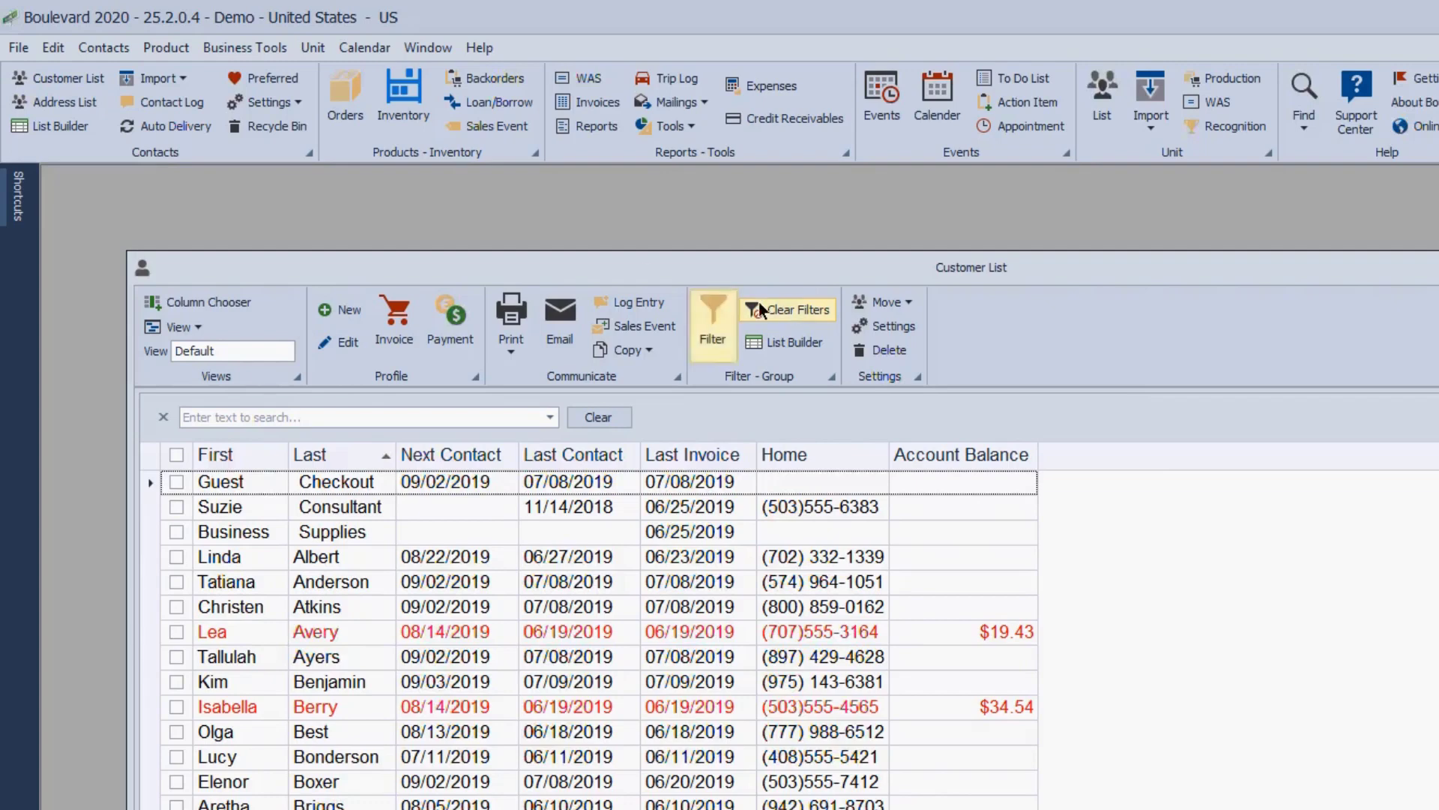
click(403, 101)
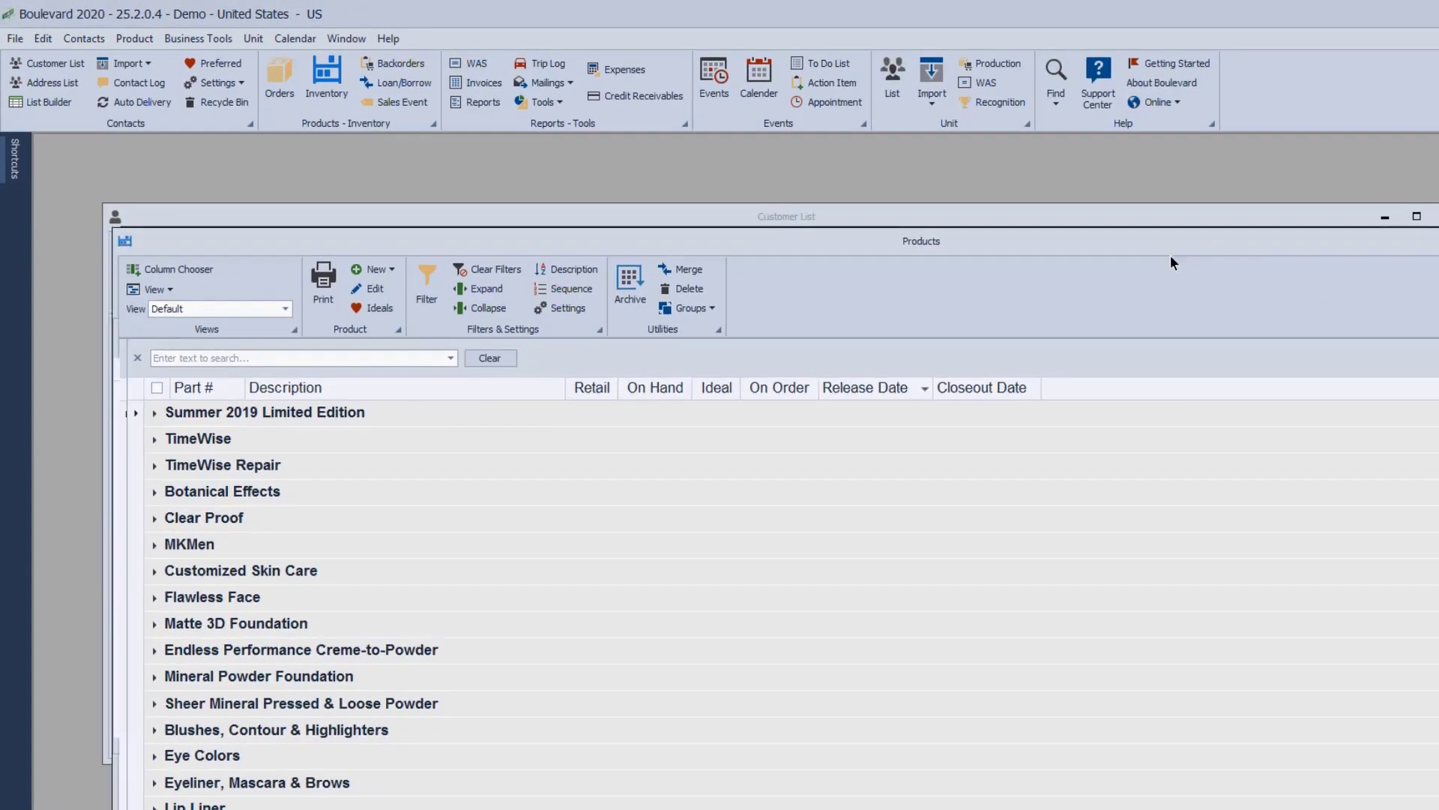
- Narrow the floating Products window to fit its columns and reposition it so the whole window fits in the workspace
drag(1171, 256, 1035, 261)
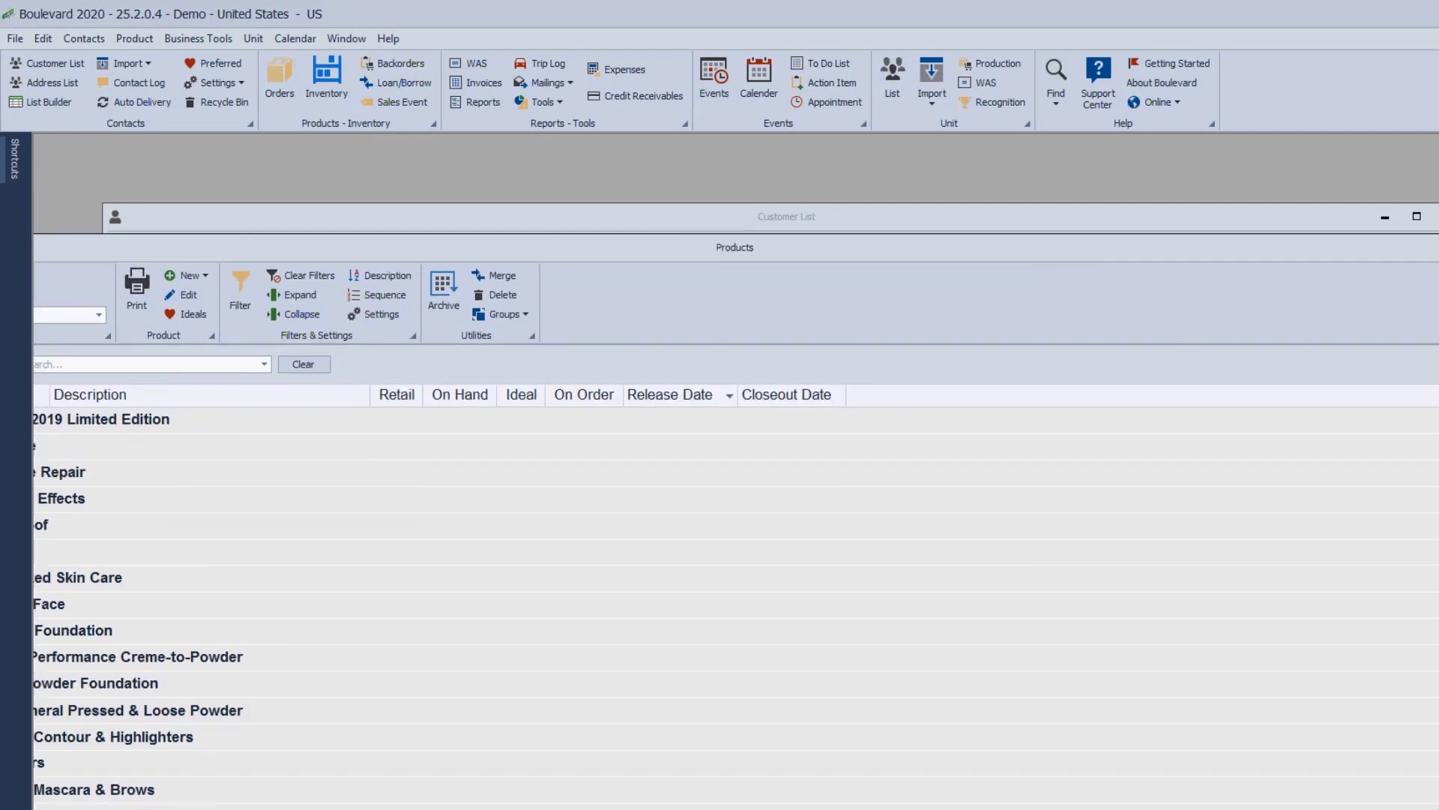
drag(1436, 247, 1070, 254)
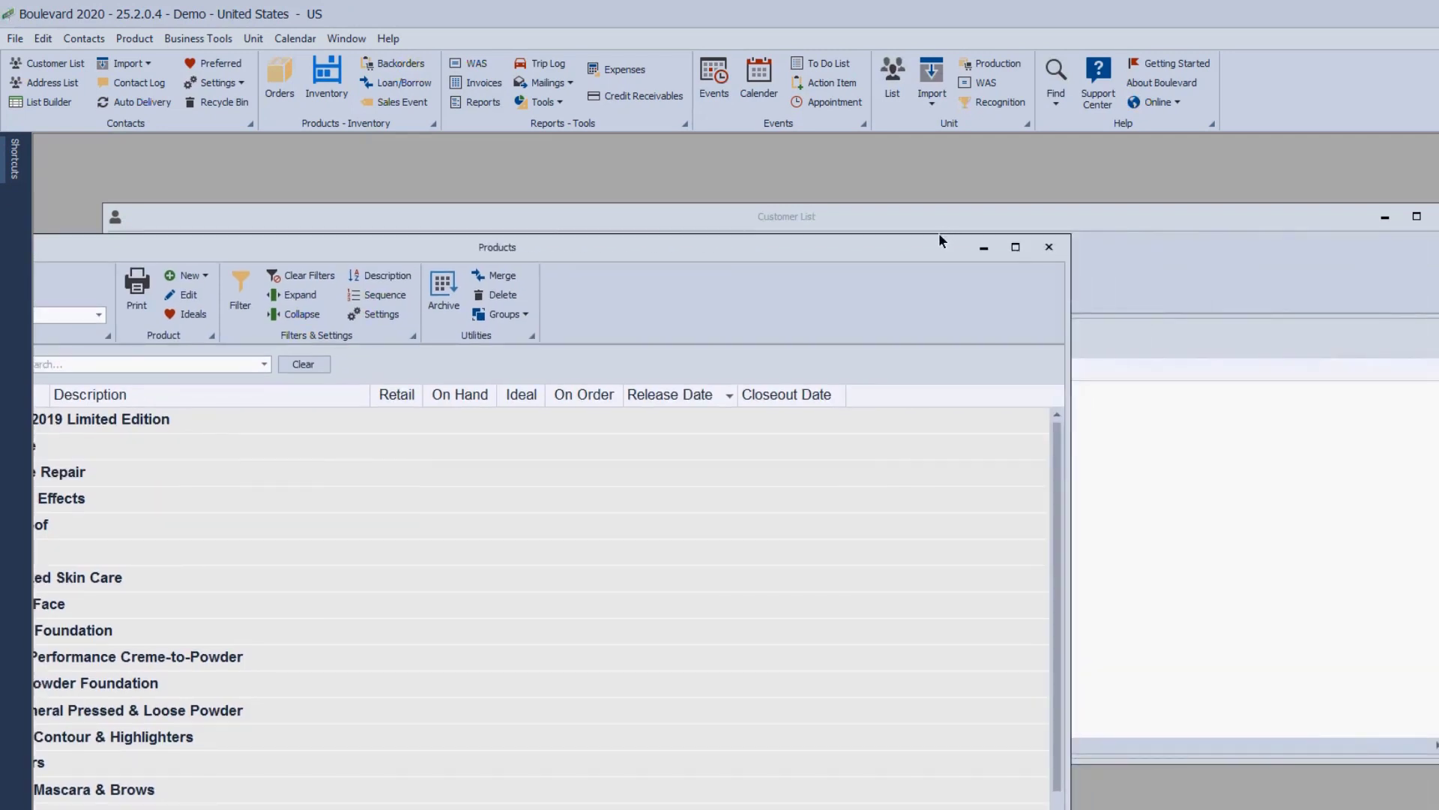
drag(939, 239, 1084, 302)
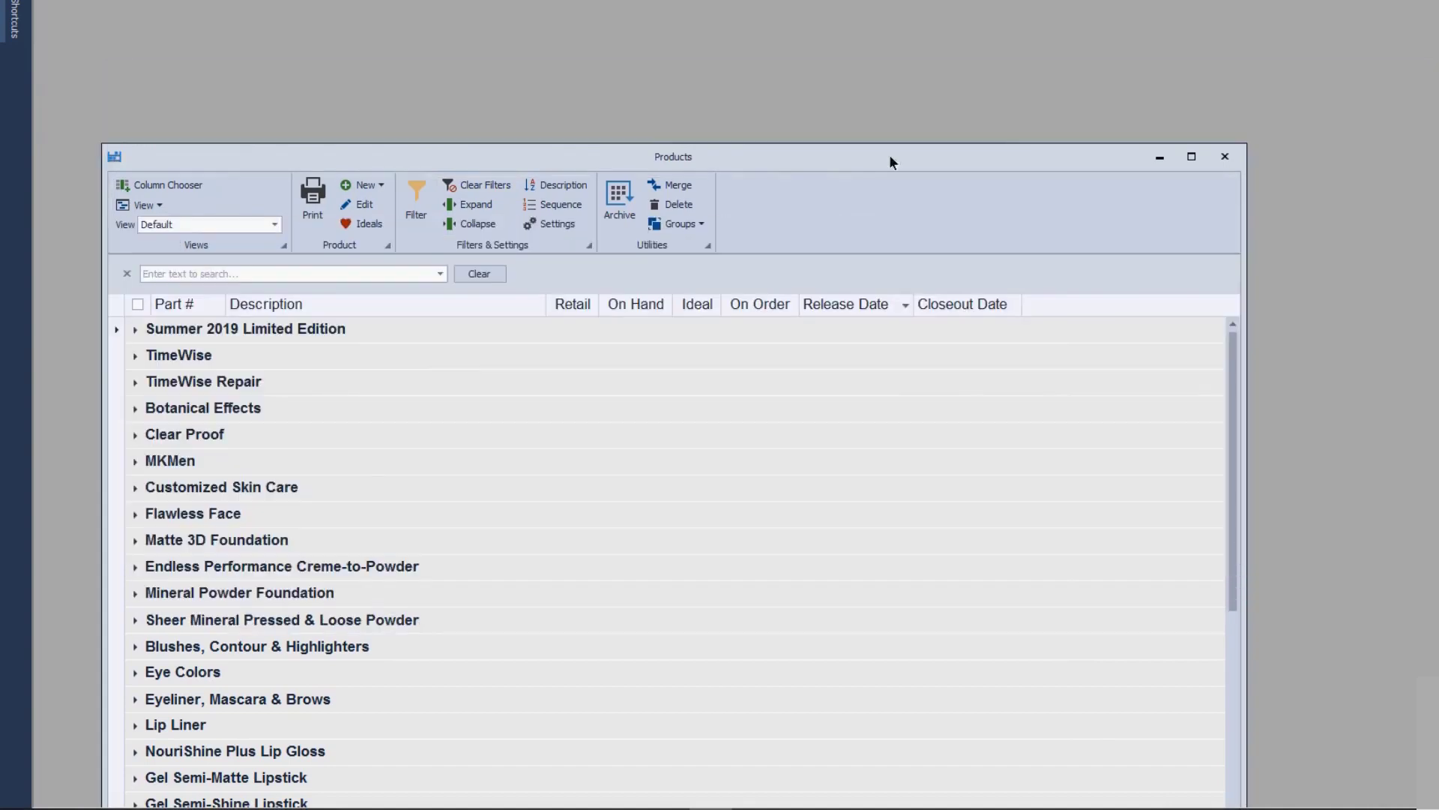
drag(786, 157, 770, 26)
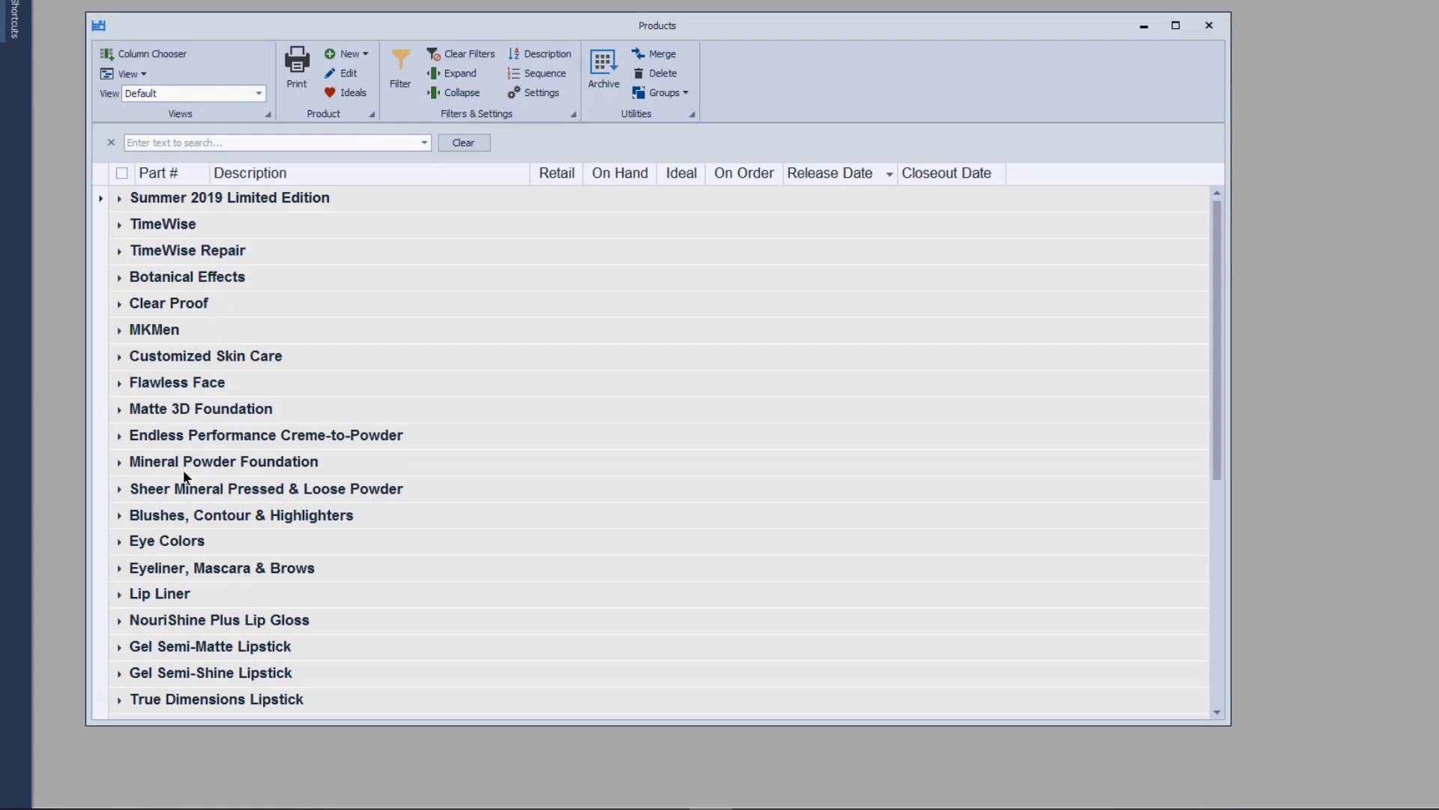
- Search the products for "serum" and for part numbers containing "855", clearing the search and collapsing the product groups at the end
click(231, 142)
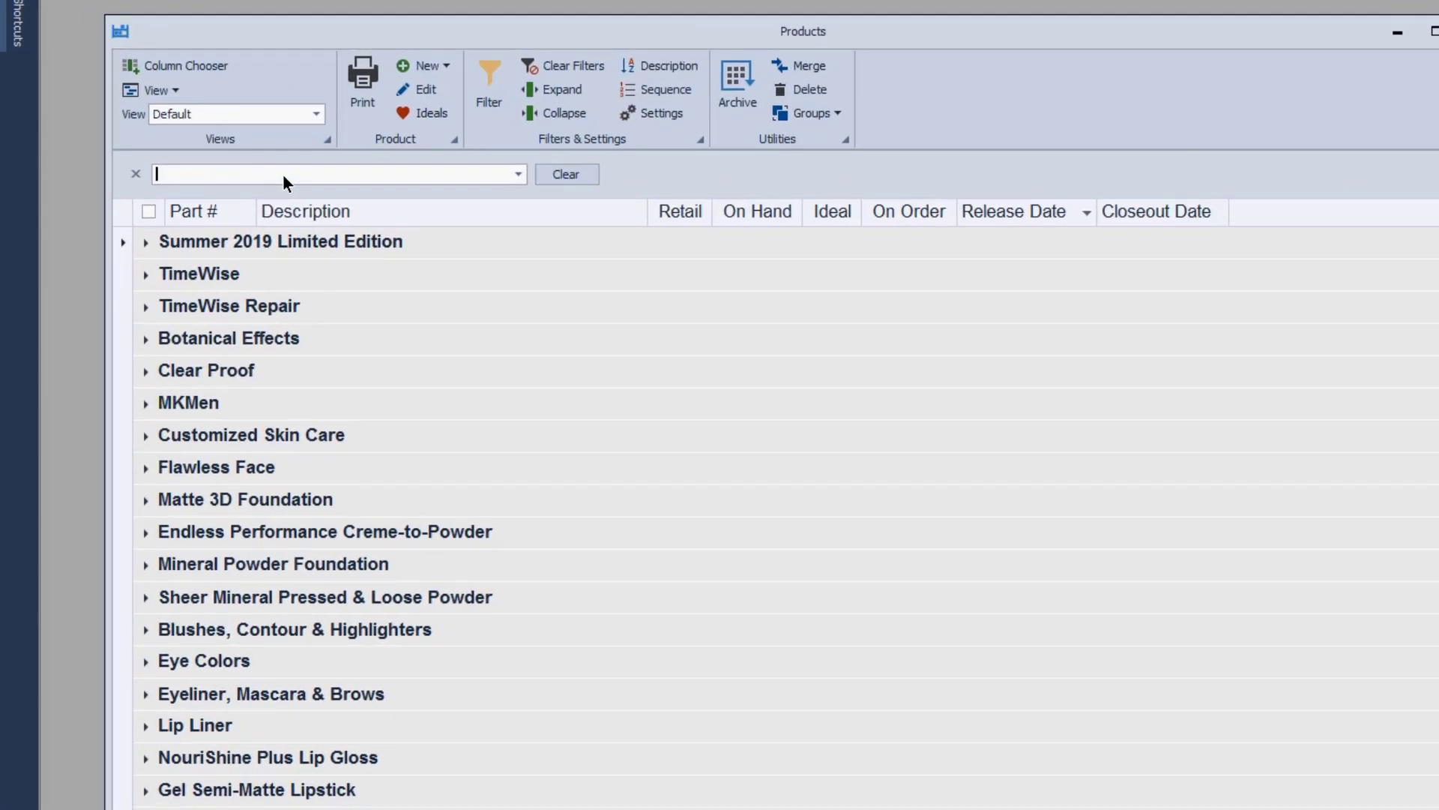
text(serum)
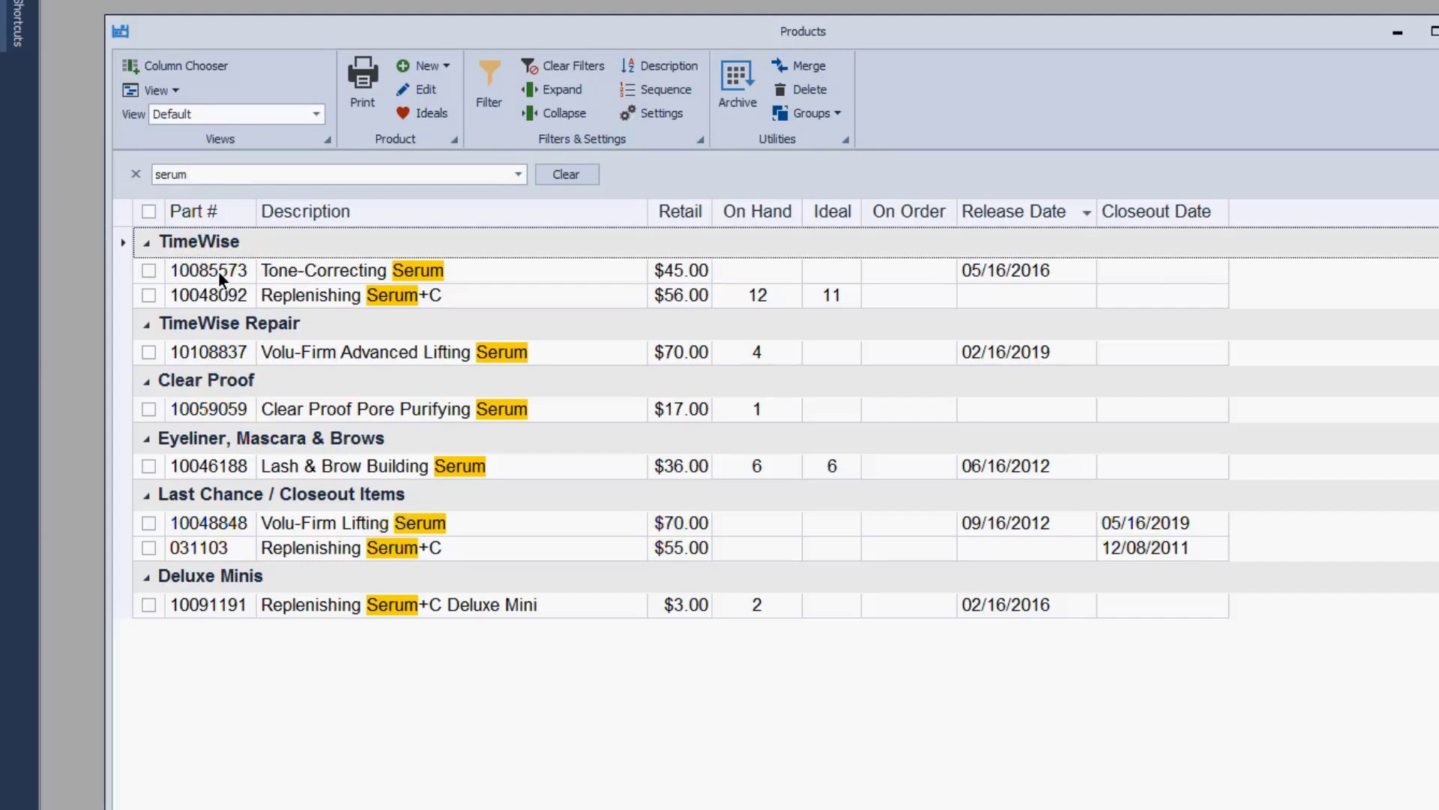
double_click(208, 174)
text(855)
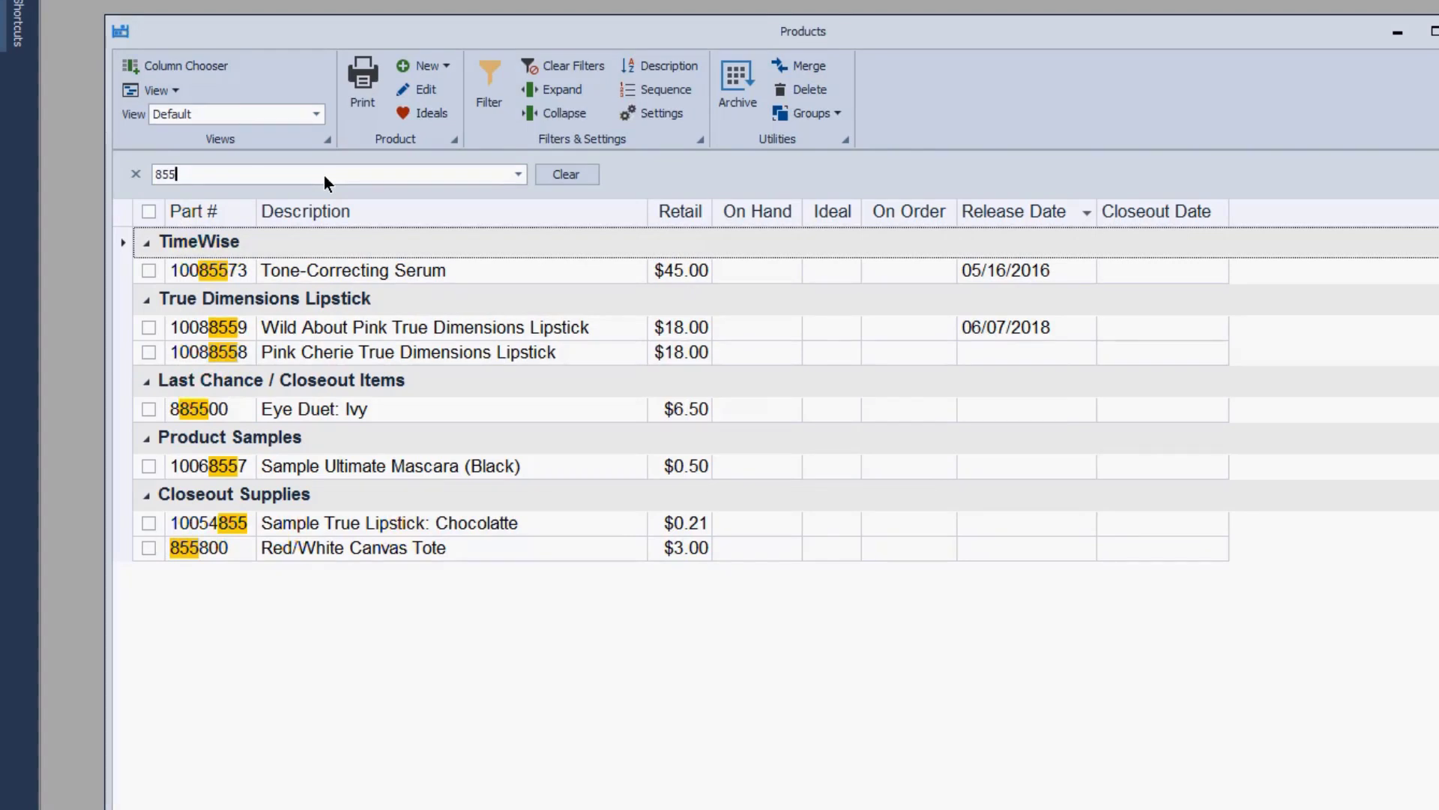
click(555, 174)
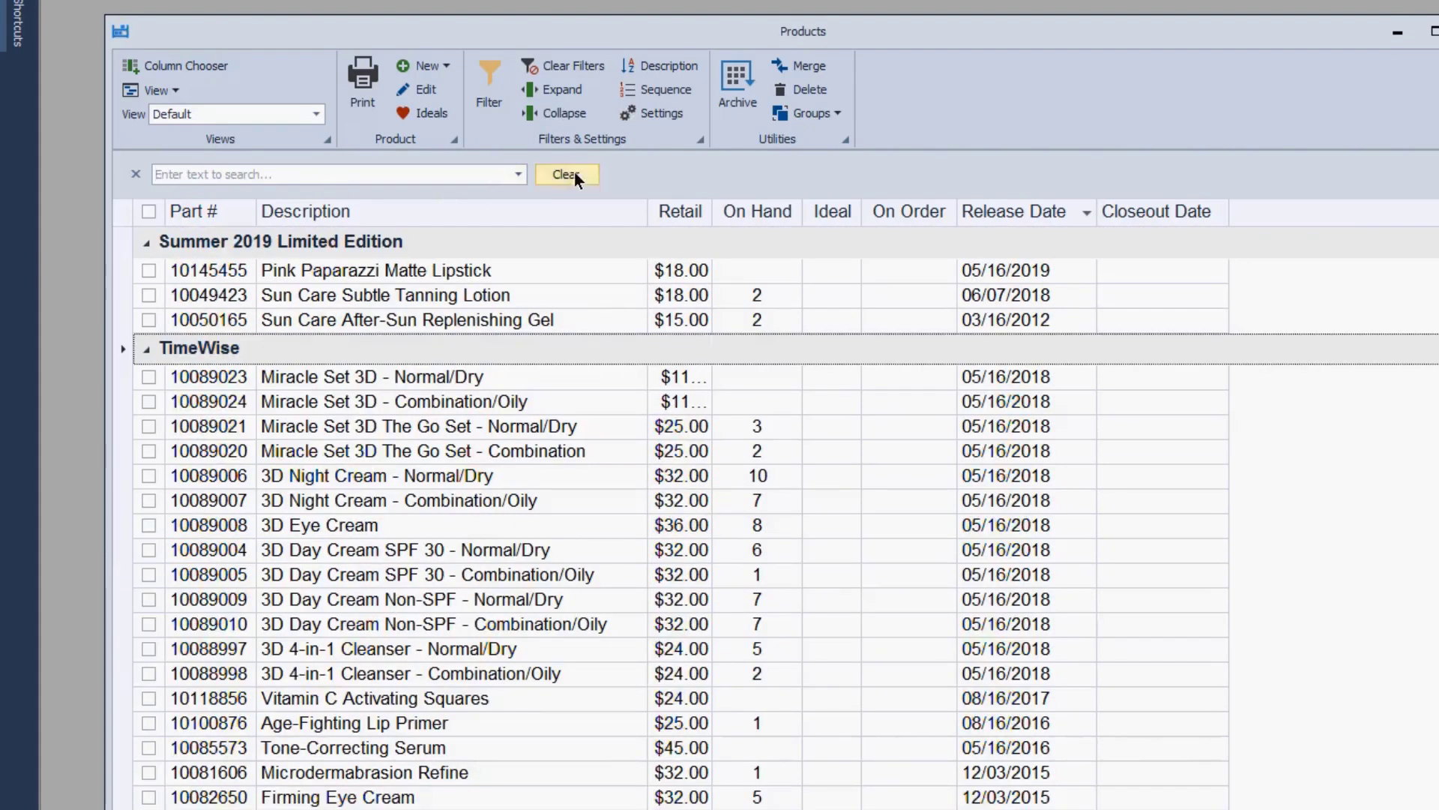
click(563, 114)
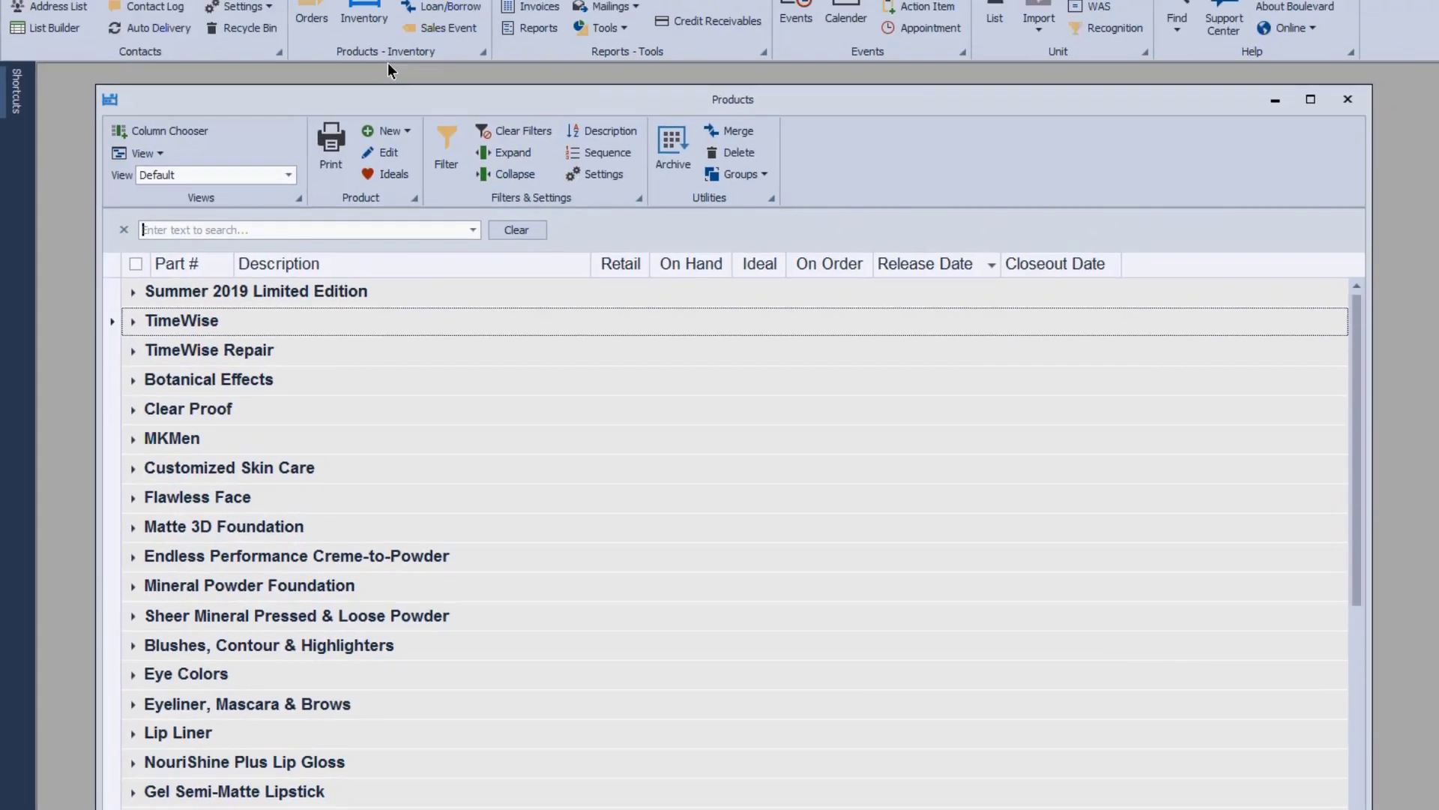
- Switch the window arrangement from floating to tiled
click(349, 39)
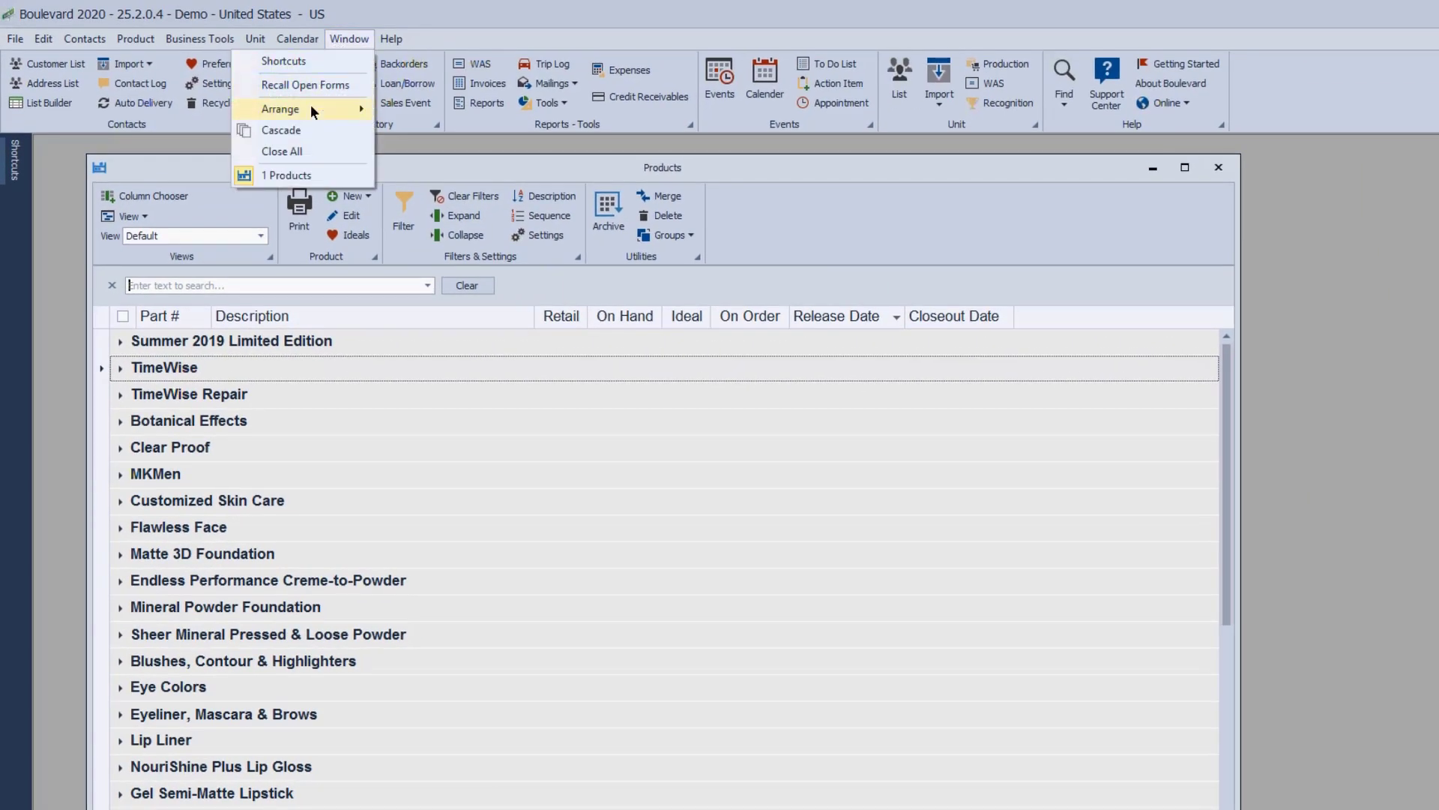
mouse_move(310, 109)
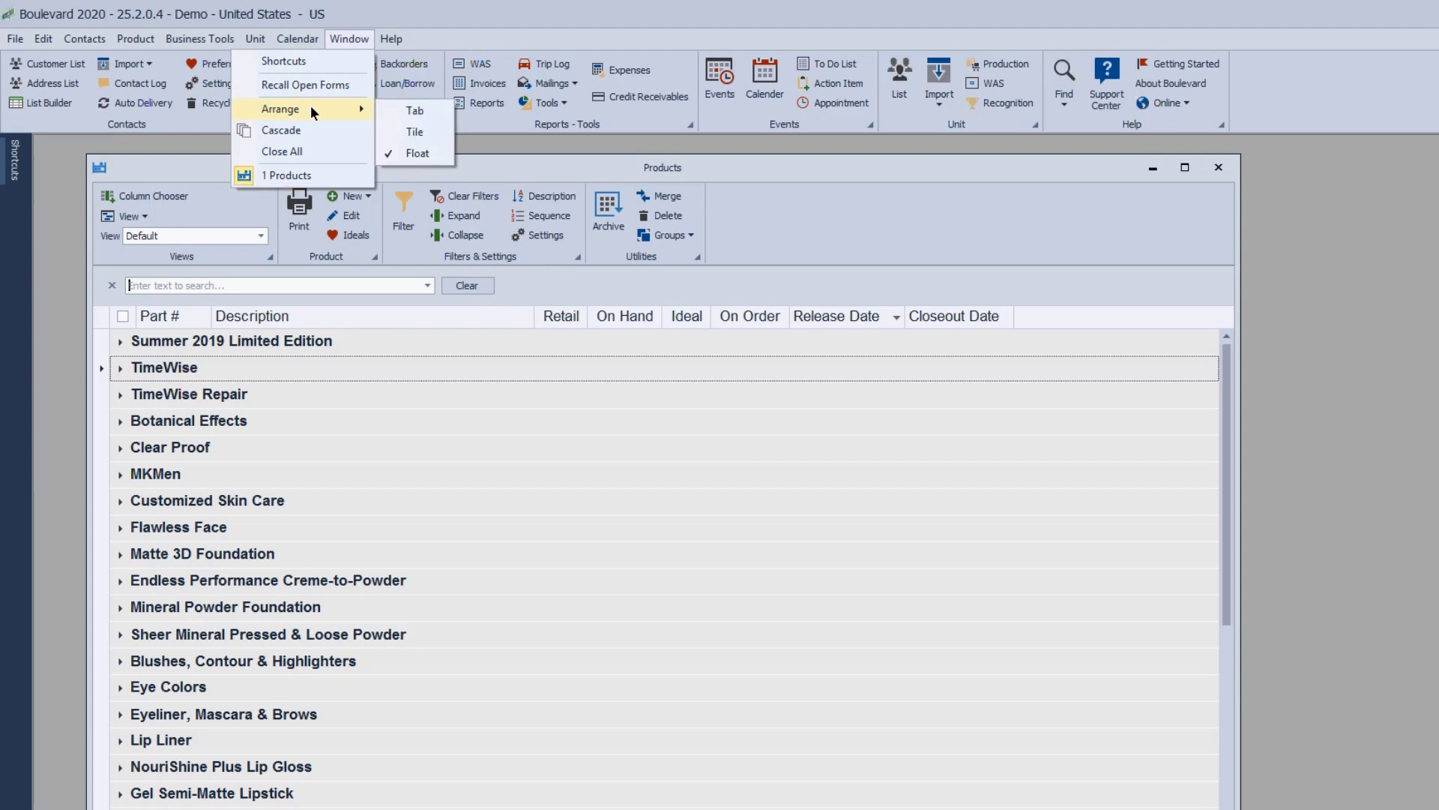
click(414, 131)
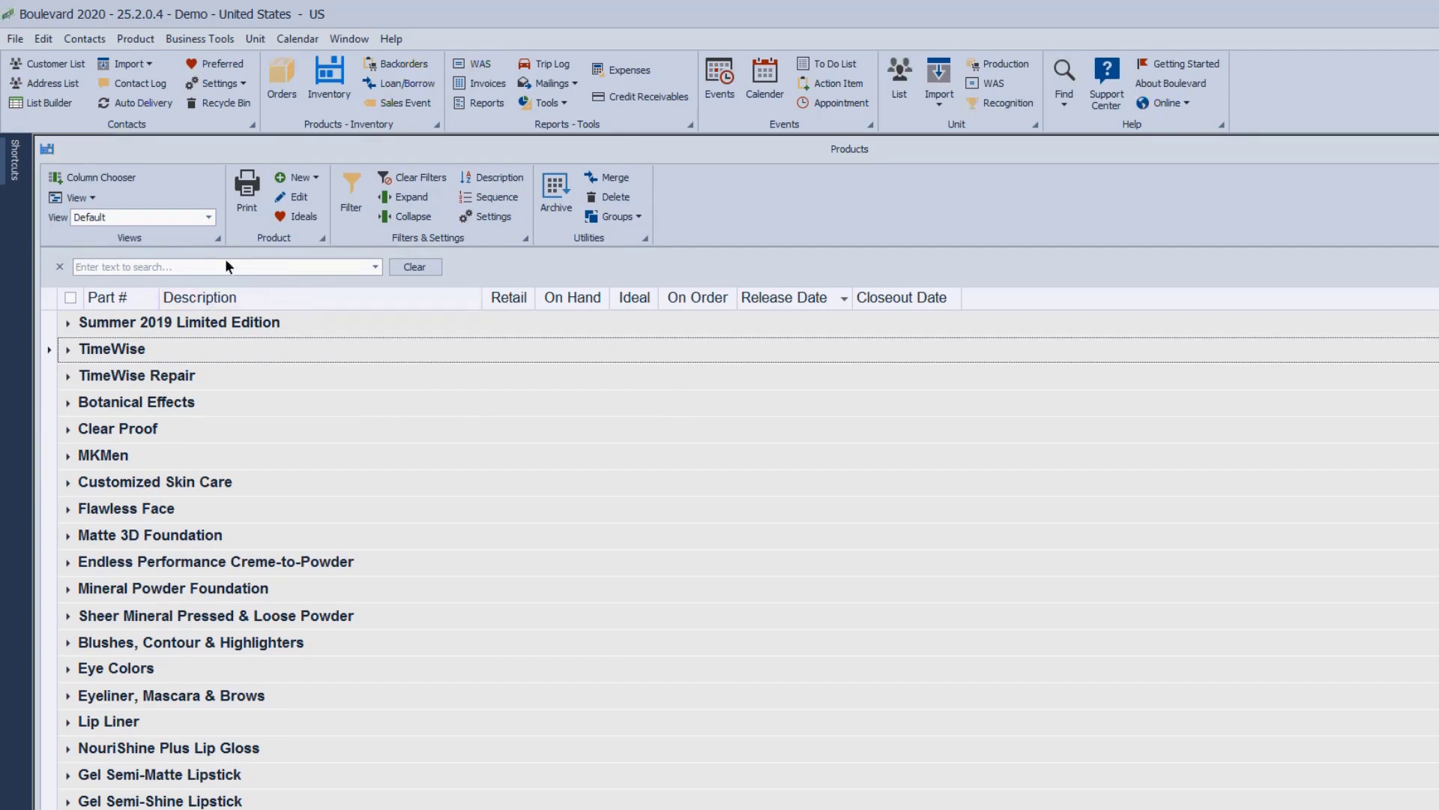
- Show the Usage by Customer product view, filtered to all dates and the TimeWise Luminous-Wear product line
click(209, 219)
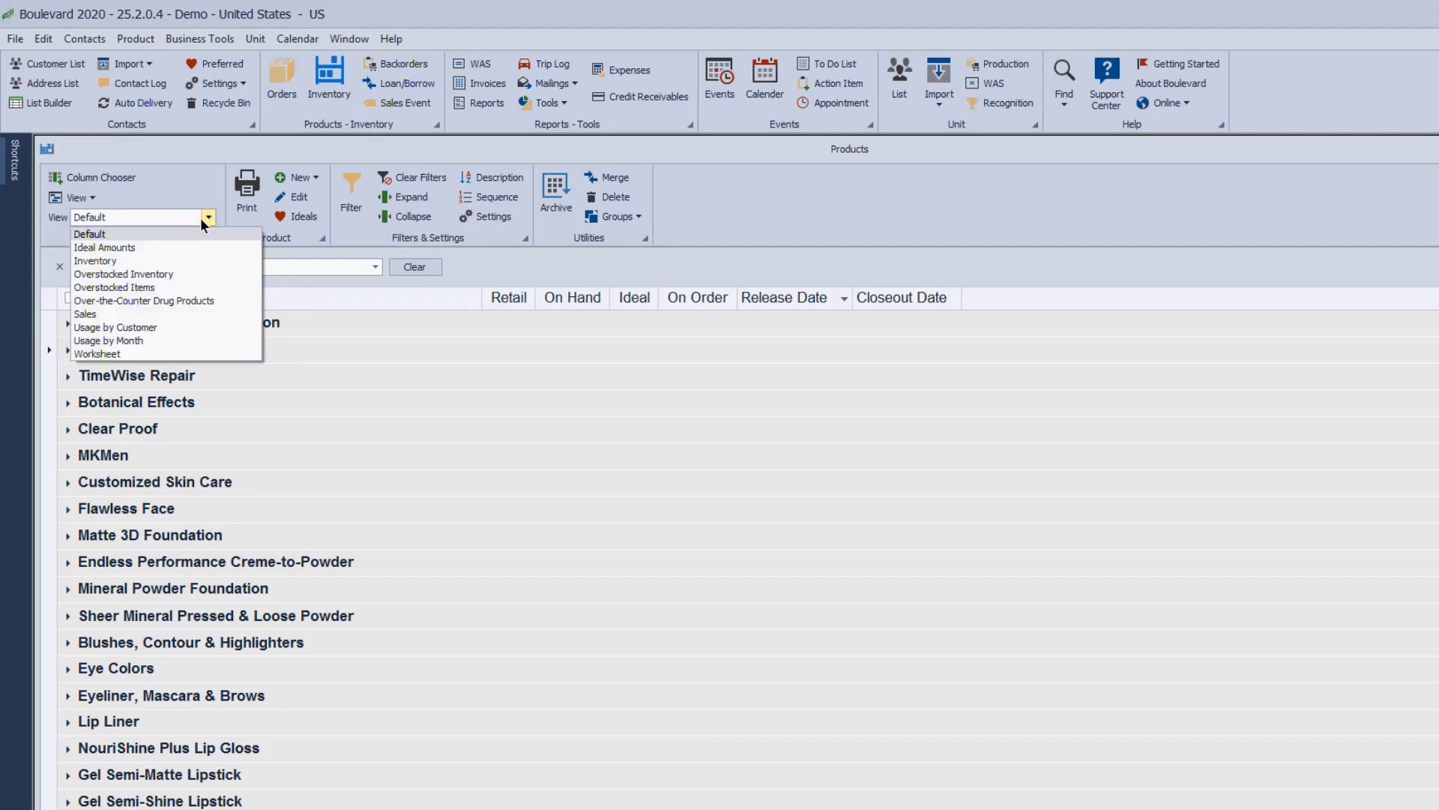
click(147, 328)
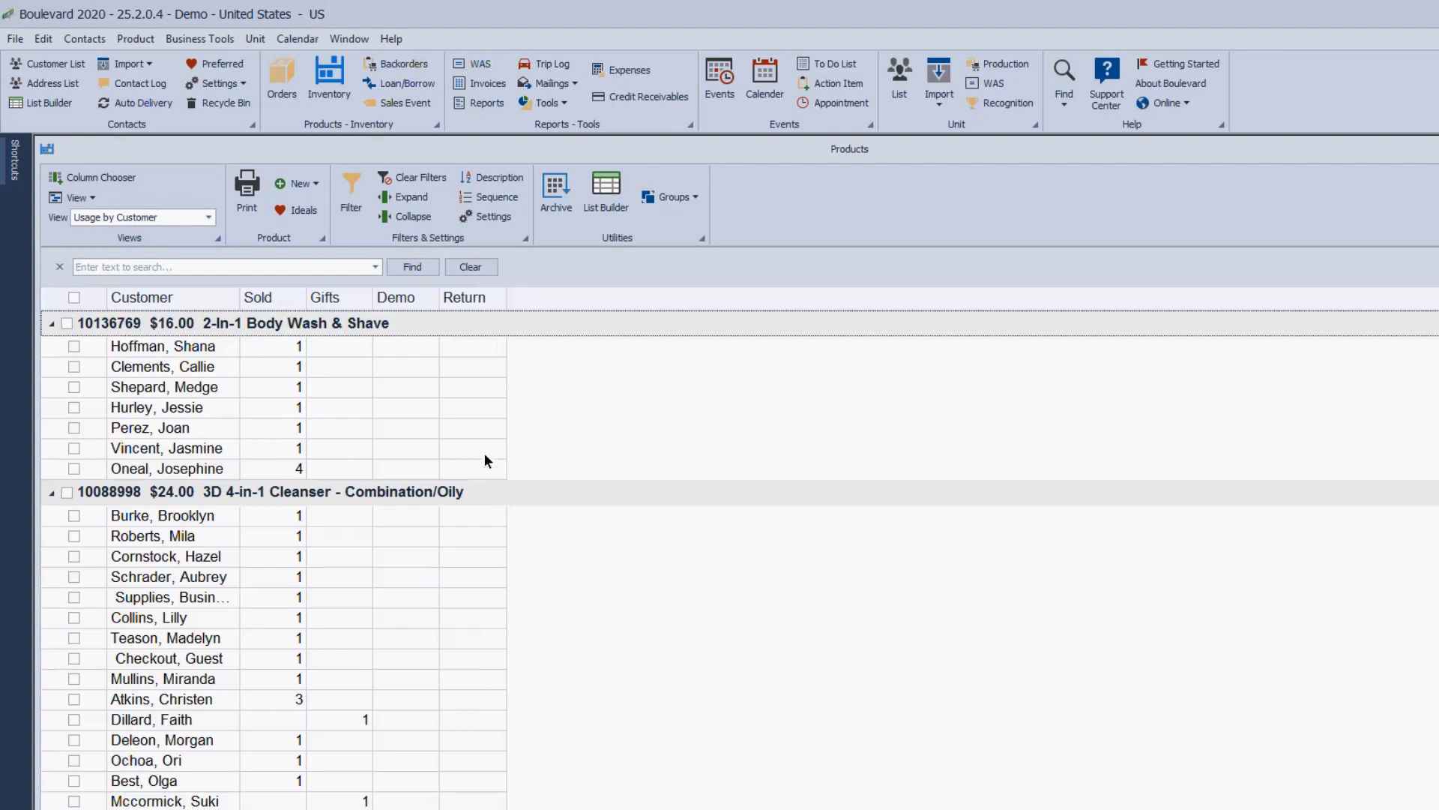
click(359, 193)
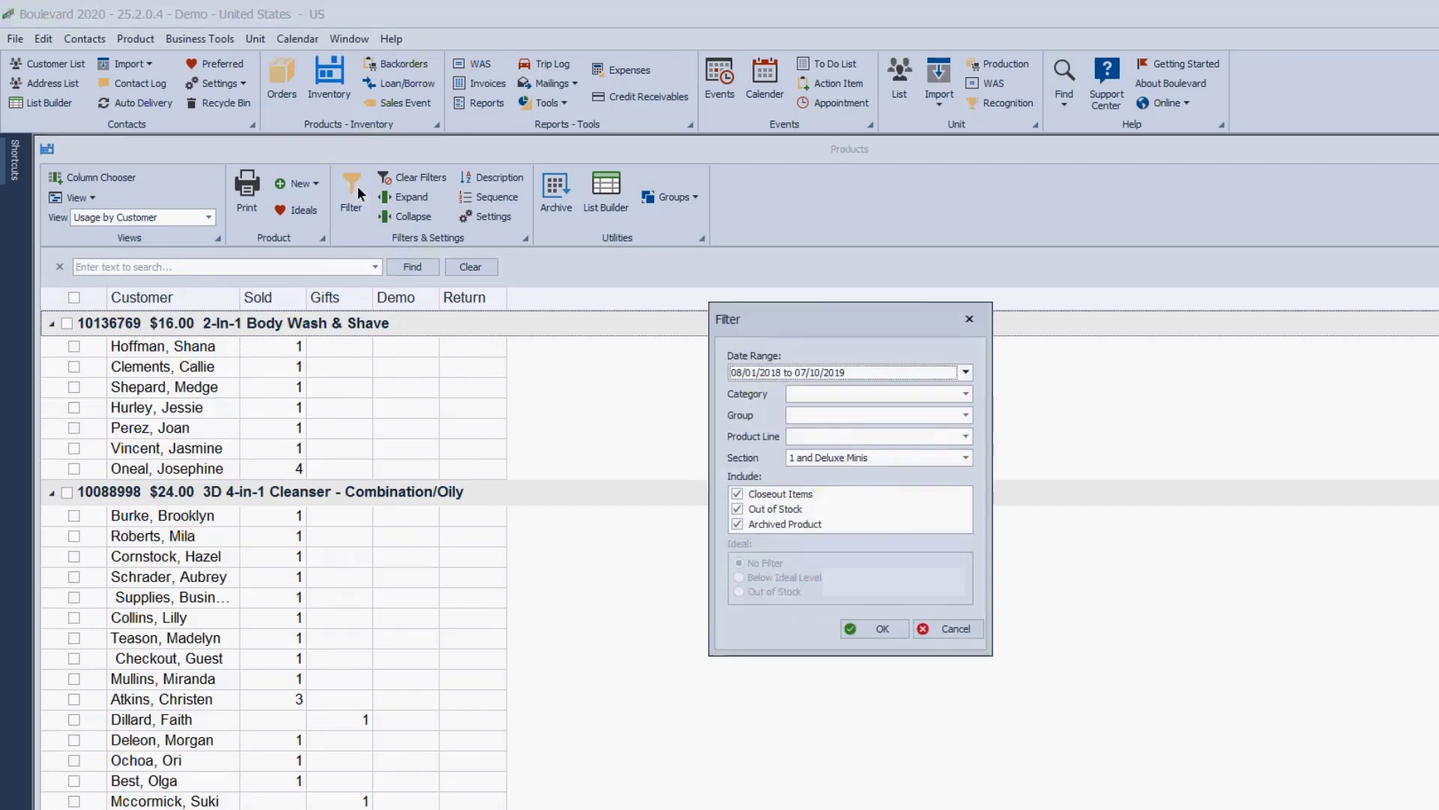
drag(819, 305, 777, 210)
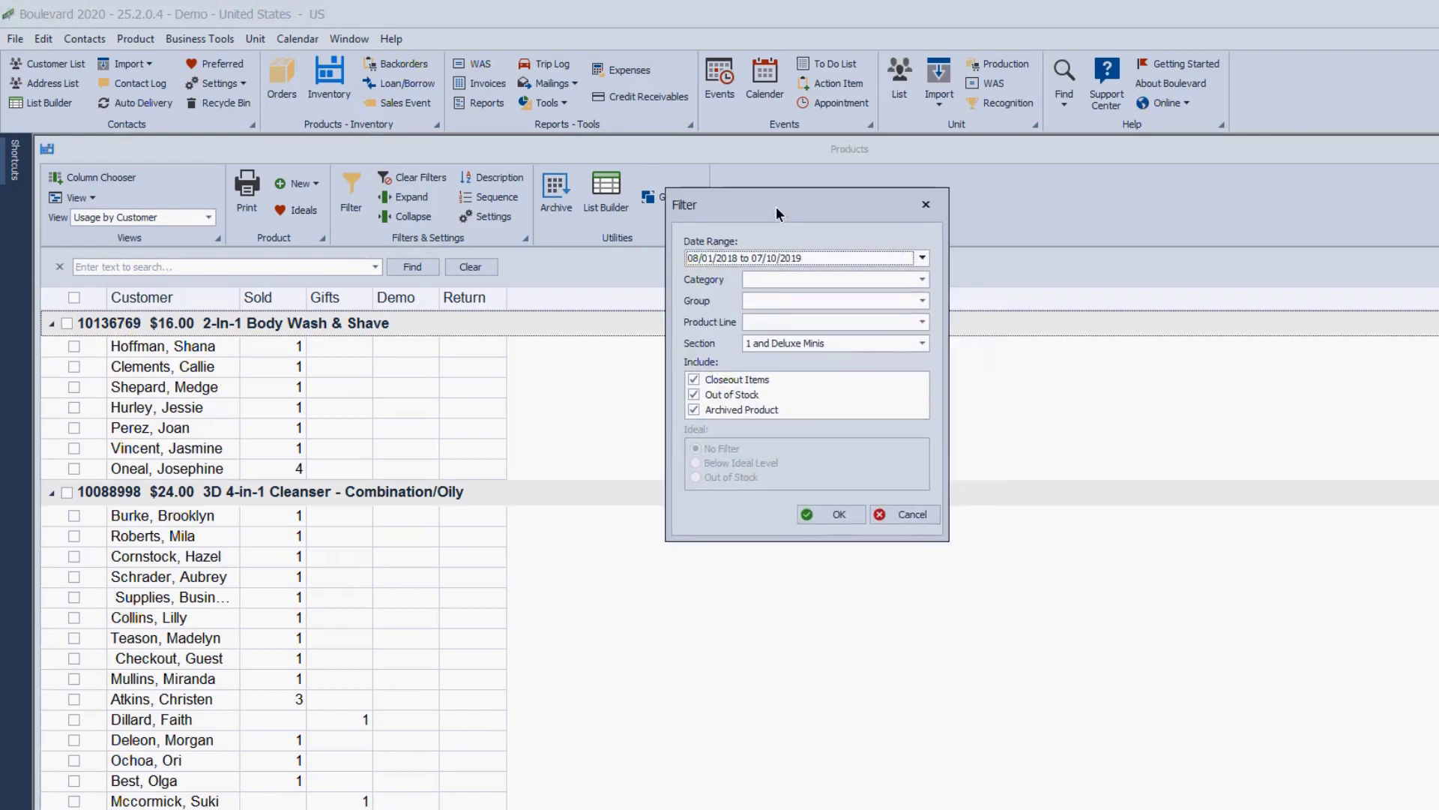
click(923, 257)
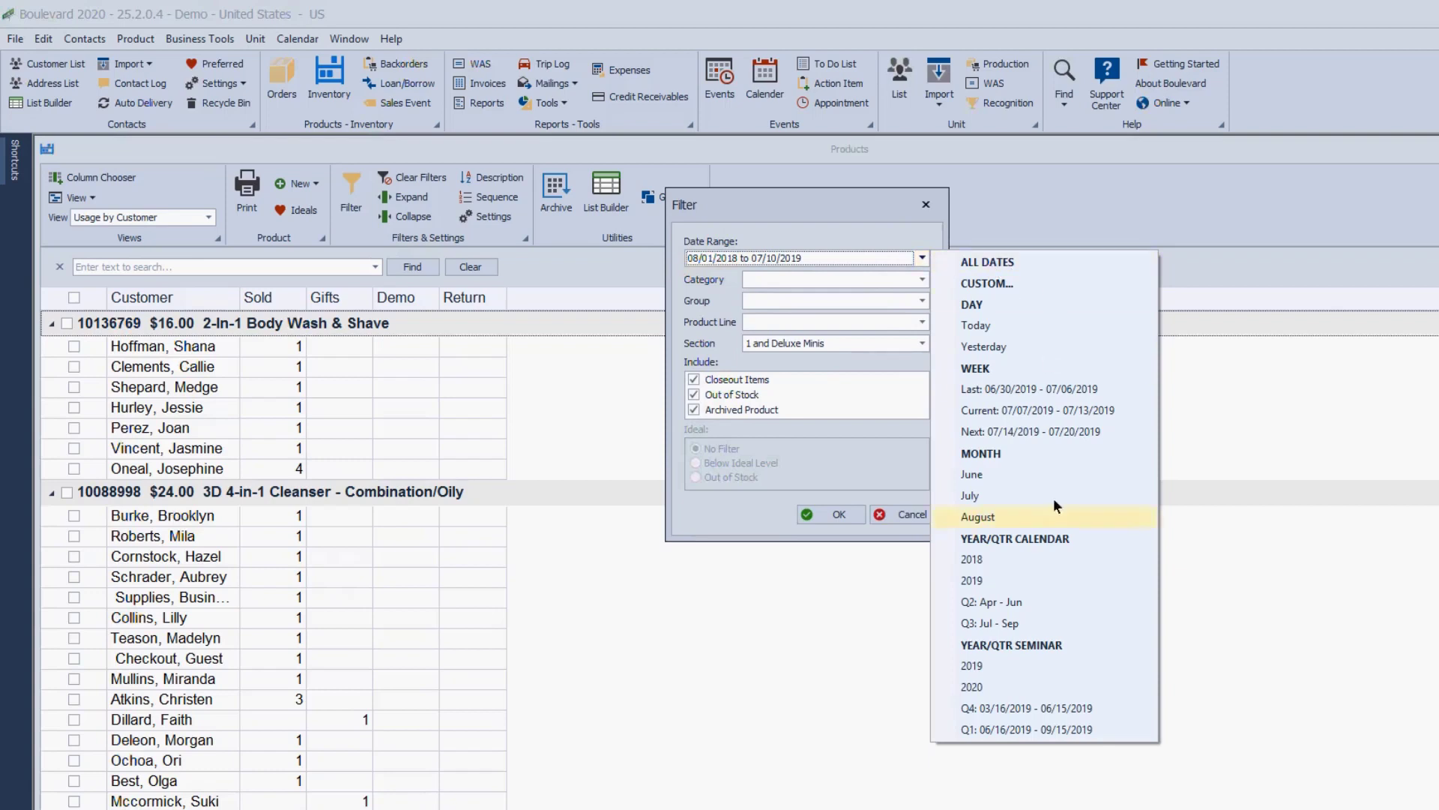
click(1014, 266)
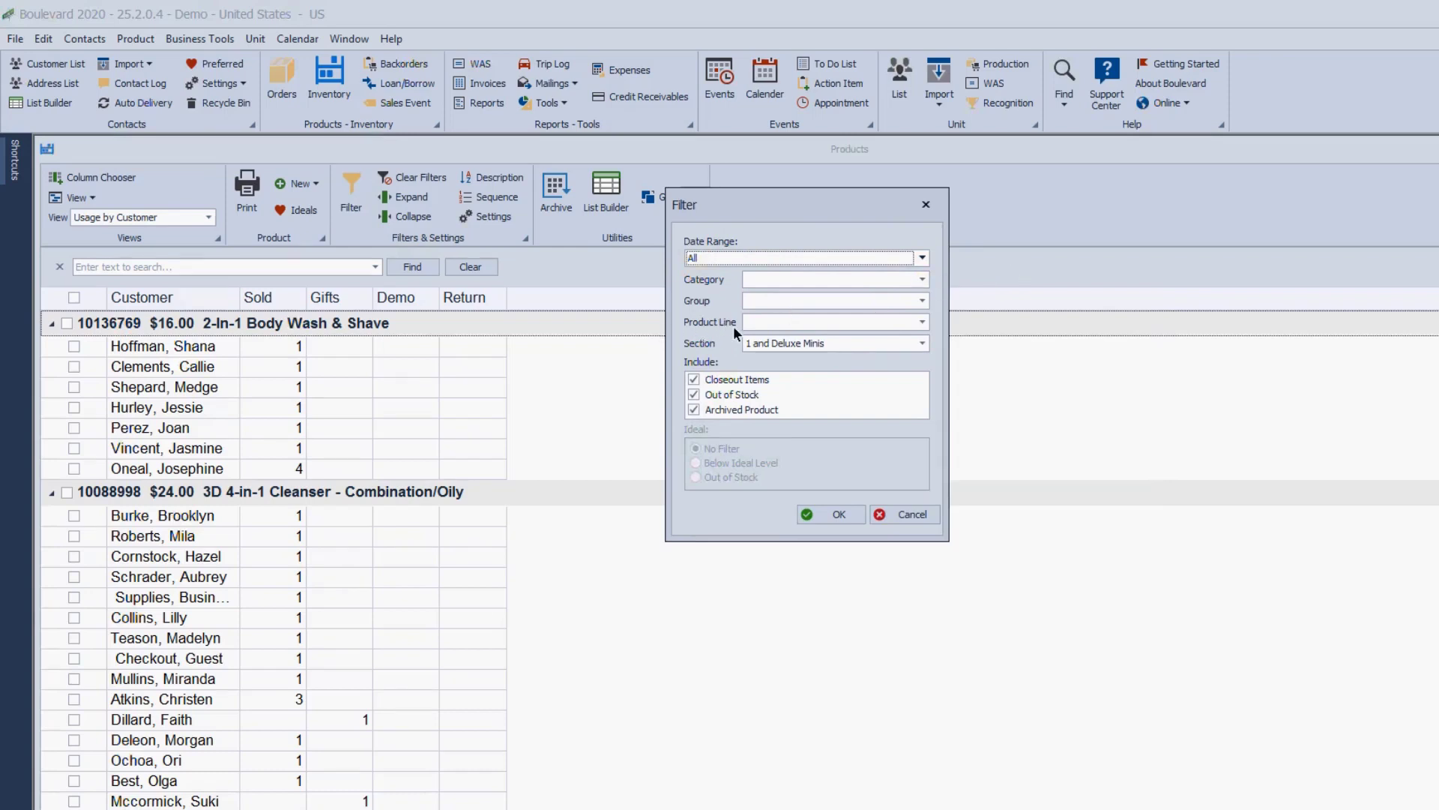
click(923, 323)
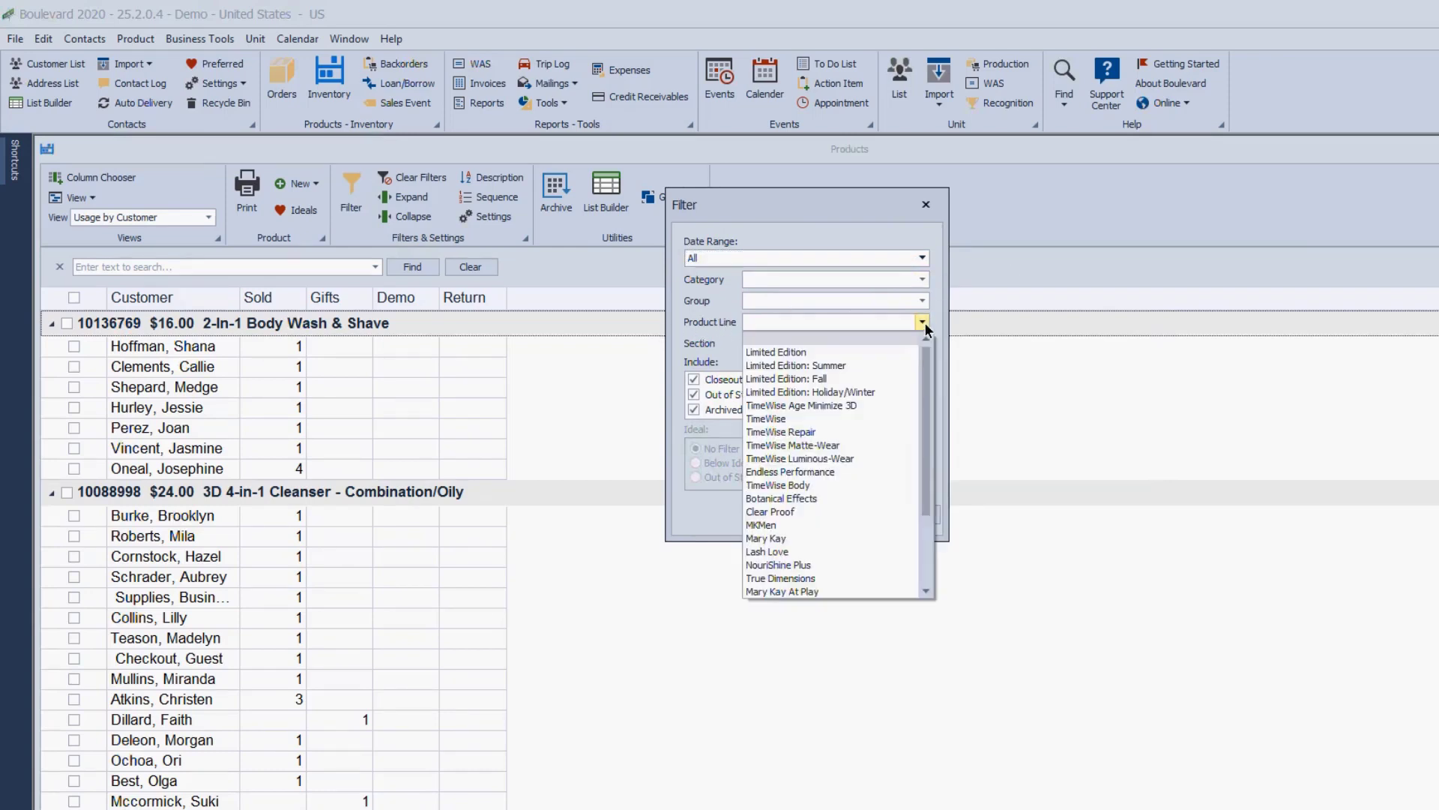
click(846, 458)
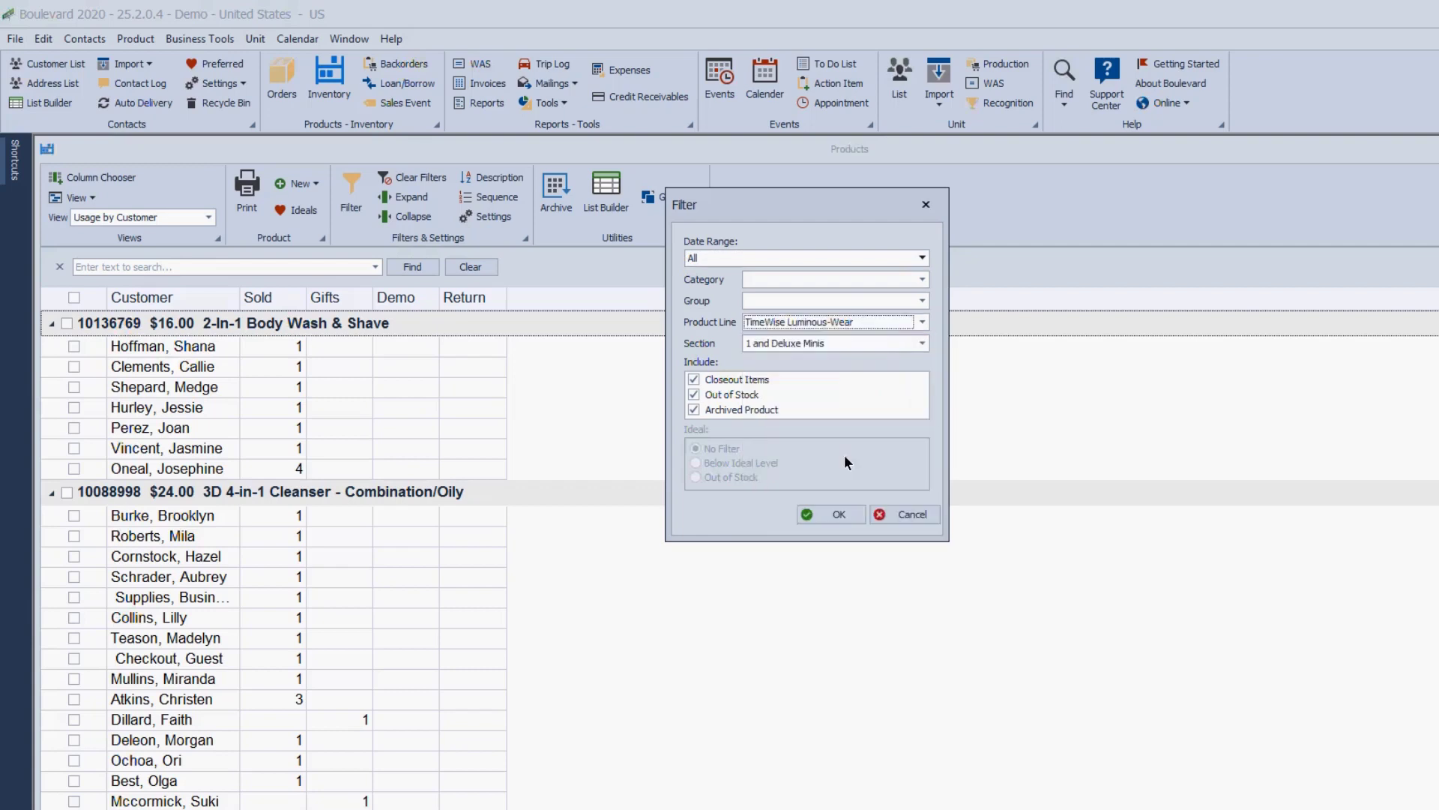
click(820, 512)
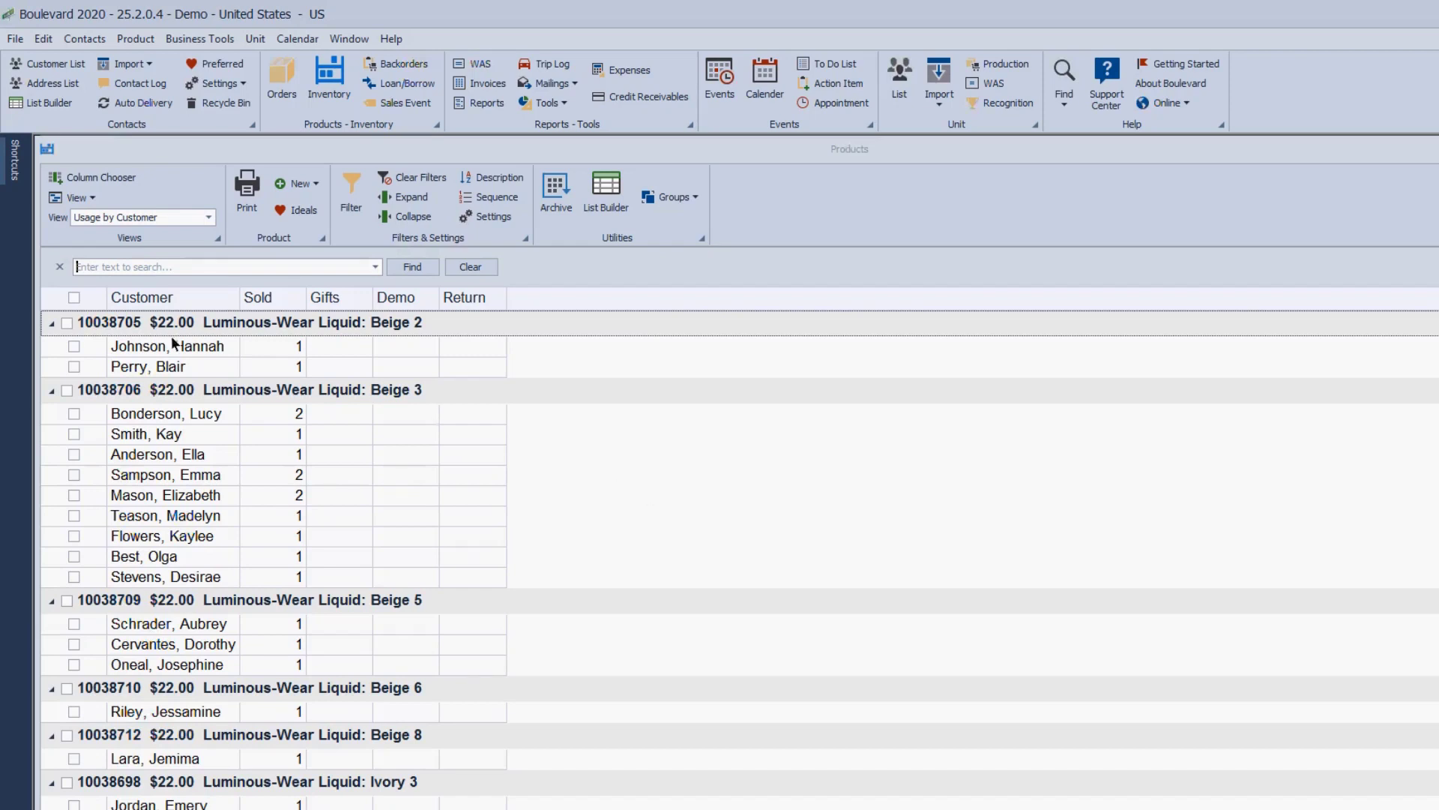
- Save all customers in the filtered results to a new list named "Luminous-Wear Customers" and open it in the List Builder
click(74, 298)
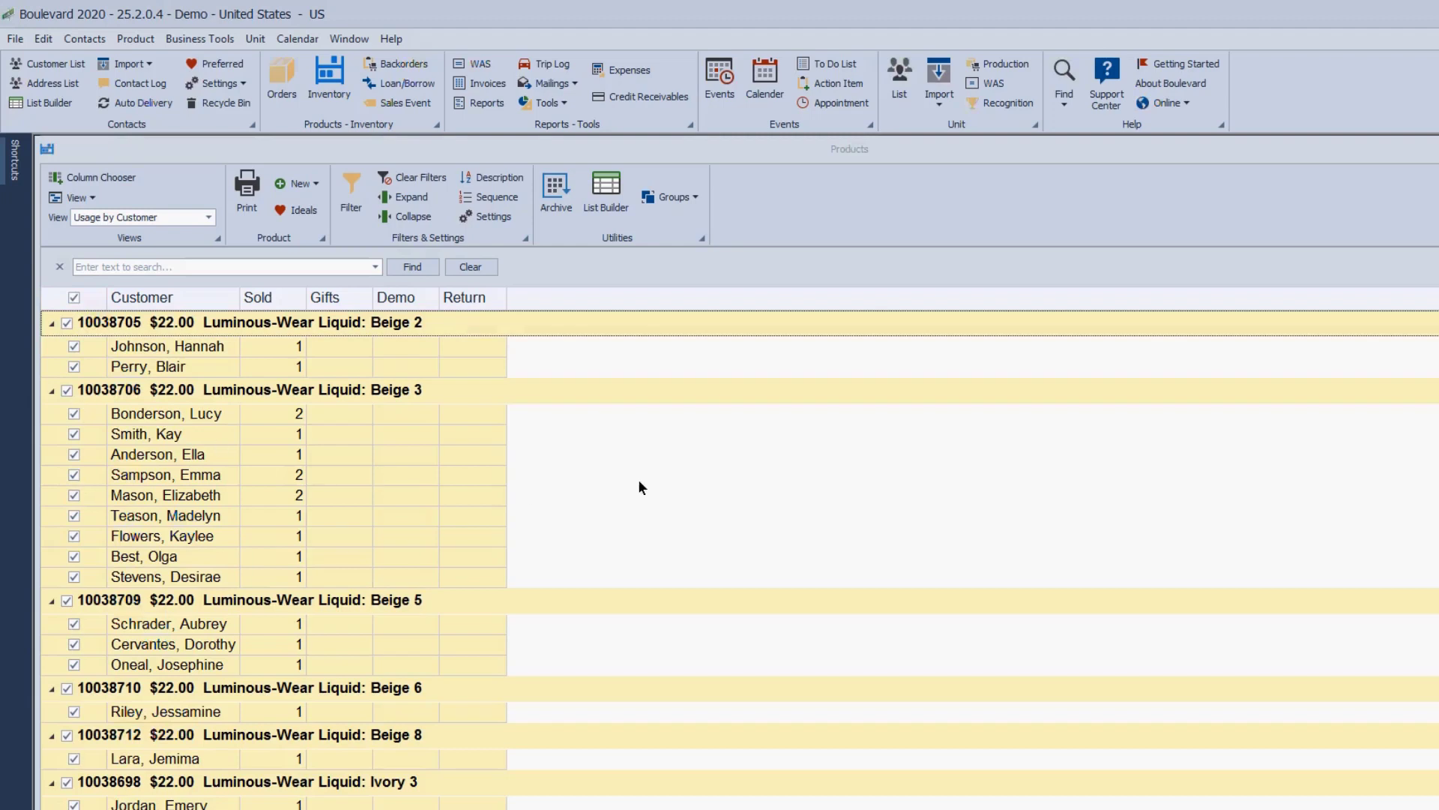
click(608, 193)
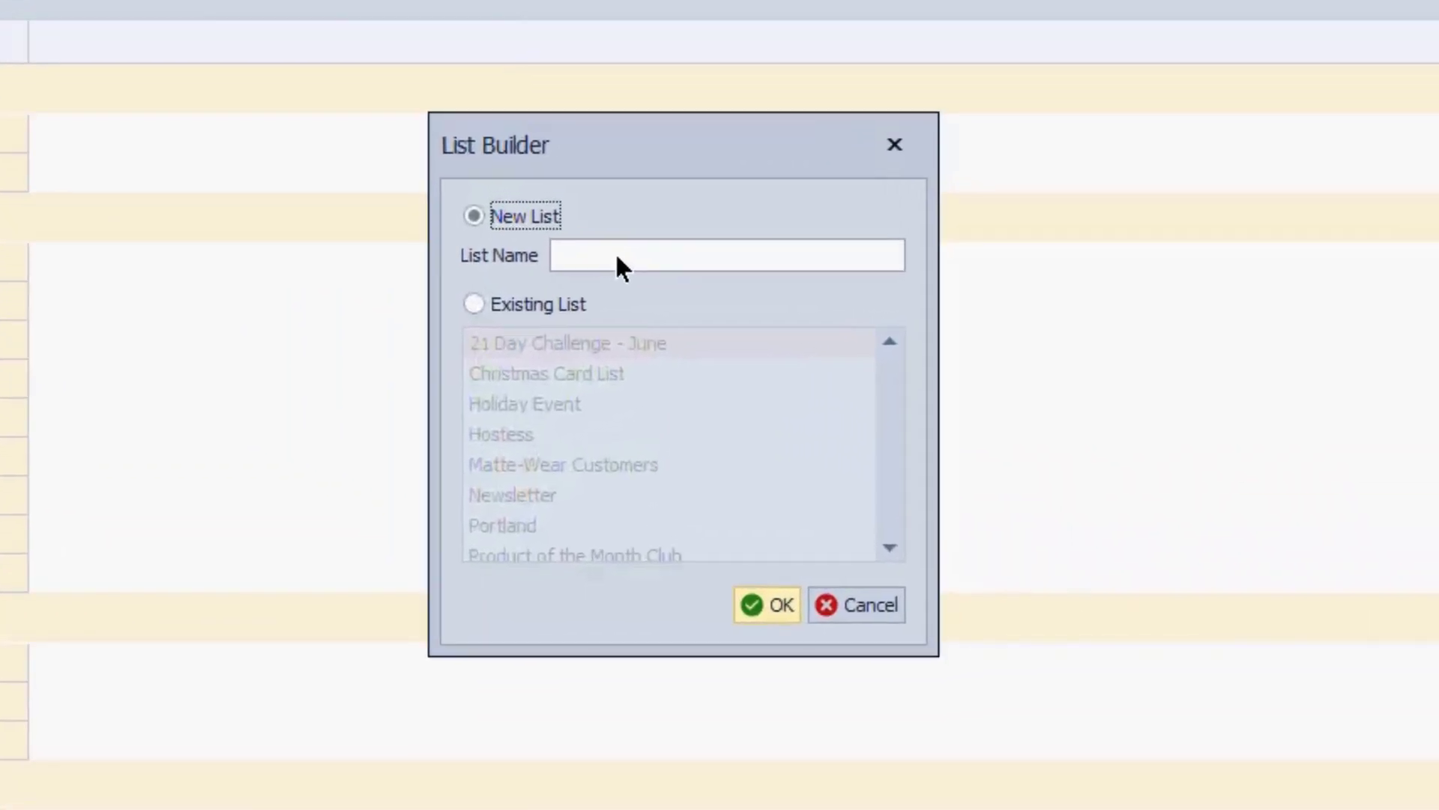
click(818, 413)
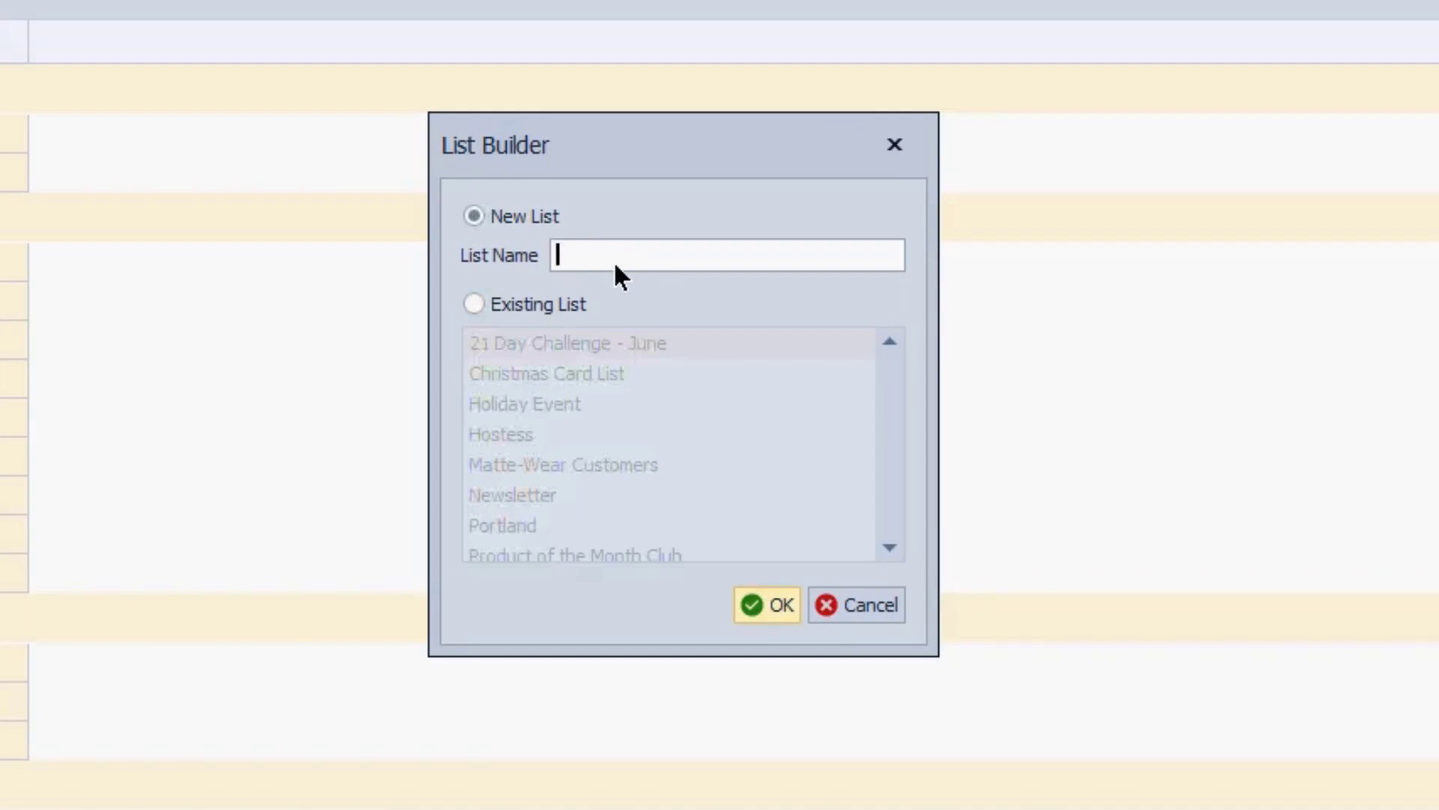
text(Luminous-Wear C)
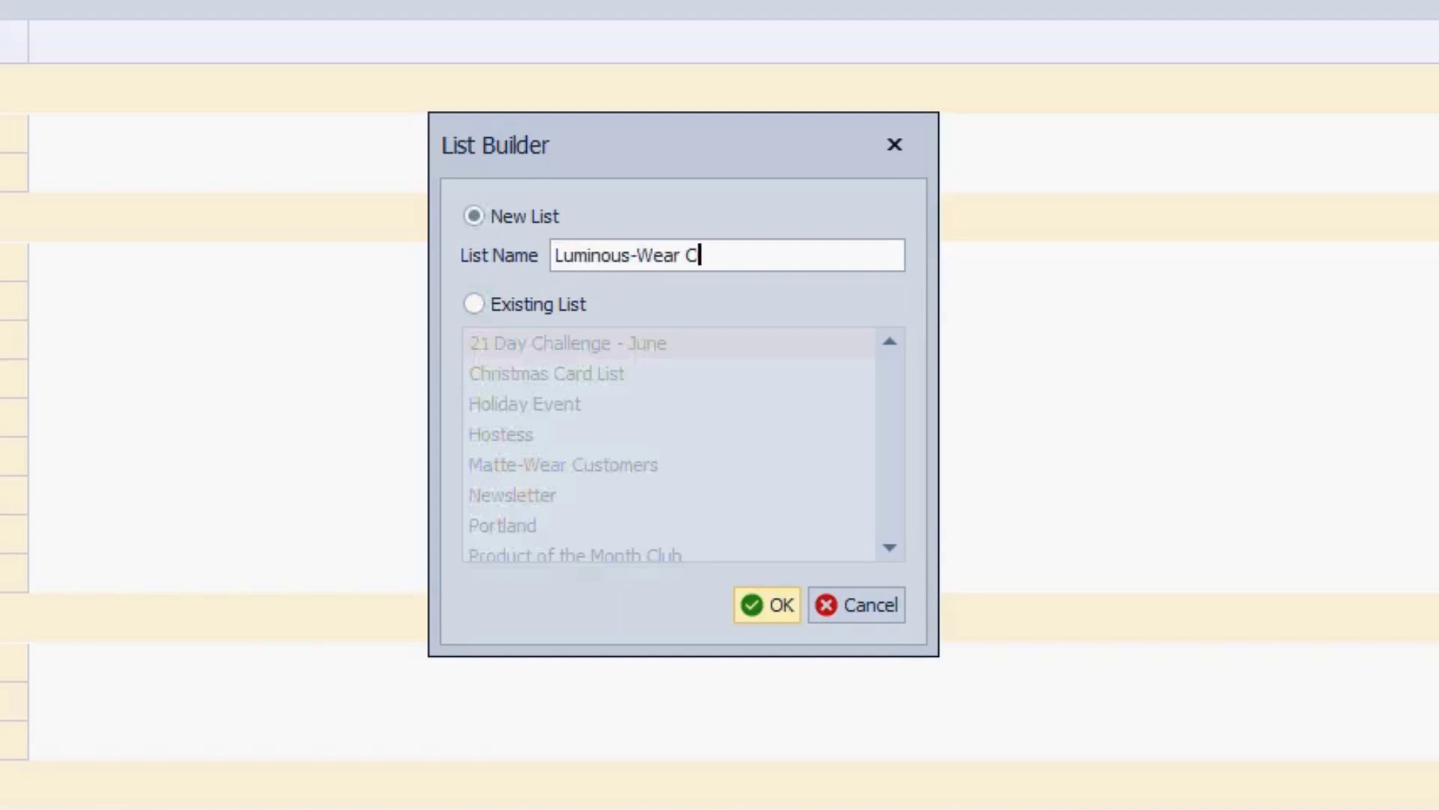
text(ustomers)
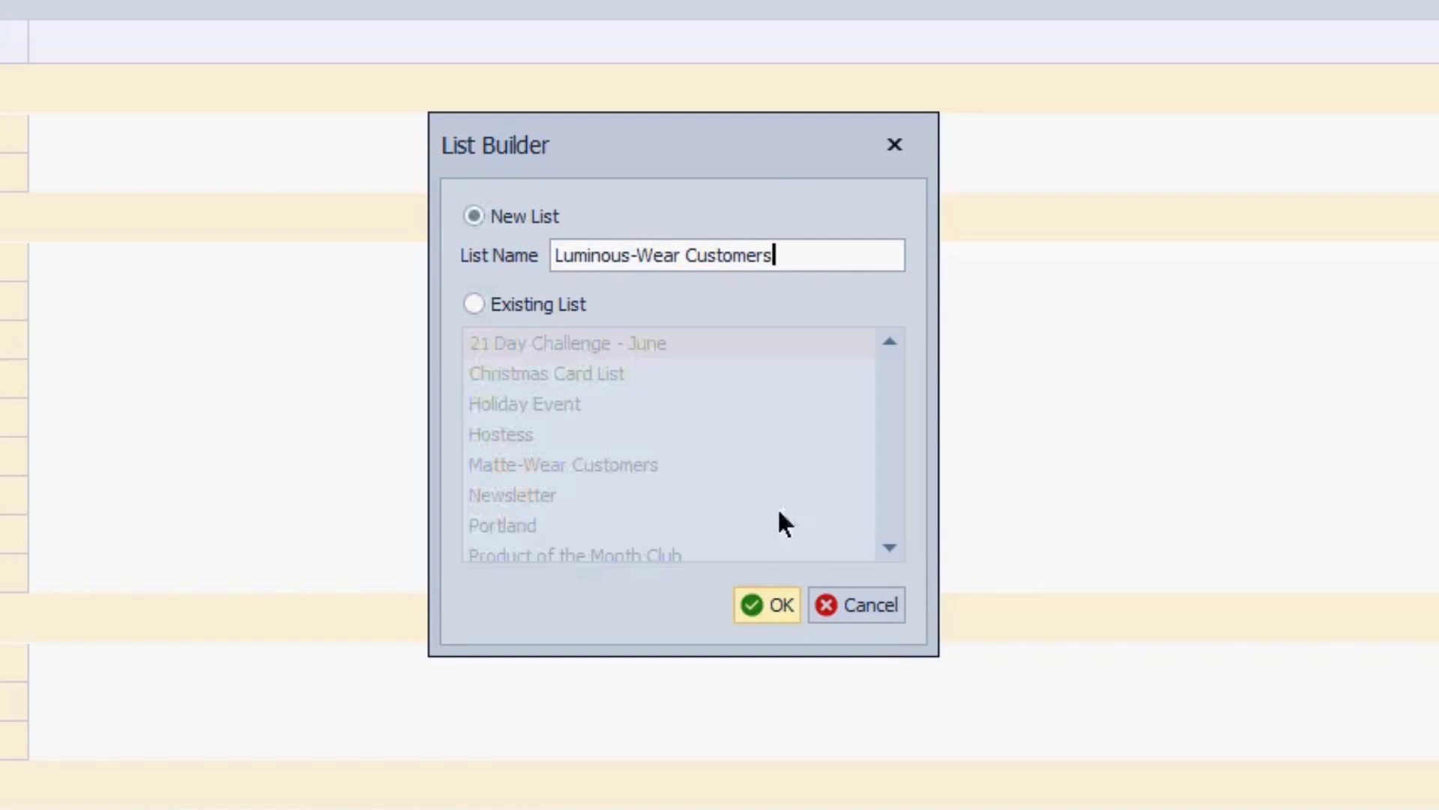
click(768, 604)
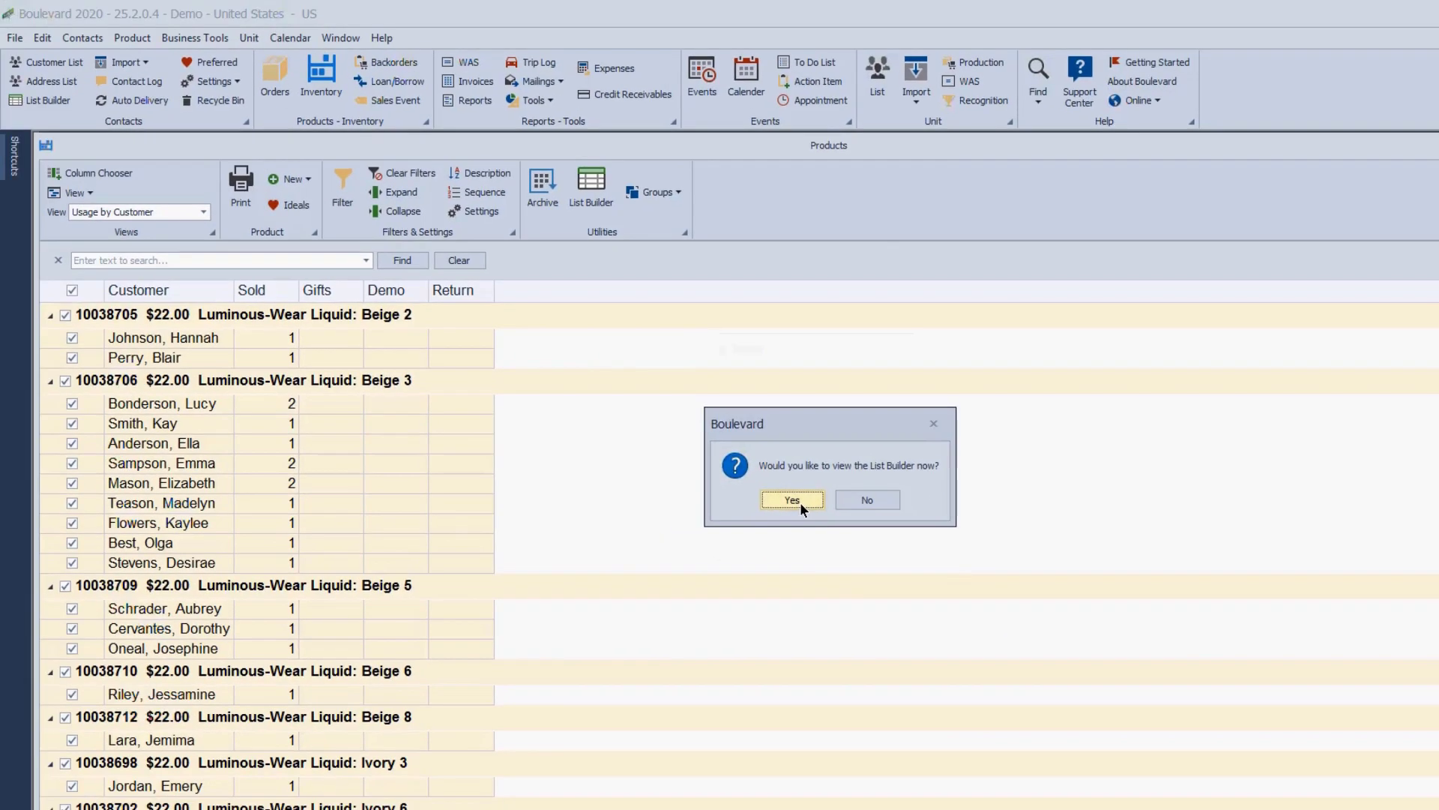
click(793, 500)
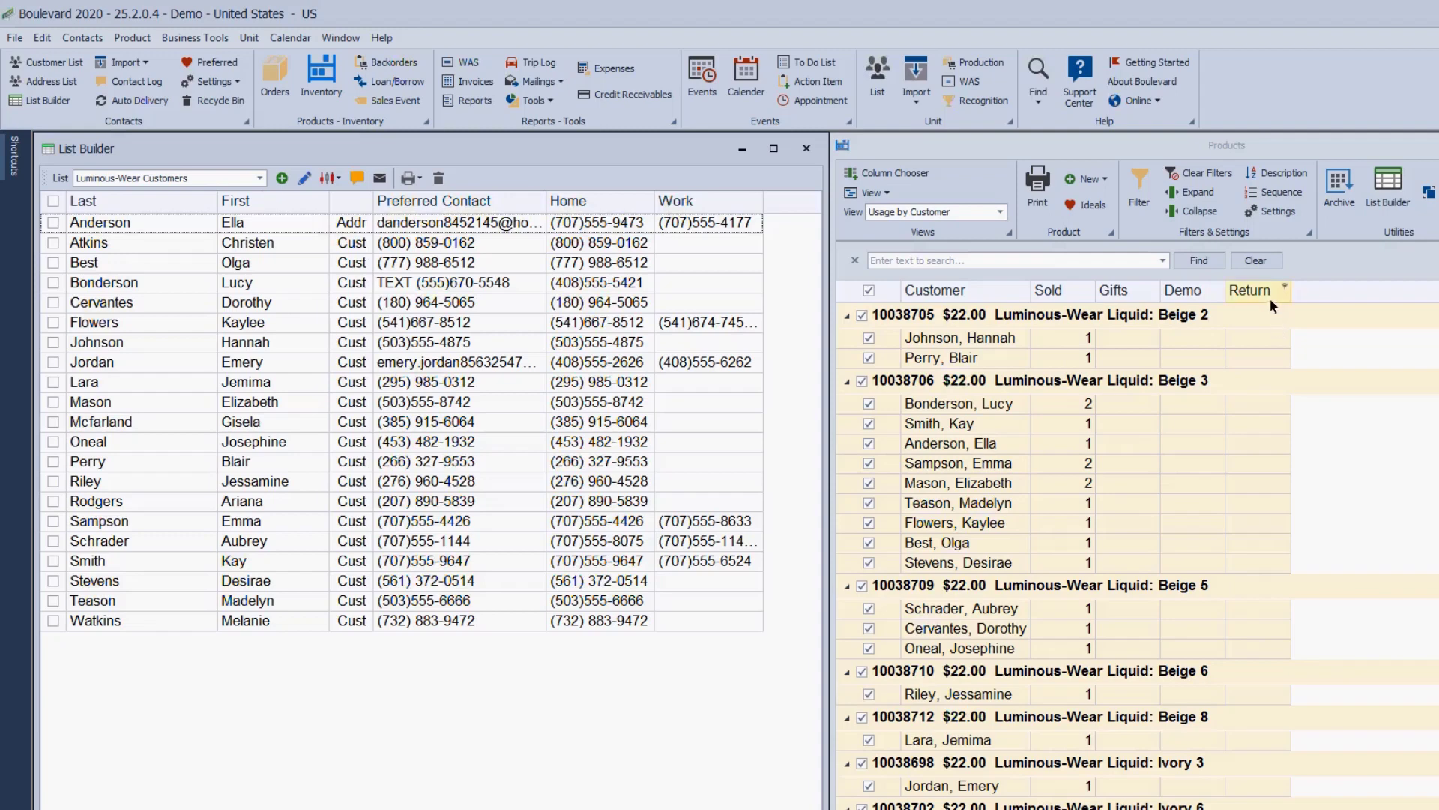
- Return the Products window to the Default view
click(1183, 174)
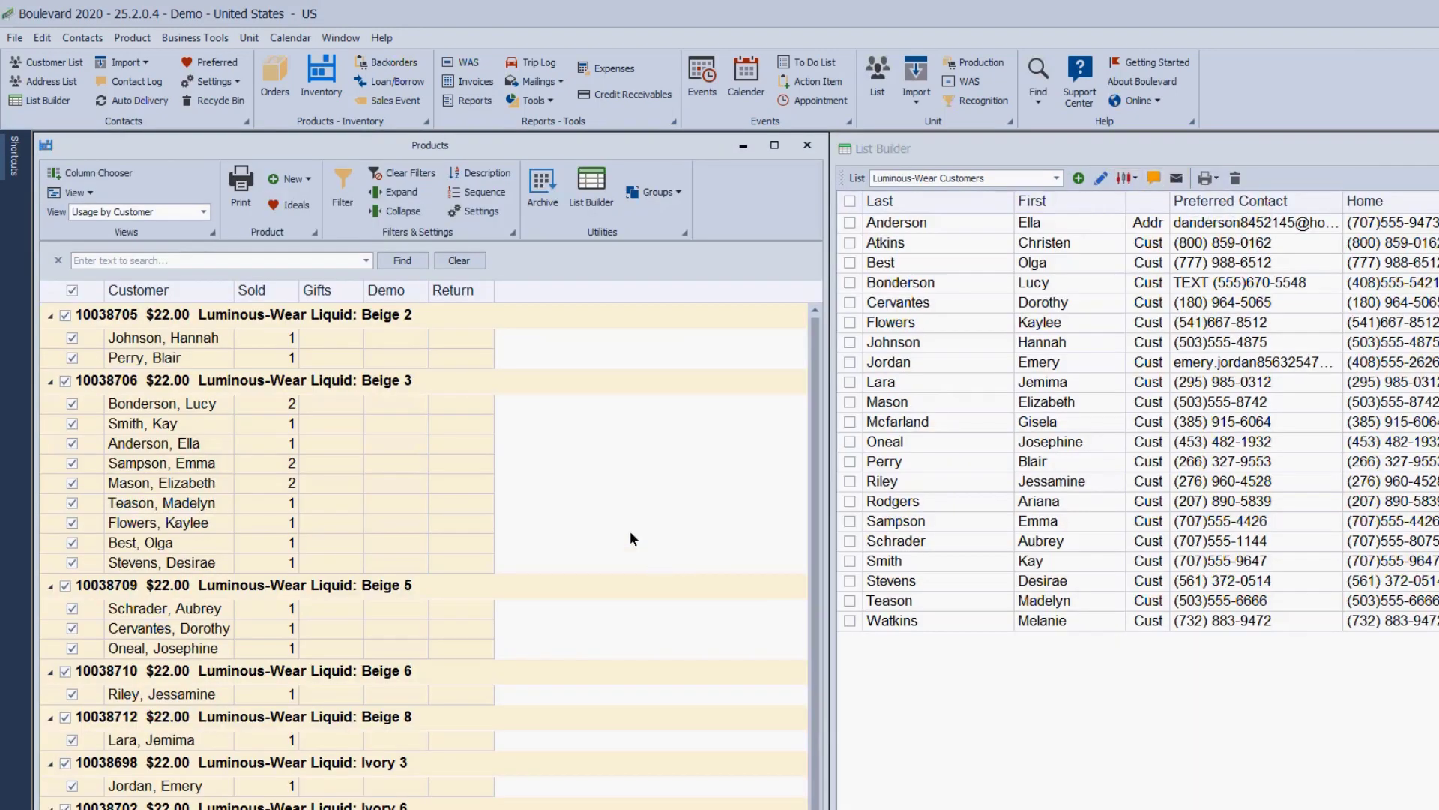
click(192, 208)
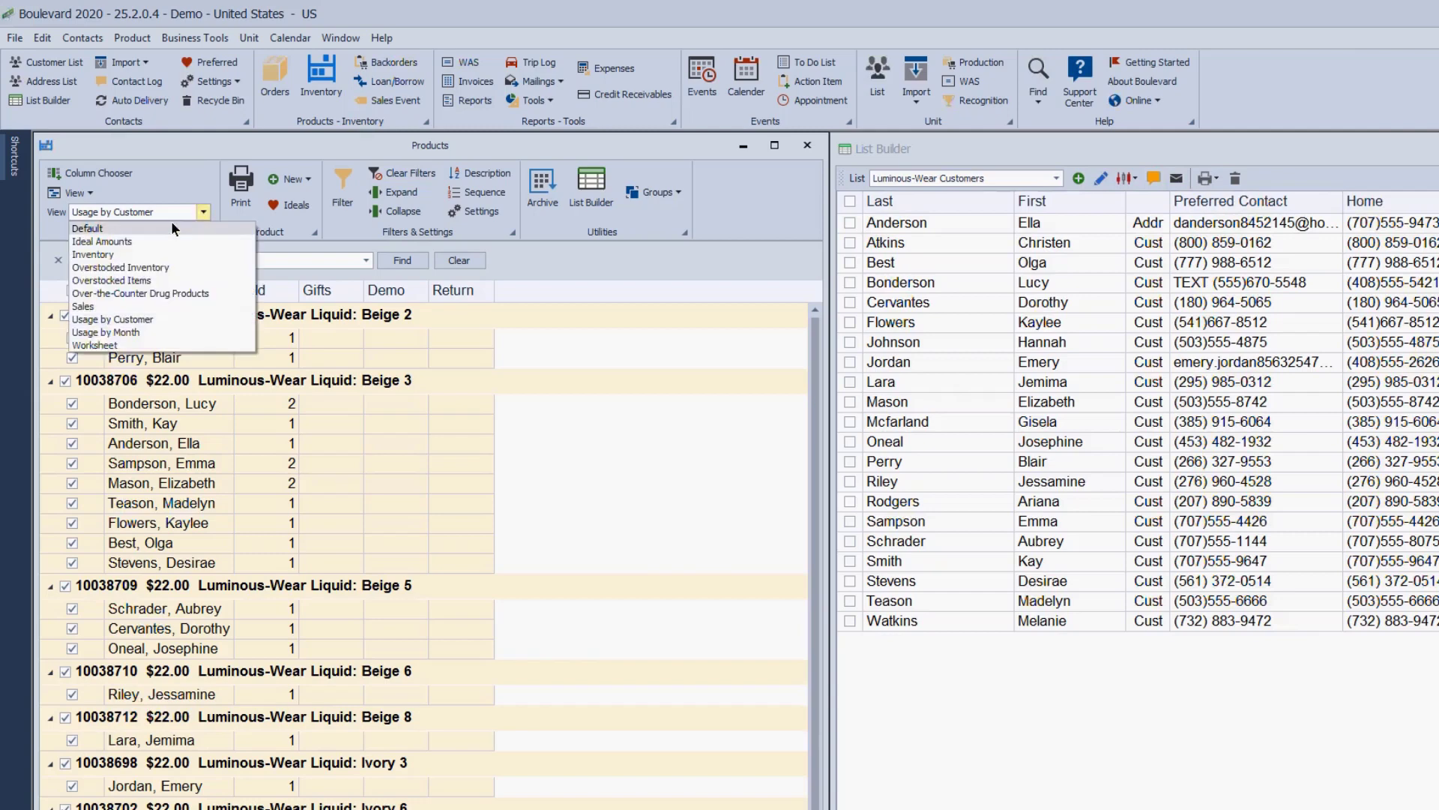
click(170, 228)
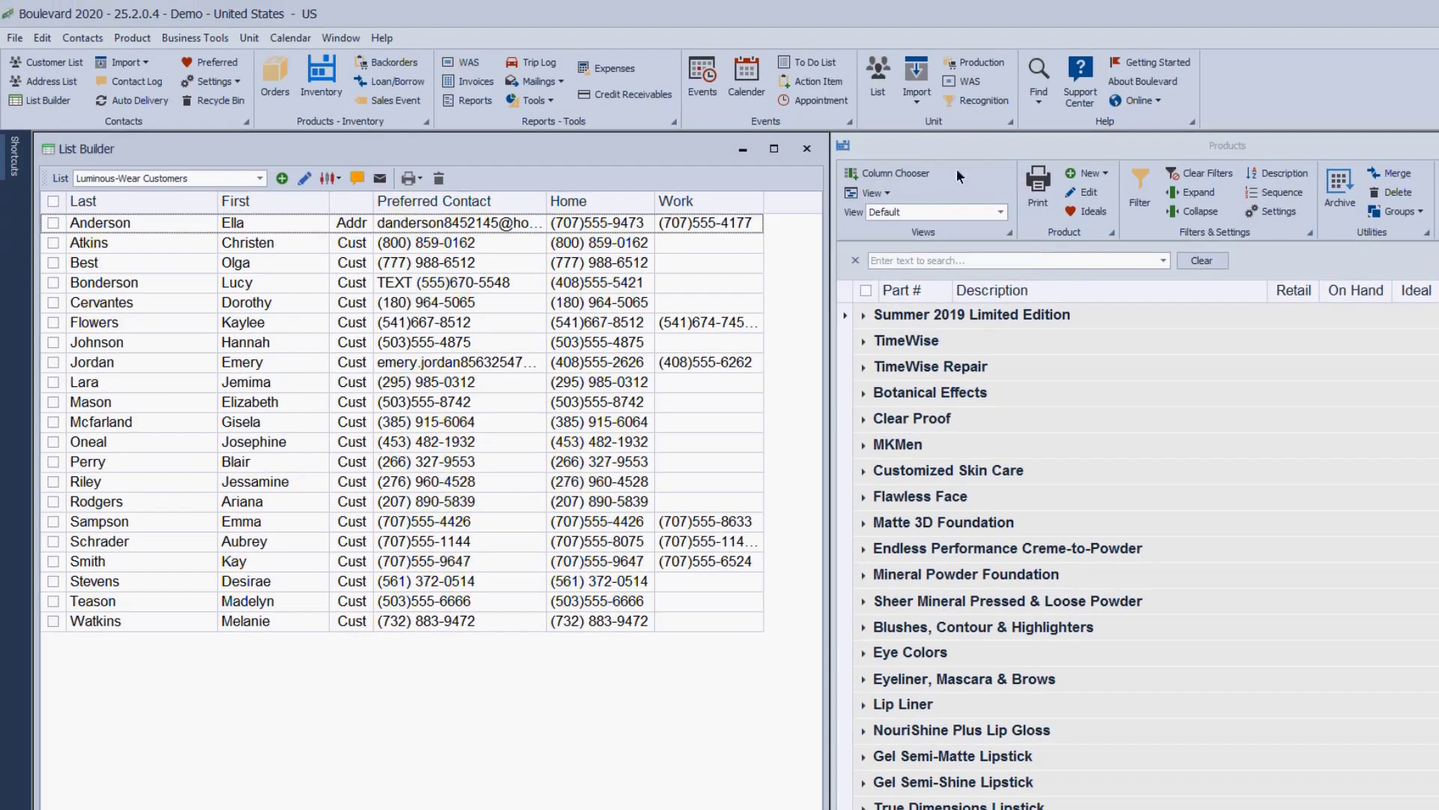
- Show the Matte-Wear Customers list in the List Builder and view the contact log of its third customer
click(205, 180)
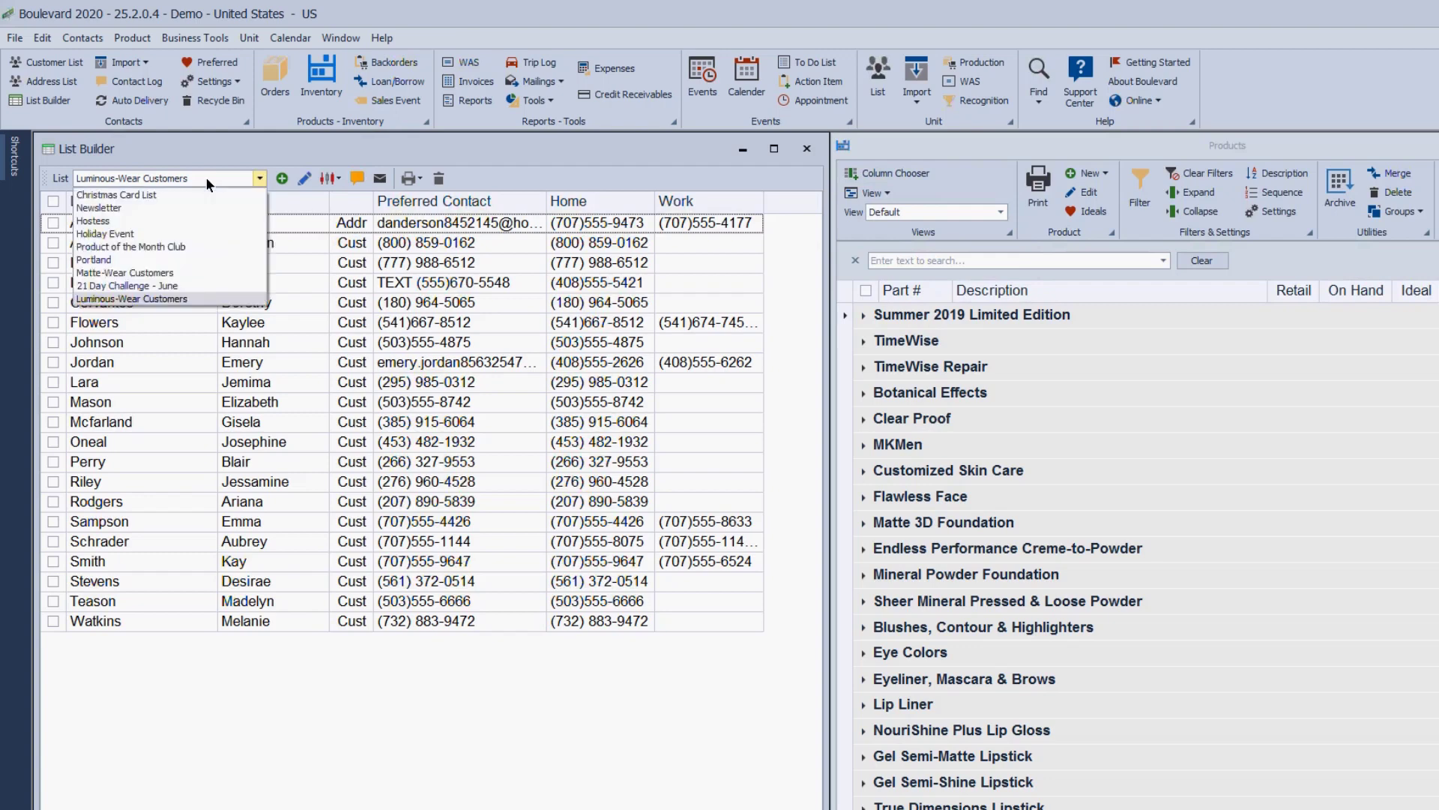
click(177, 273)
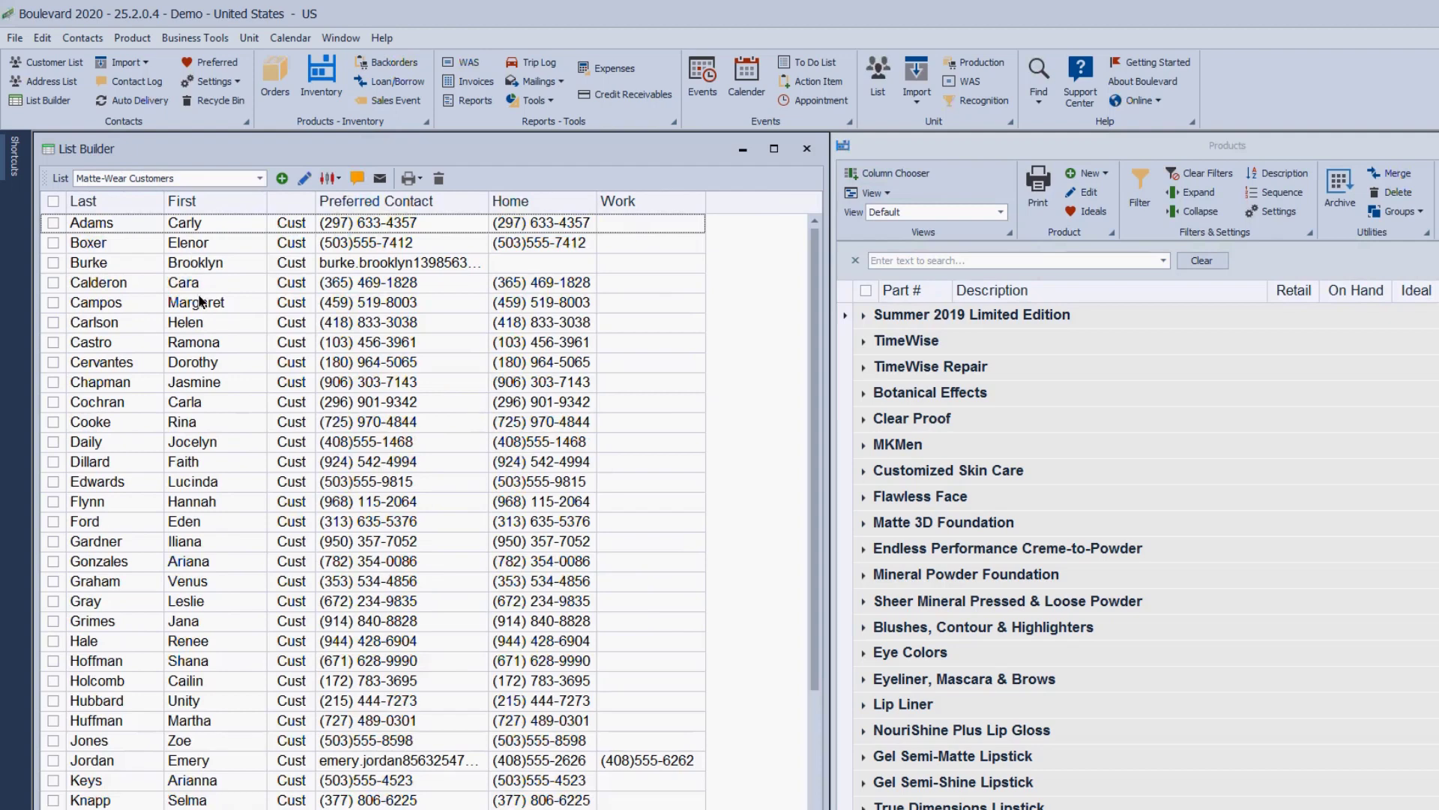
click(207, 264)
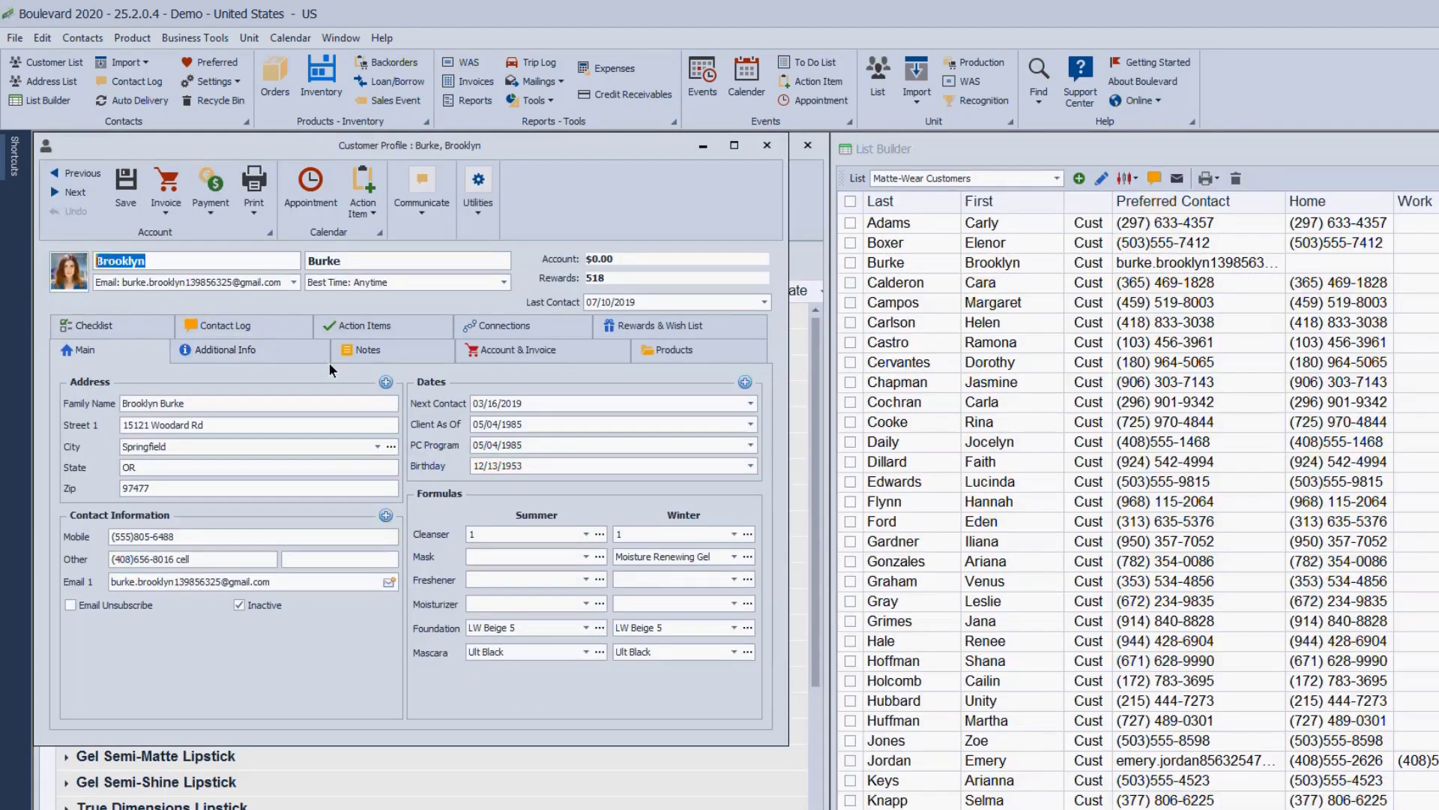
click(250, 325)
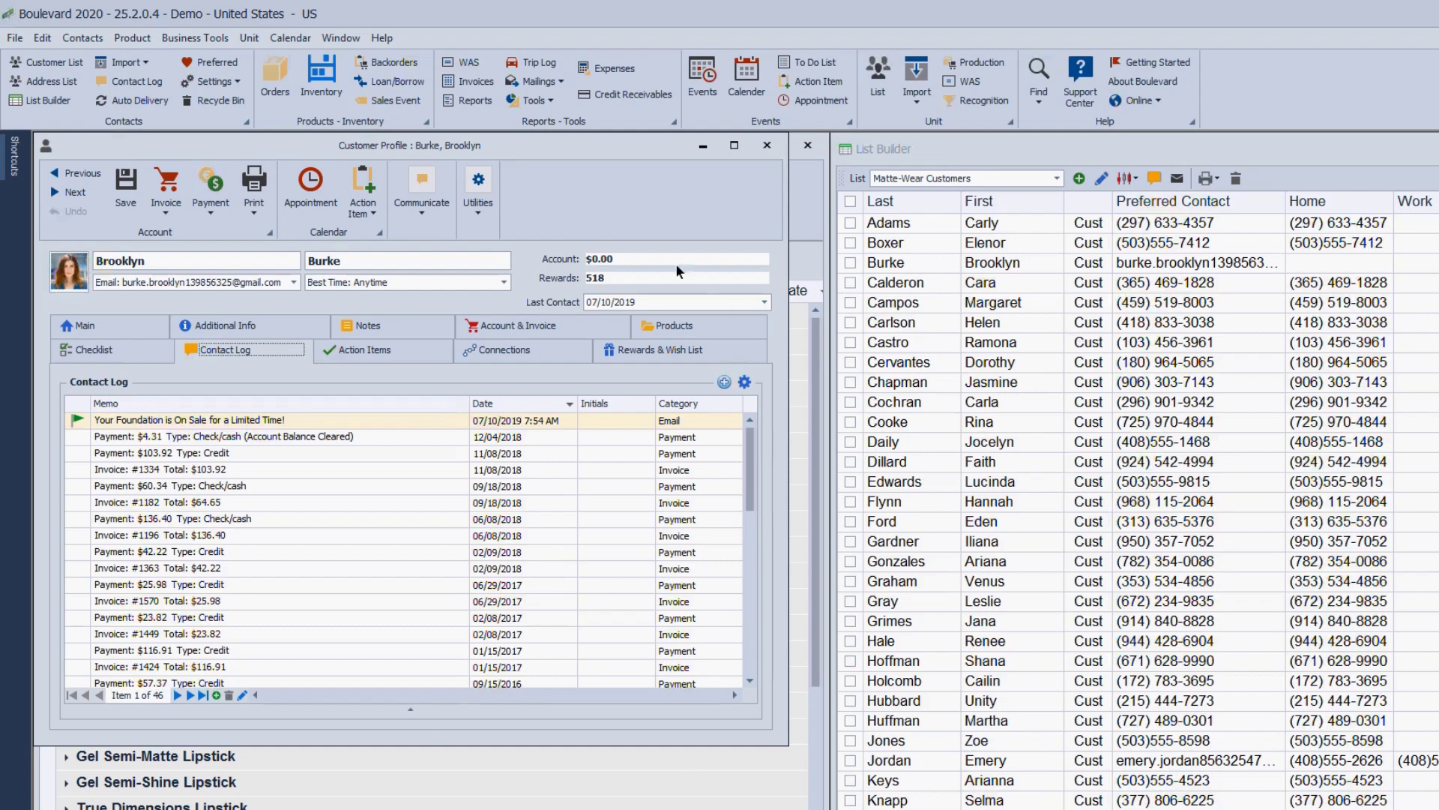
- Uncover the Products window by moving the customer profile aside, and close all open windows
drag(599, 146, 1070, 248)
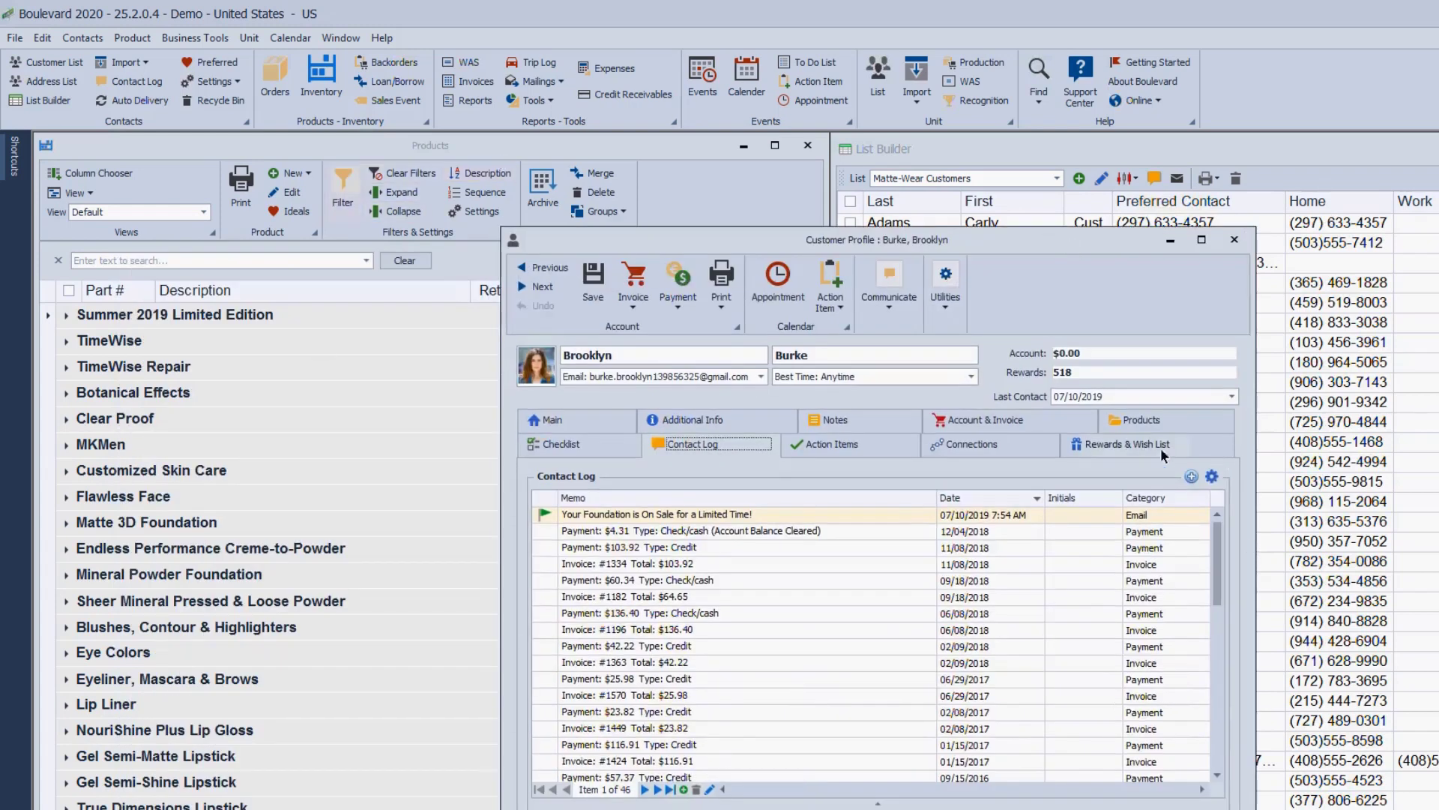
click(340, 39)
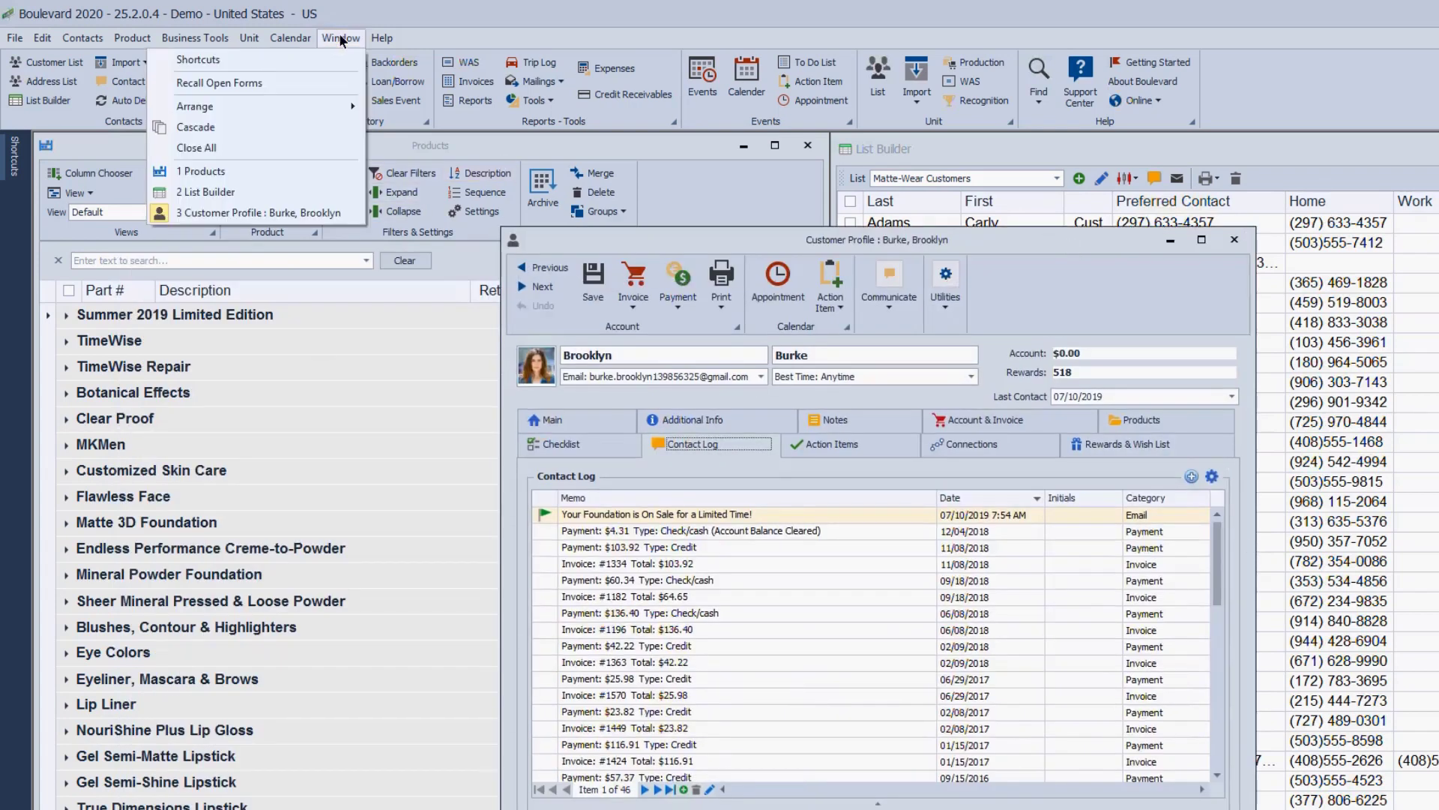
click(231, 148)
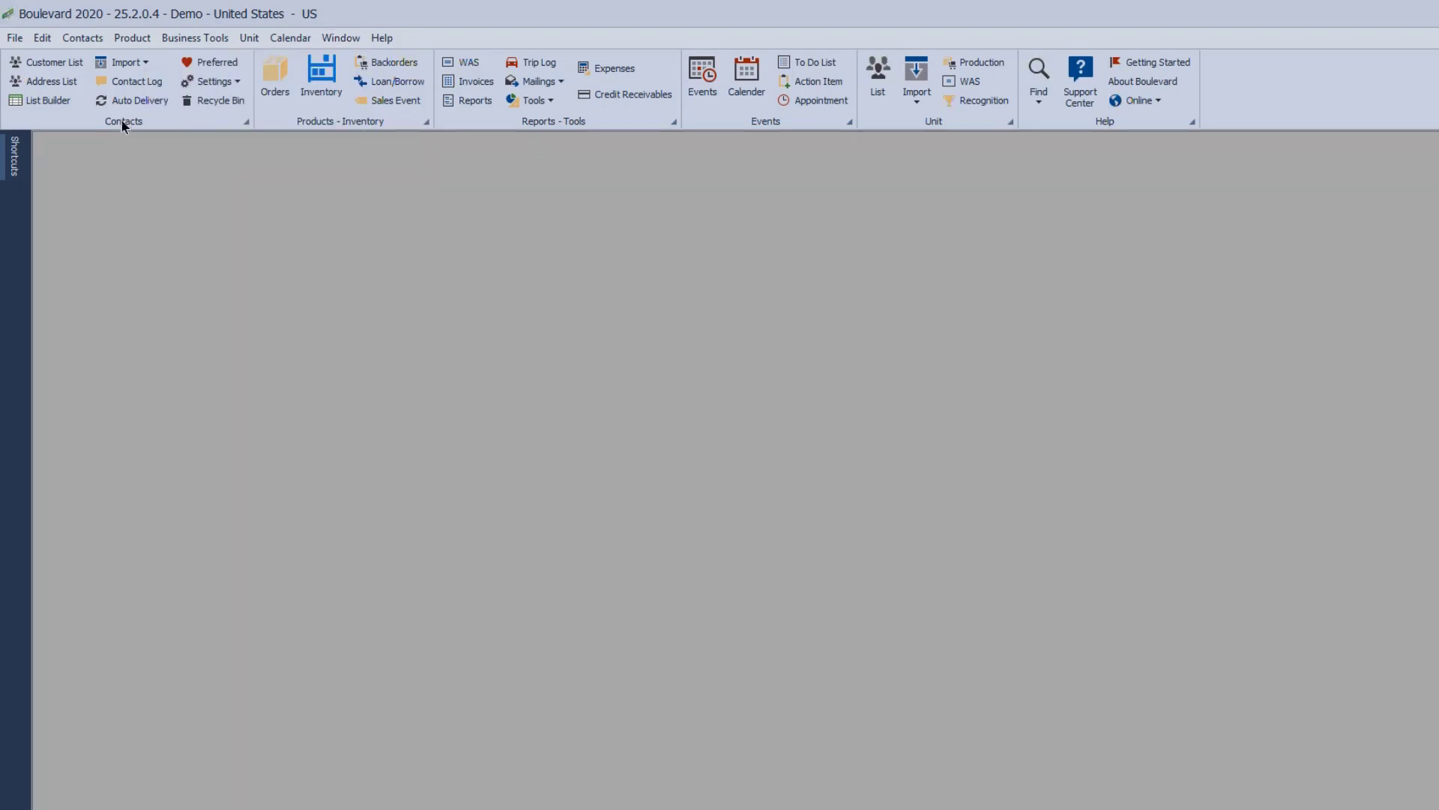
- Open the Customer List, arrange its window, and resize it to just fit its columns and fill the workspace height
click(56, 62)
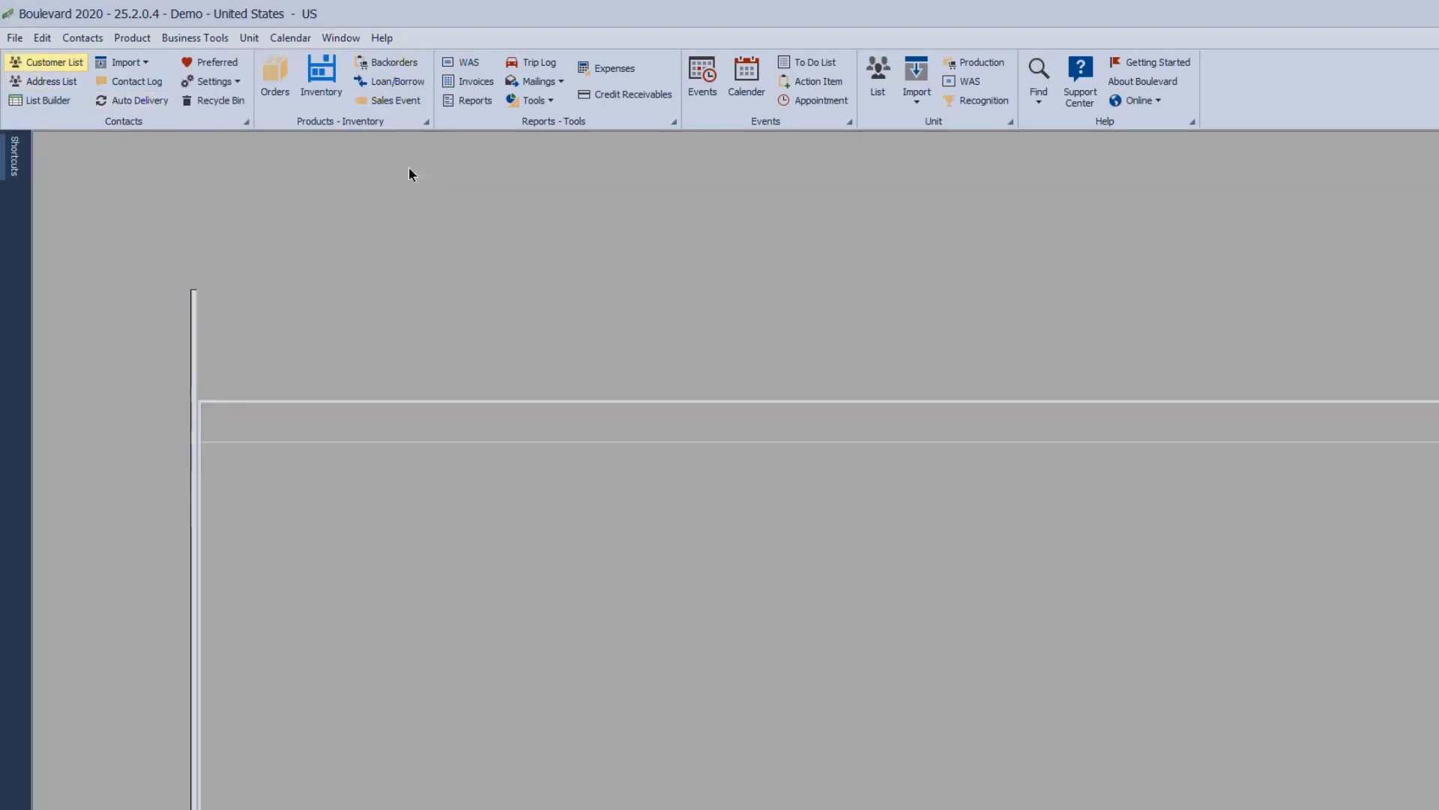
click(331, 39)
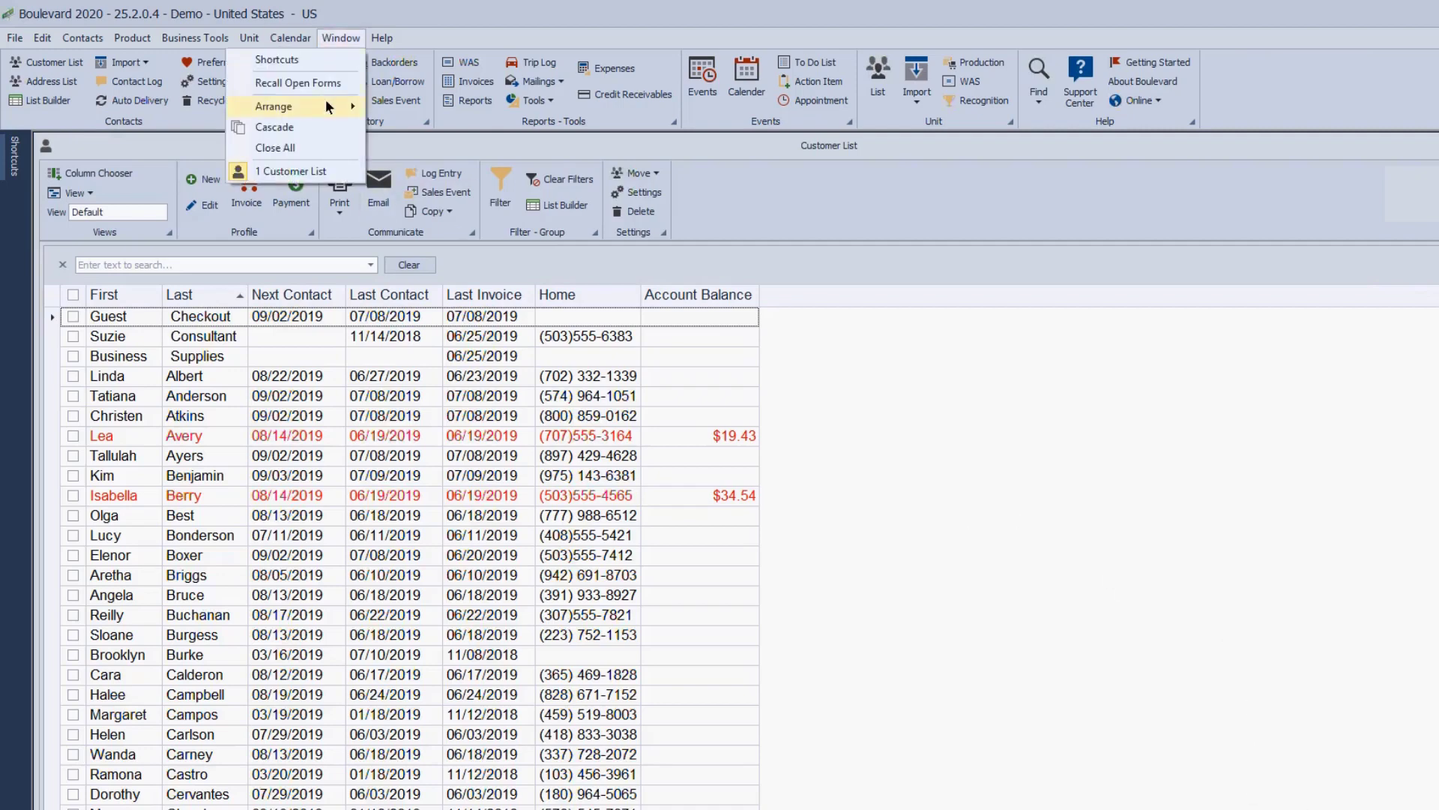
mouse_move(330, 107)
click(411, 150)
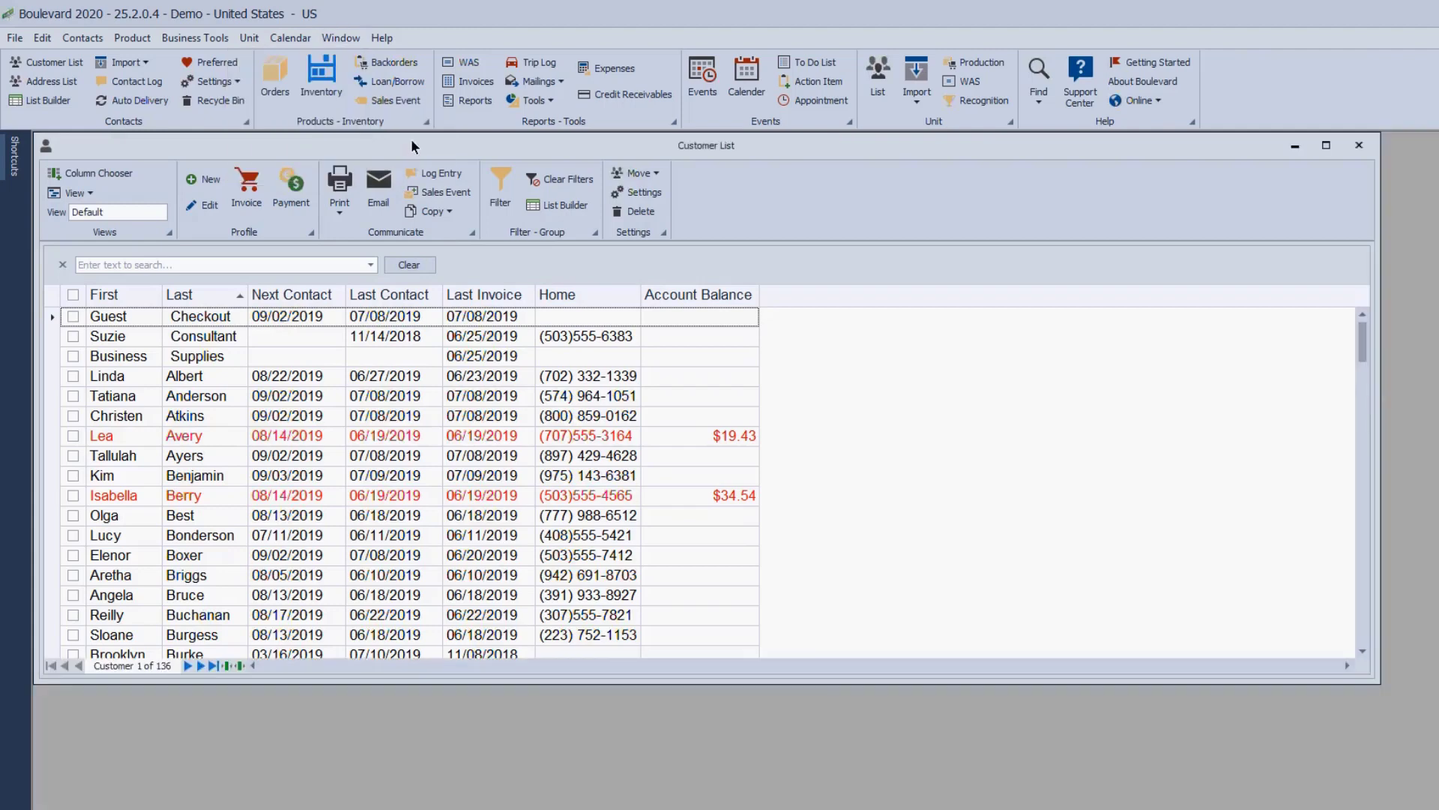
drag(1376, 399, 823, 480)
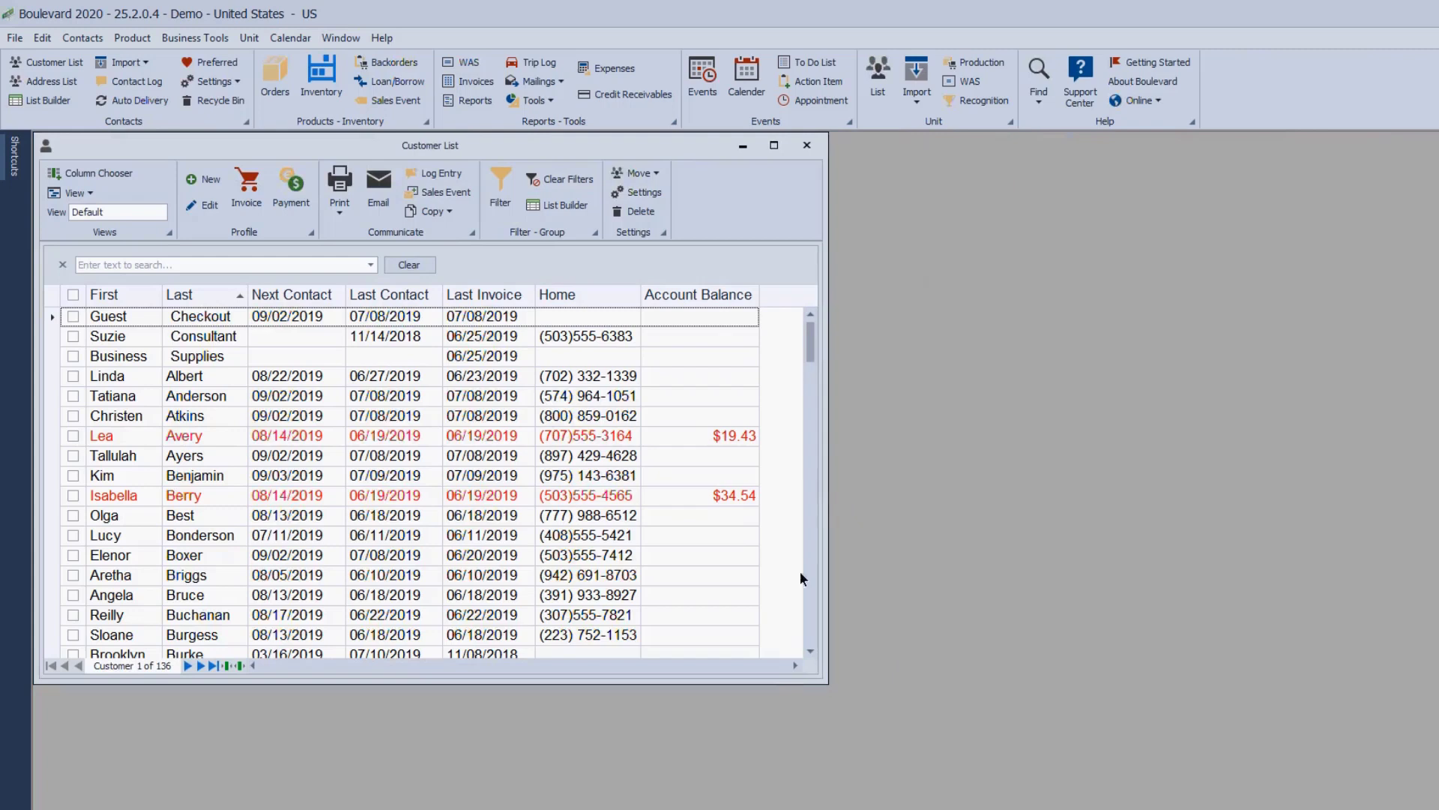
drag(771, 673, 764, 807)
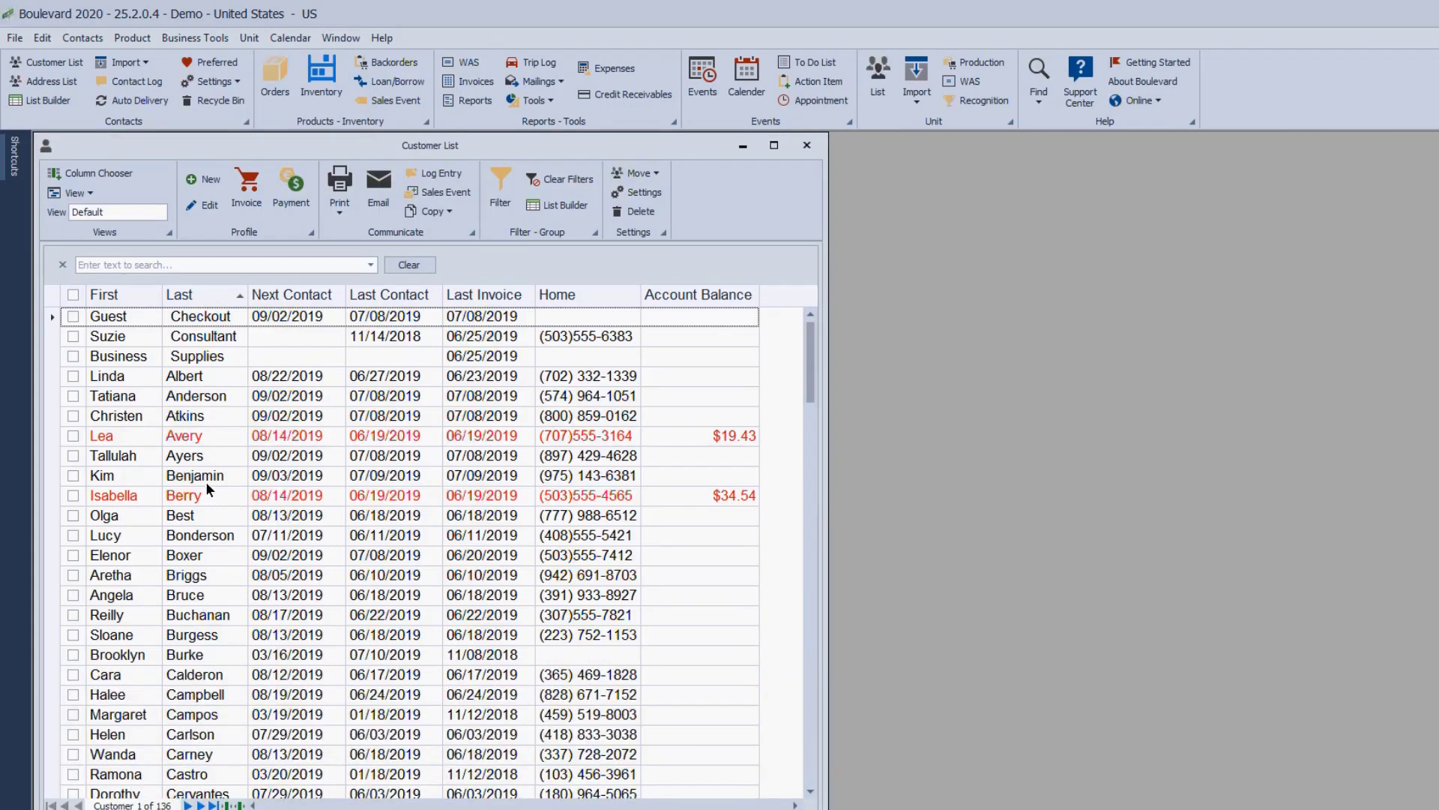
- Open the profile of the twelfth customer in the Customer List and look over its available utilities
click(209, 537)
double_click(210, 536)
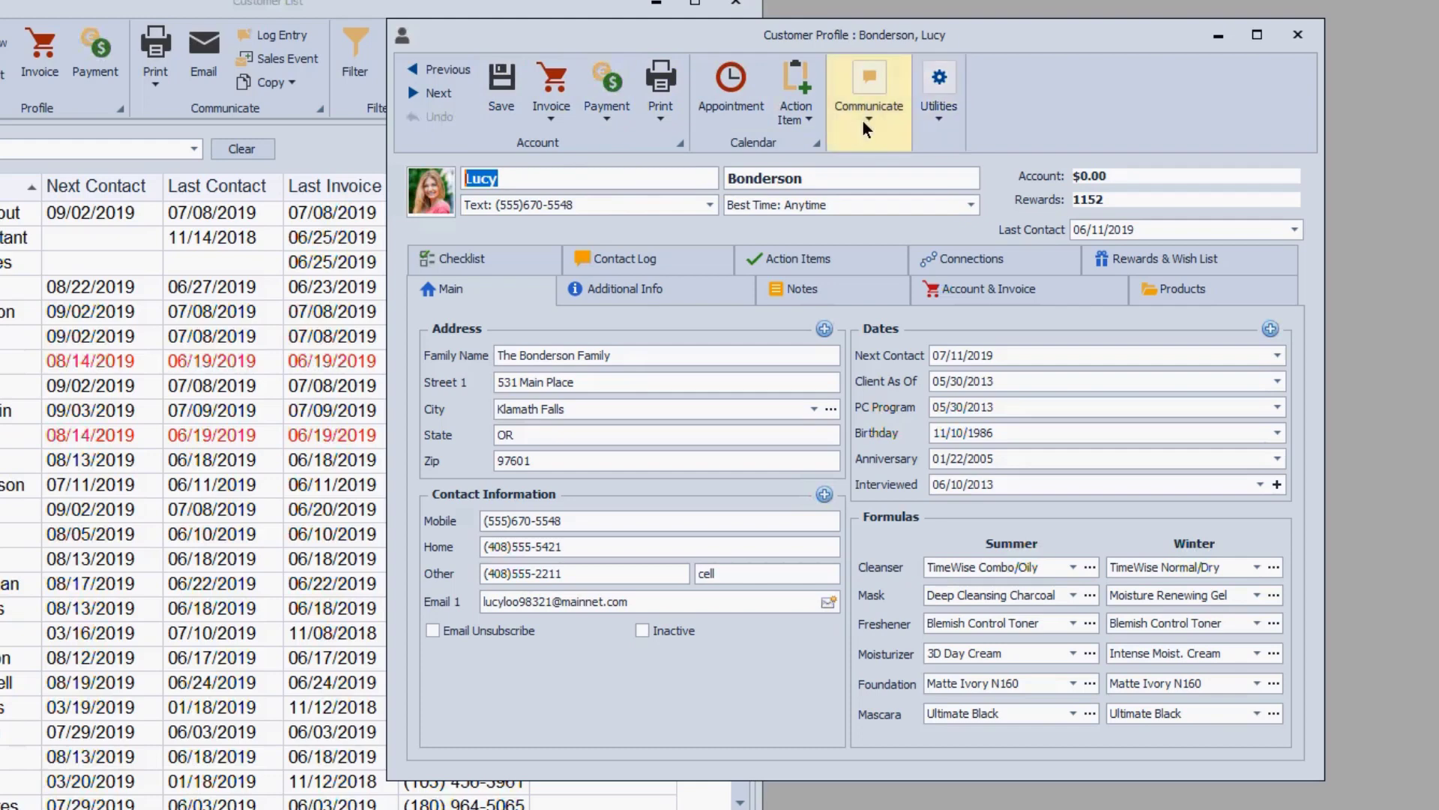
click(938, 120)
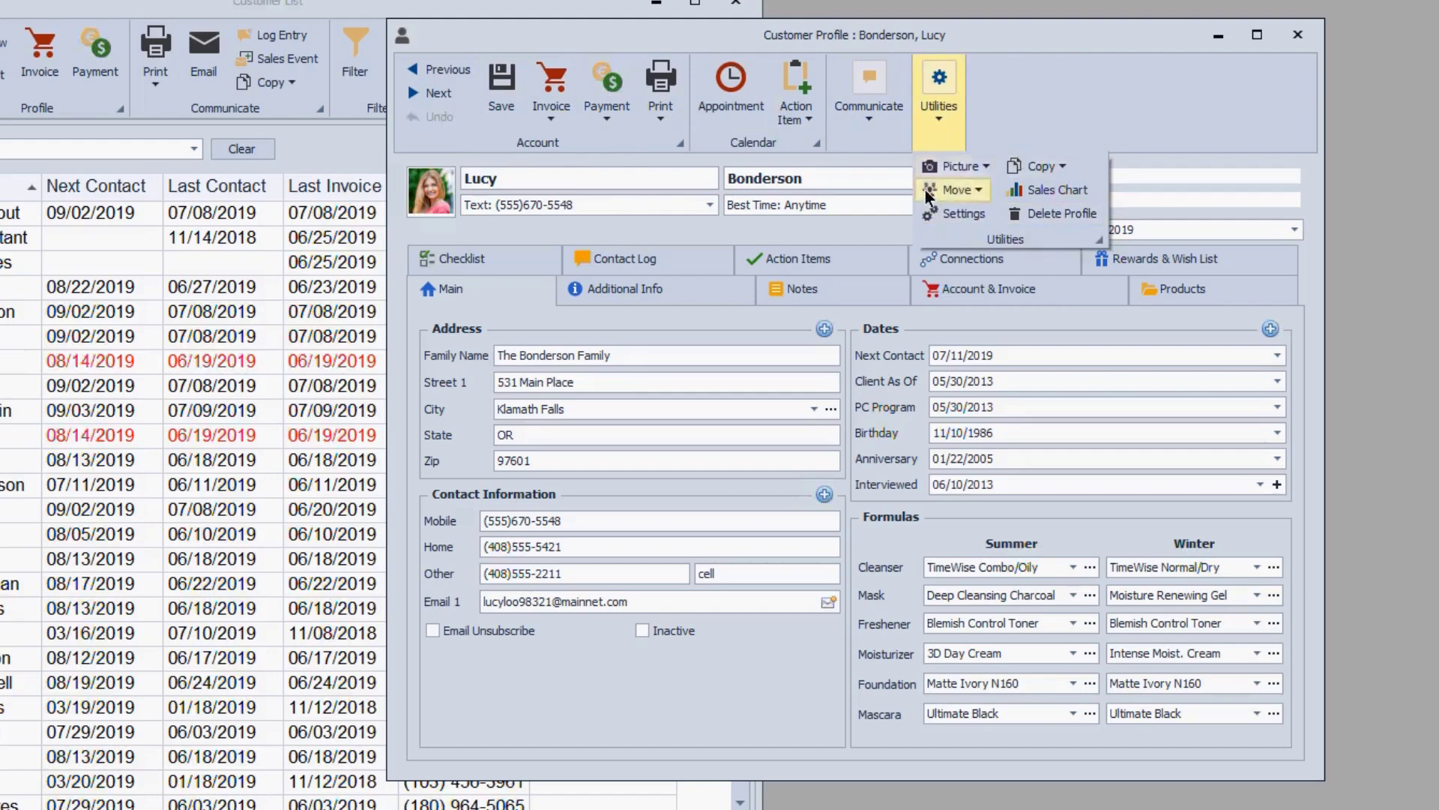
click(1013, 64)
drag(1054, 47, 1006, 39)
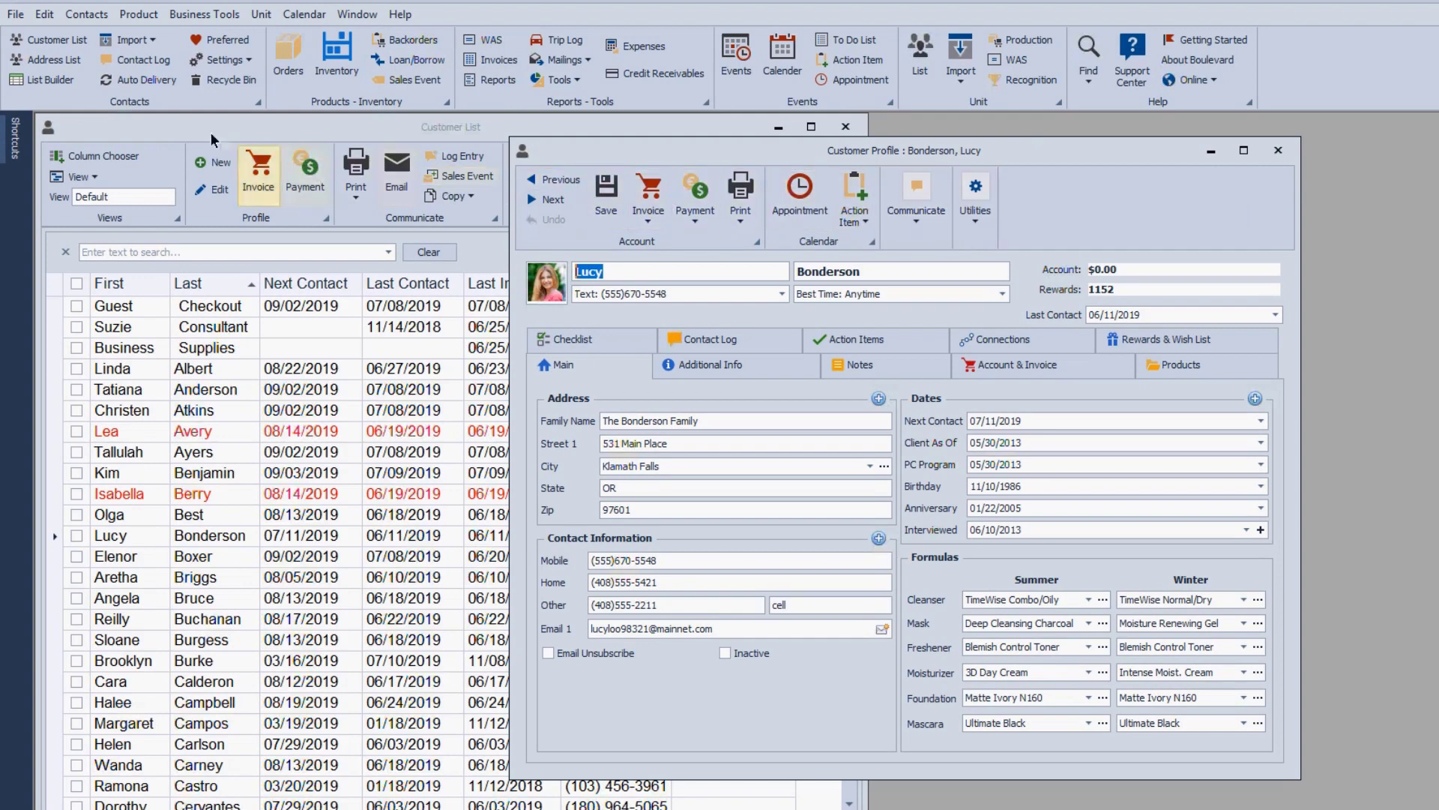
- Review the customer items in the contact Checklist Settings and close them without changes
click(248, 63)
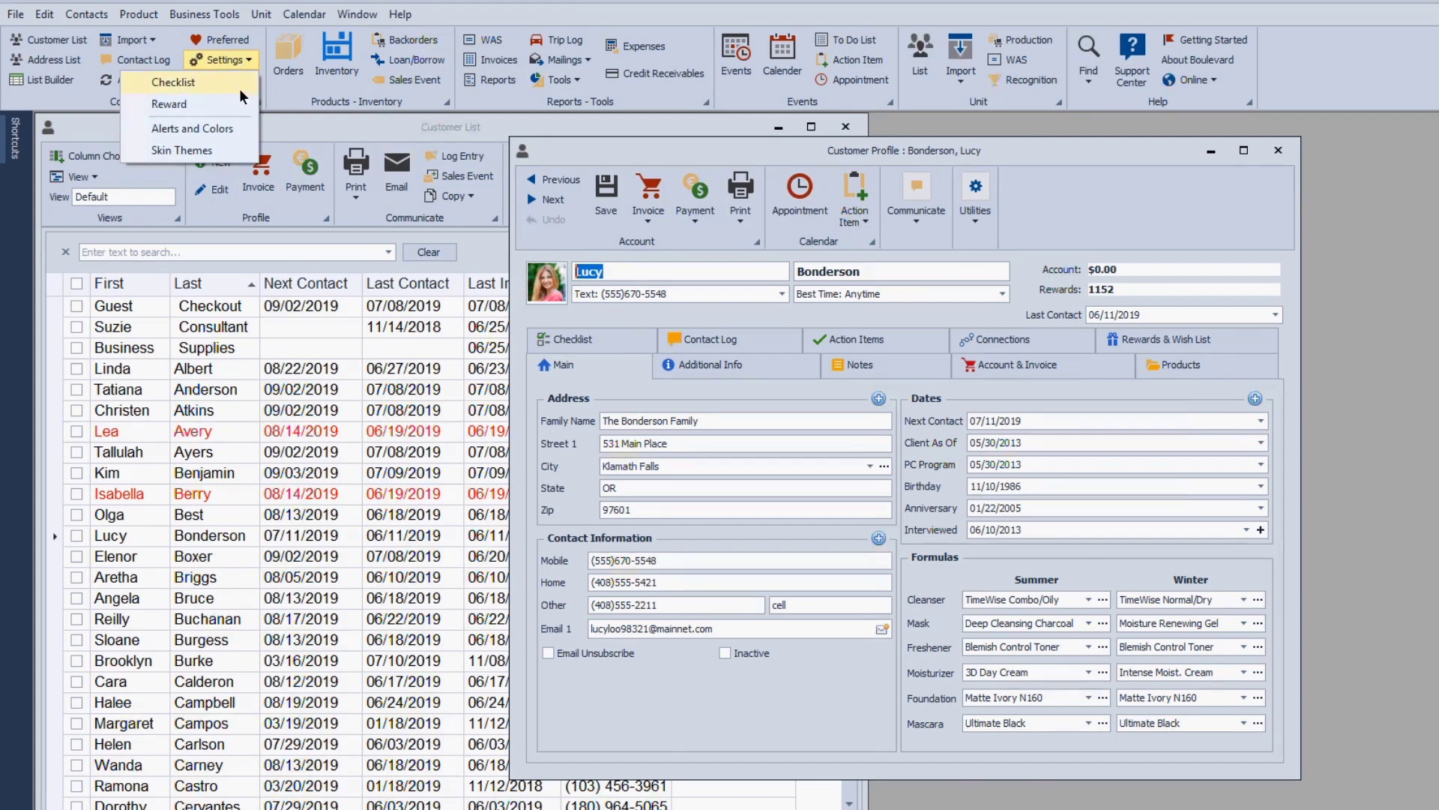
click(240, 84)
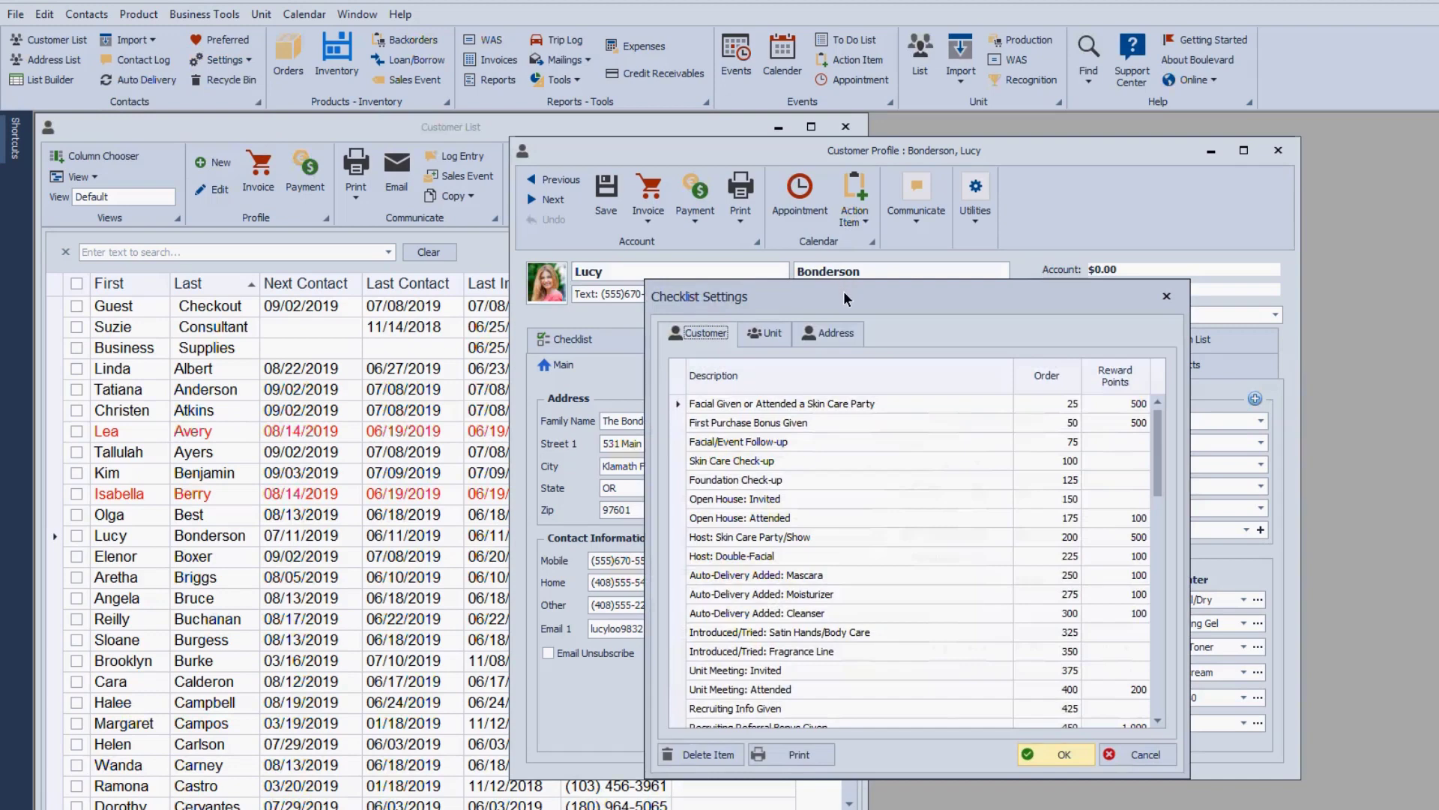
drag(843, 298, 365, 177)
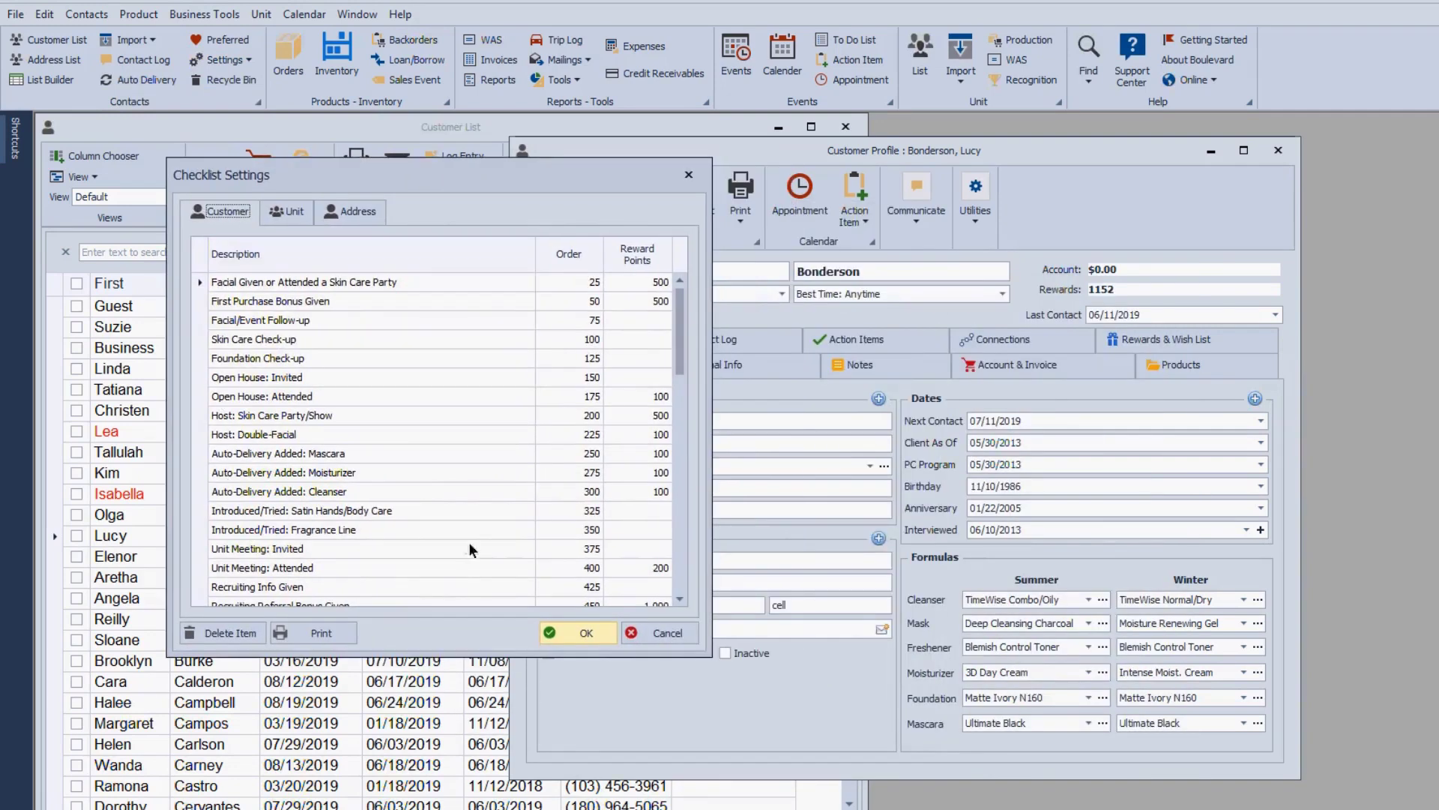
click(637, 634)
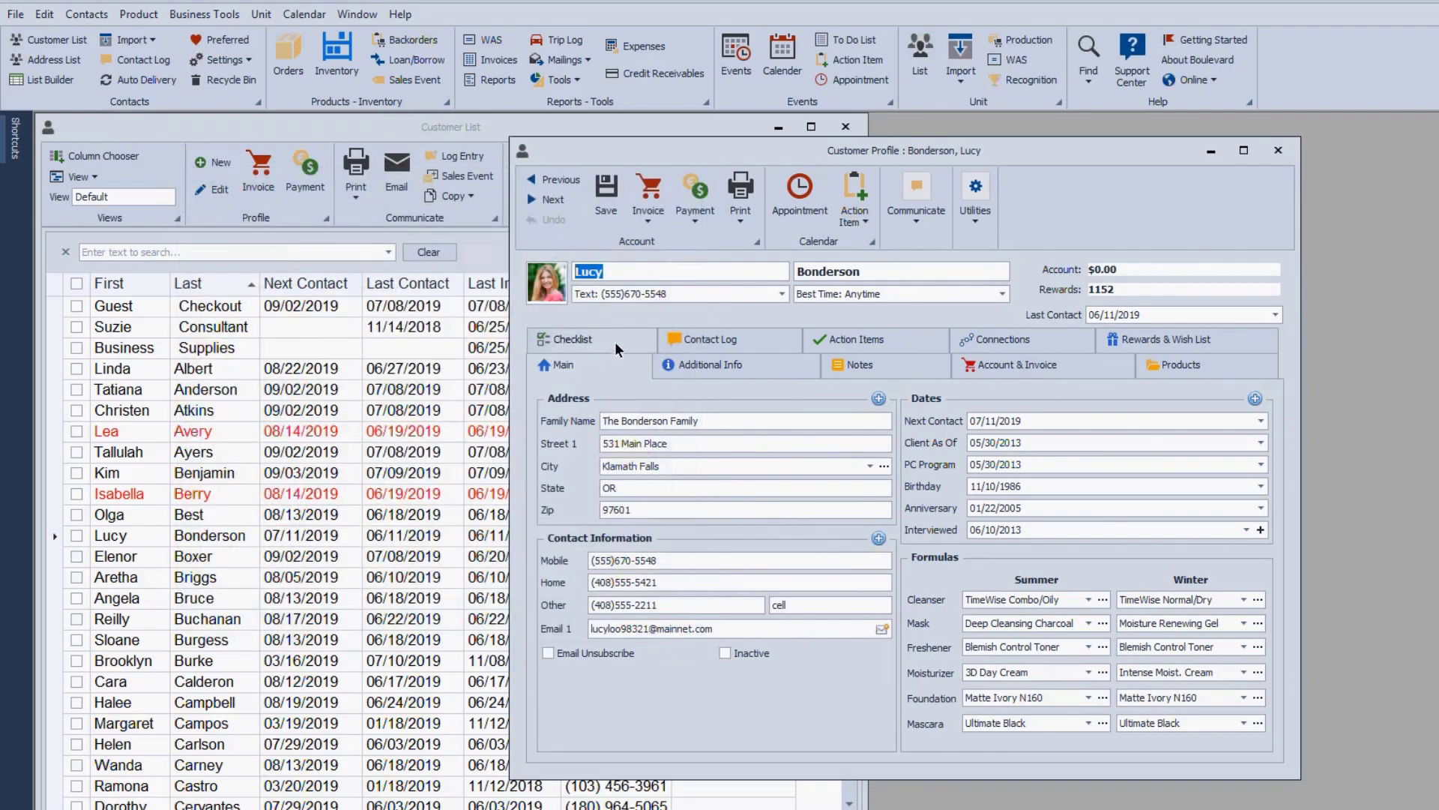
- Mark "First Purchase Bonus Given" as completed in the open customer's checklist
click(614, 340)
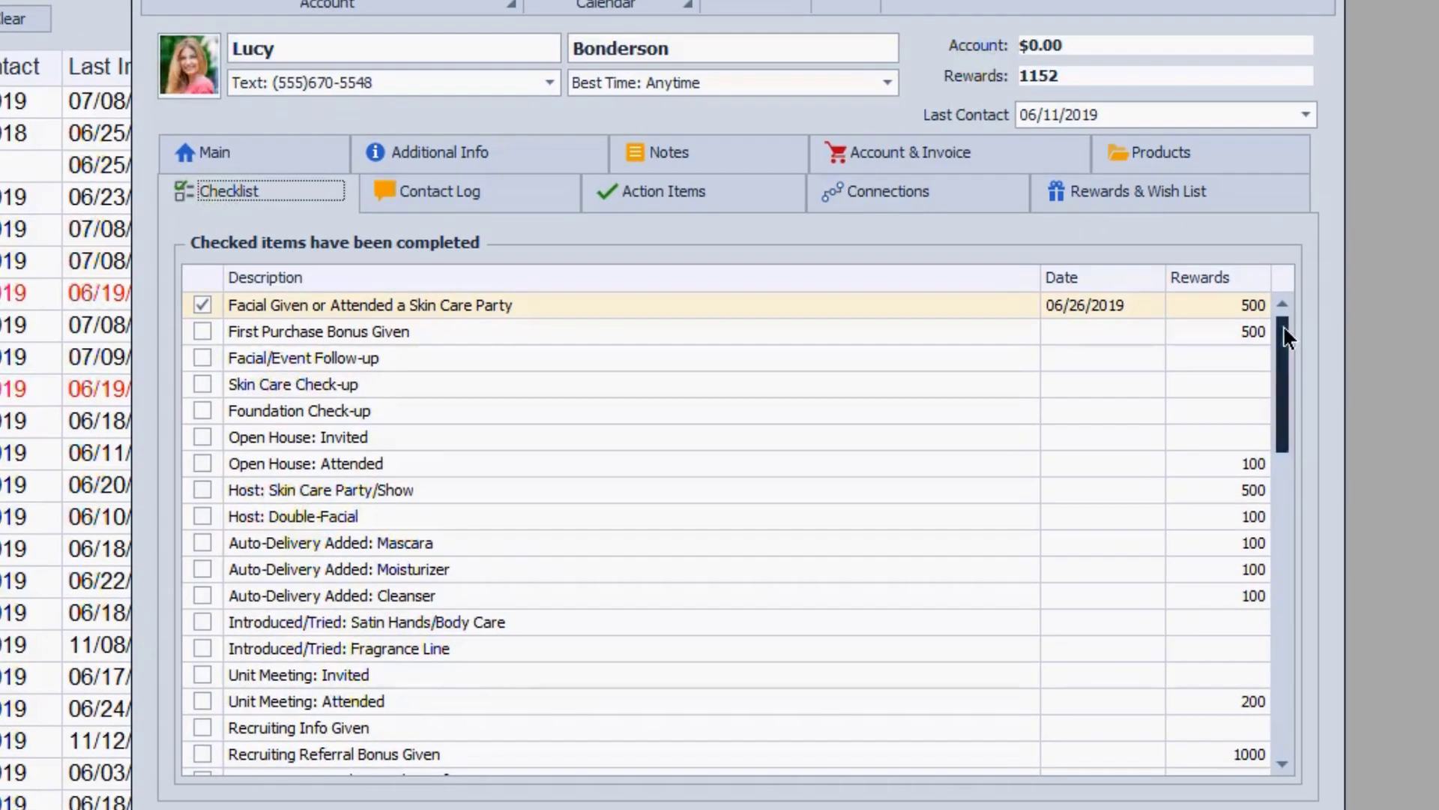
drag(1285, 330, 1288, 300)
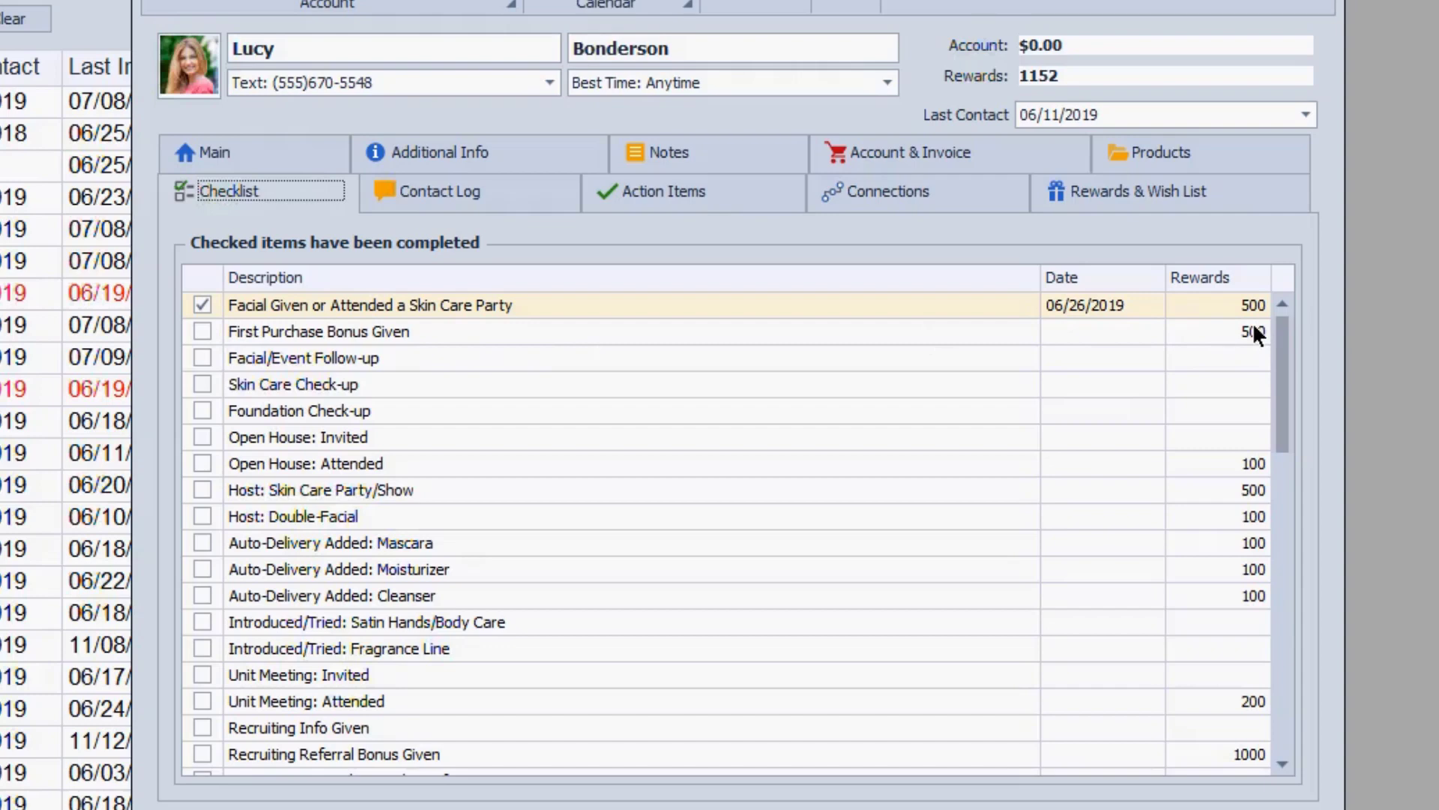
click(203, 331)
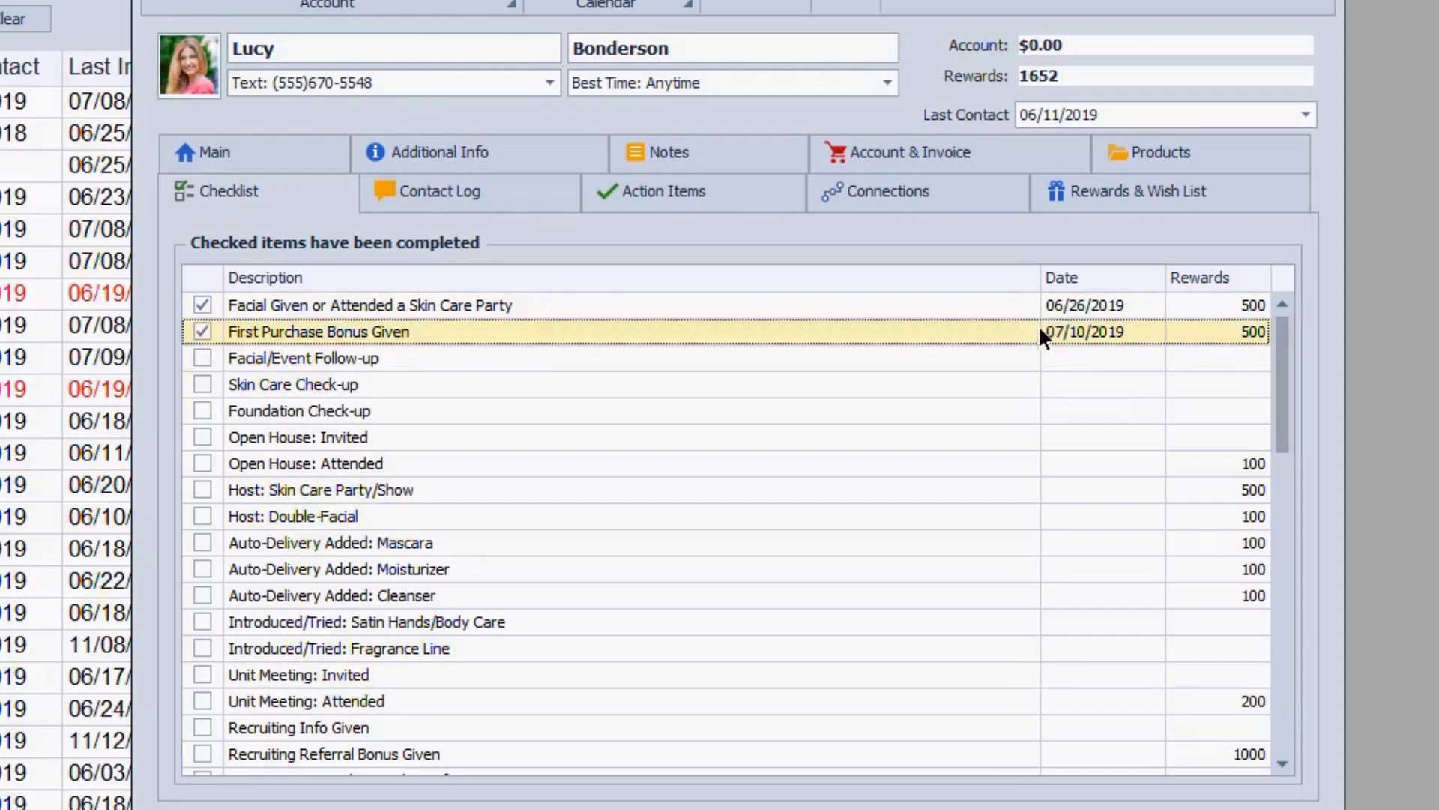
- Check the customer's contact log and rewards for the checklist entry, widening the rewards Comments column
click(476, 195)
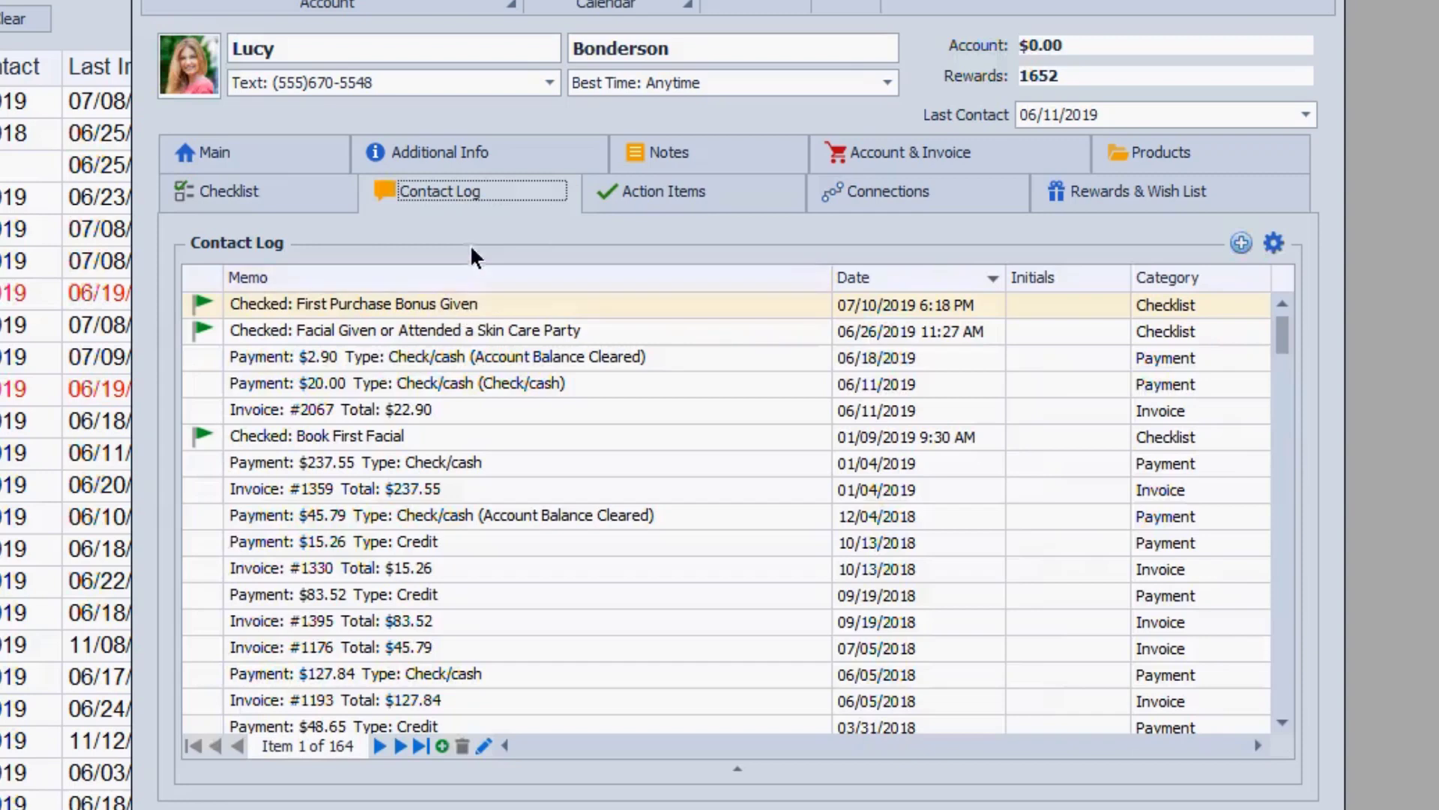
click(1071, 196)
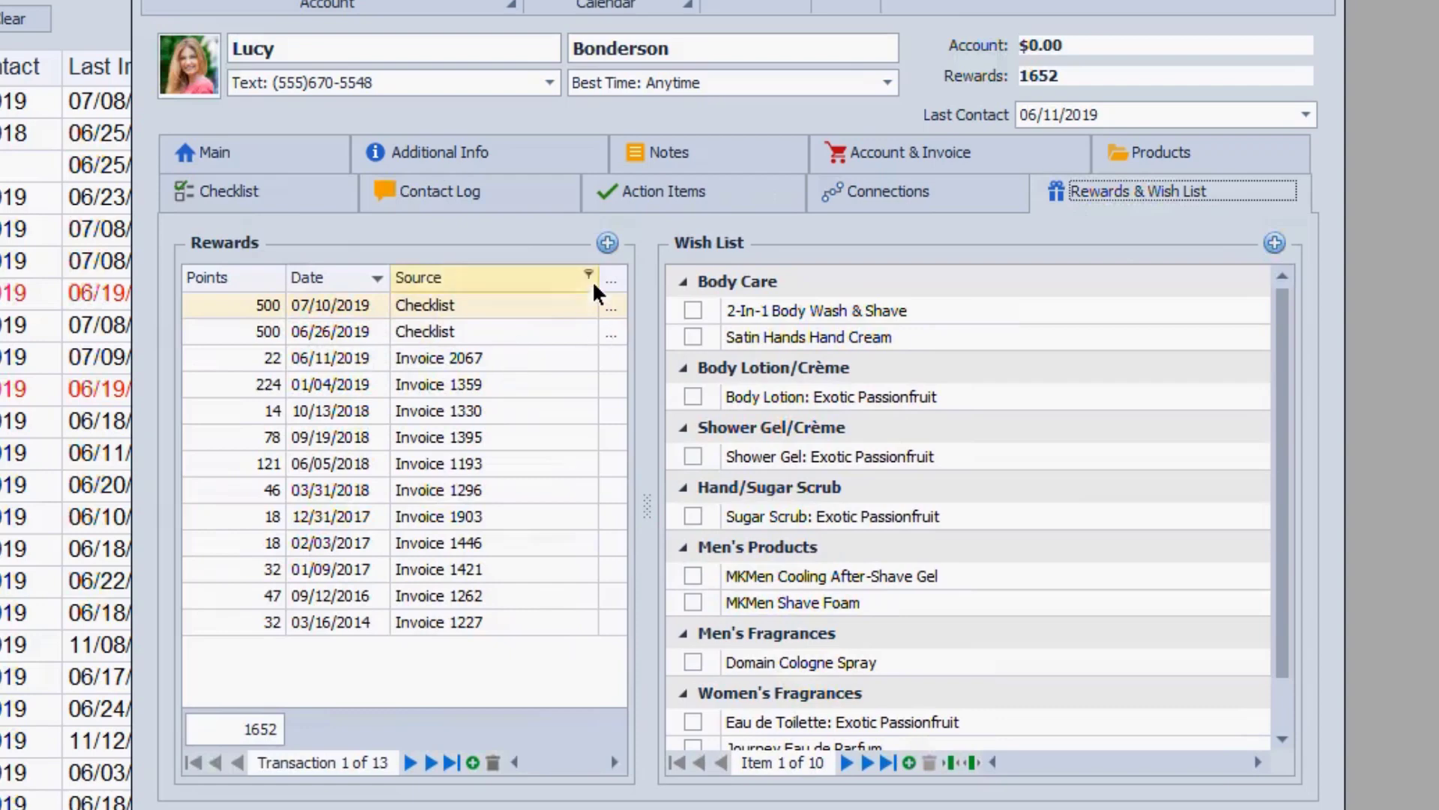
drag(599, 283, 530, 284)
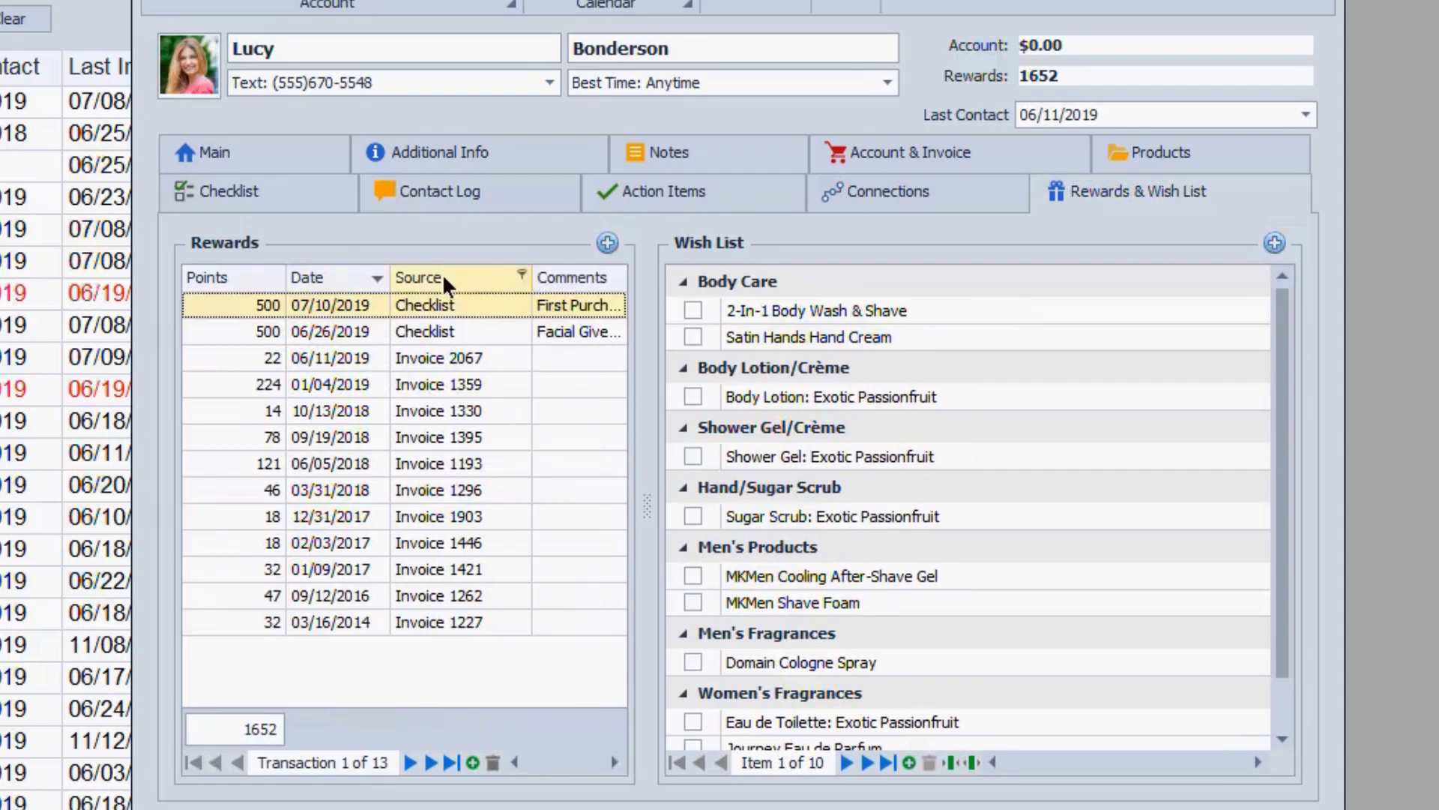
- Review the skin care and other needs items further down the customer's checklist, and close the profile
click(242, 195)
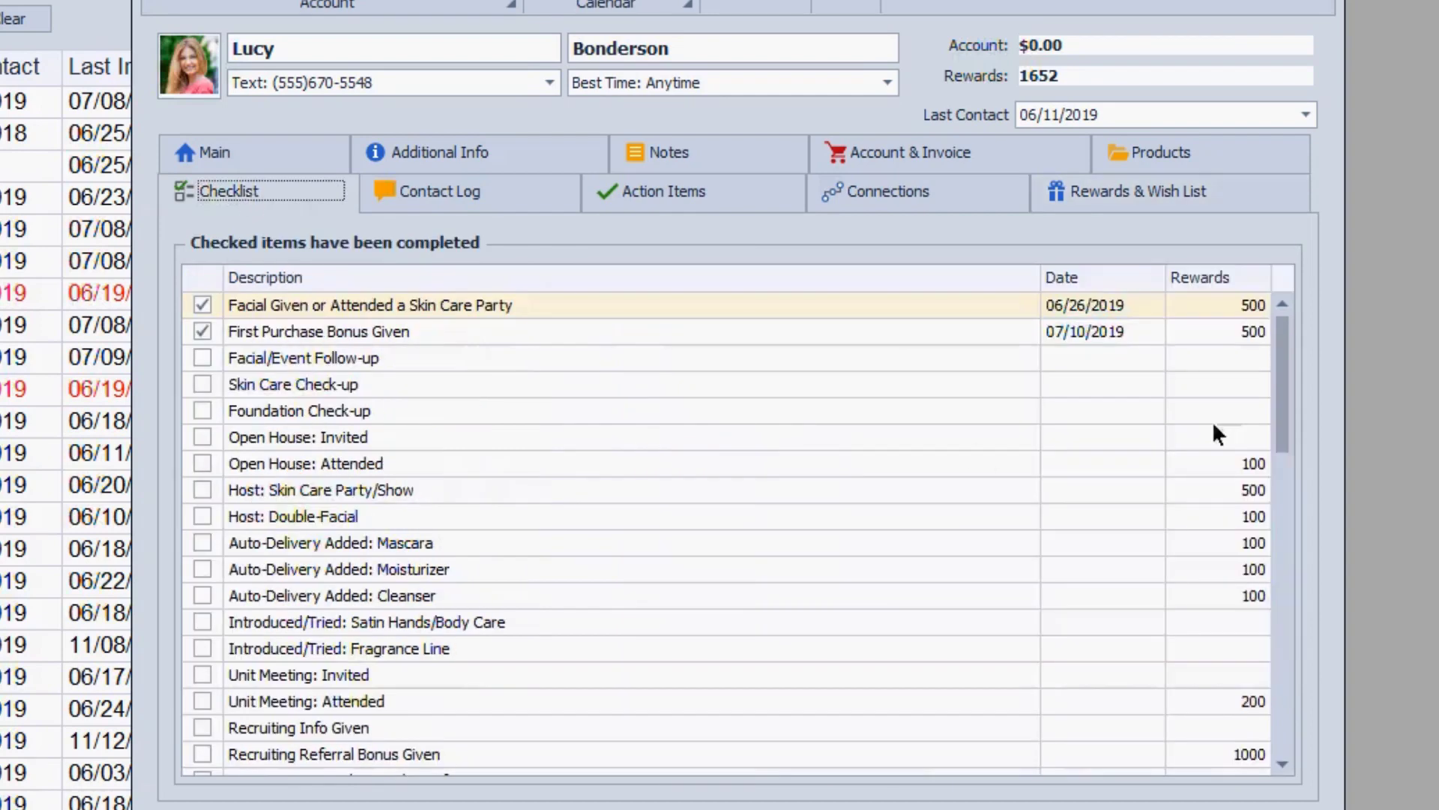
drag(1284, 360, 1287, 488)
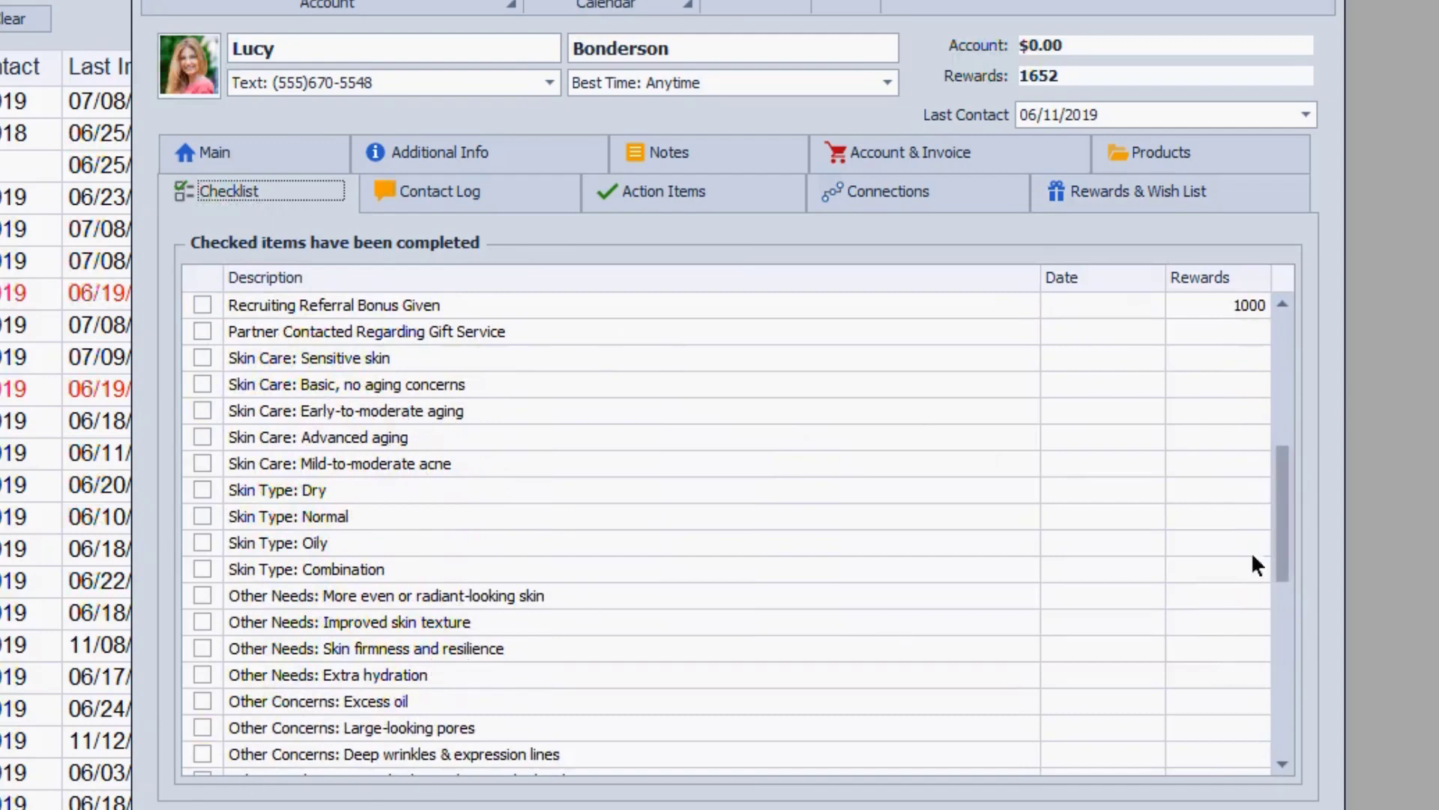
drag(1278, 496, 1278, 505)
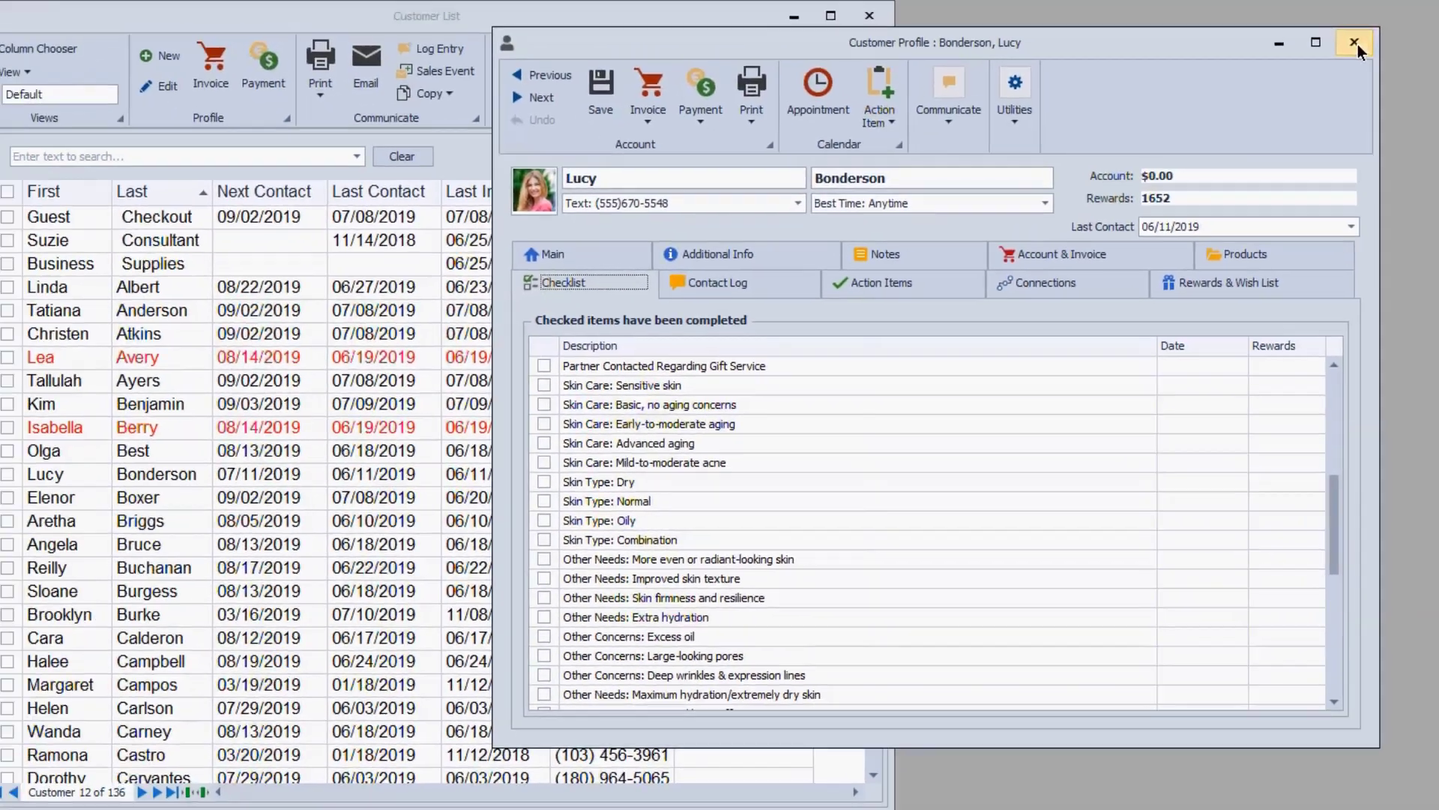
click(1356, 43)
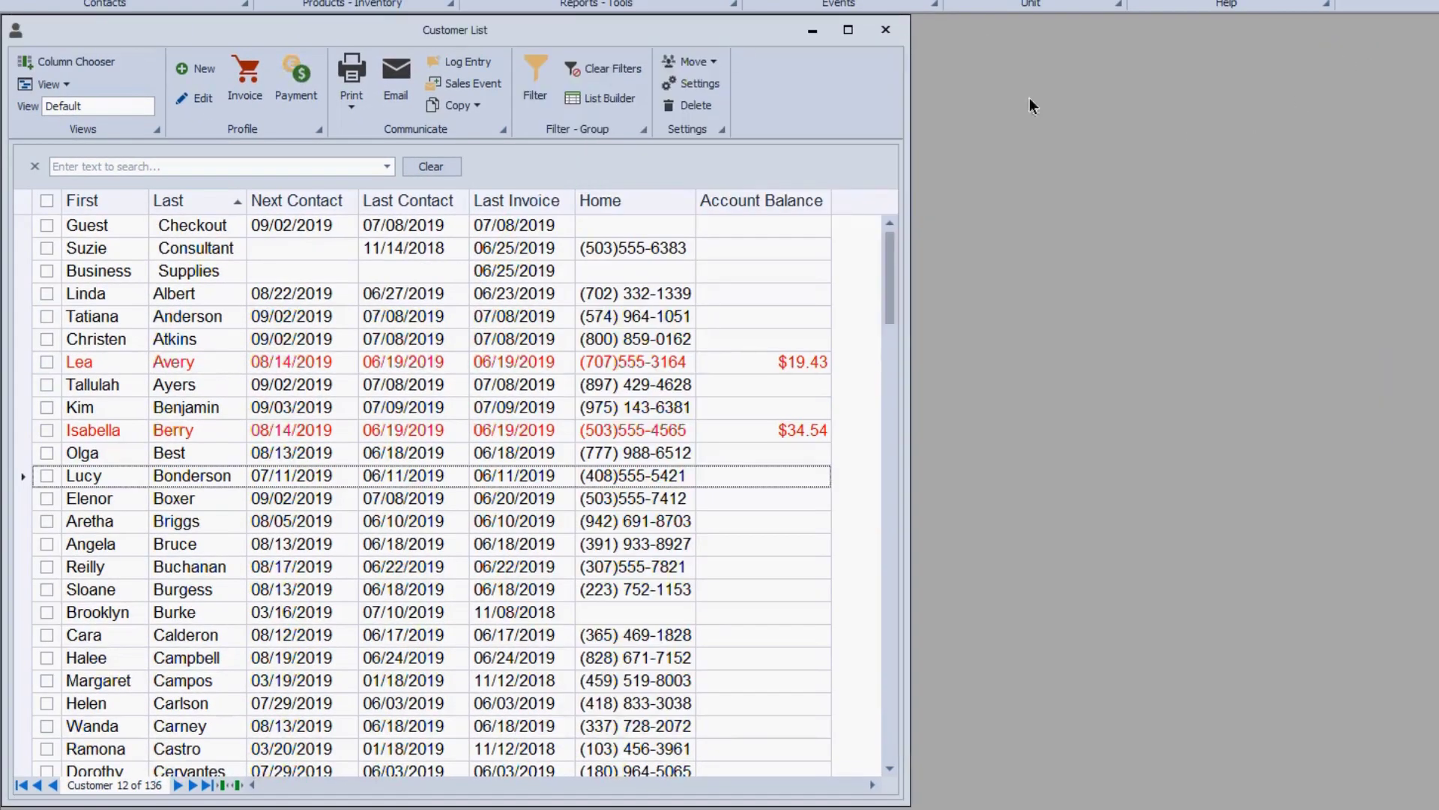
- Filter the Customer List to customers whose checklist item "Preferred Foundation Finish: Luminous" is checked
click(532, 64)
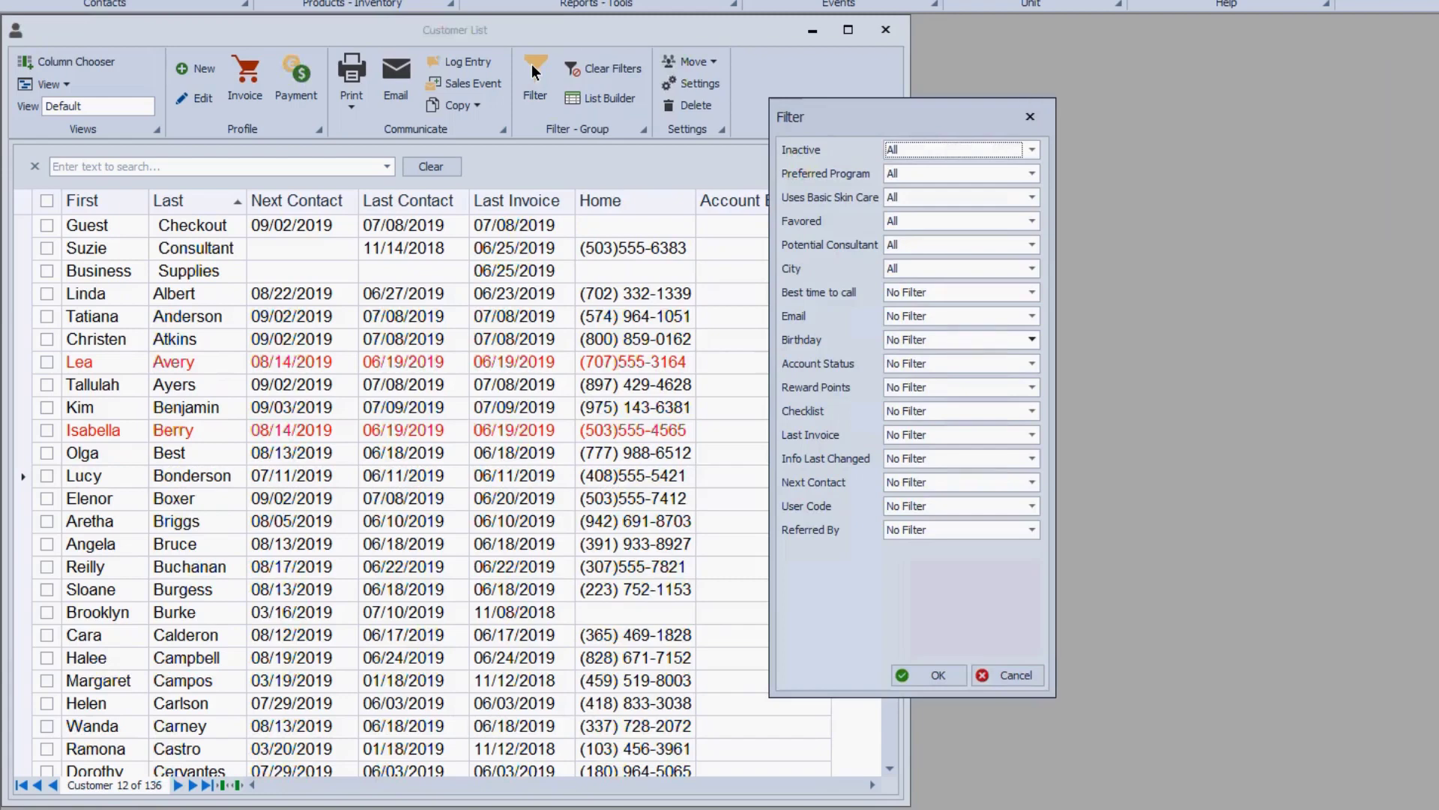
drag(847, 118, 805, 74)
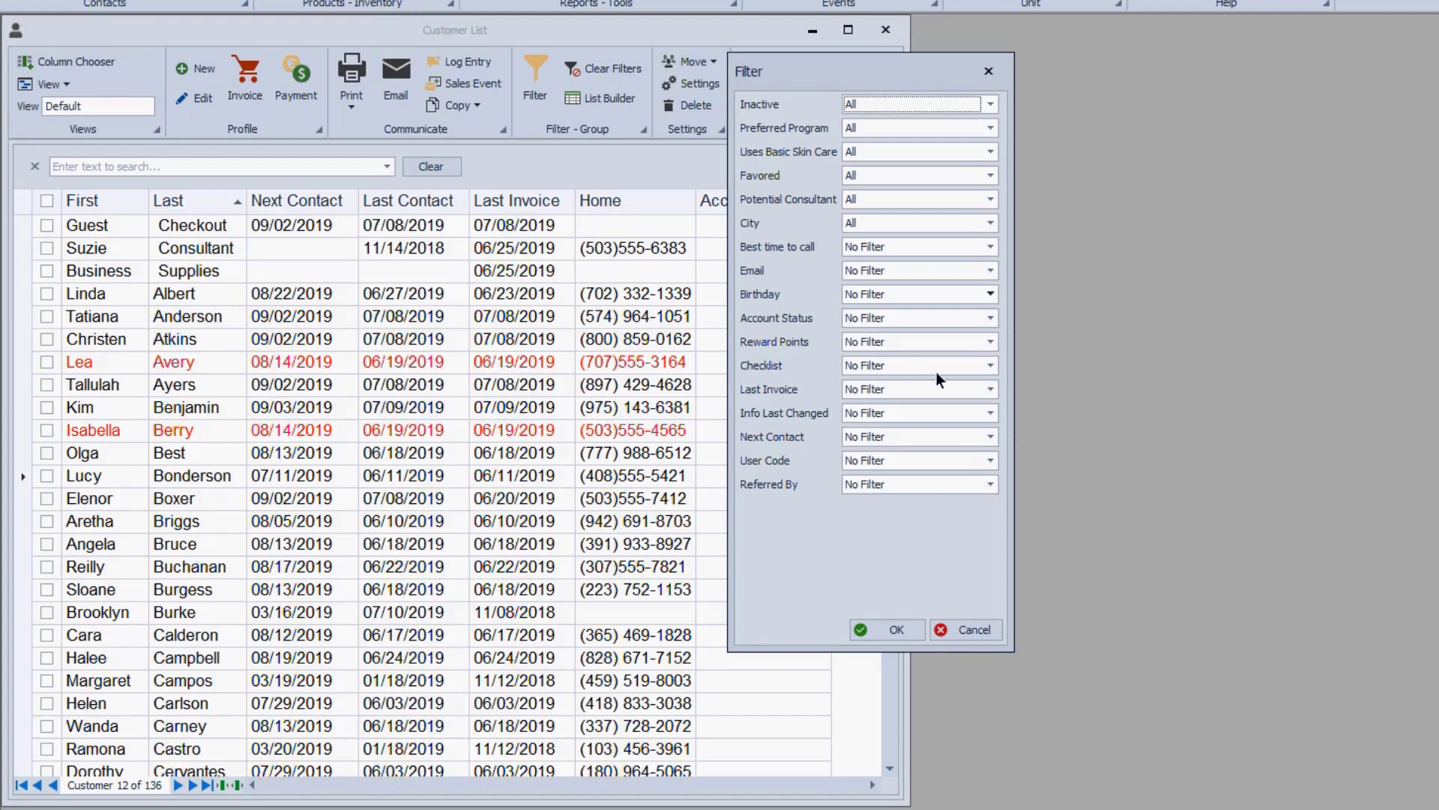
click(990, 365)
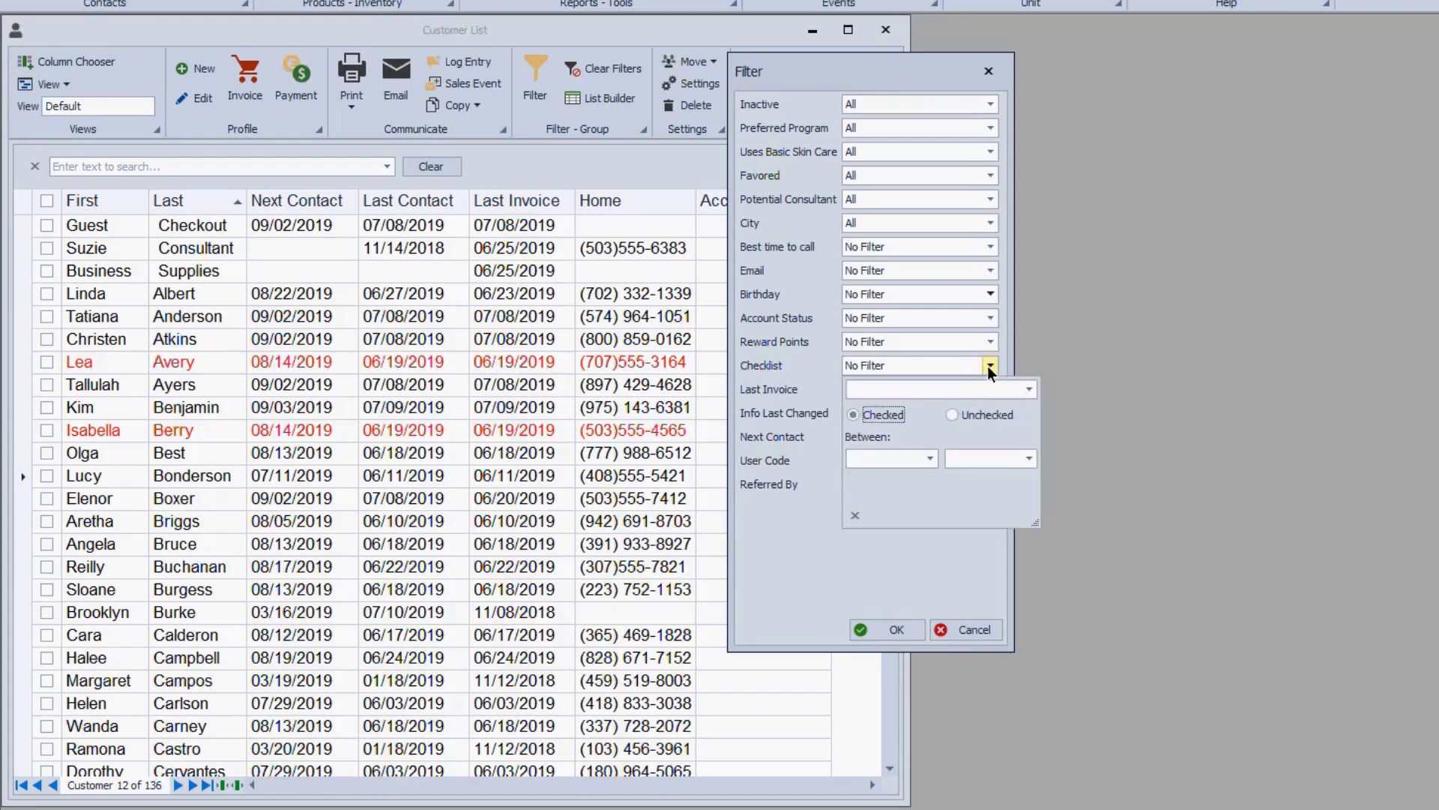
click(1033, 389)
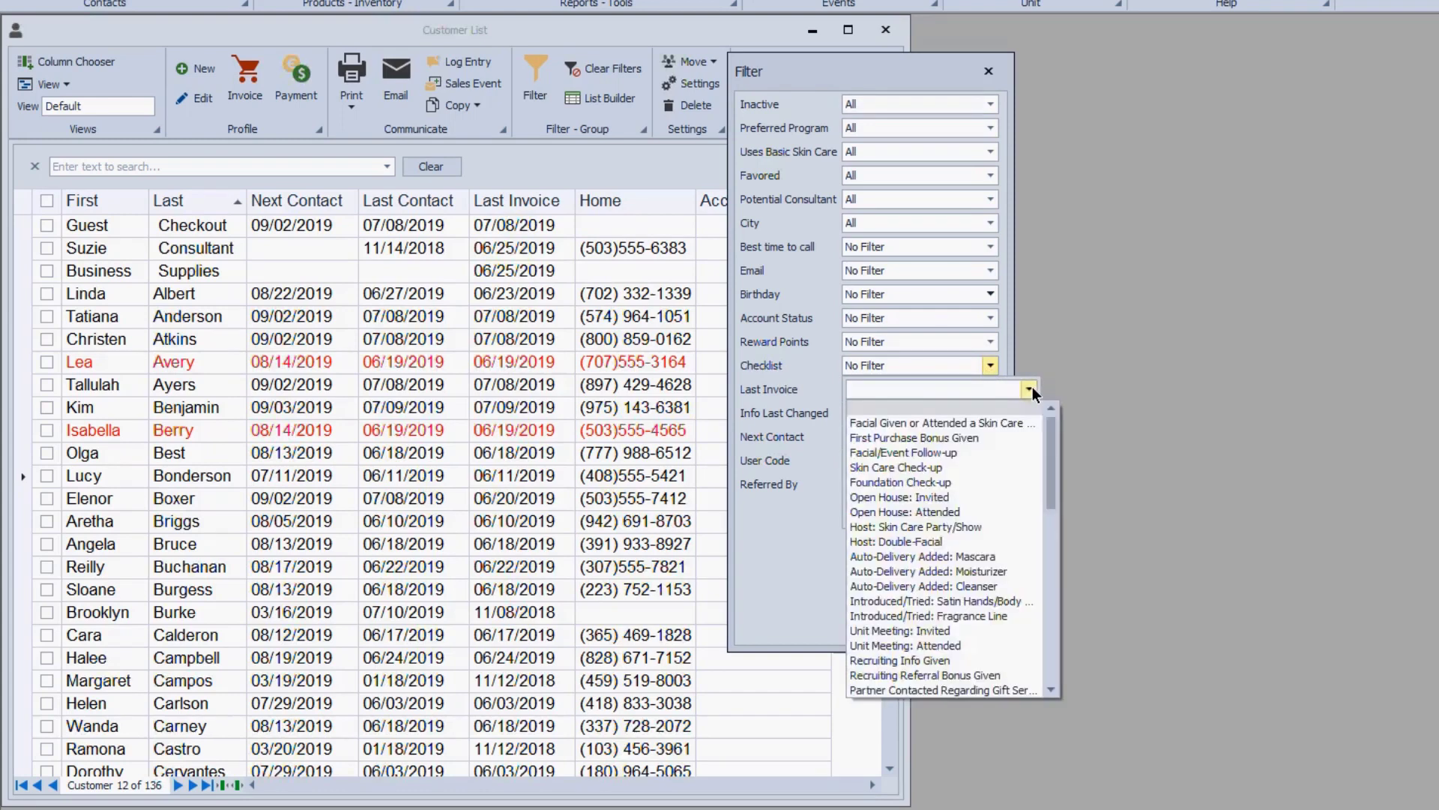
mouse_move(1049, 430)
mouse_down()
mouse_move(1043, 512)
mouse_move(1046, 421)
mouse_up()
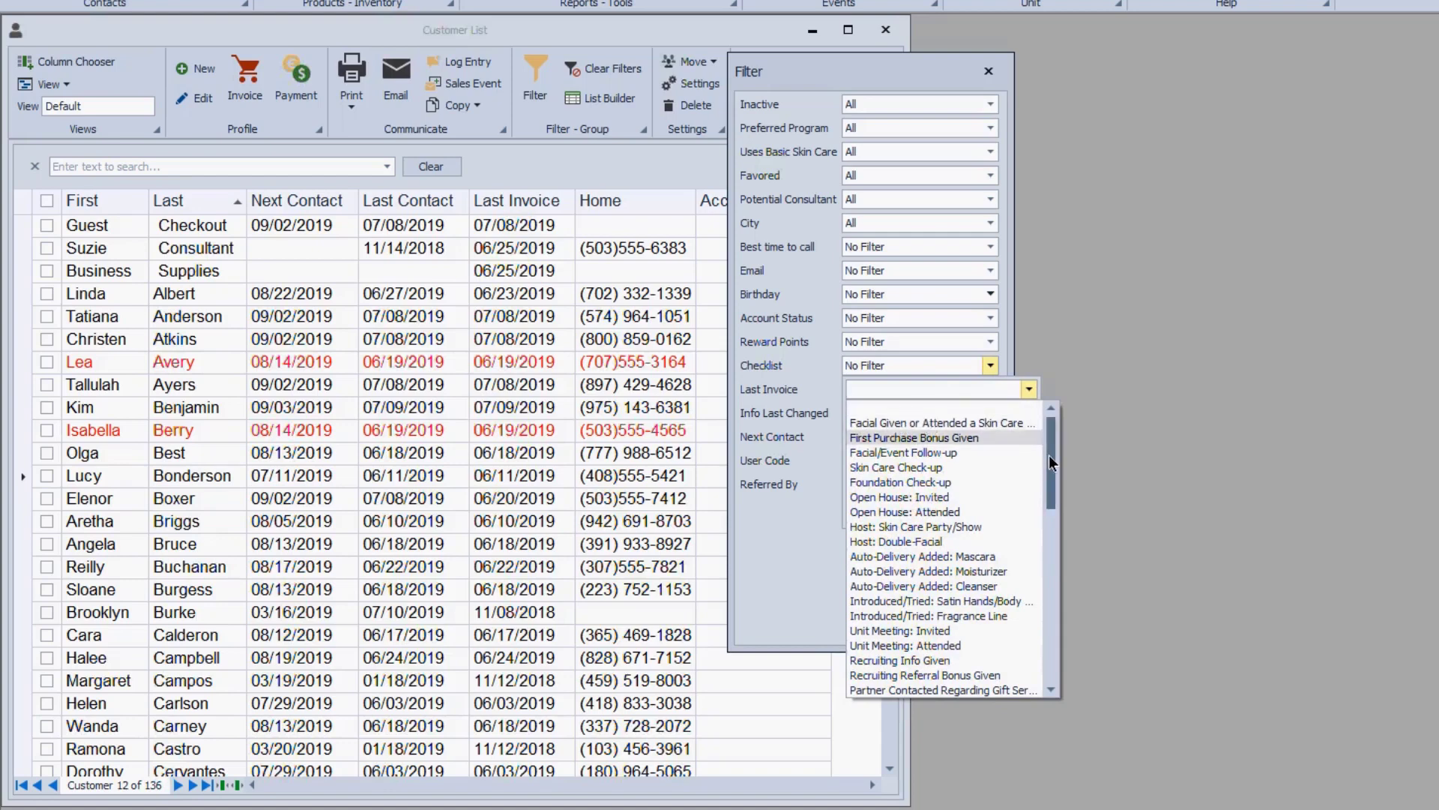
drag(1049, 456, 1059, 641)
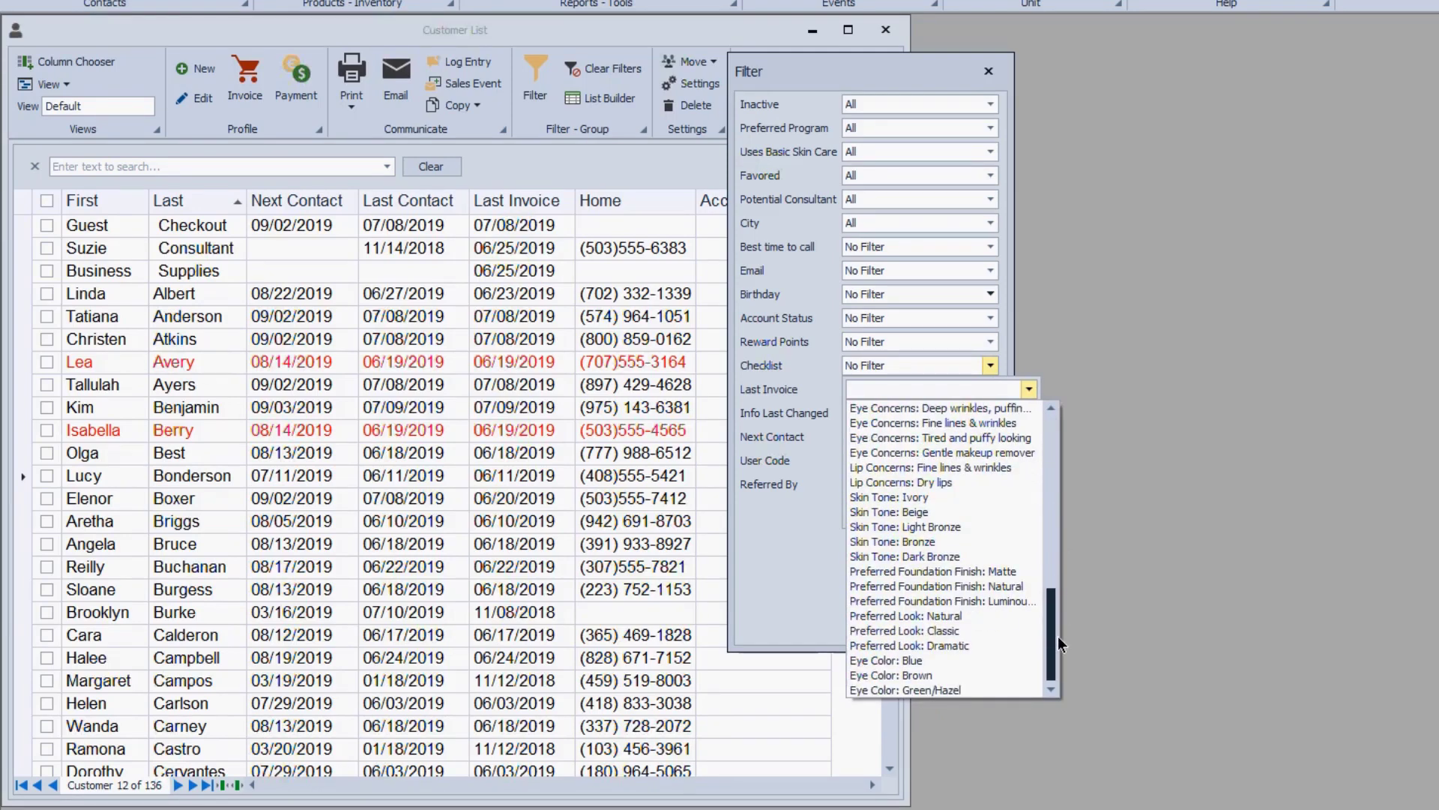
click(1014, 601)
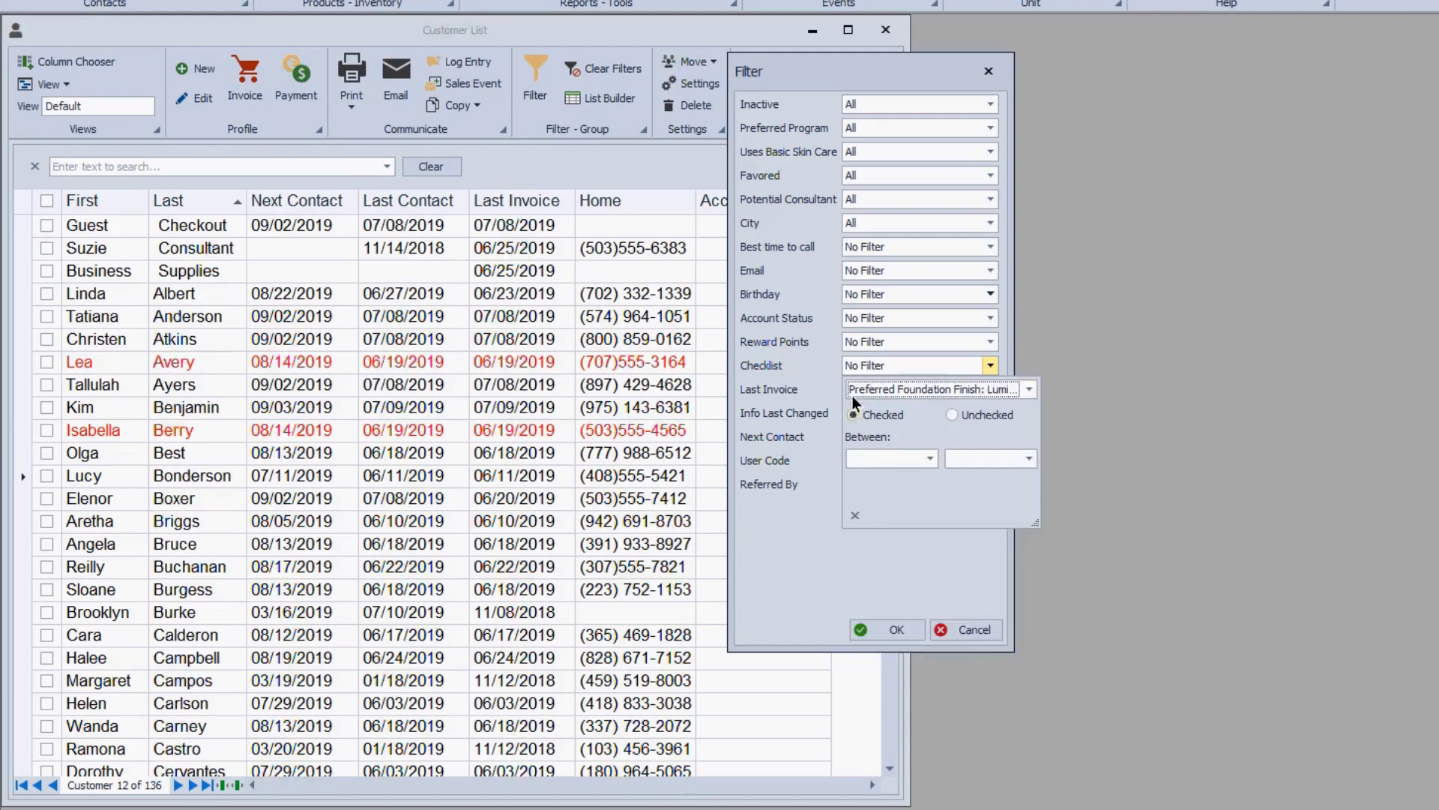
click(803, 543)
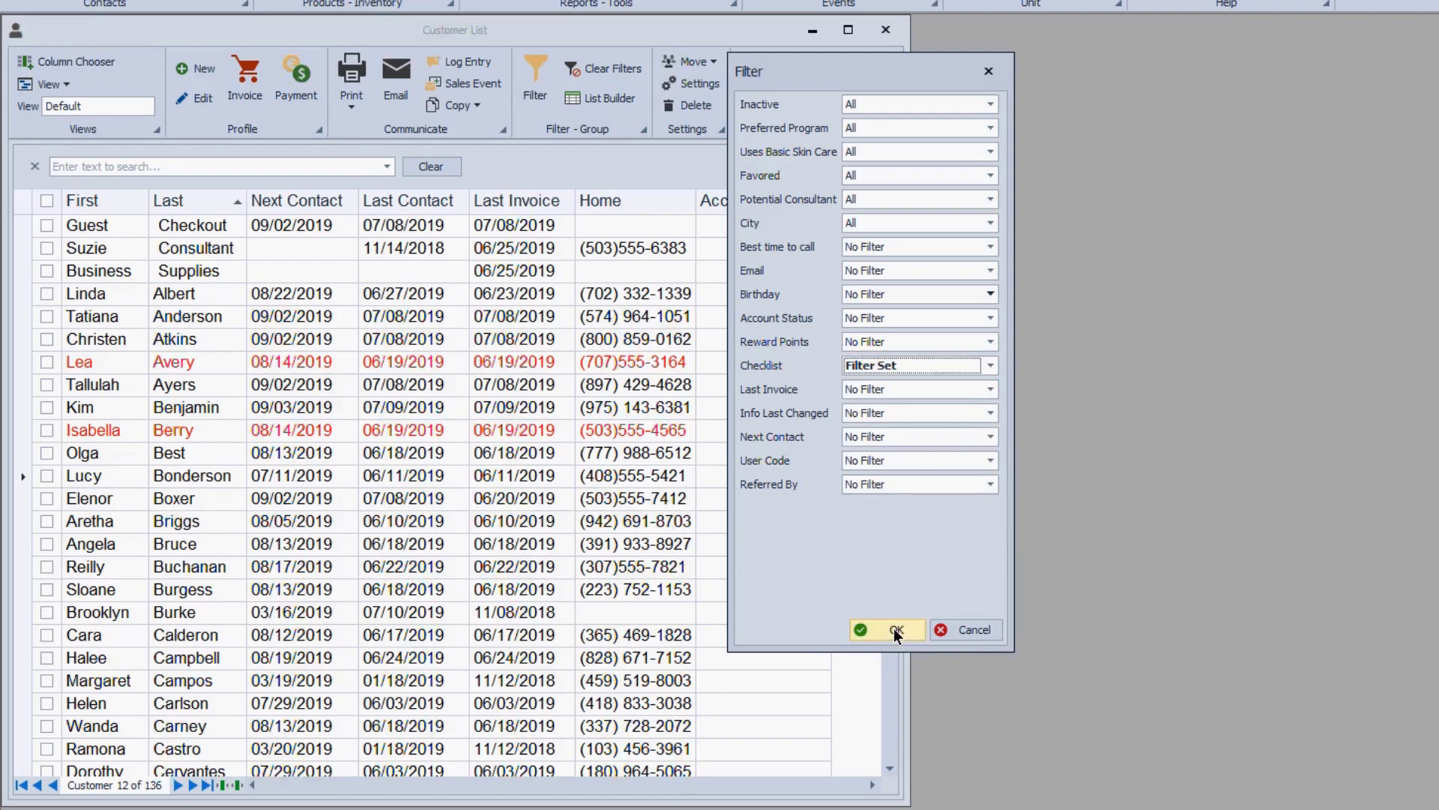
click(894, 629)
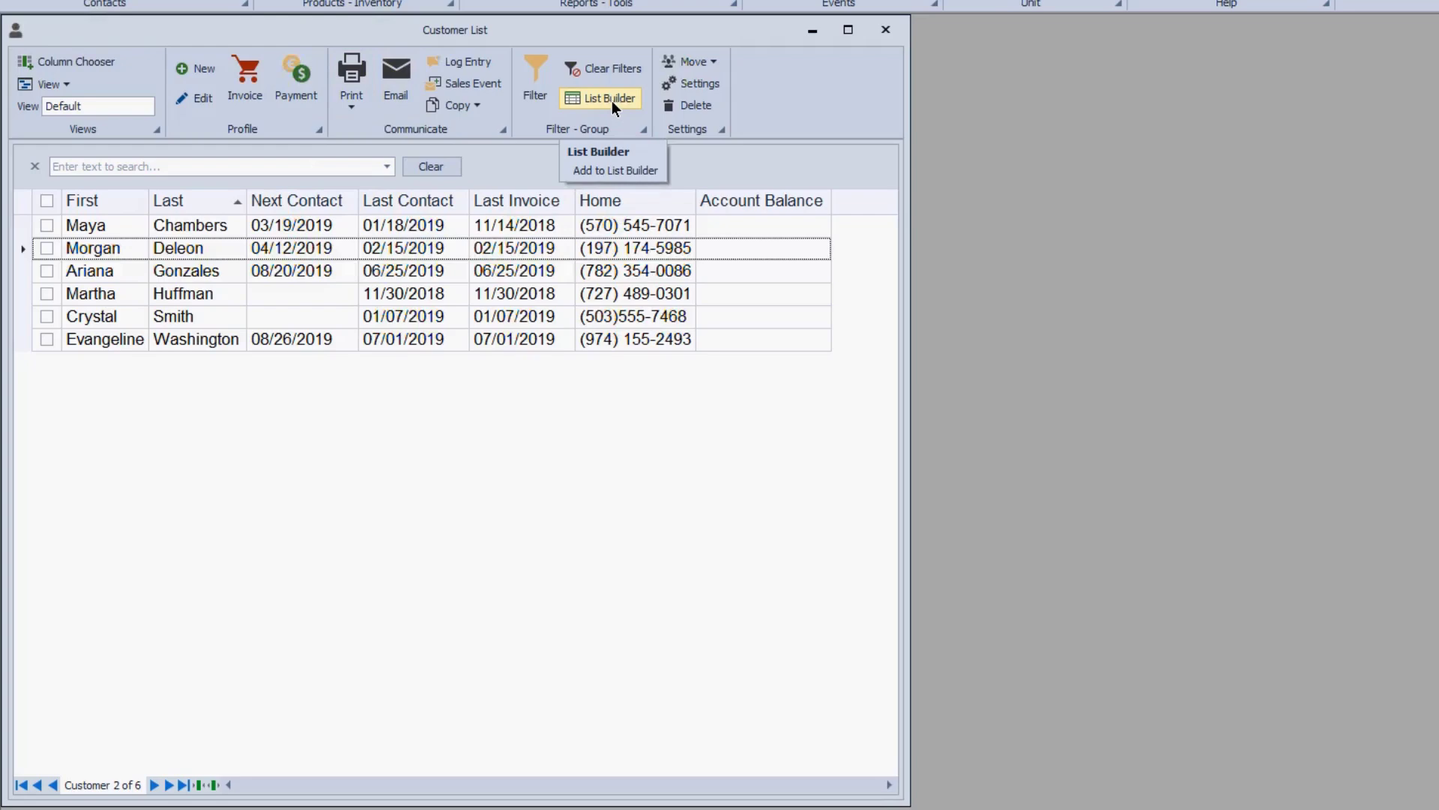
- Clear the checklist filter to show all customers in the Customer List
click(613, 64)
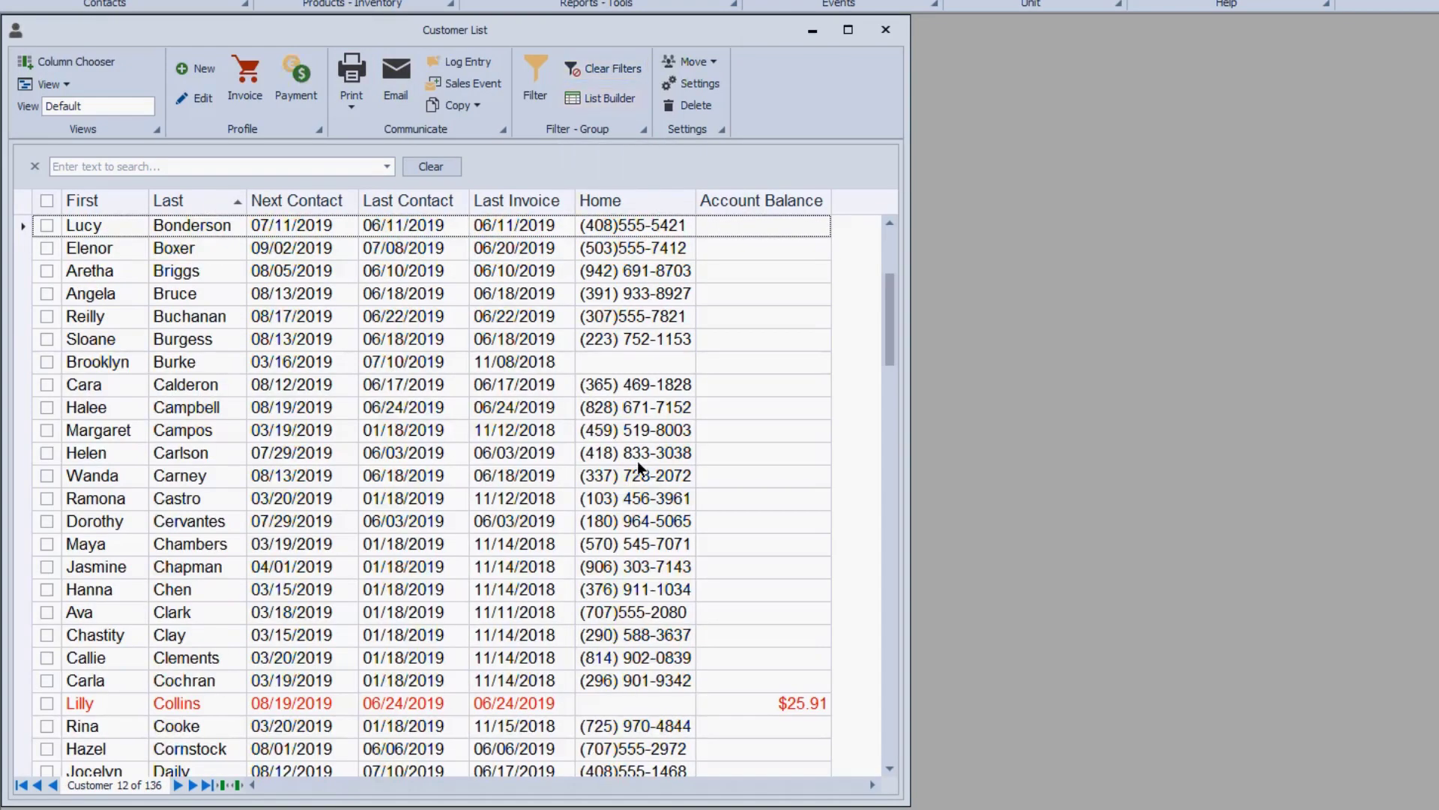
- Open the profile of the customer in the list's current row and review the summer cleanser and mask formula choices
double_click(216, 229)
drag(661, 34, 679, 68)
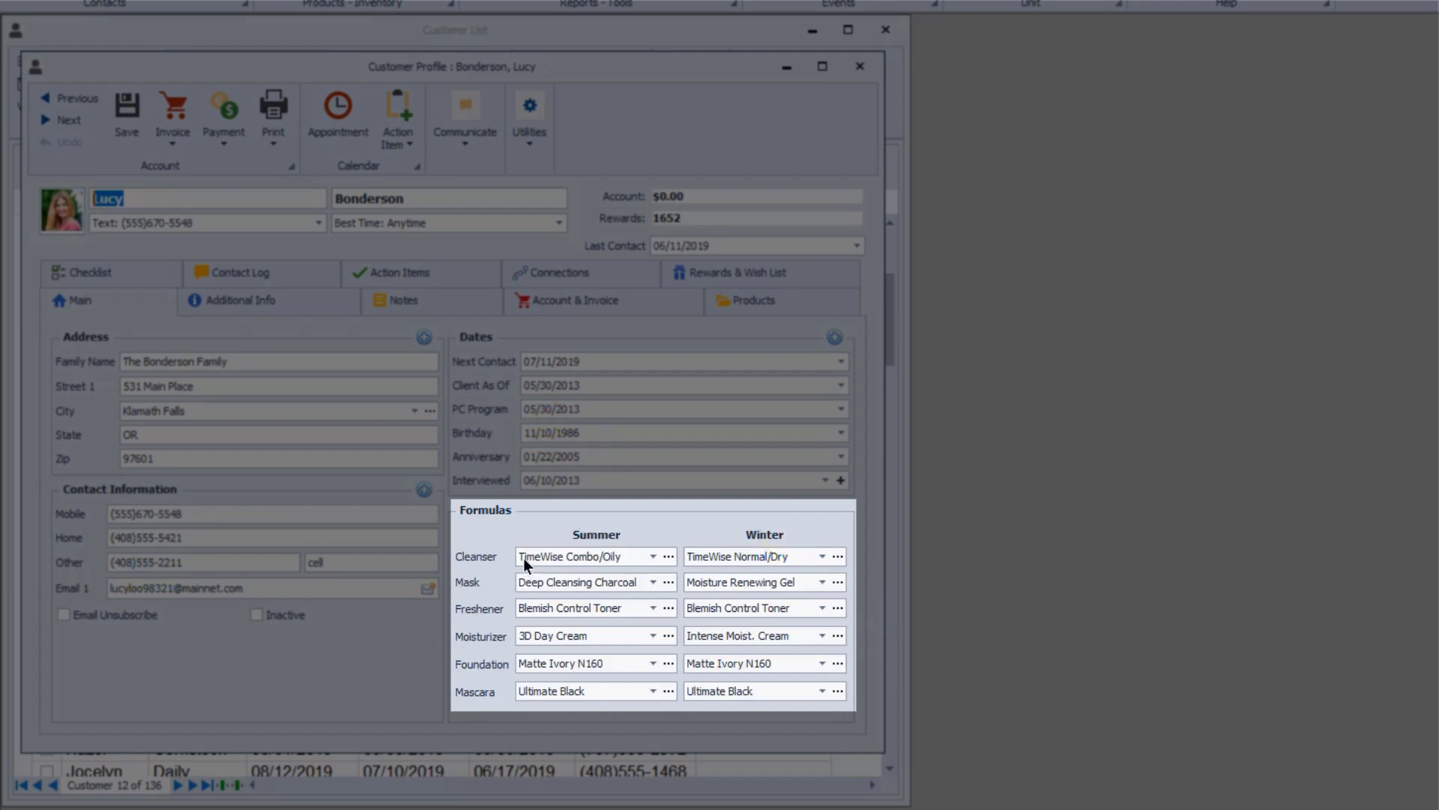
click(651, 556)
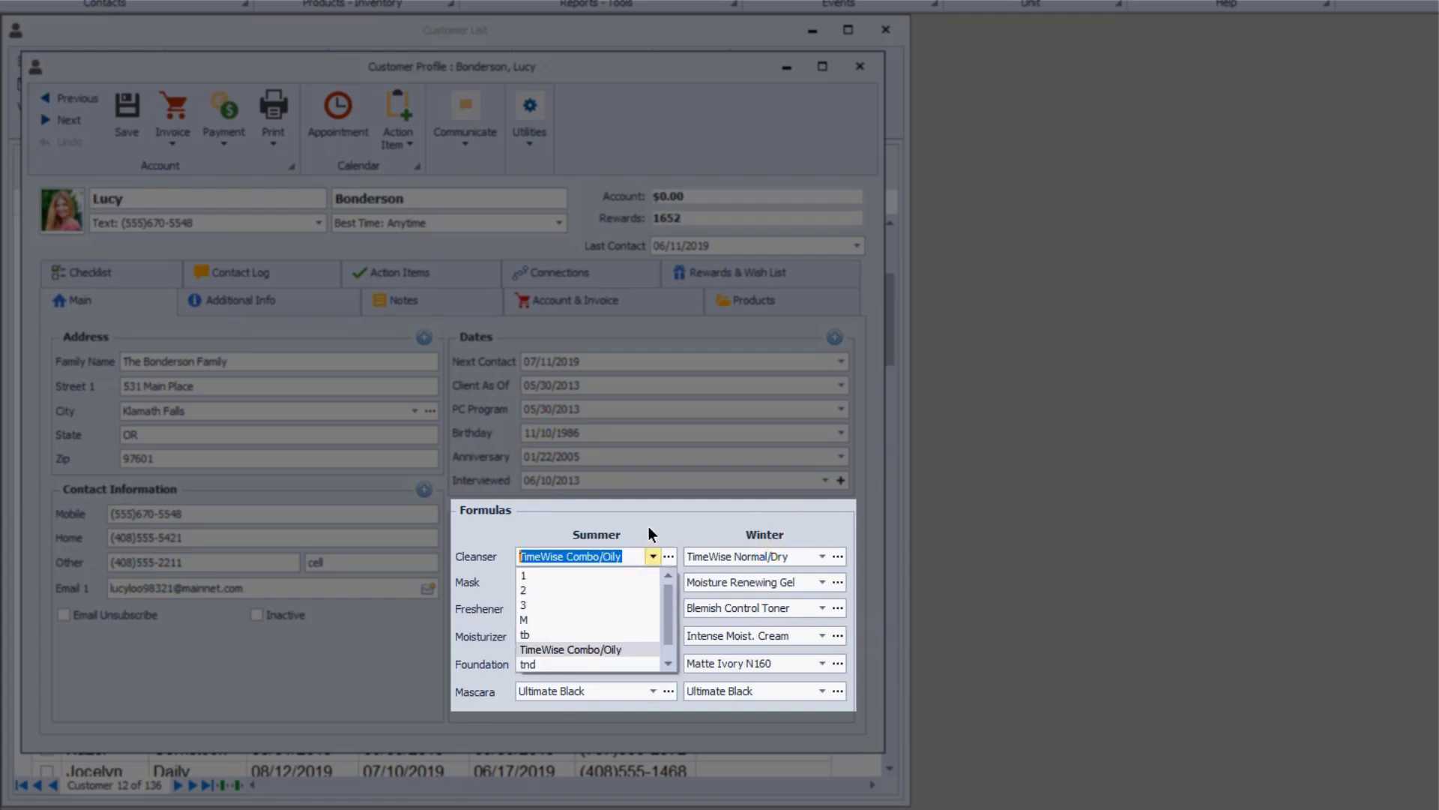
click(648, 525)
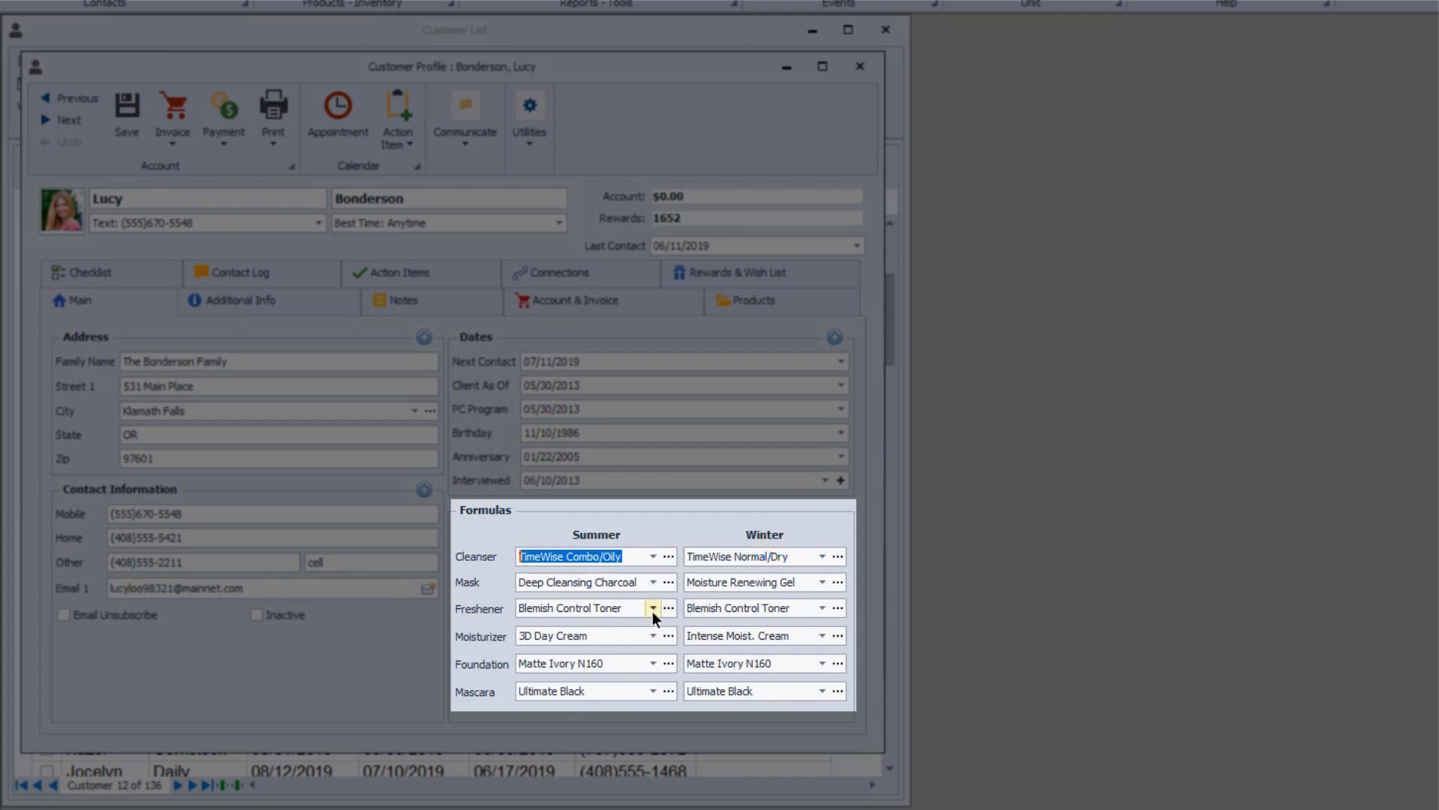
click(651, 583)
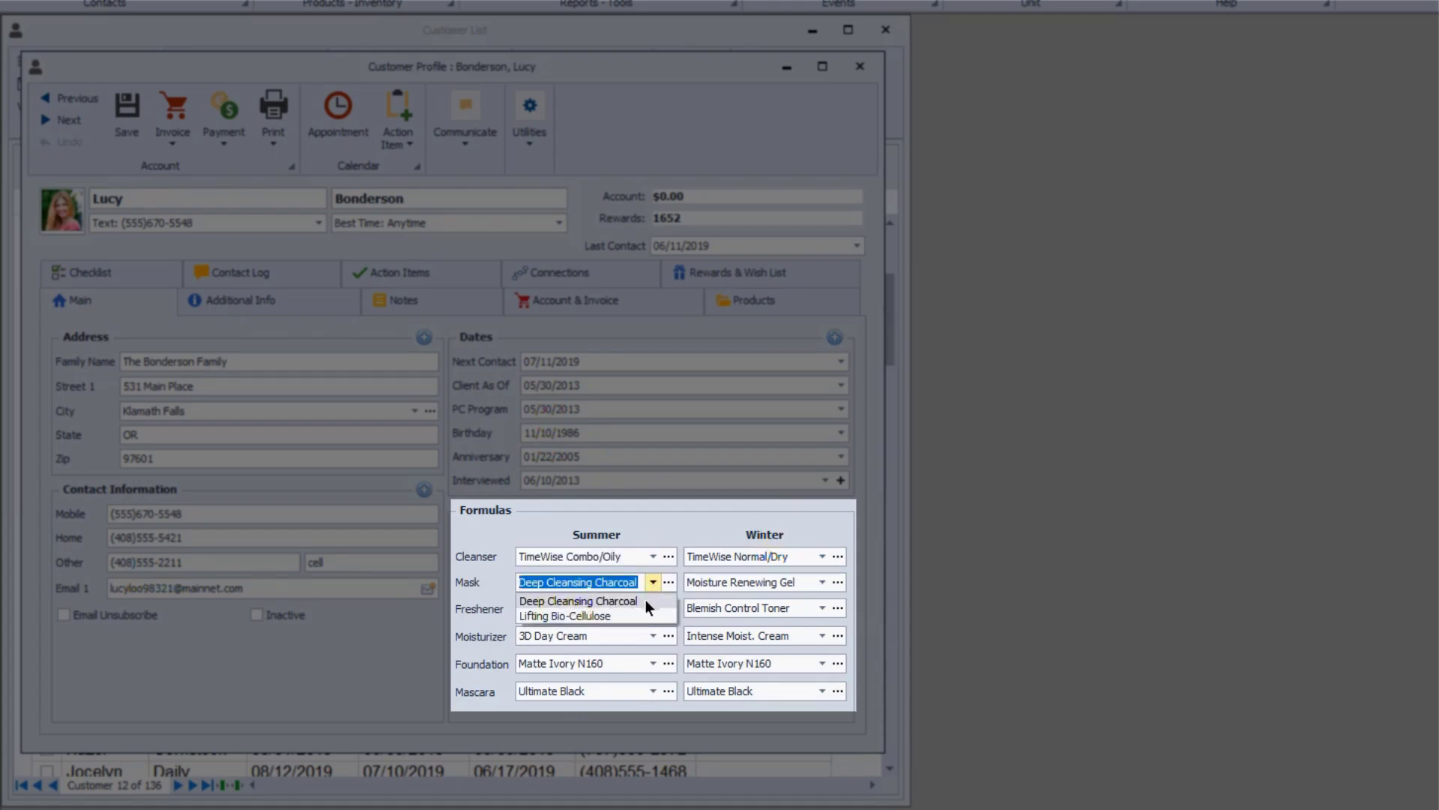
click(664, 519)
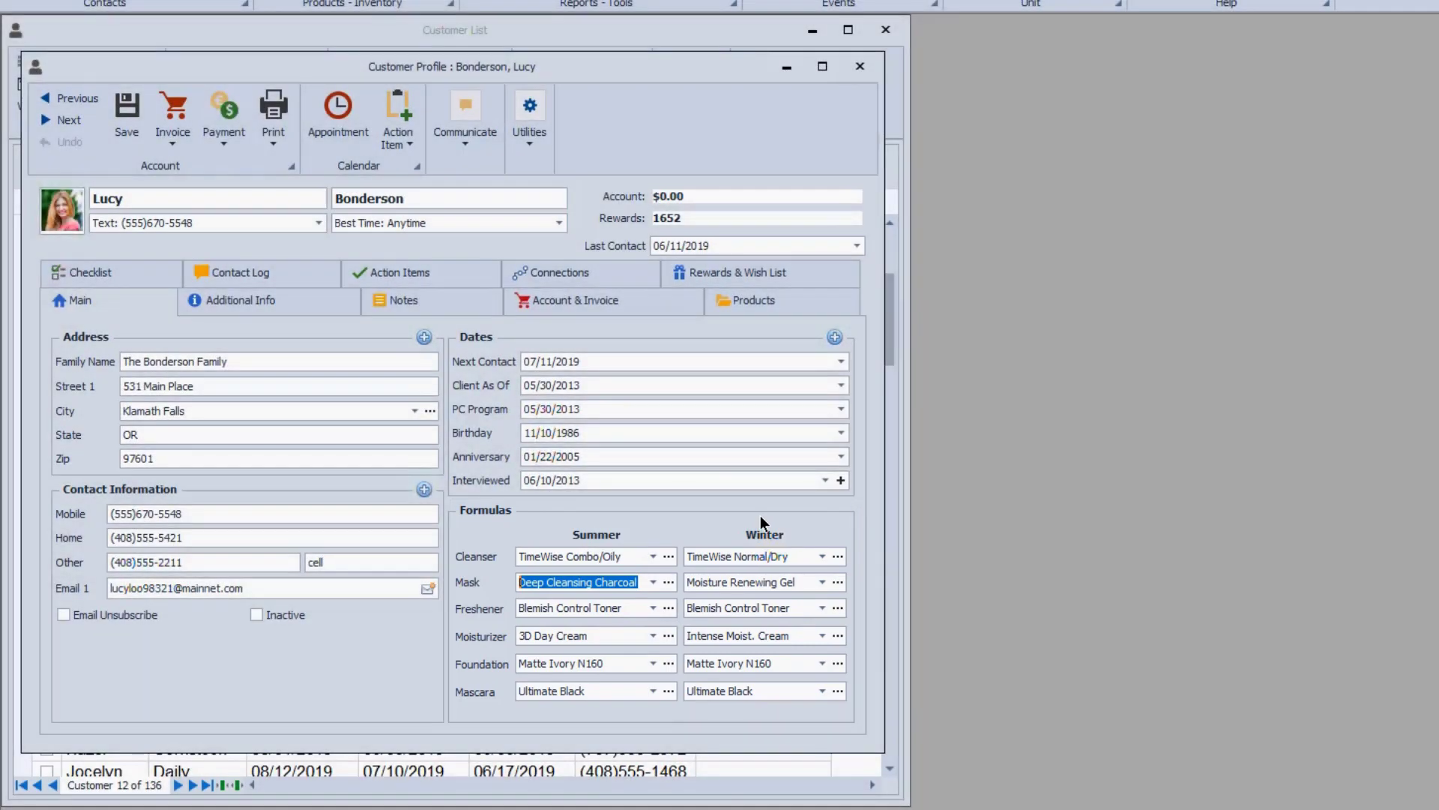
- Start a new invoice for the customer and resize its window so the Product is For column fits
click(172, 117)
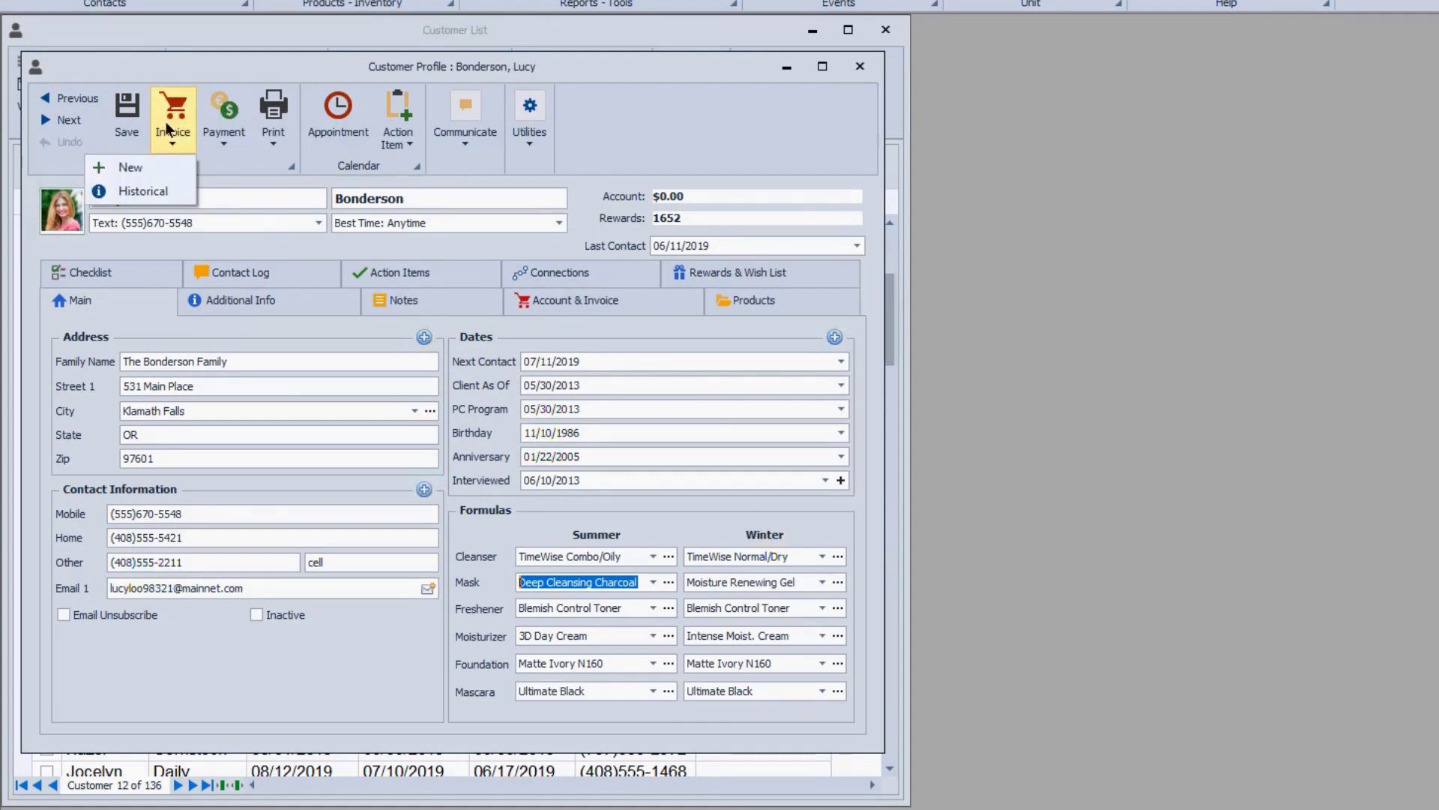
click(148, 165)
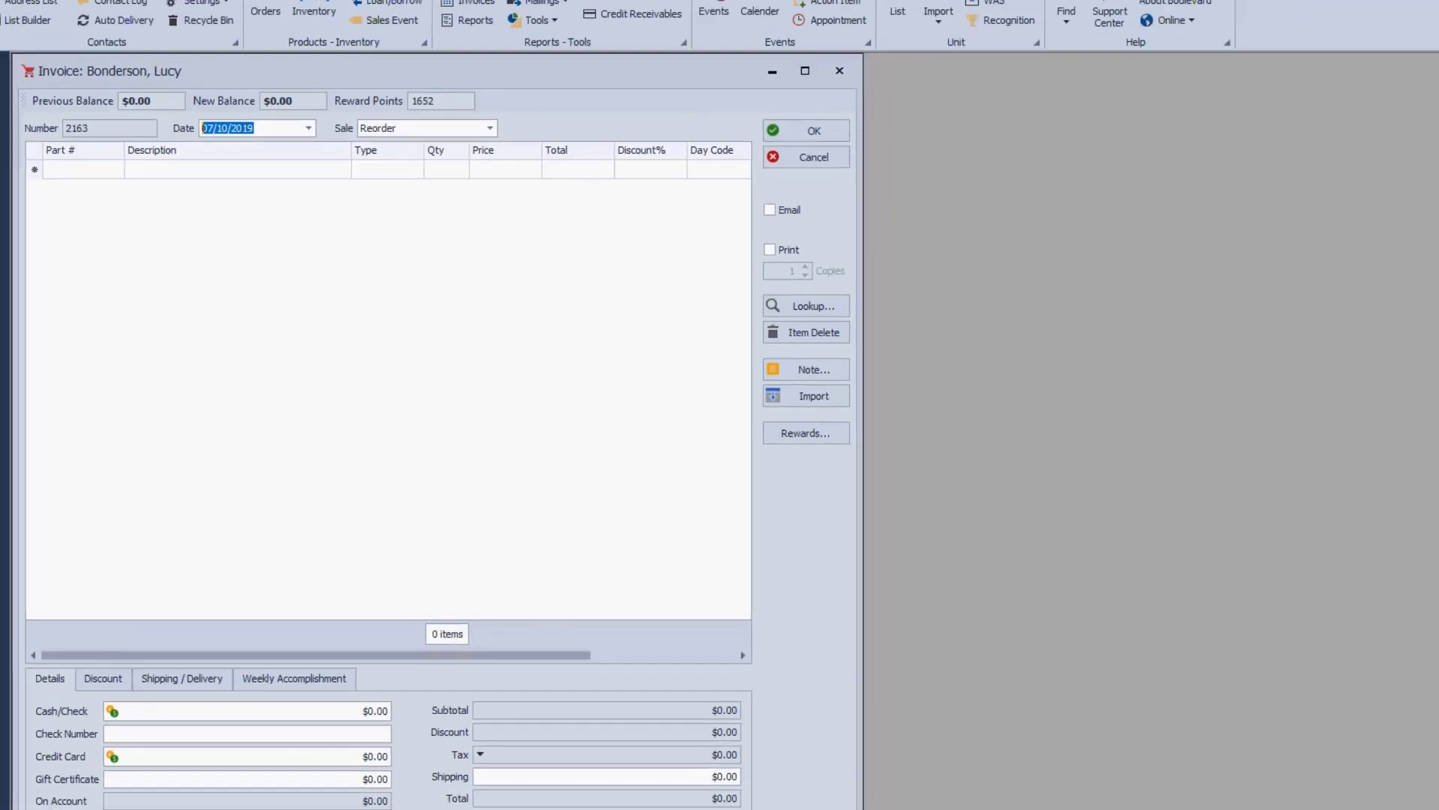
drag(783, 742, 874, 658)
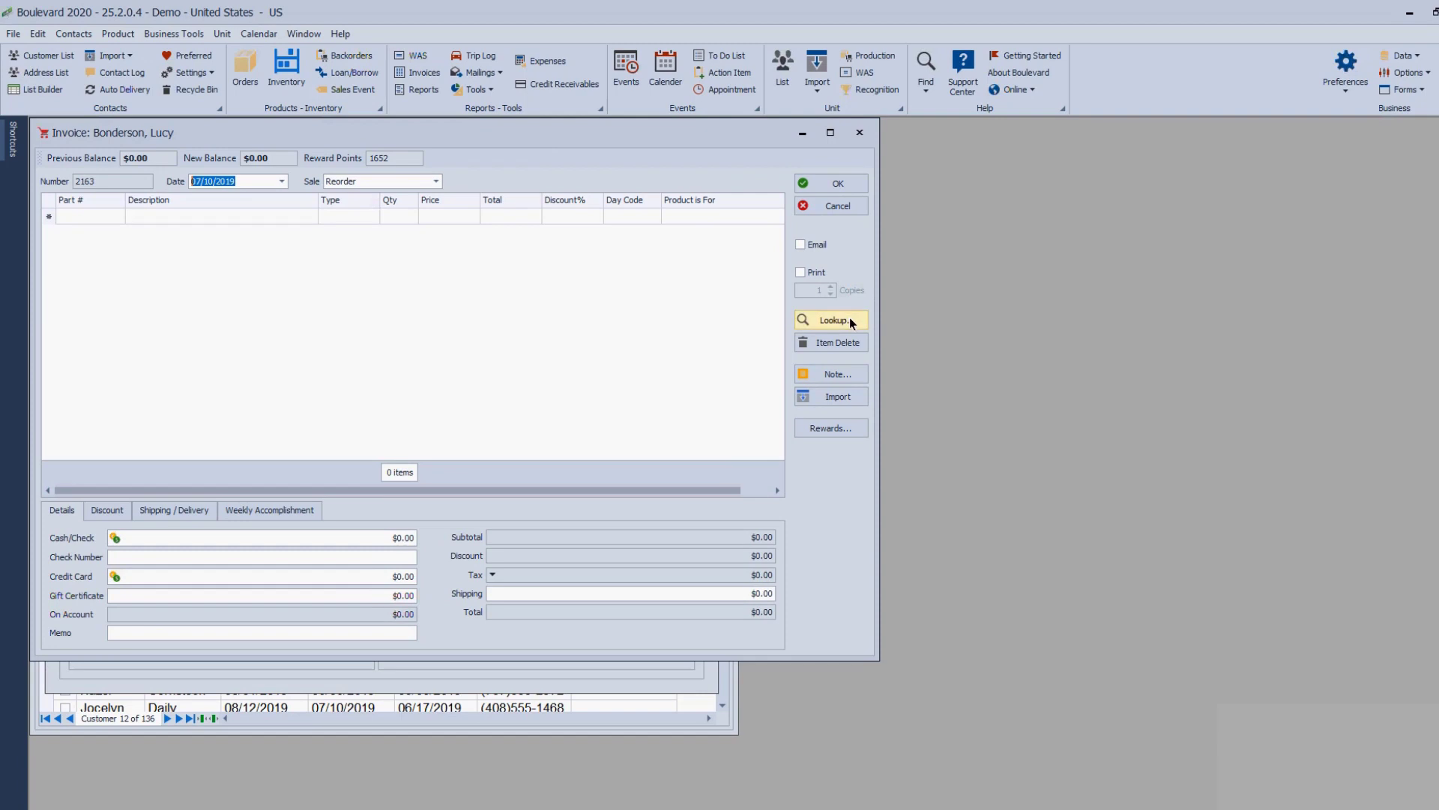
- Open the Product Lookup for the invoice, place it beside the invoice window, and enlarge it to show more history rows and the Category column
click(850, 321)
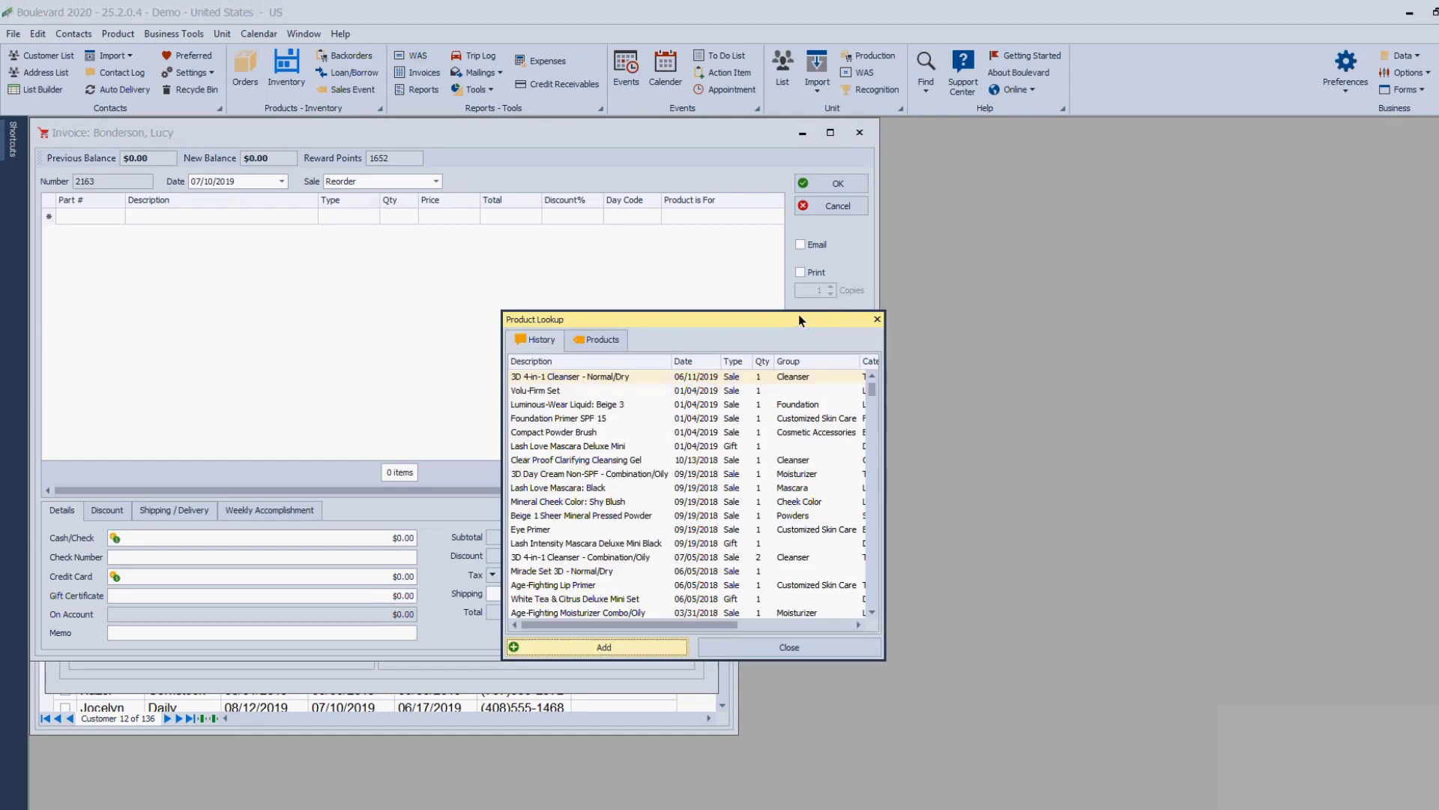
drag(784, 320, 1183, 149)
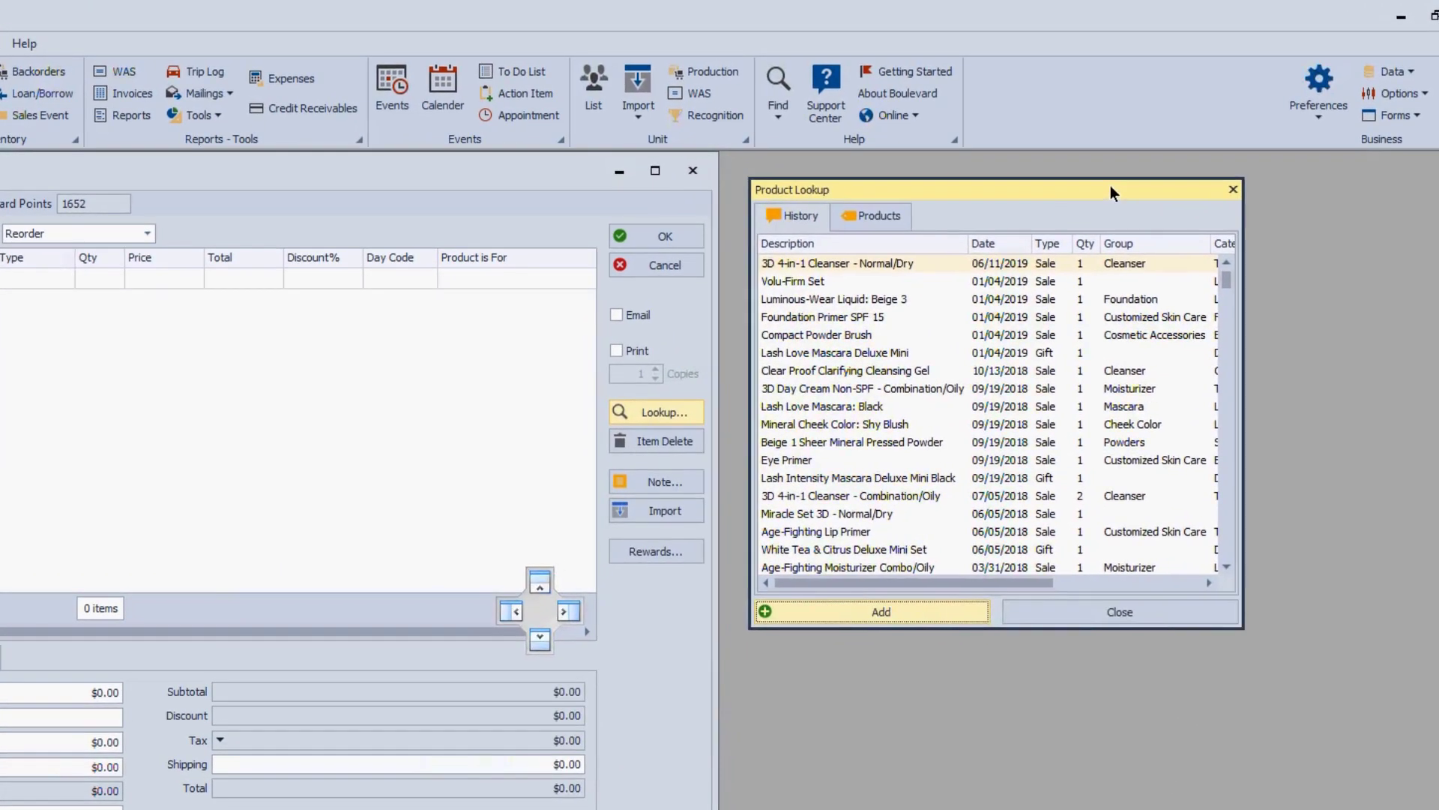
drag(1110, 187, 1113, 184)
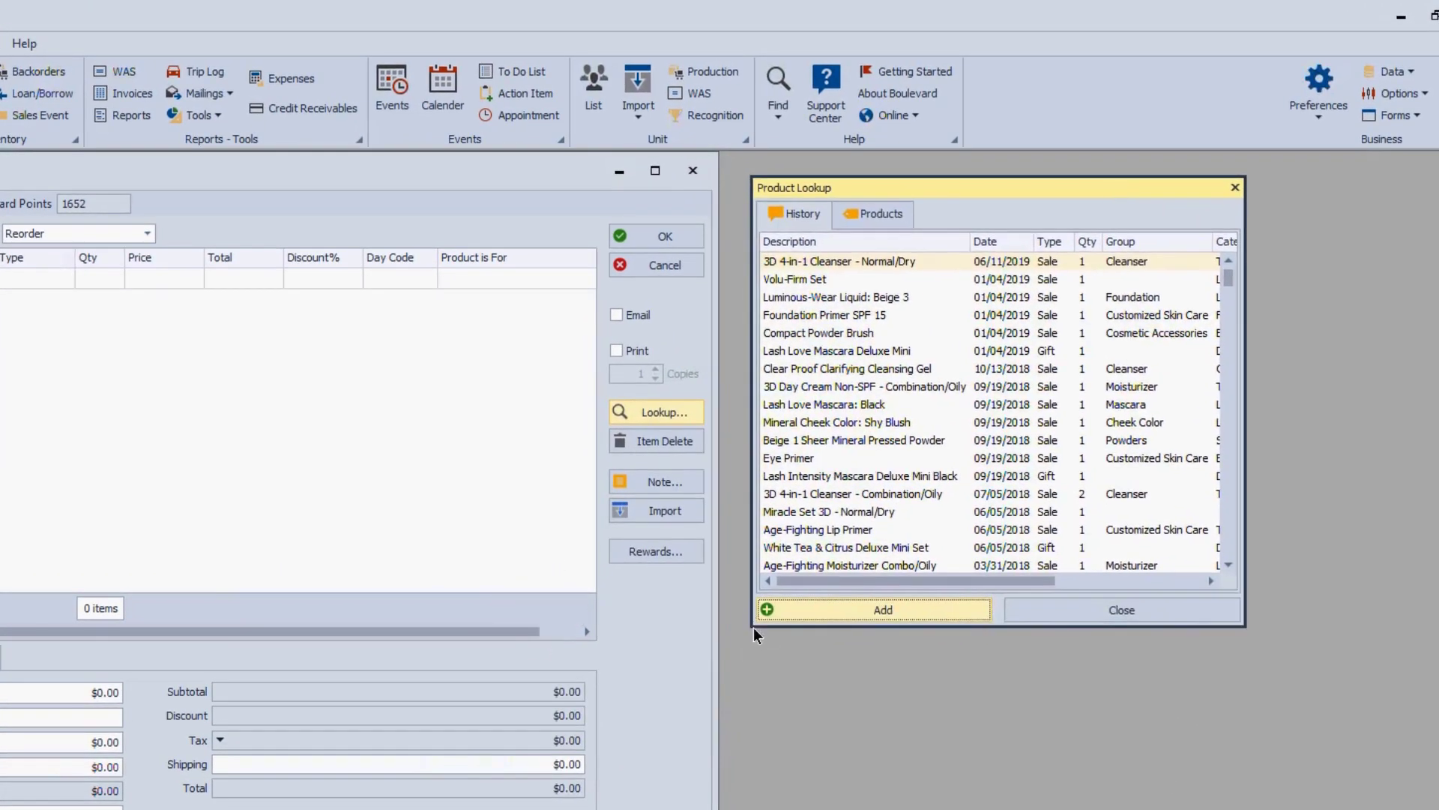
drag(754, 634, 727, 791)
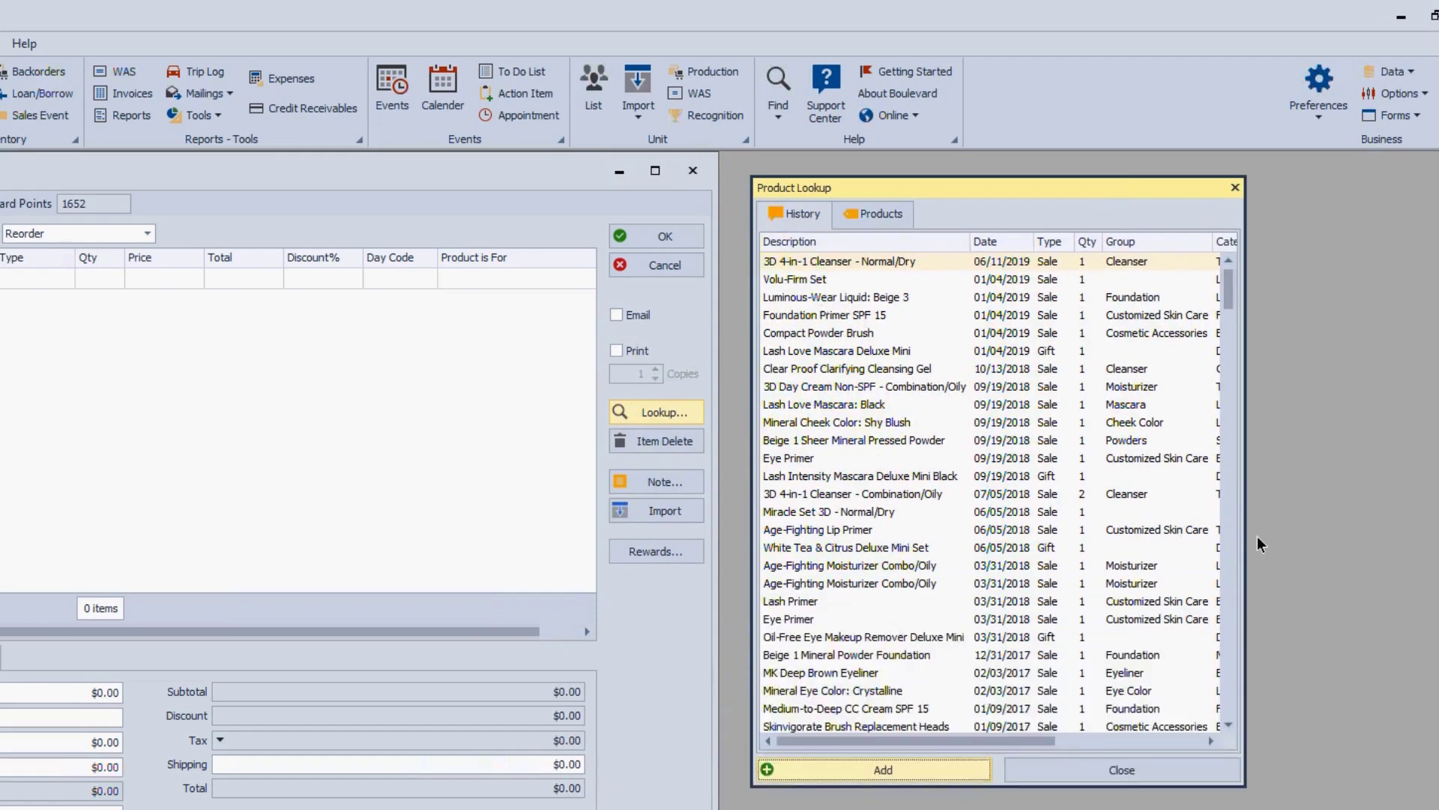
drag(1257, 537, 1317, 539)
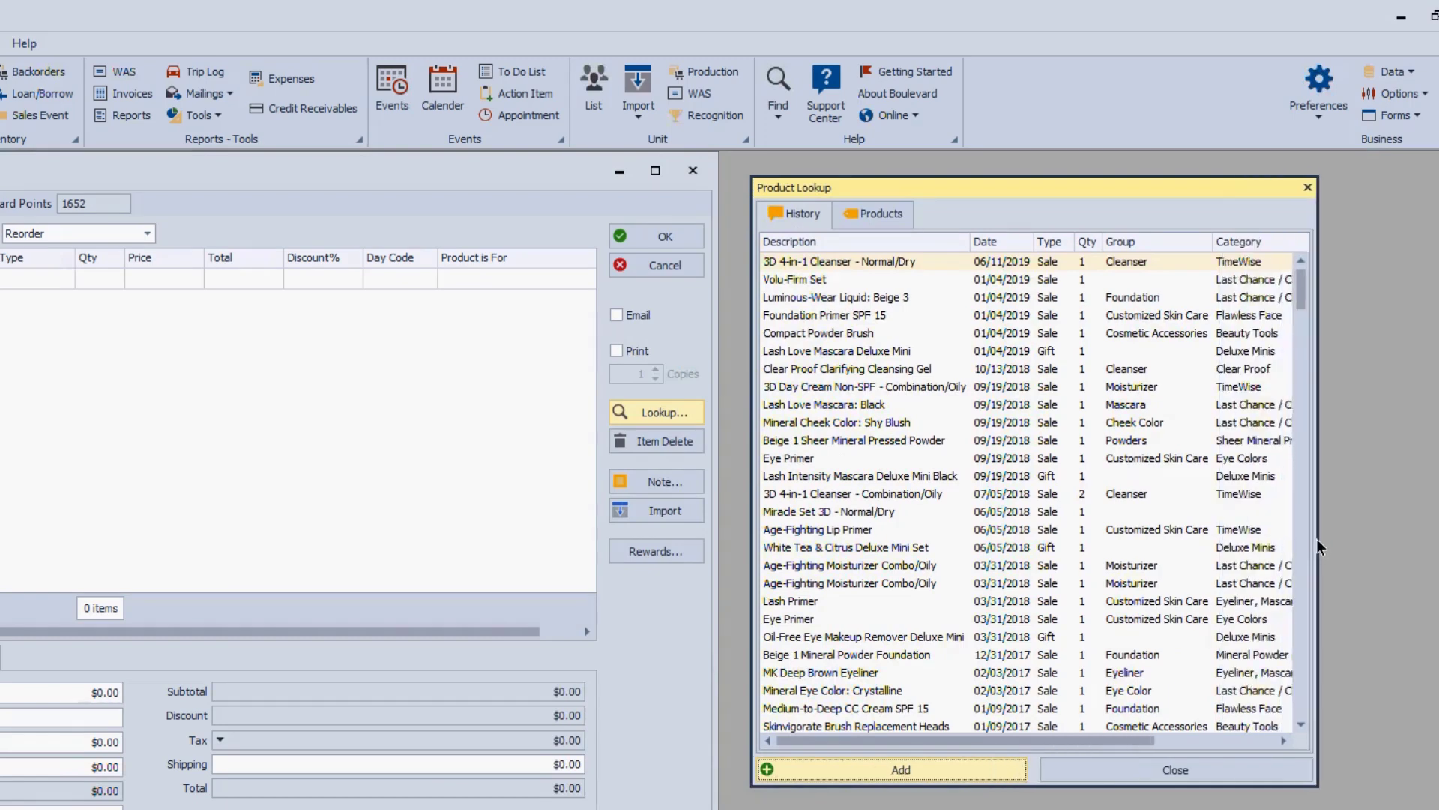
- Sort the customer's purchase history by Group and add Medium-to-Deep CC Cream SPF 15 to the invoice
click(1150, 240)
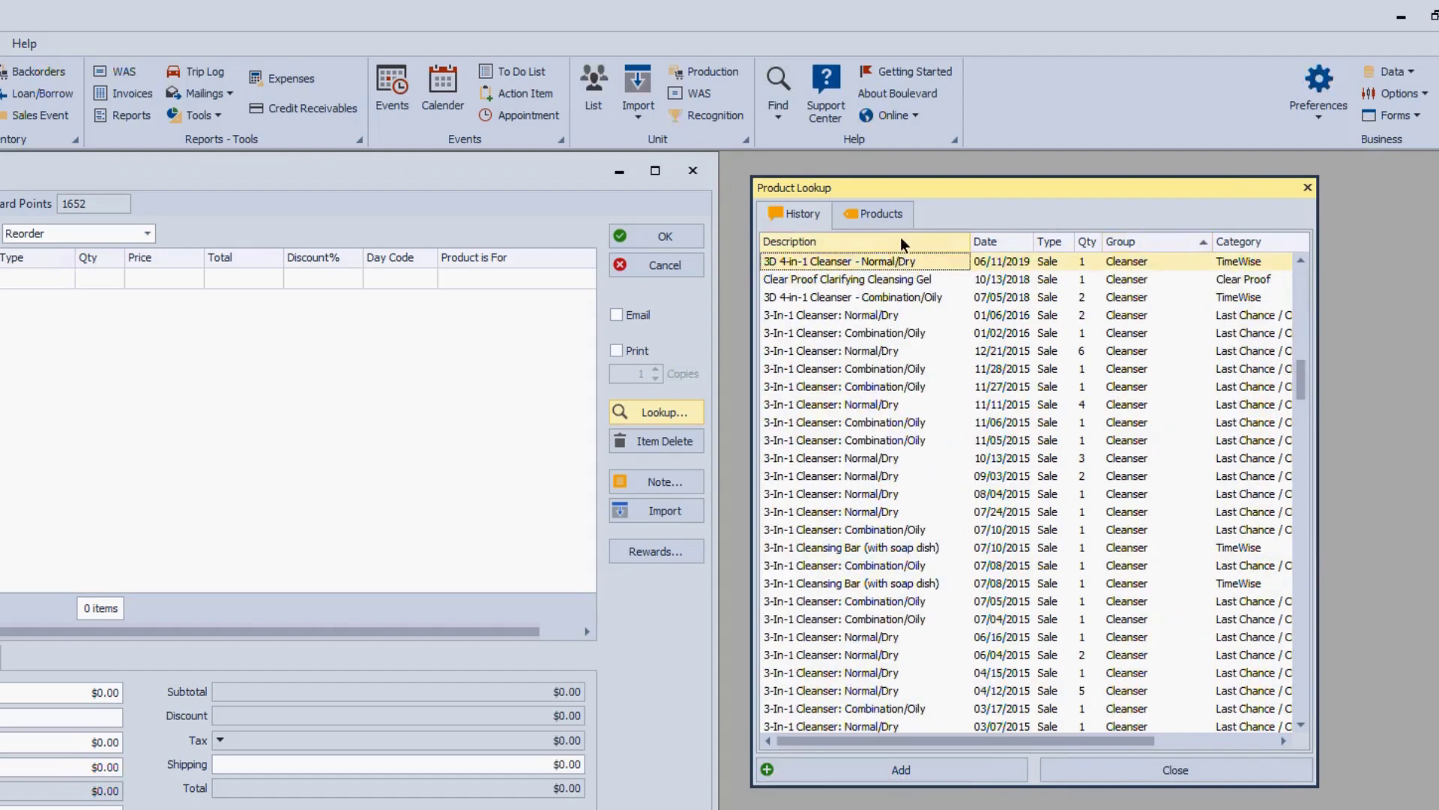
drag(1302, 367, 1302, 536)
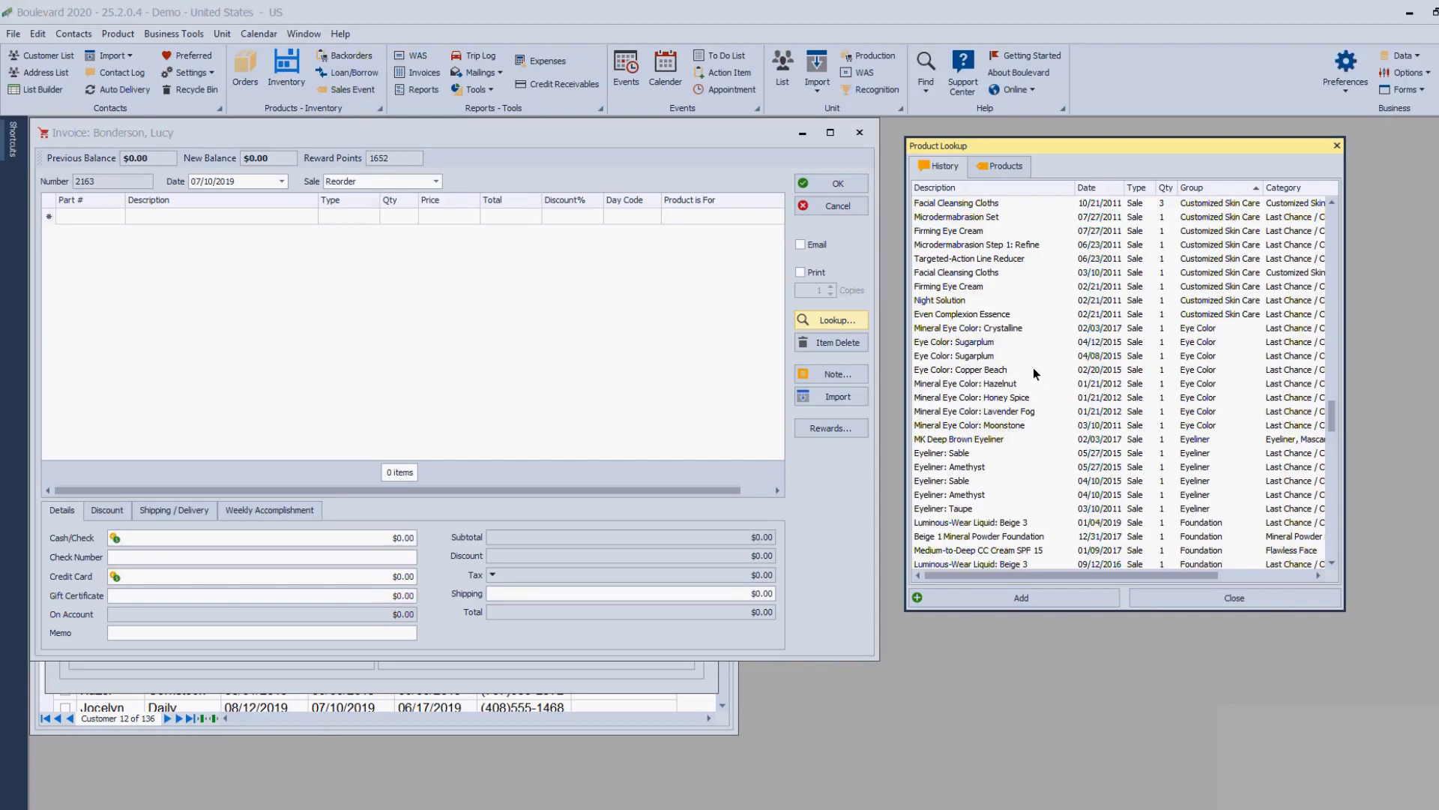
double_click(972, 551)
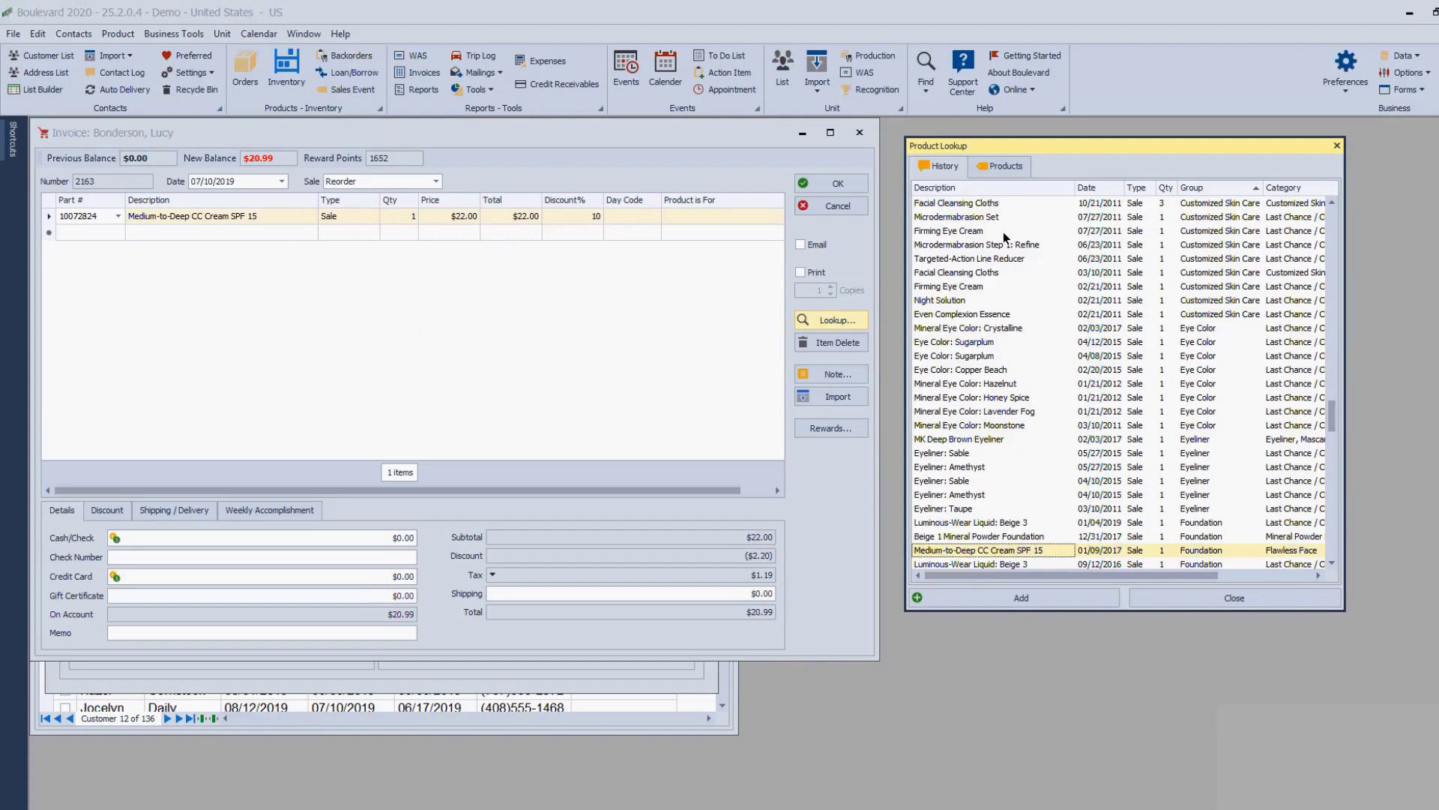
- View the lookup's full product list, close the lookup, and search for "3d" products in the invoice's next empty line
click(998, 168)
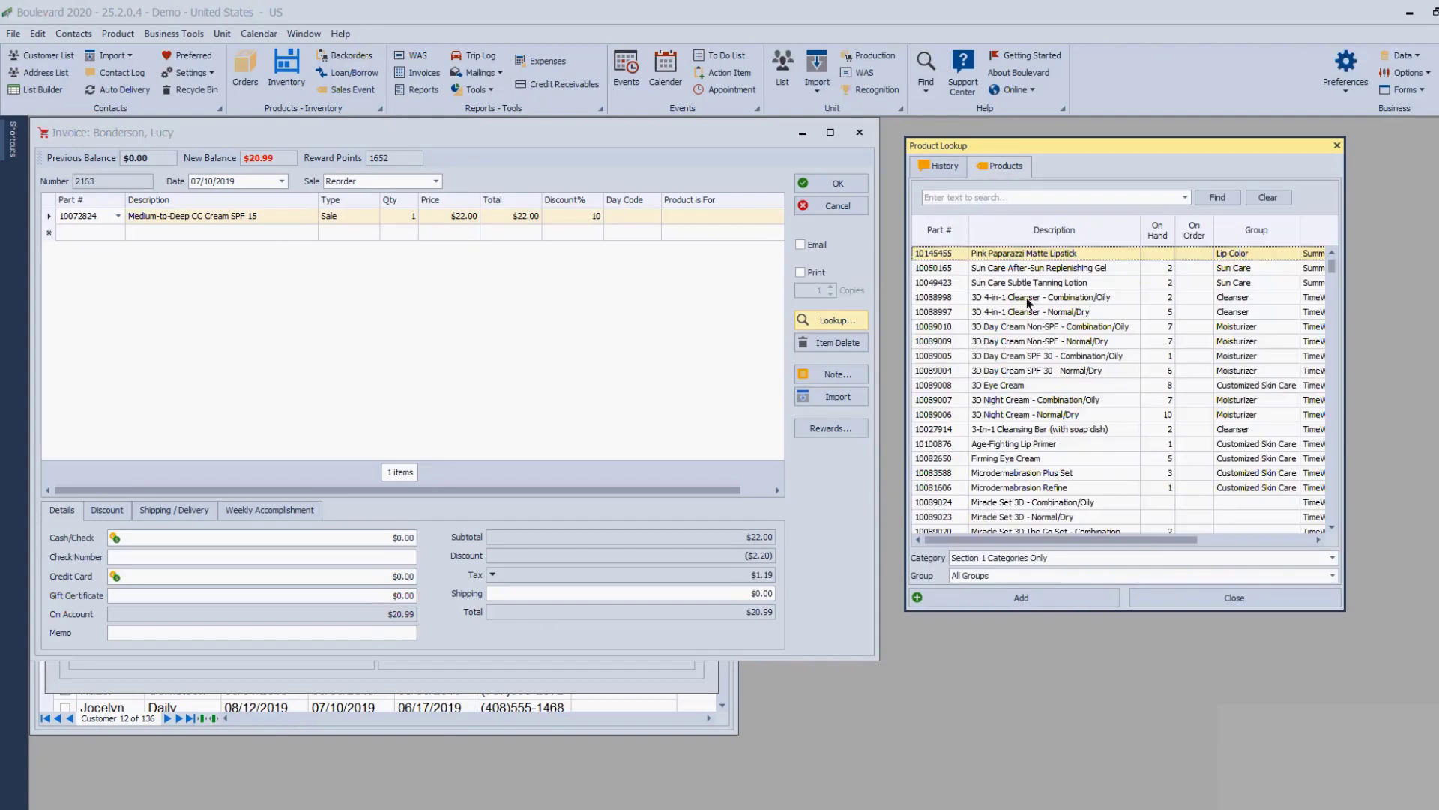
click(1236, 600)
click(151, 232)
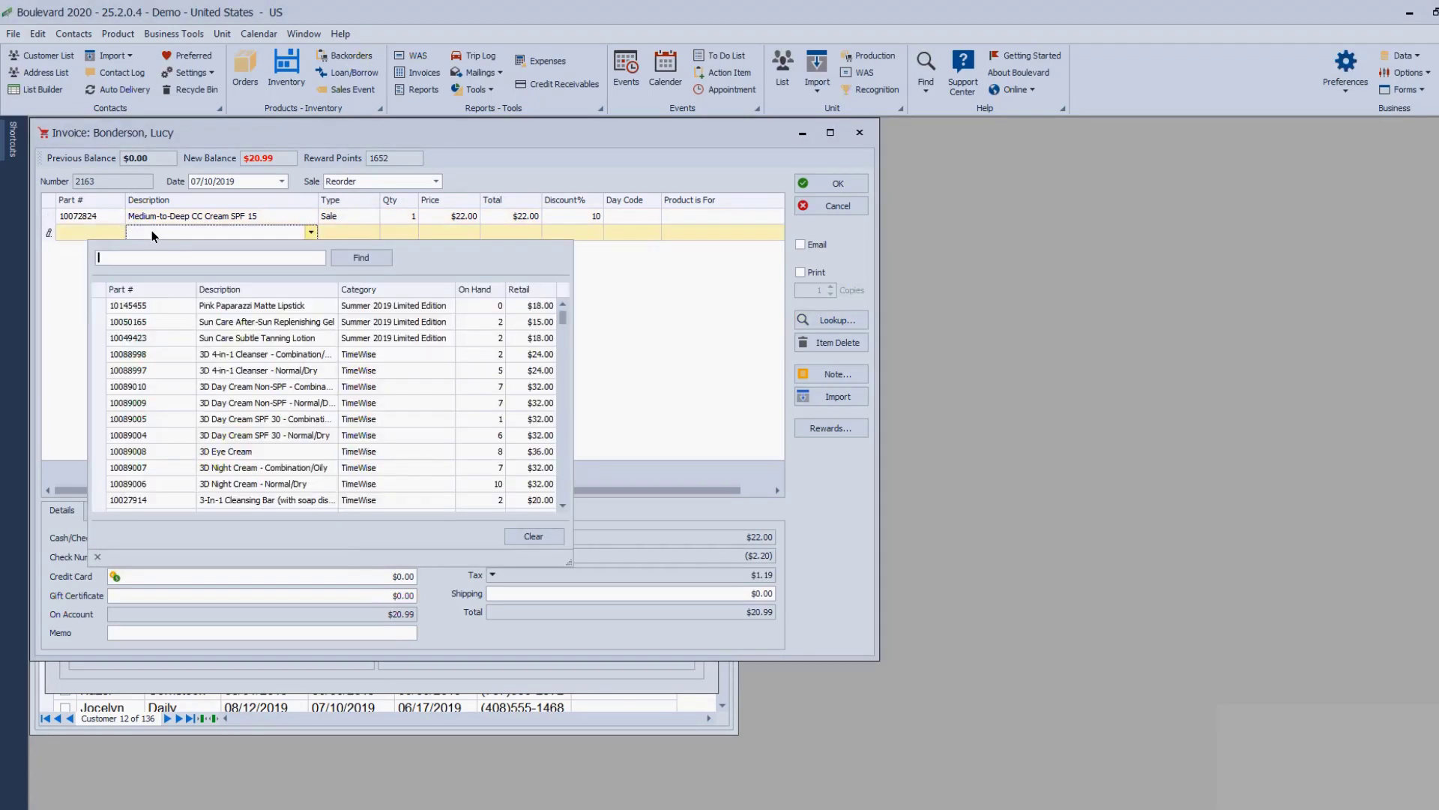
text(3d)
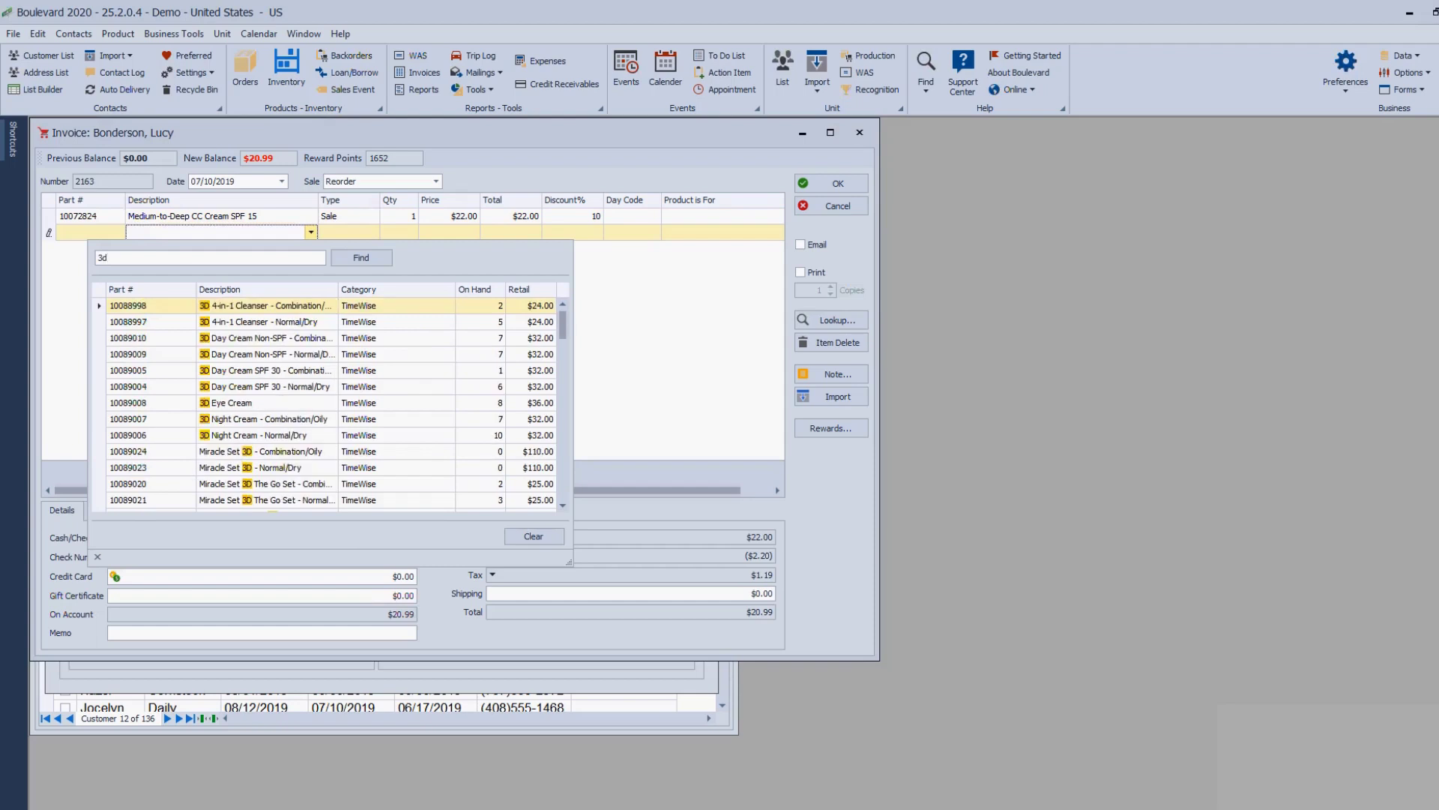
click(721, 296)
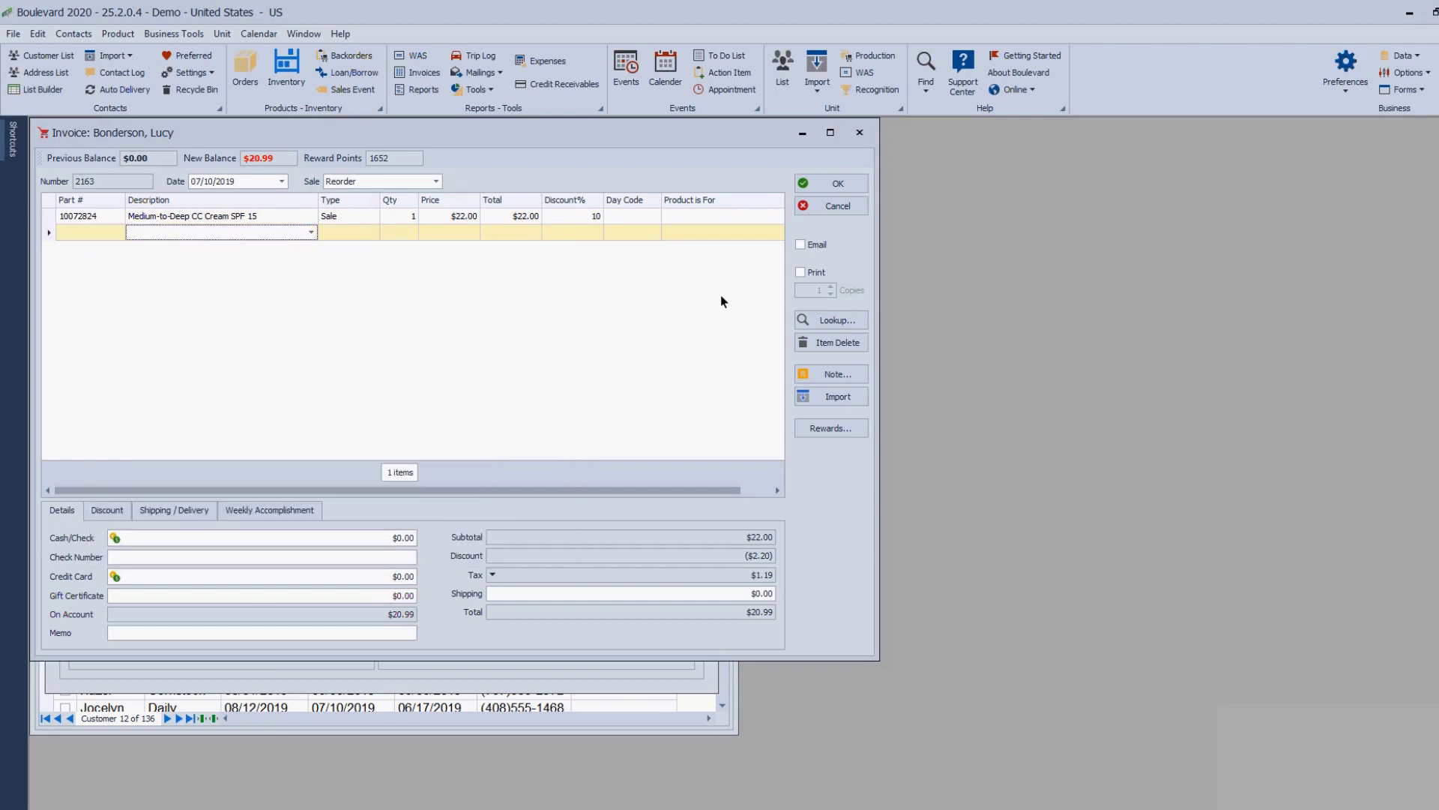
- Cancel the invoice without saving and close the customer's profile and the Customer List
click(852, 207)
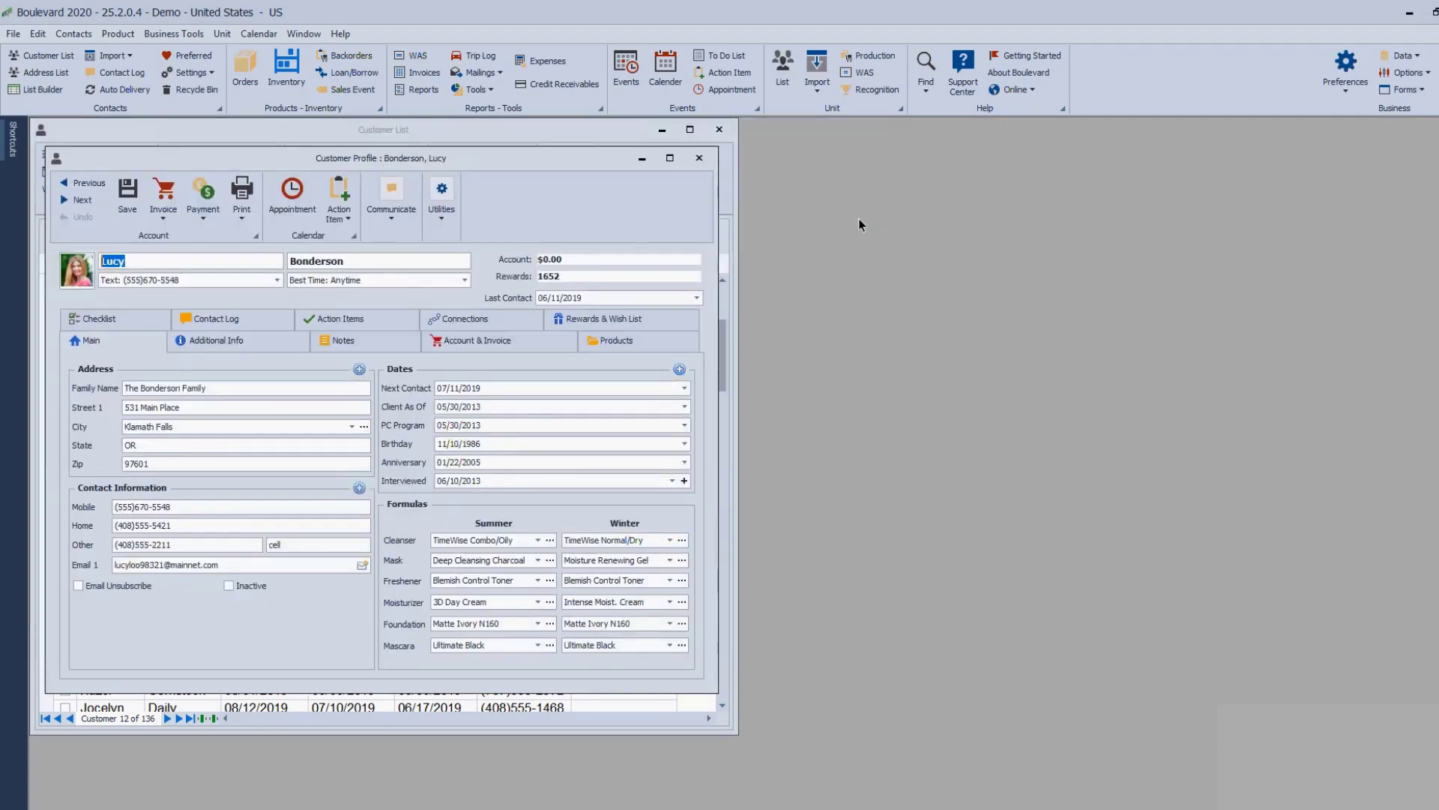
click(699, 158)
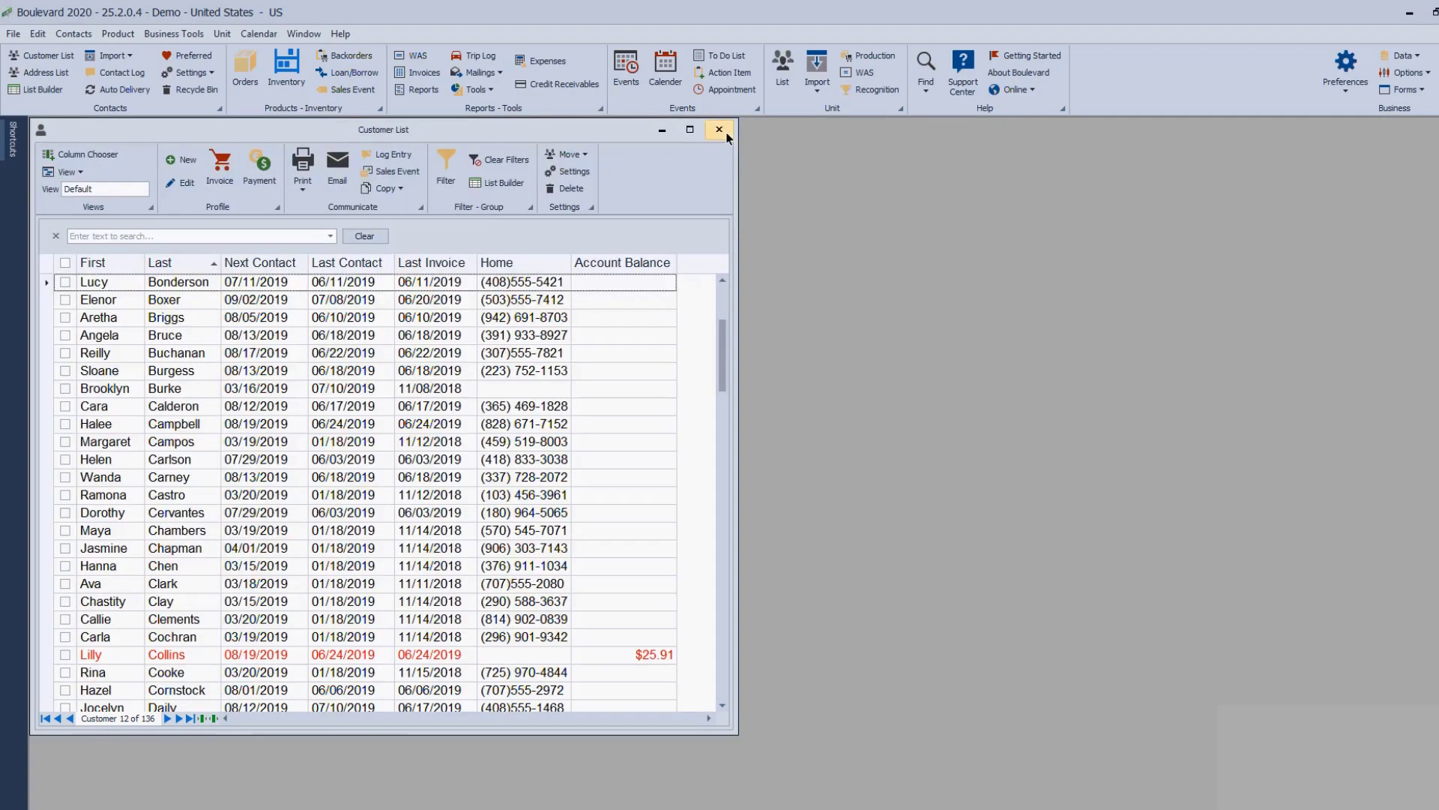
click(719, 129)
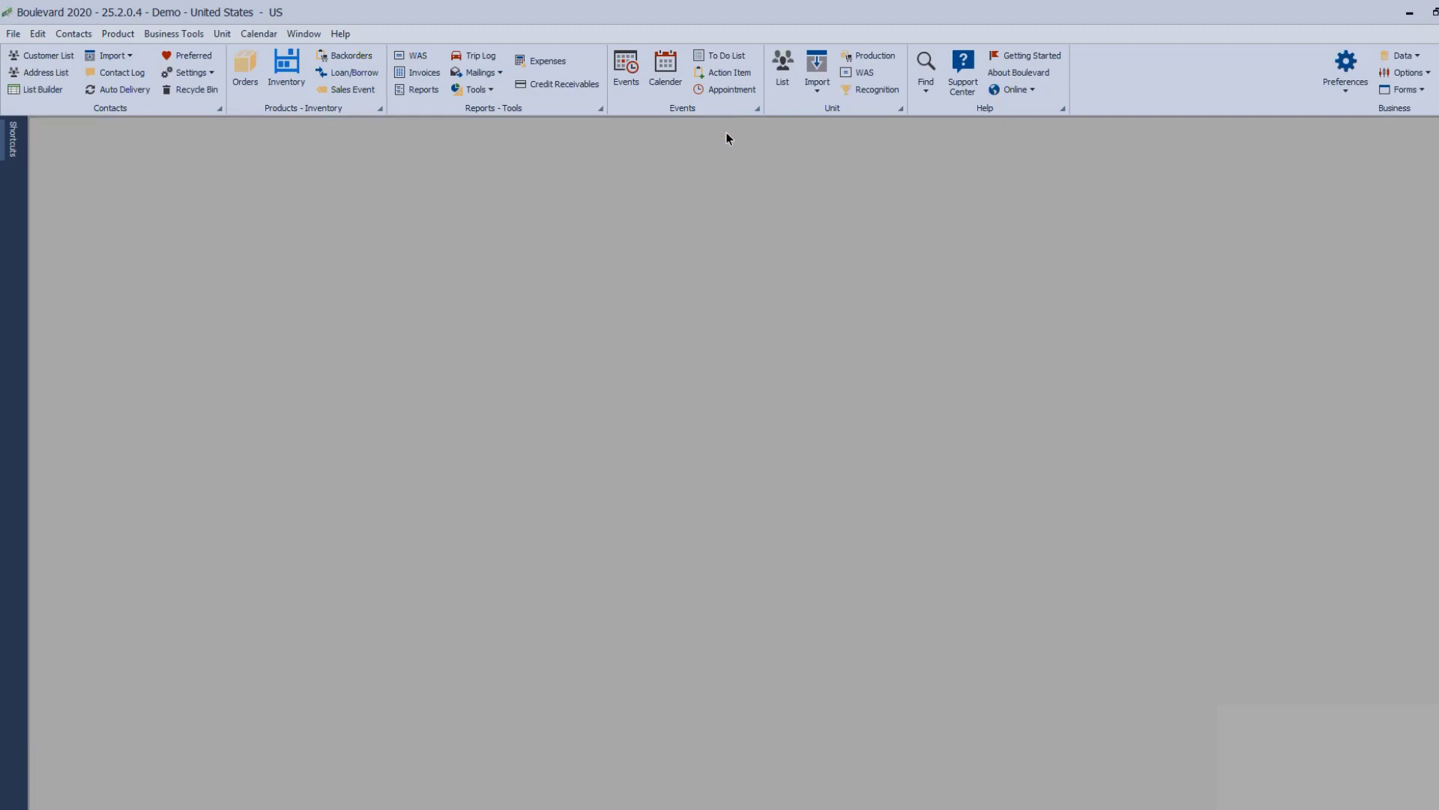
- Open the product inventory, move its window up near the workspace corner, and expand all product categories
click(285, 74)
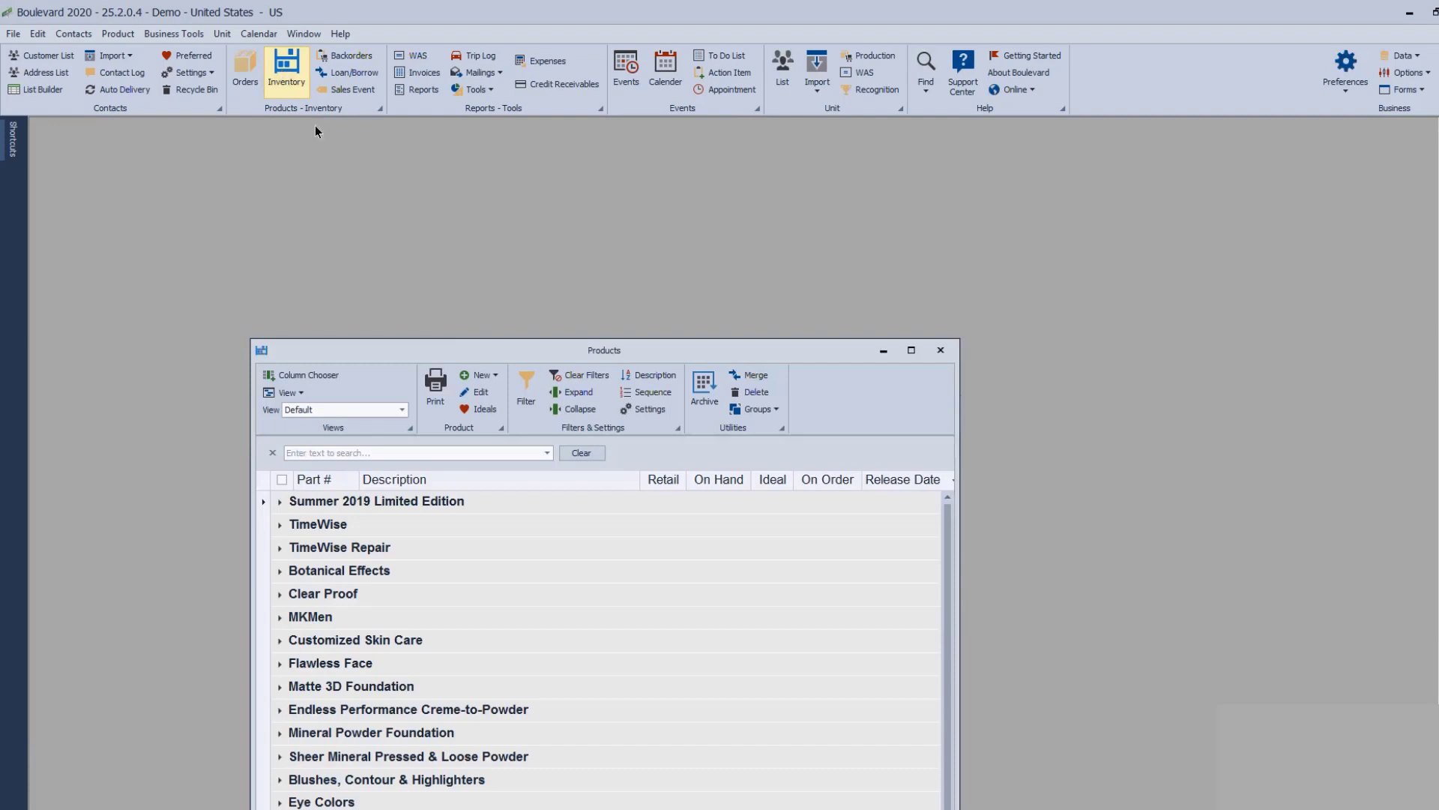
drag(461, 358, 292, 137)
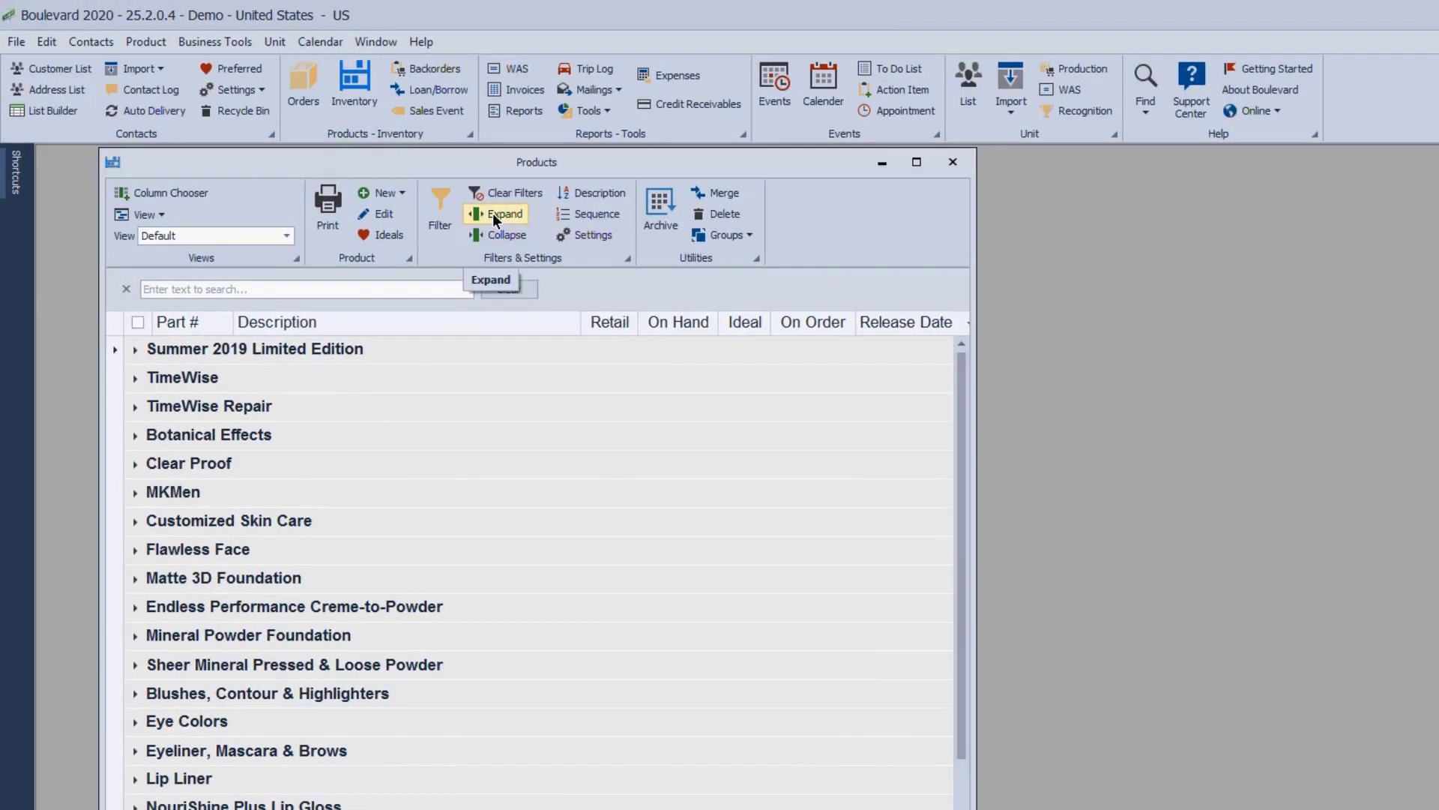
click(497, 214)
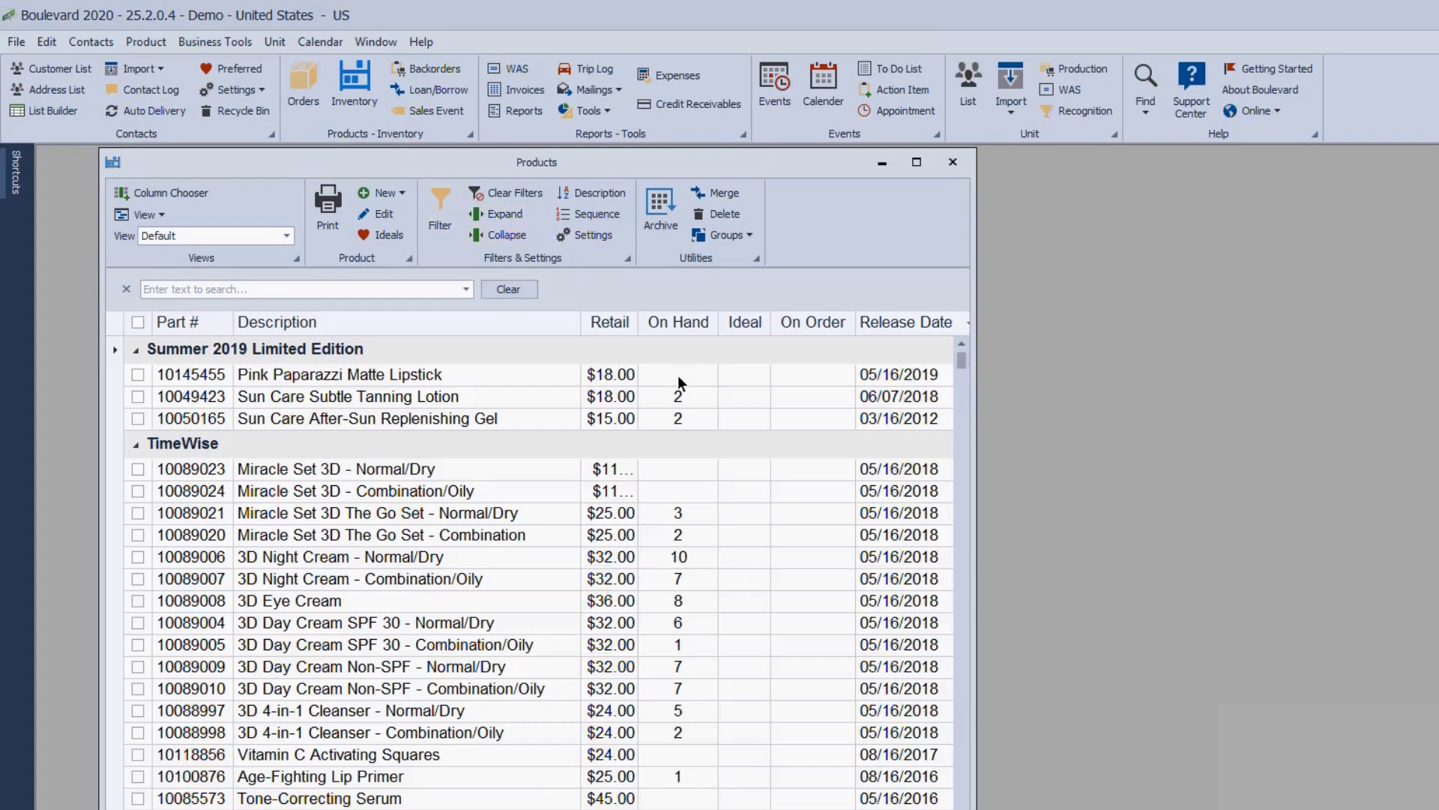
- Set the On Hand quantity of 3D Night Cream - Combination/Oily to 8
click(681, 576)
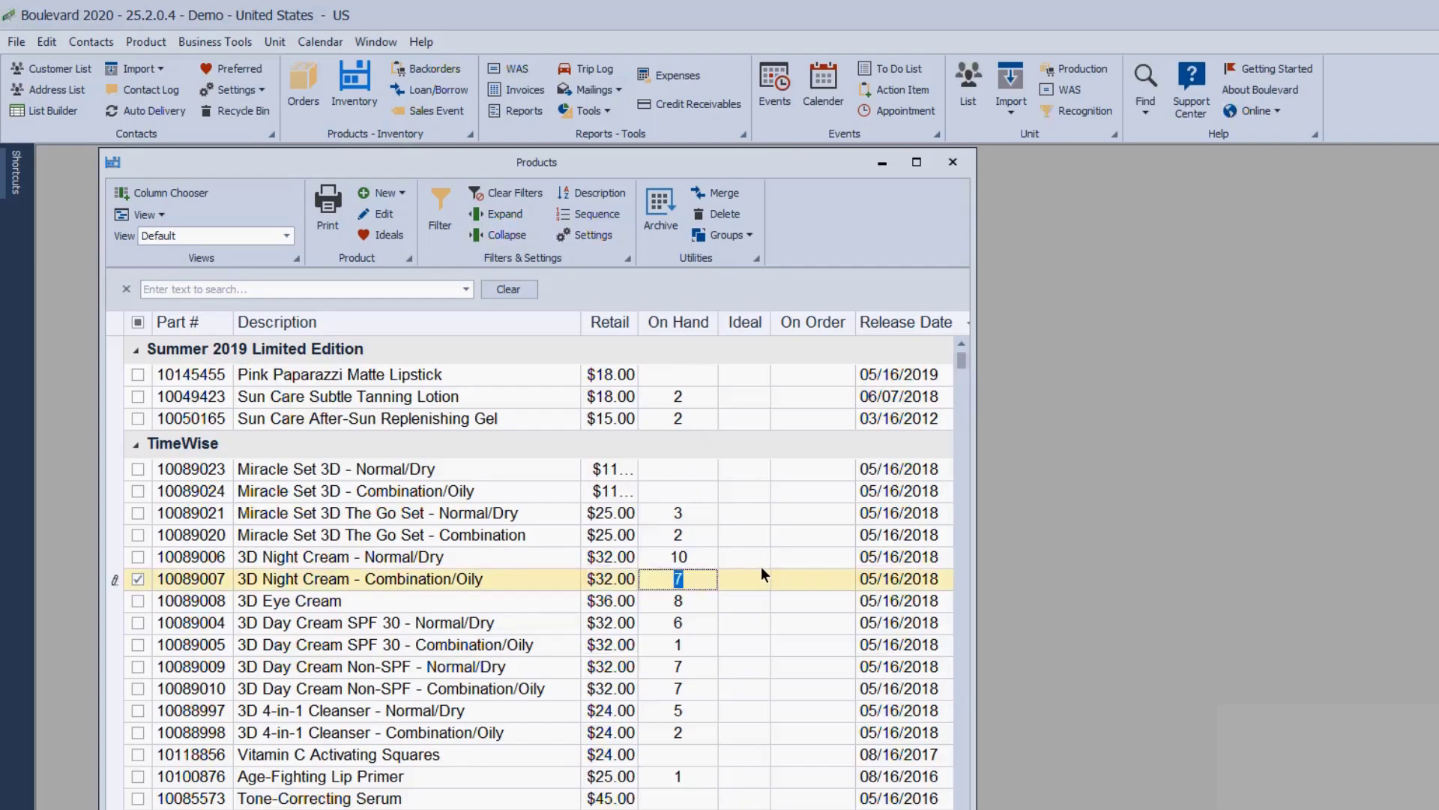
text(8)
key(Down)
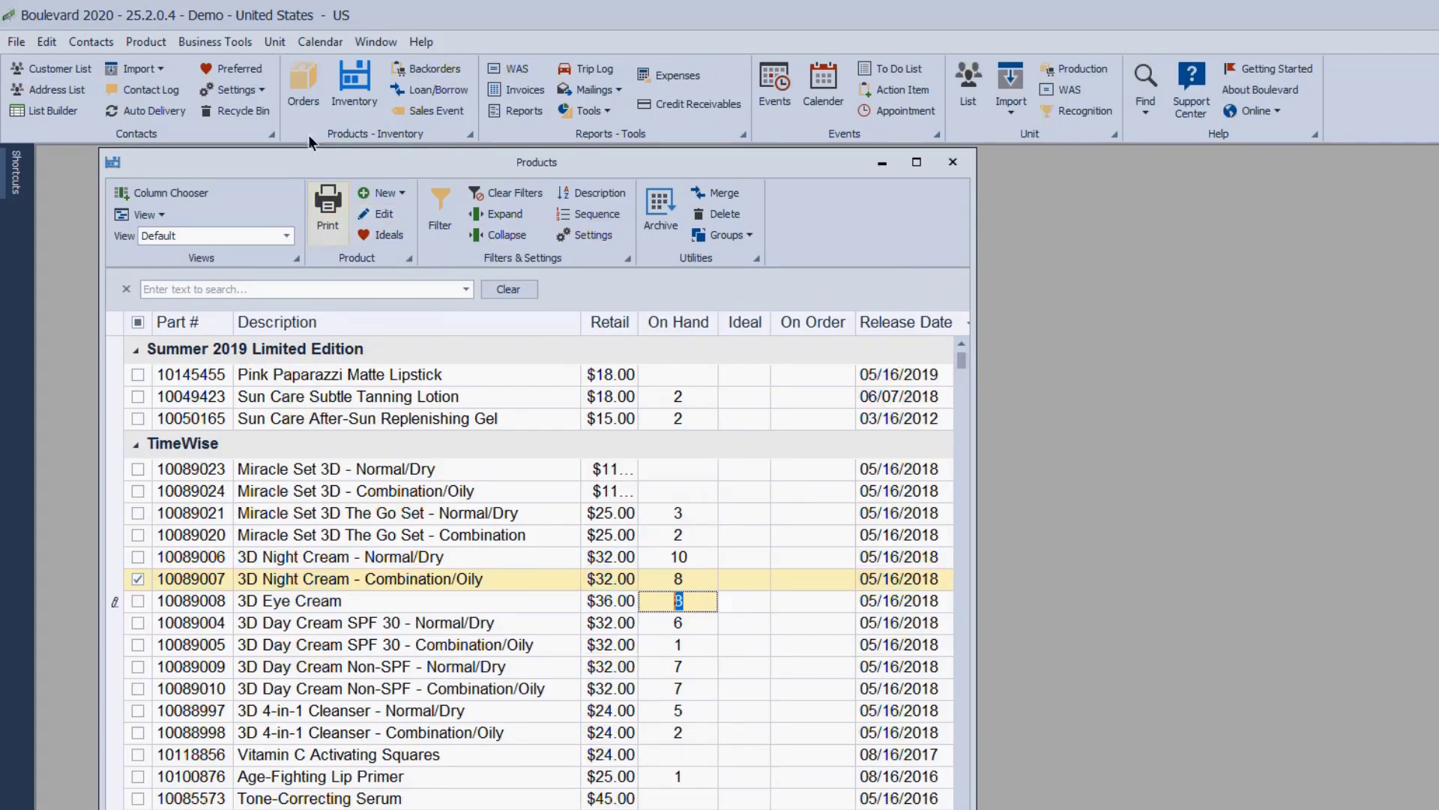
- Open Inventory Orders, review its discount and freight settings without changing them, and close the orders window
click(305, 88)
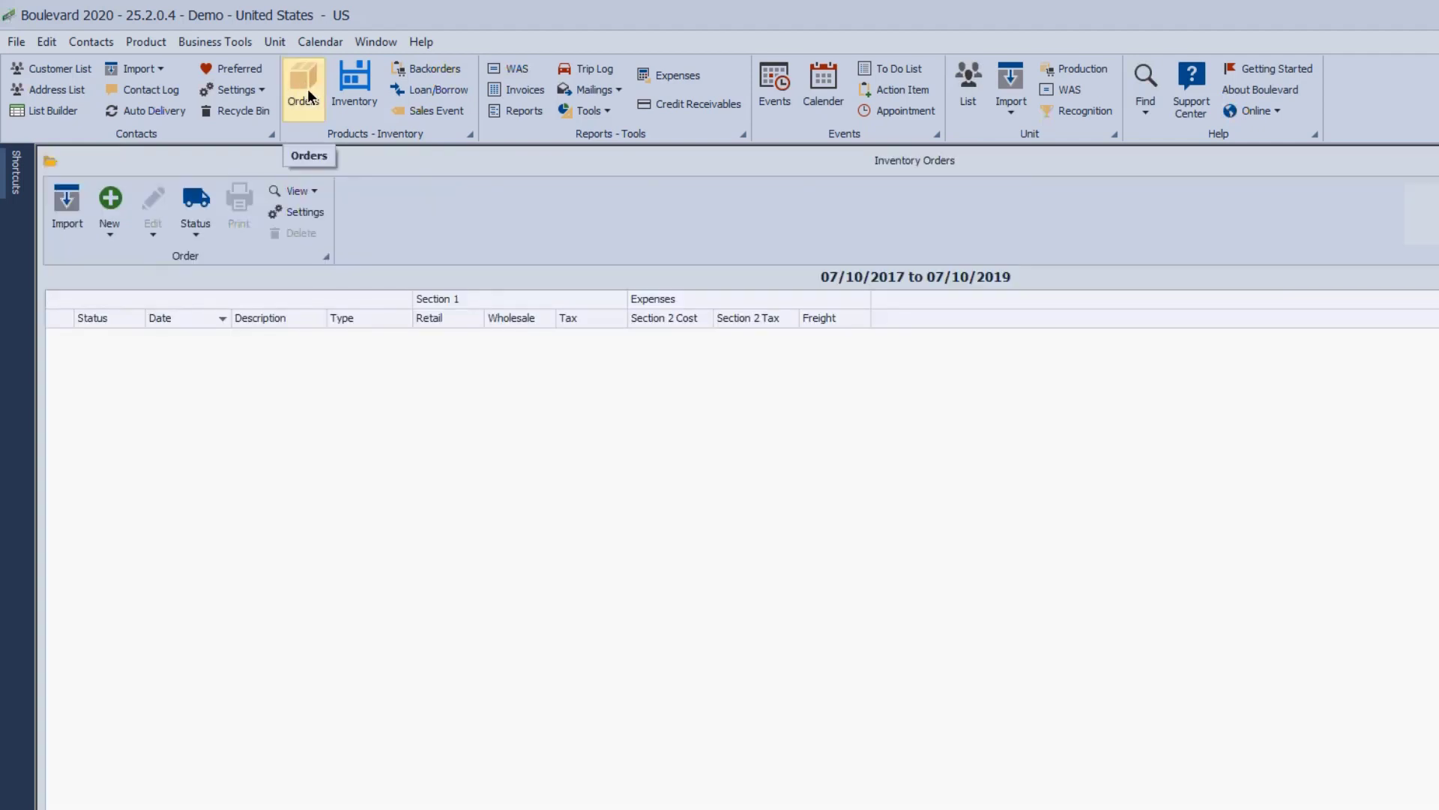
click(309, 215)
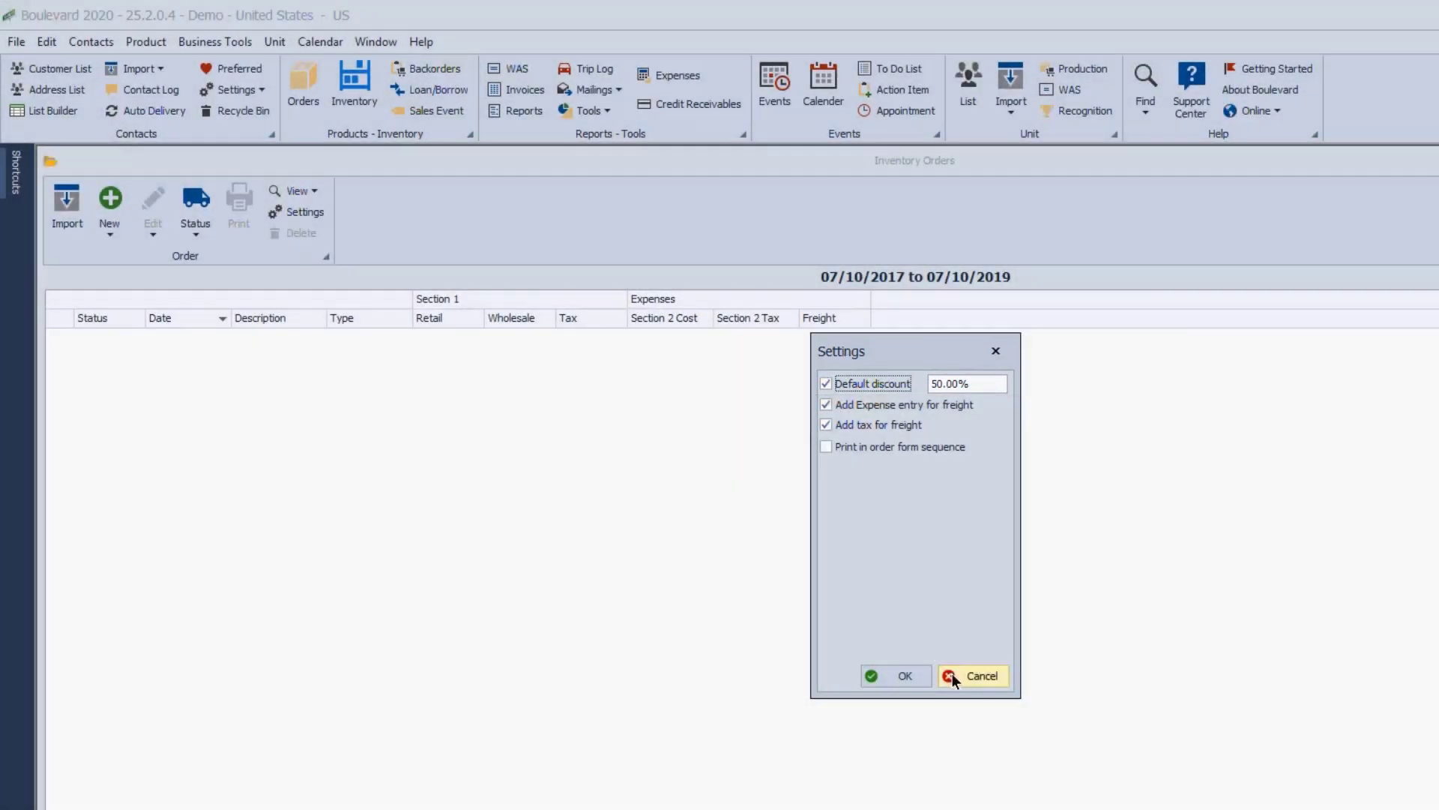
click(966, 675)
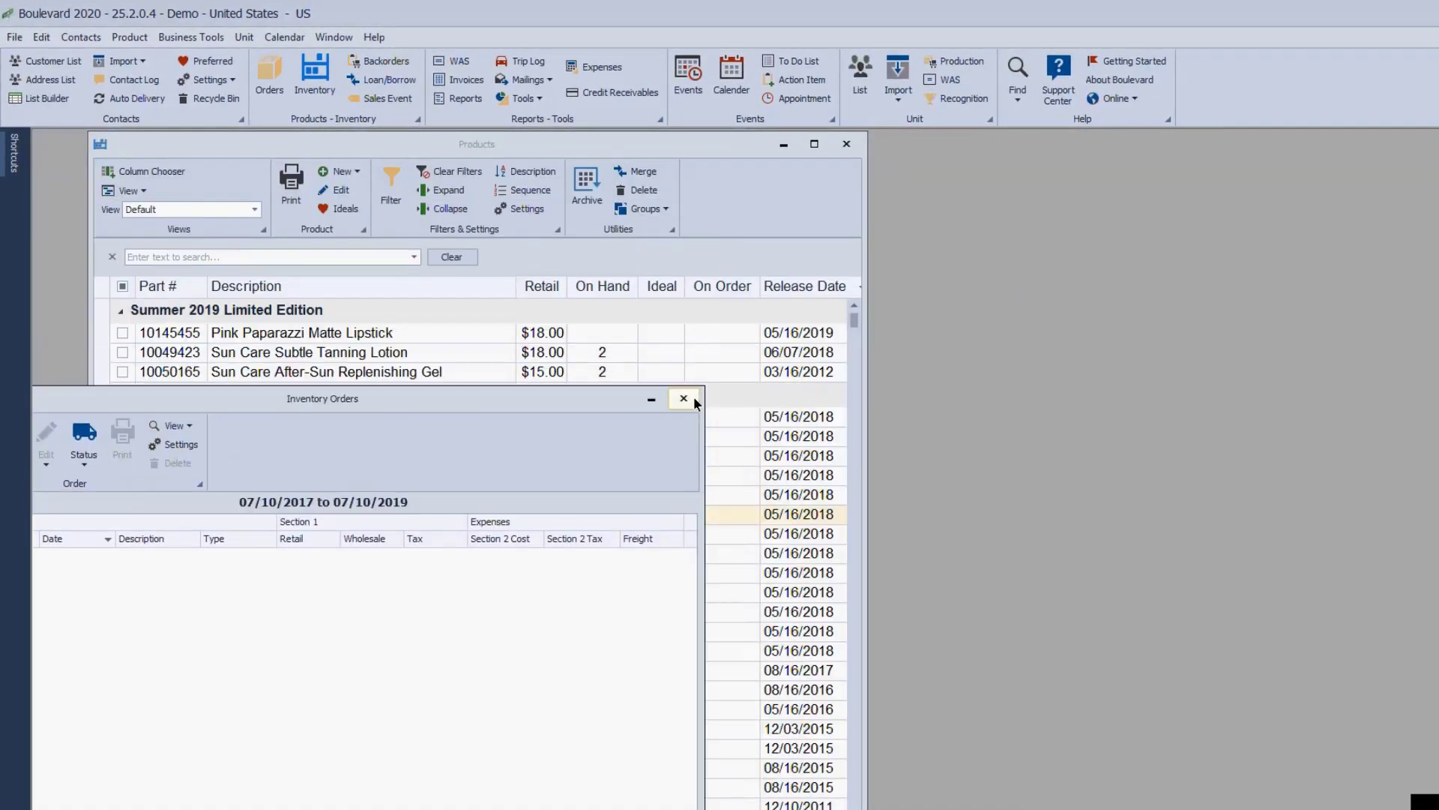
click(692, 397)
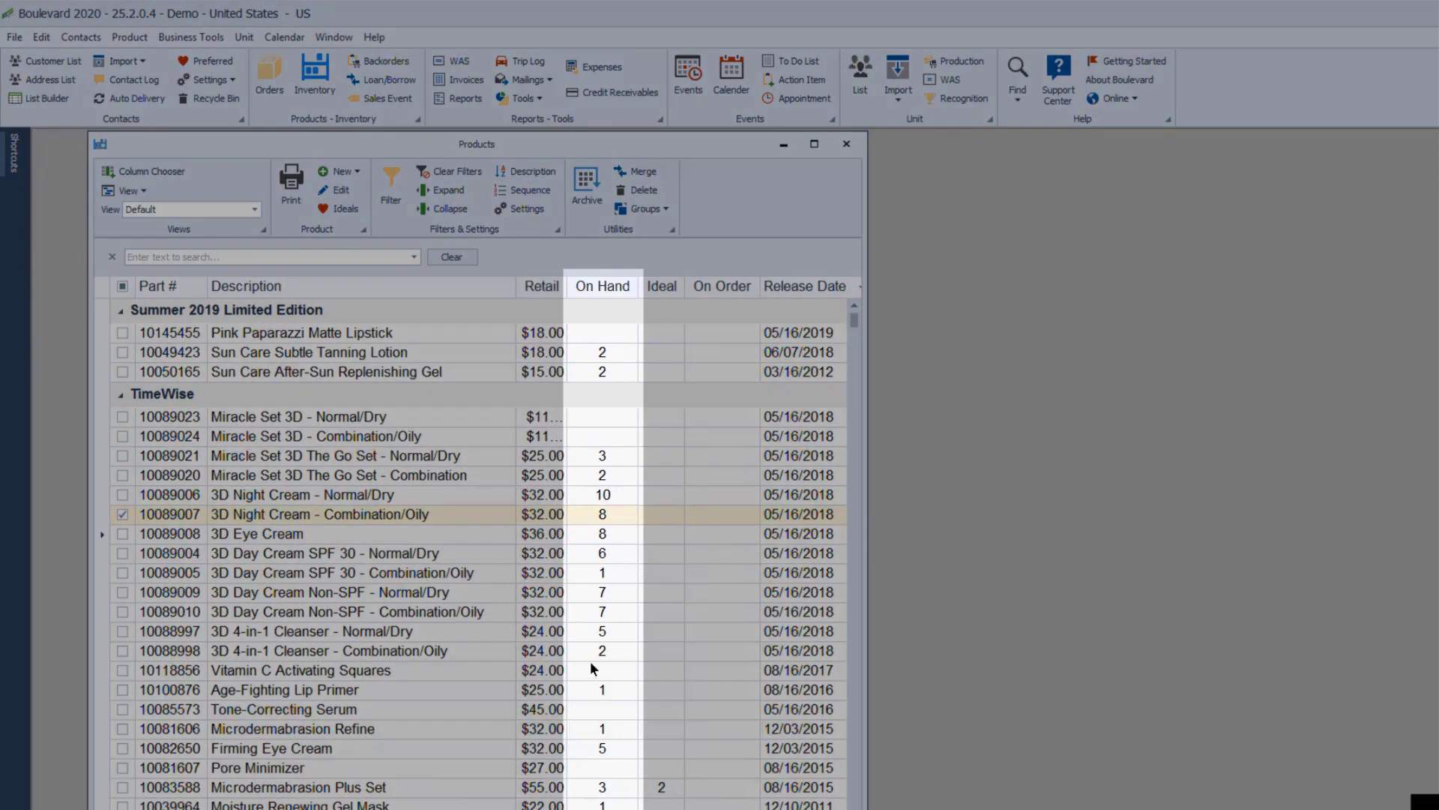
- Set On Hand quantities to 2 for Vitamin C Activating Squares, 1 for Age-Fighting Lip Primer and 2 for Tone-Correcting Serum
click(602, 669)
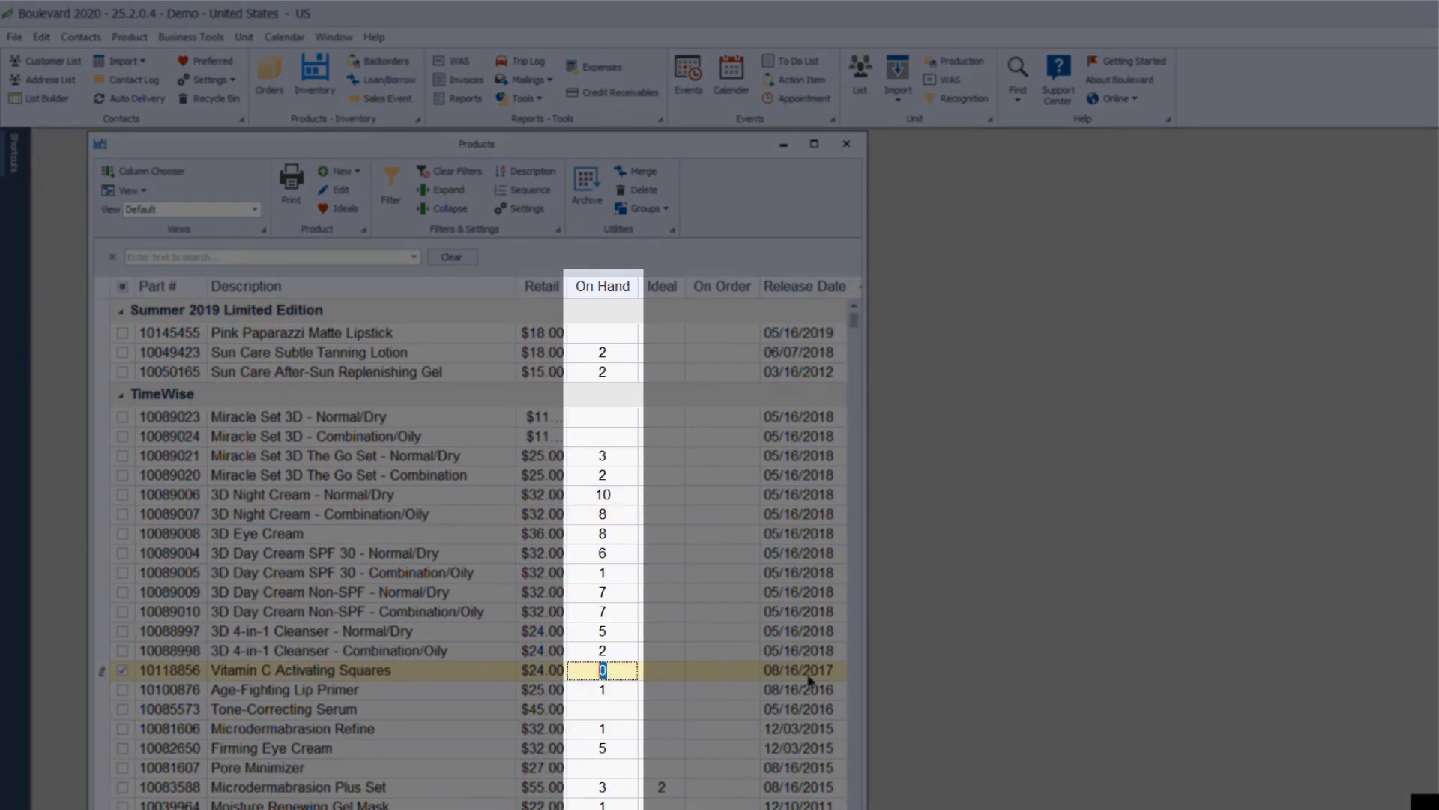
text(2)
key(Return)
text(1)
key(Return)
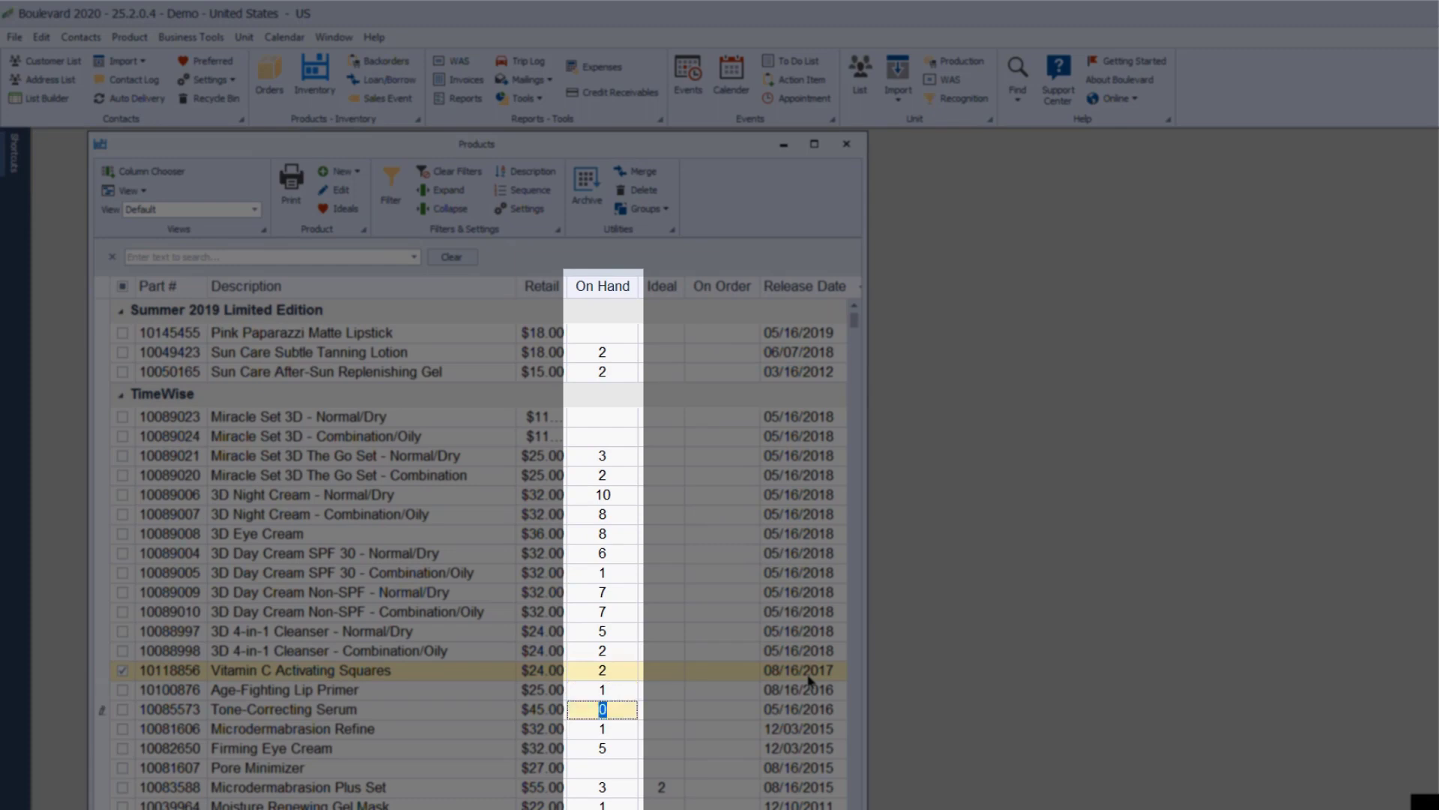
text(2)
key(Return)
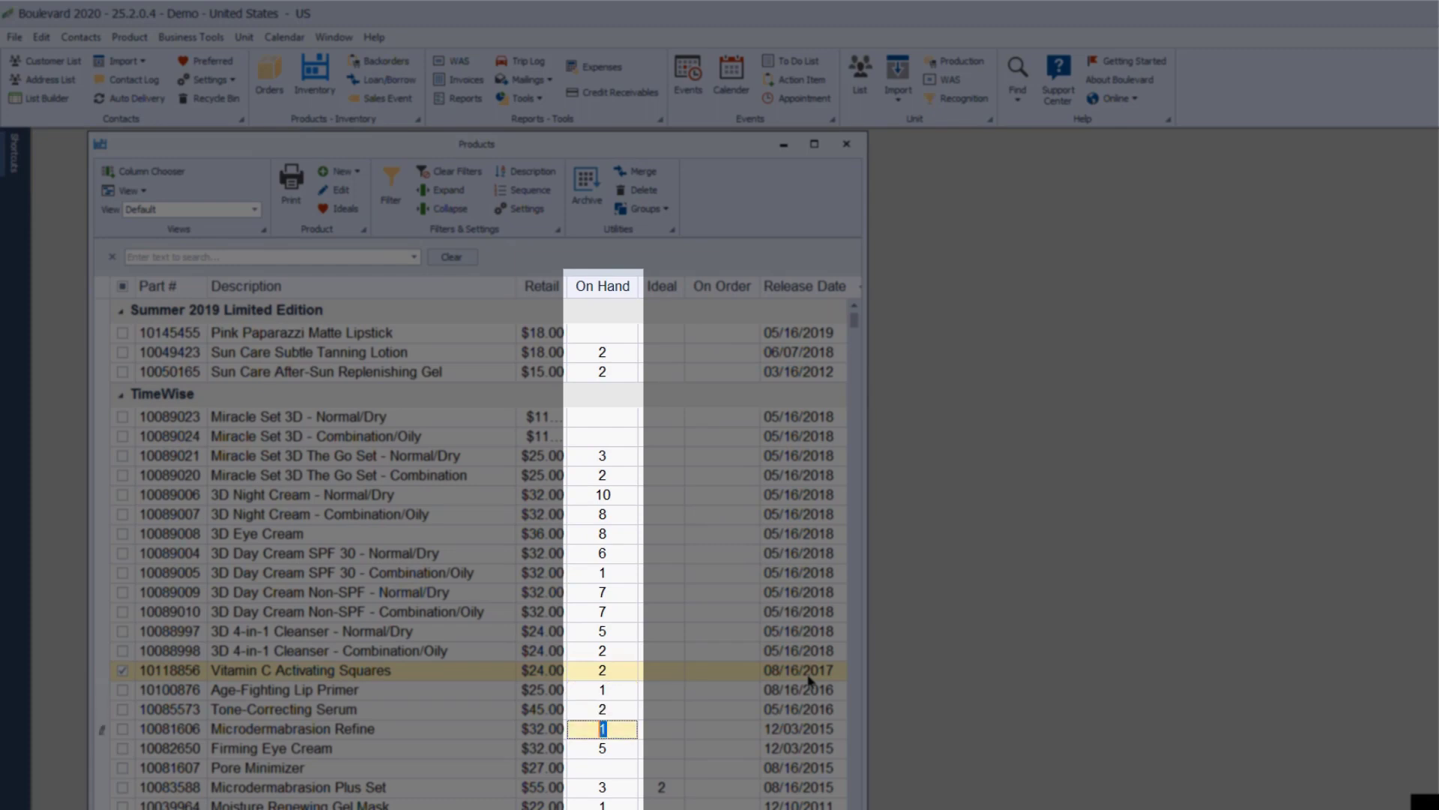
- Set the On Hand quantity of Pore Minimizer to 1
key(Return)
key(Return)
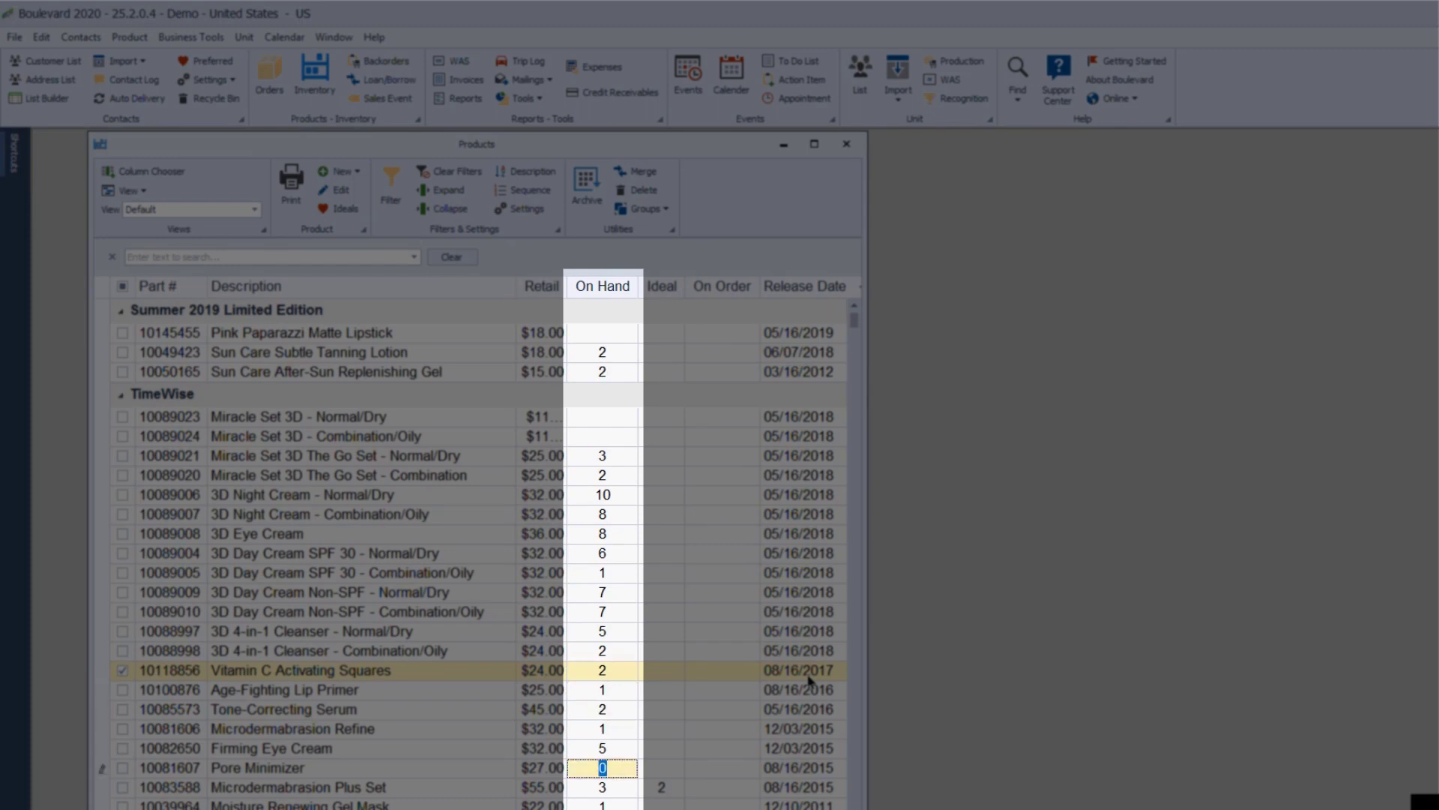
text(1)
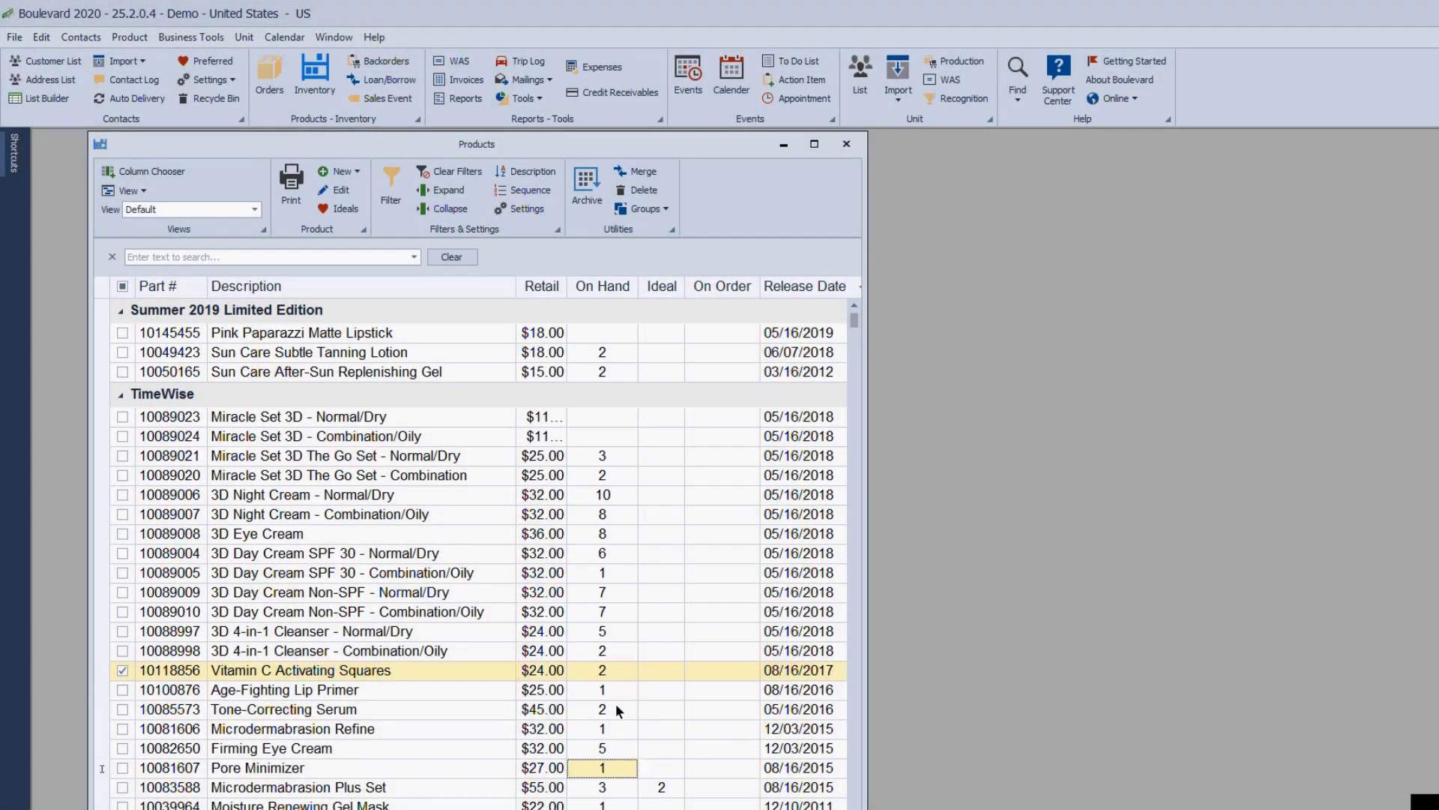
click(619, 710)
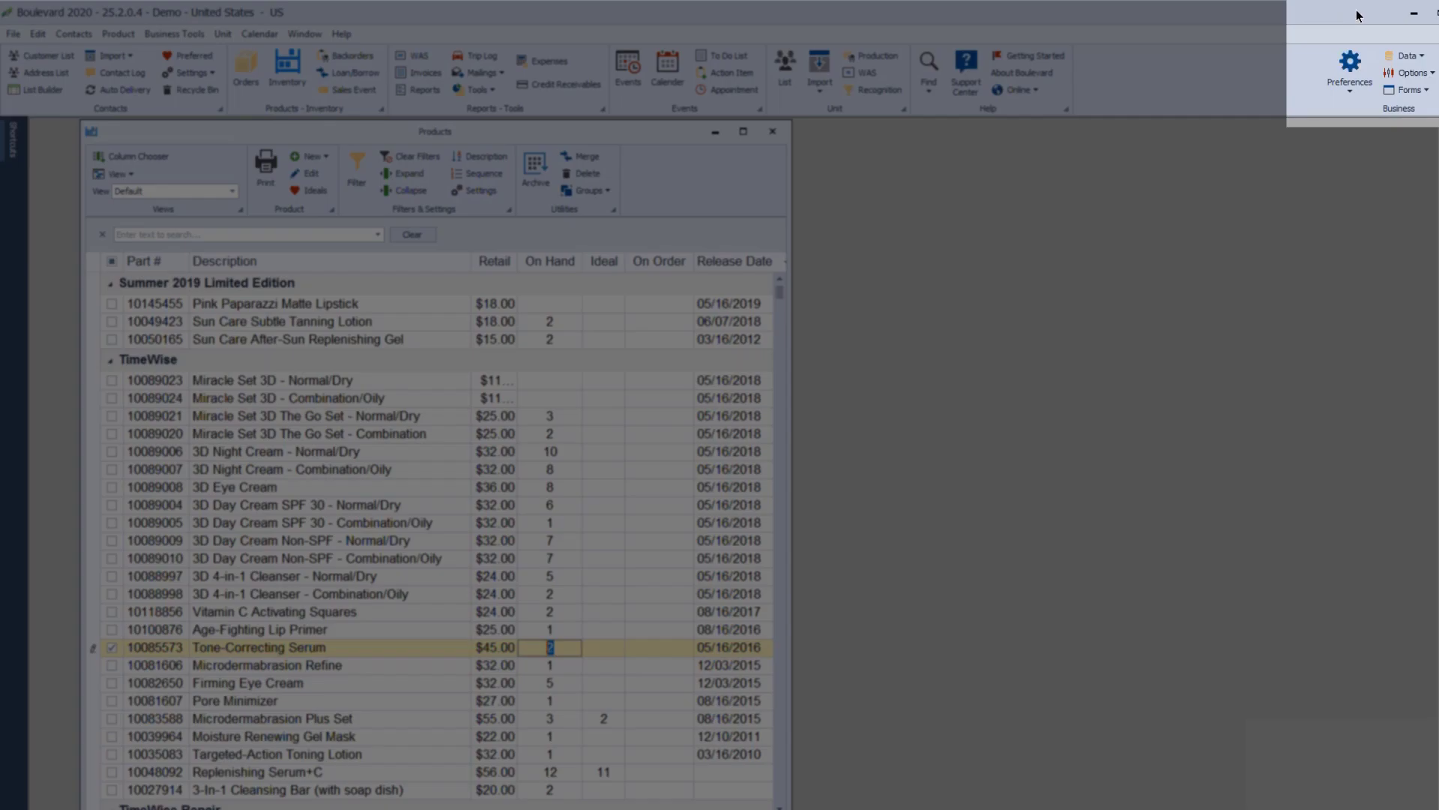
- Restore the main window from its maximized size and narrow it until the Unit and Help toolbar groups collapse
double_click(1357, 15)
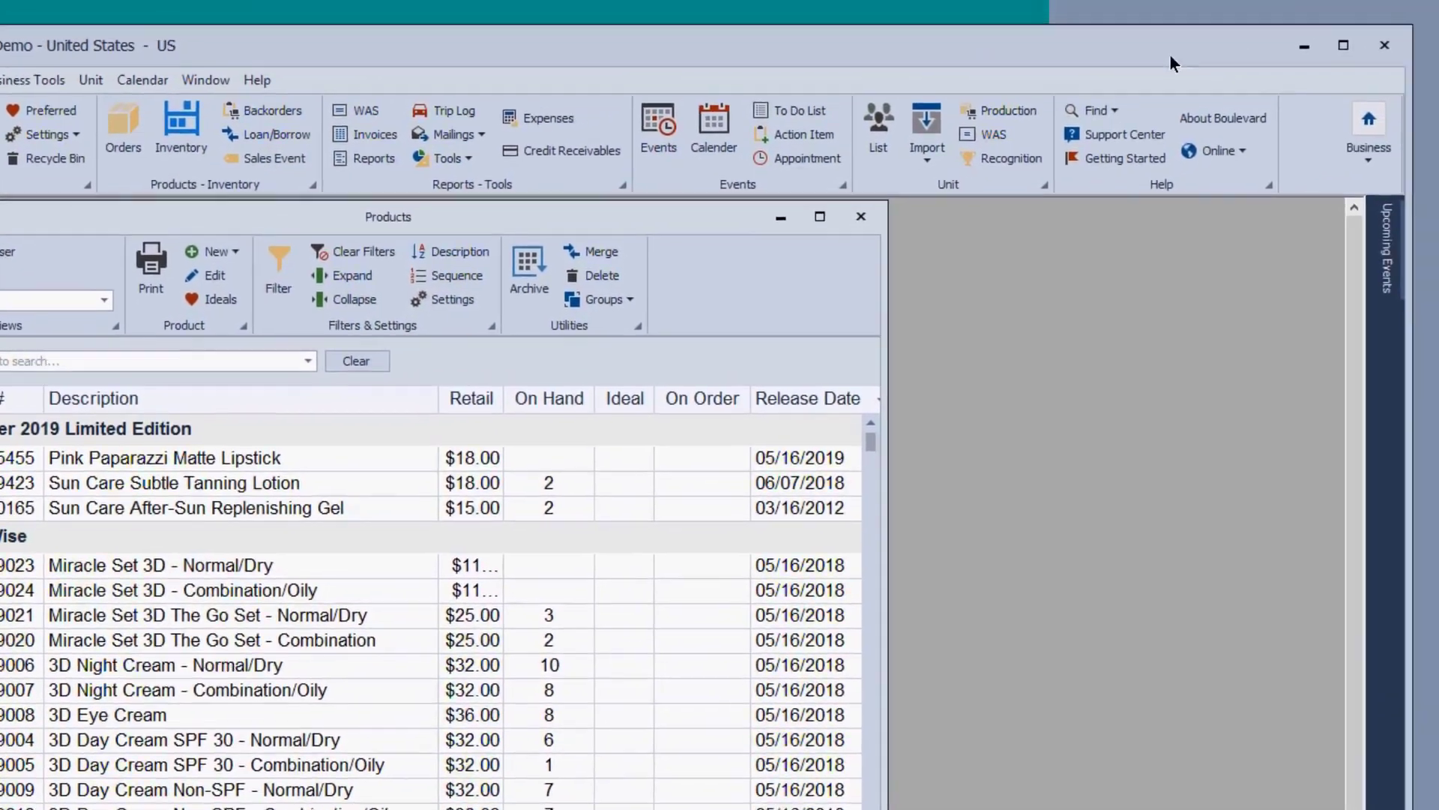
drag(1170, 56, 871, 61)
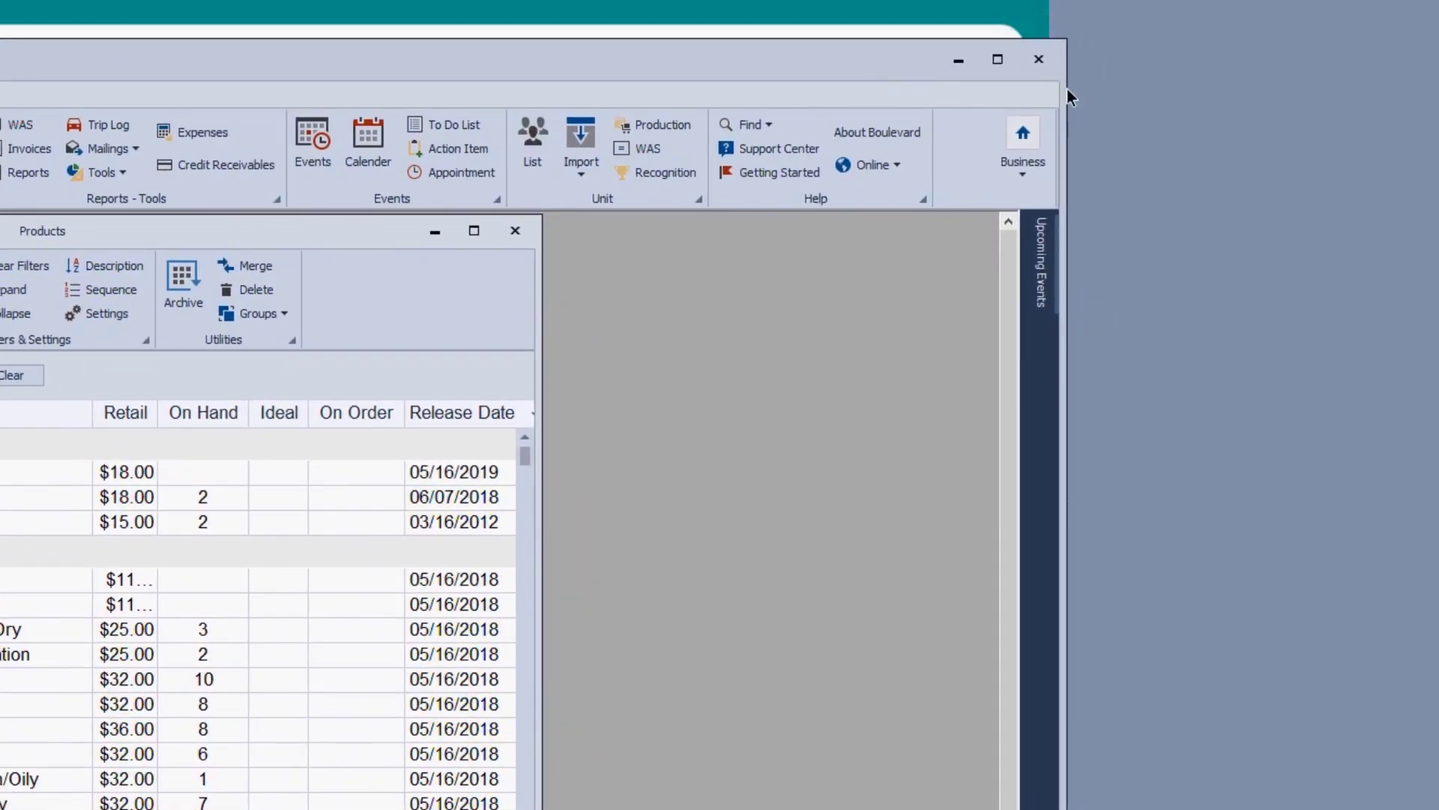
drag(1067, 96, 817, 108)
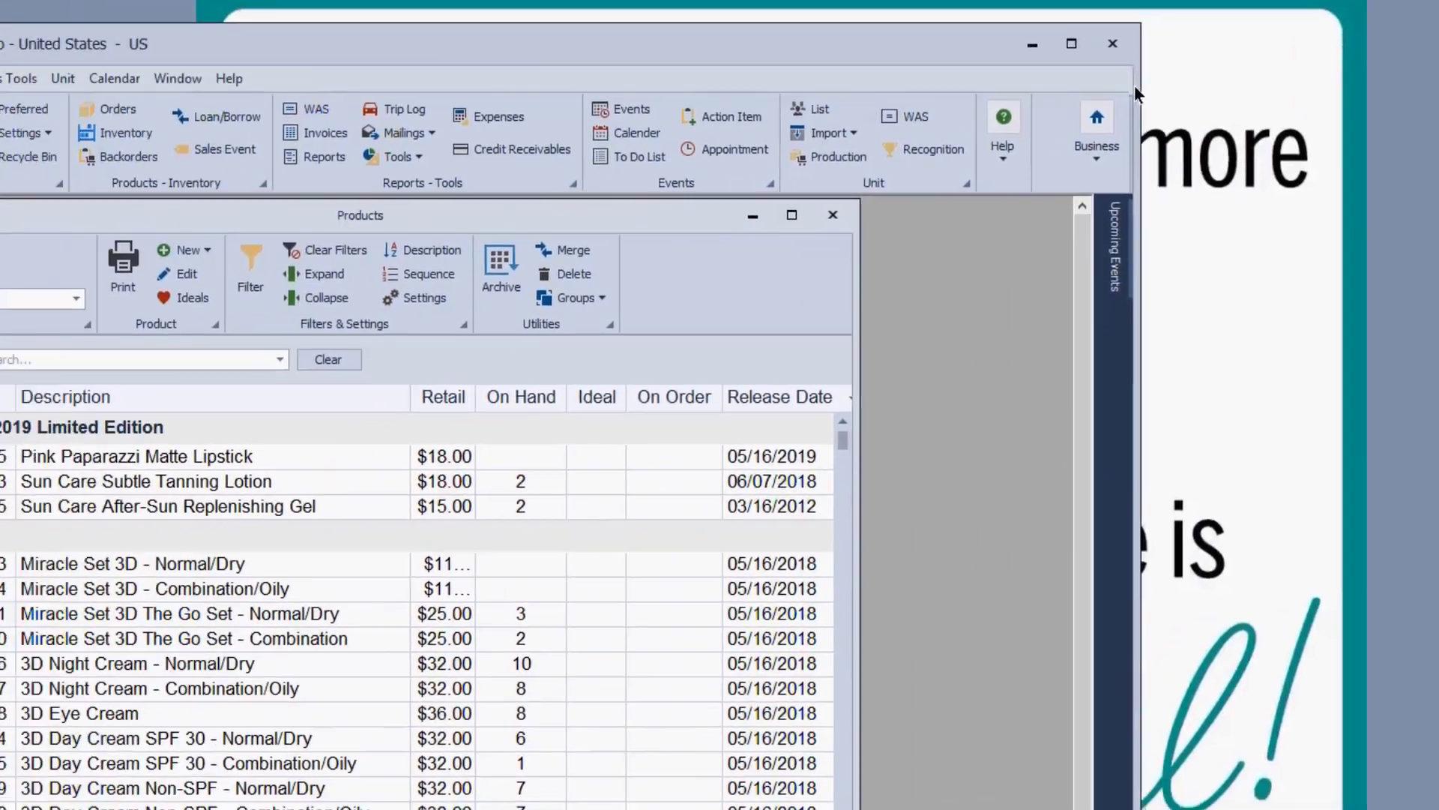
drag(1137, 94, 1024, 98)
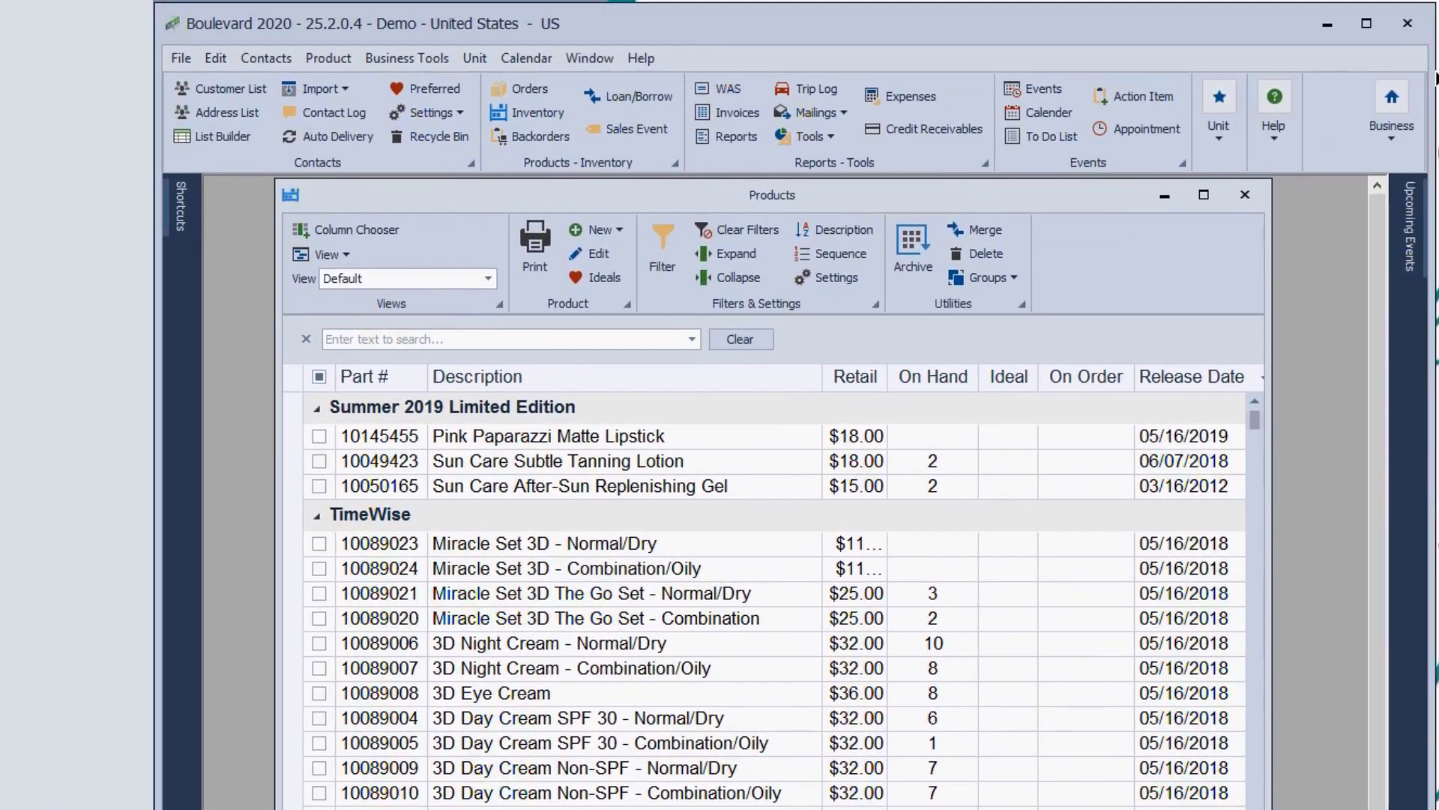
mouse_move(1436, 78)
mouse_down()
mouse_move(1399, 83)
mouse_move(1417, 90)
mouse_up()
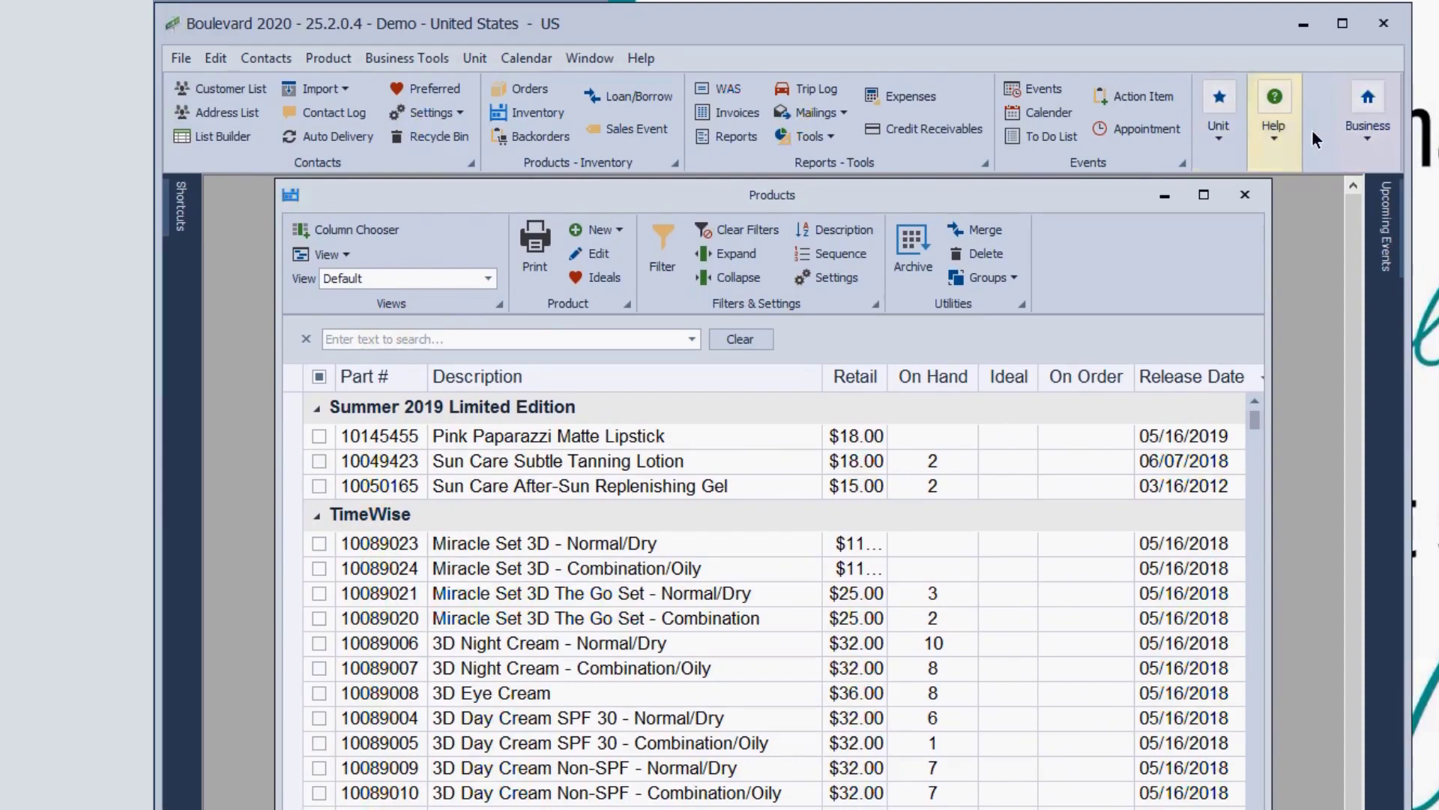
- View the commands in the collapsed Help toolbar group and adjust the main window's width again
click(1283, 153)
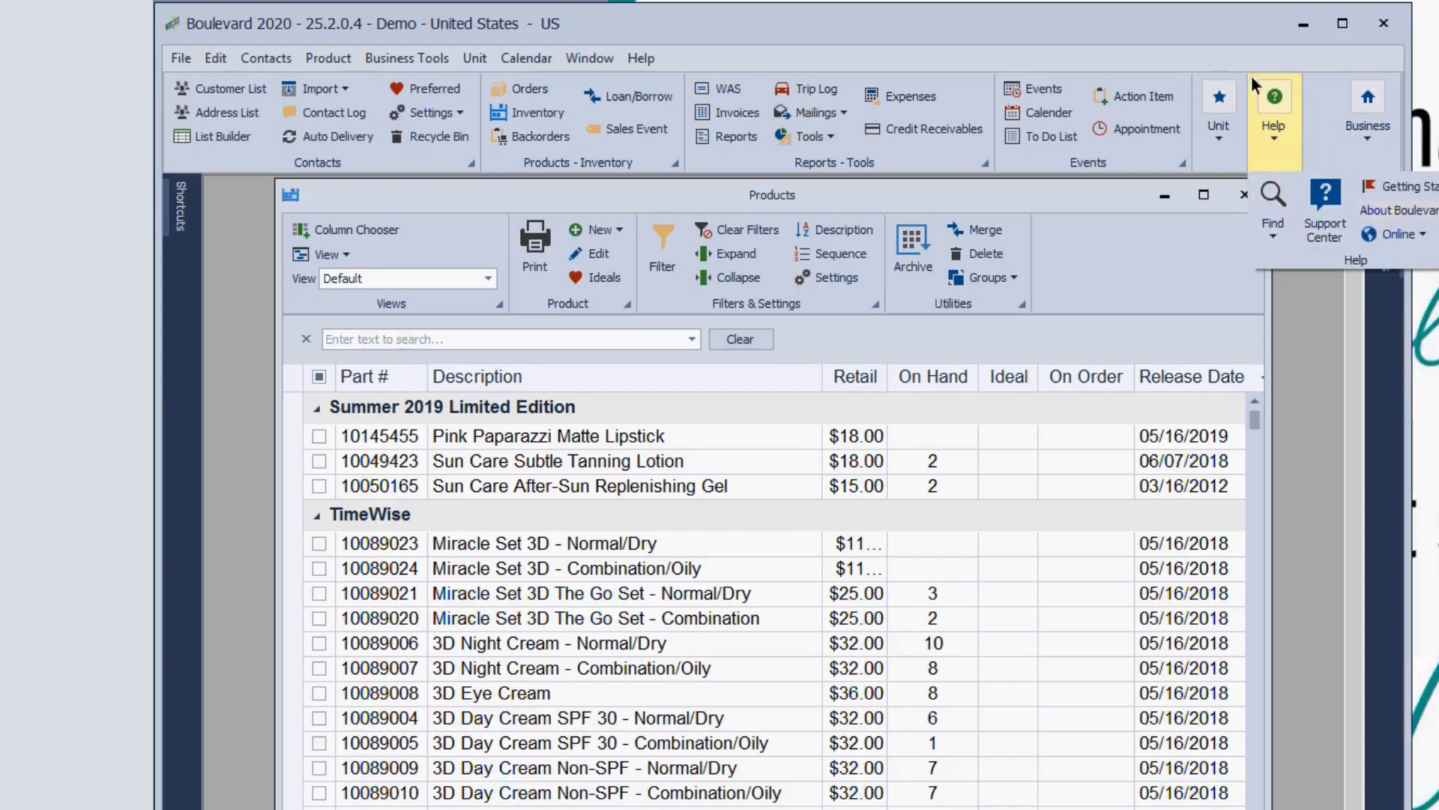
click(1256, 36)
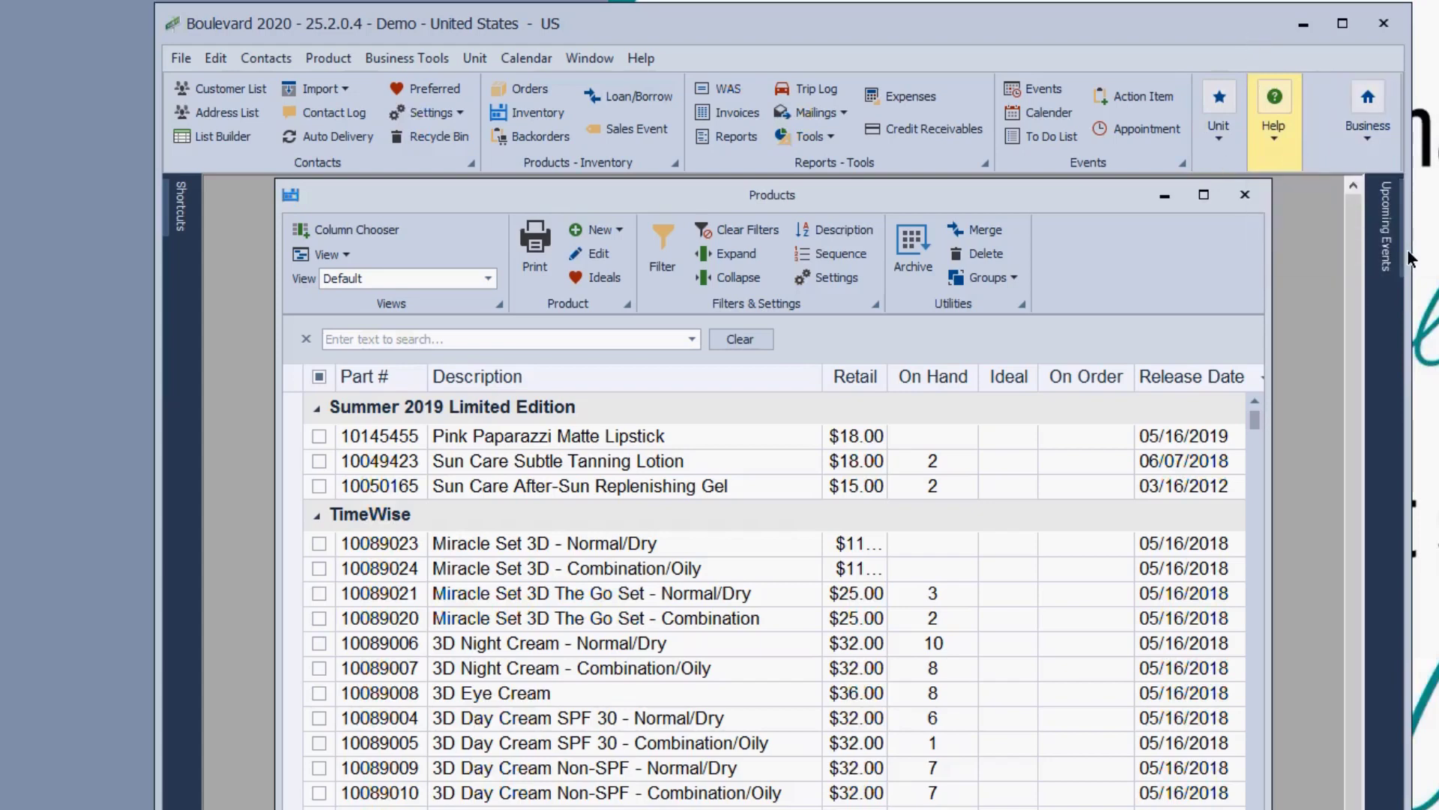
drag(1409, 259, 1361, 243)
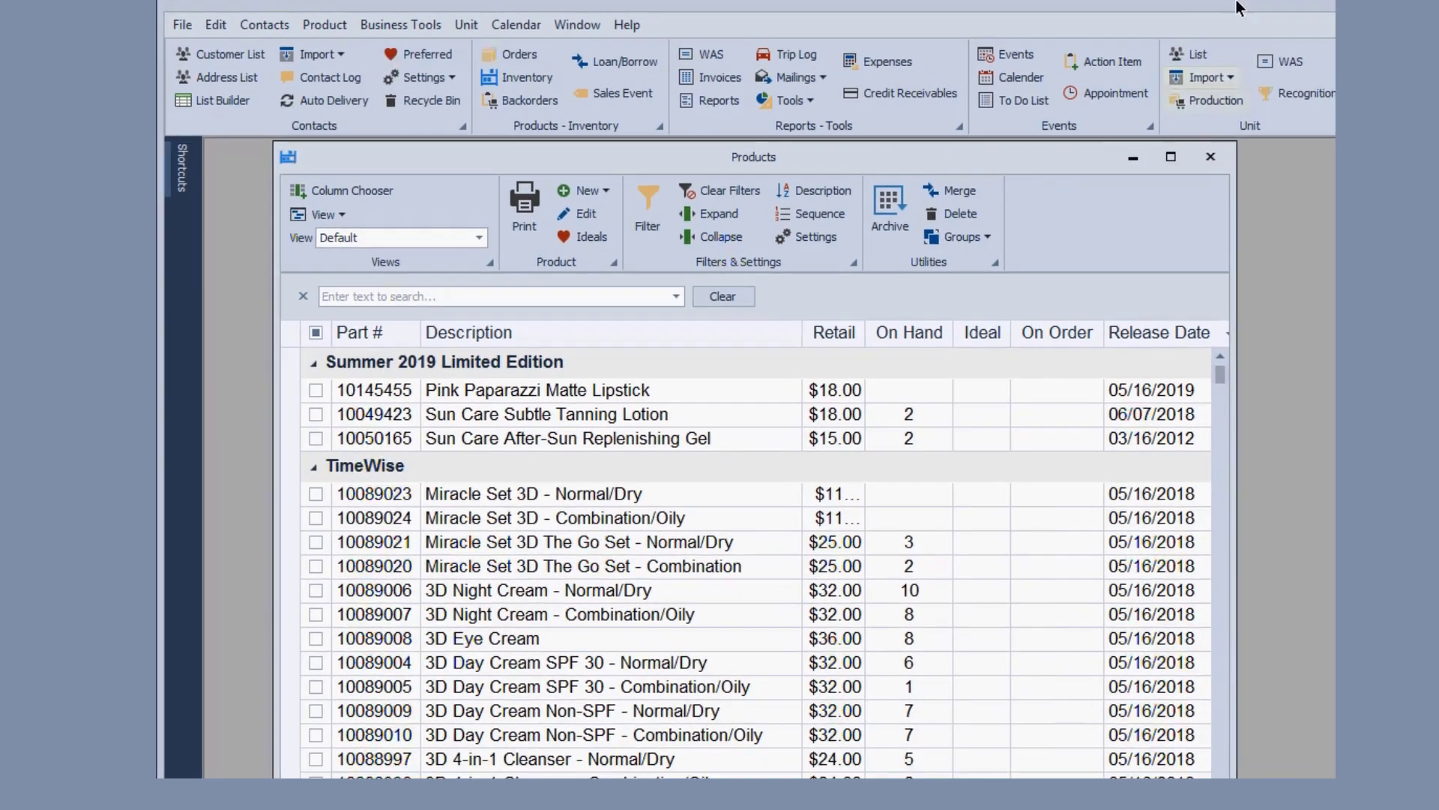
click(940, 809)
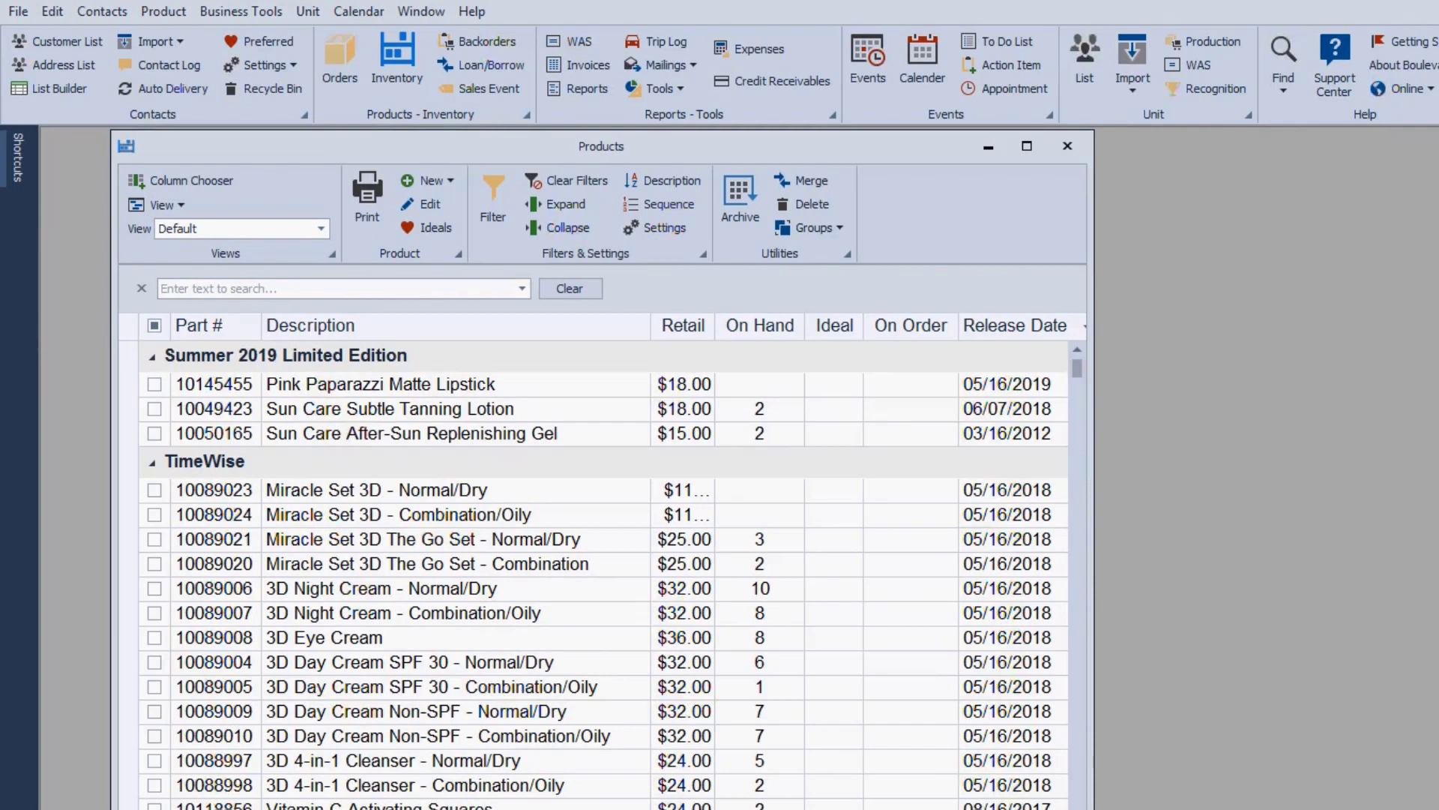
- Open the Backup settings in Preferences and shift the dialog slightly upward
click(52, 11)
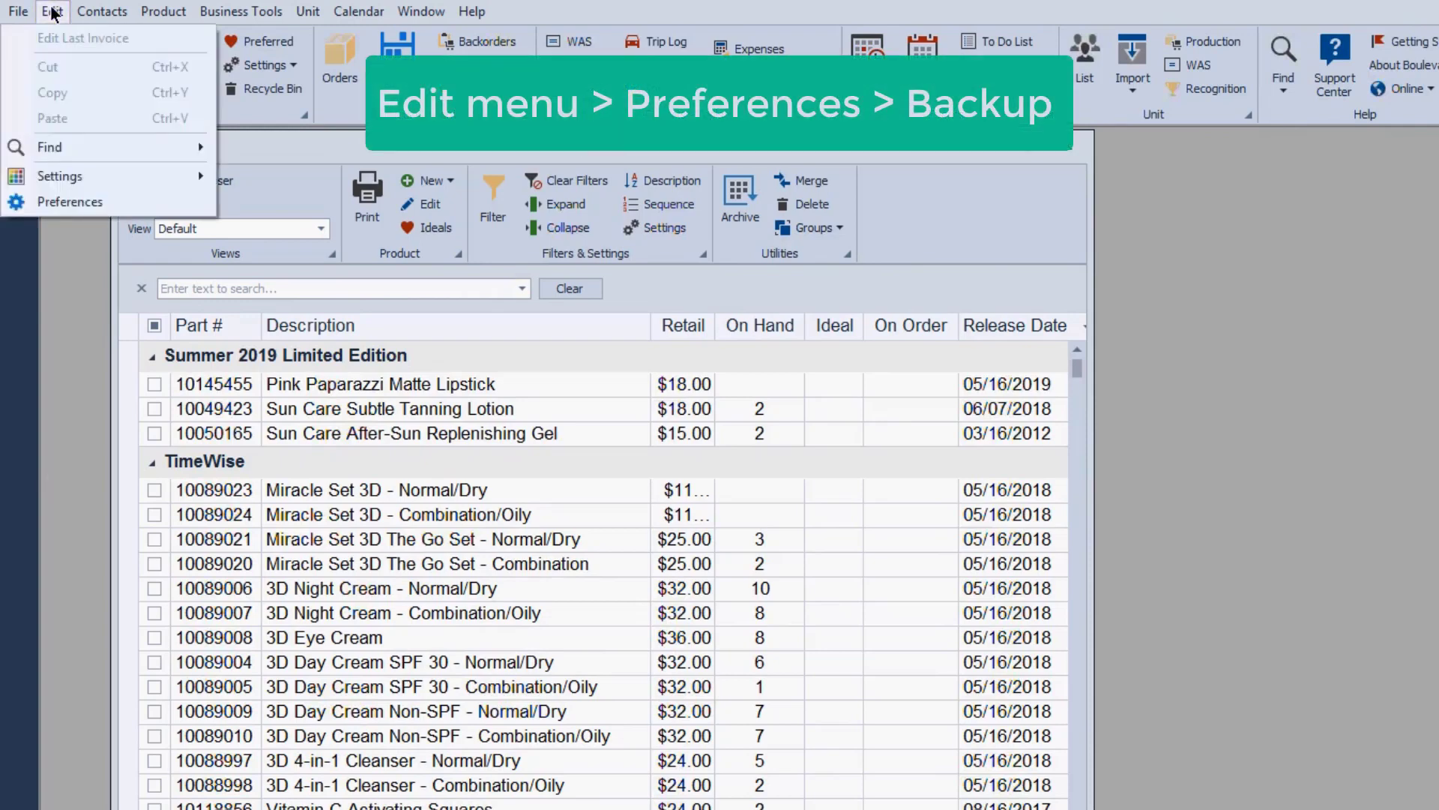
click(70, 201)
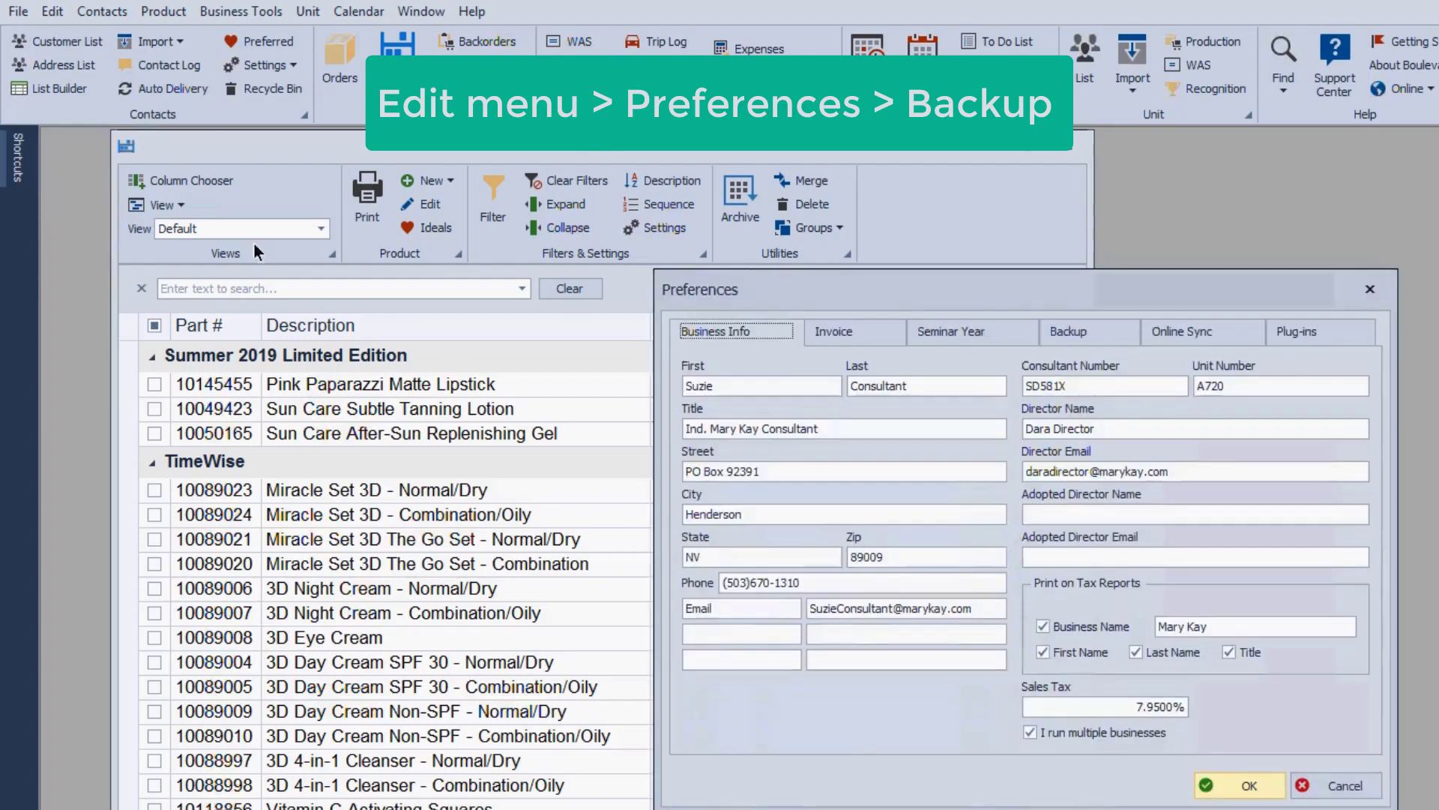
click(1067, 334)
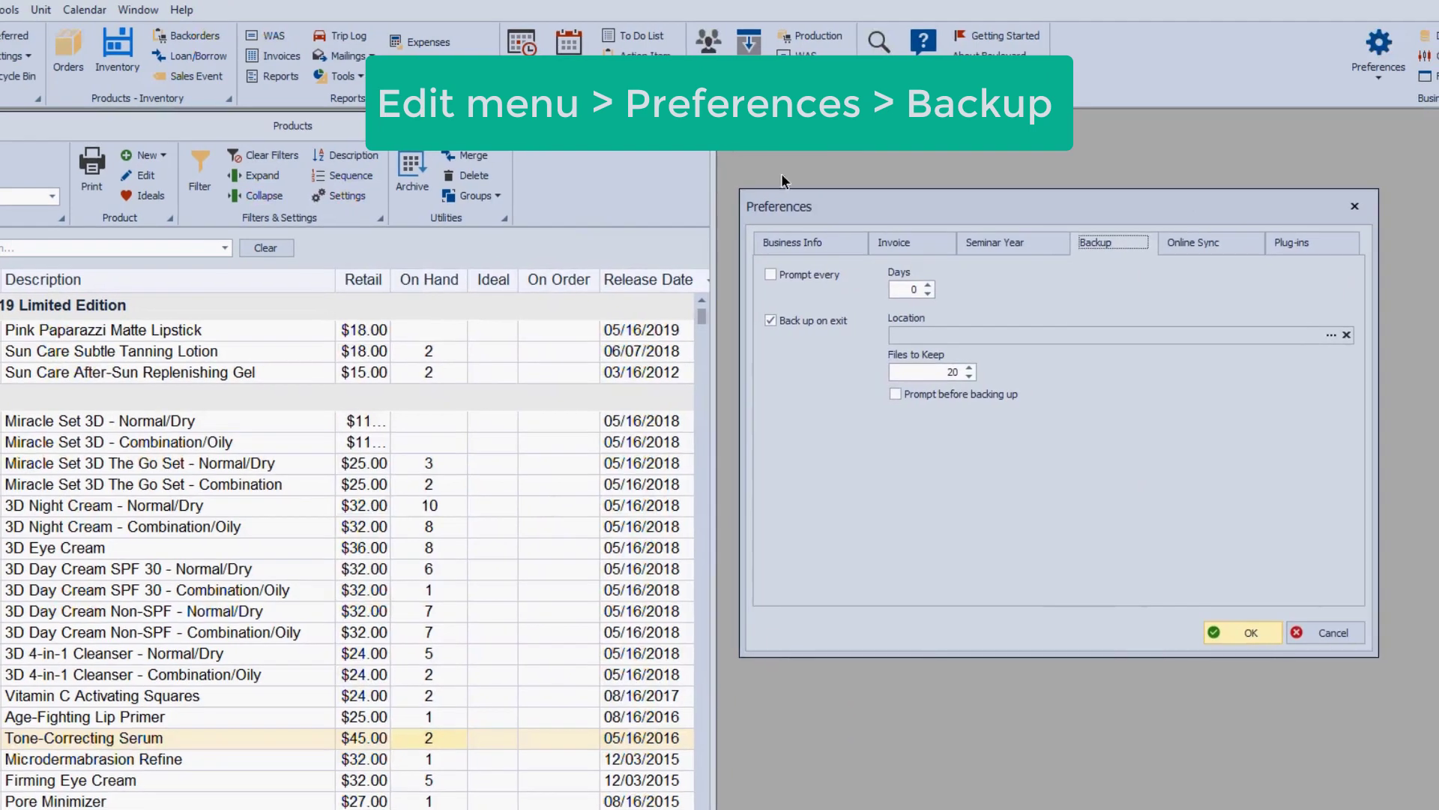
drag(796, 207, 804, 181)
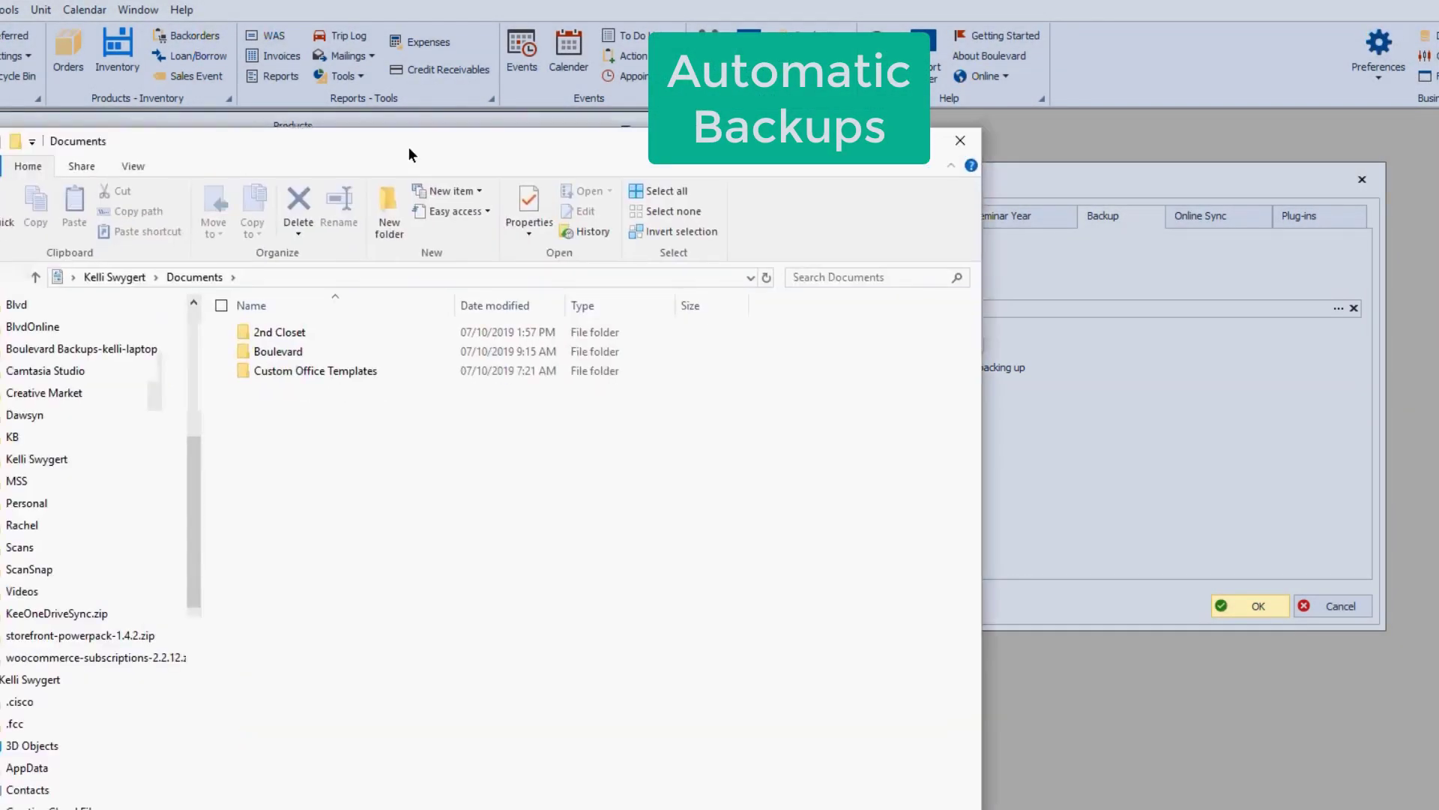
- In File Explorer, review the automatic backups in the Boulevard folder under Documents, and cancel the Preferences dialog in Boulevard
drag(408, 147, 284, 118)
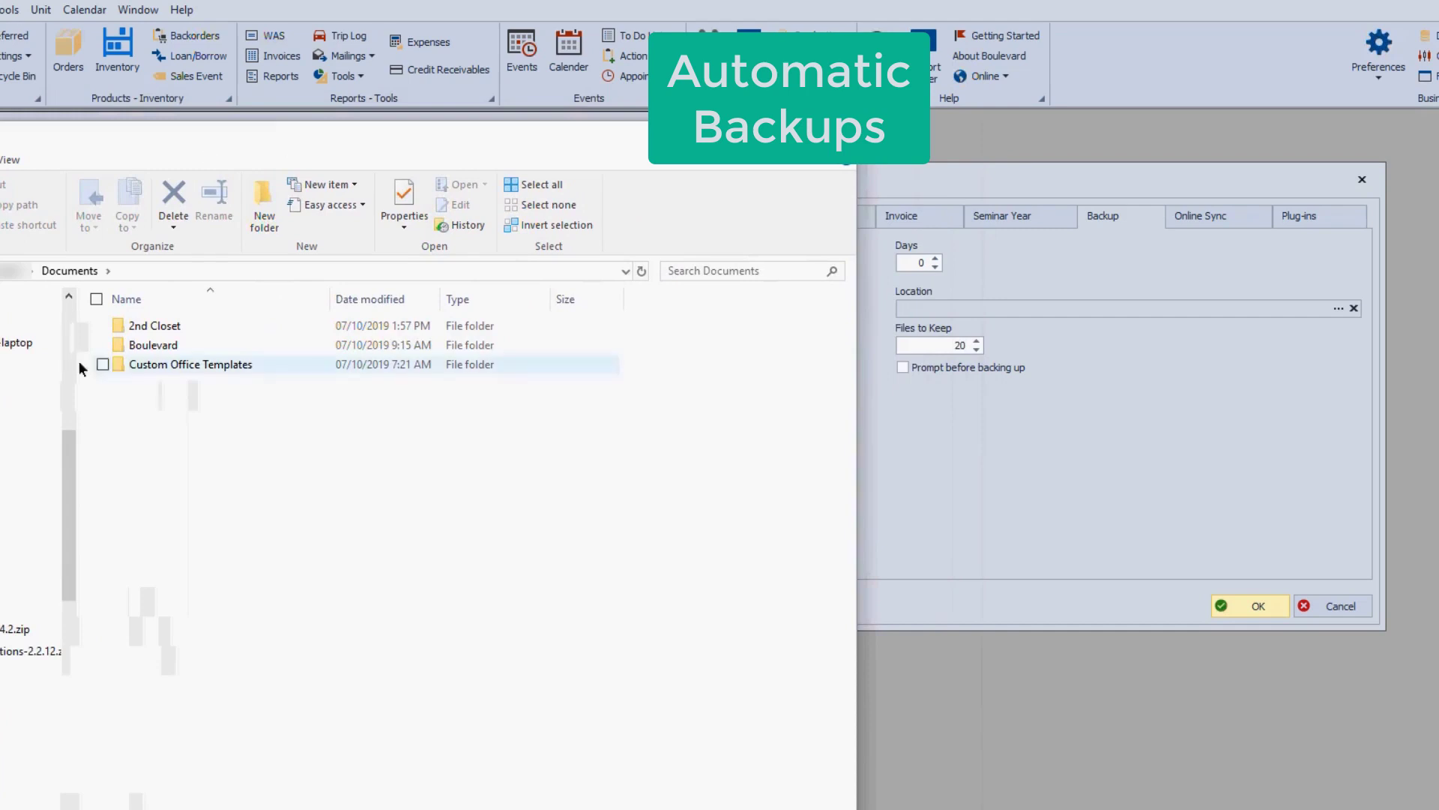
mouse_move(139, 347)
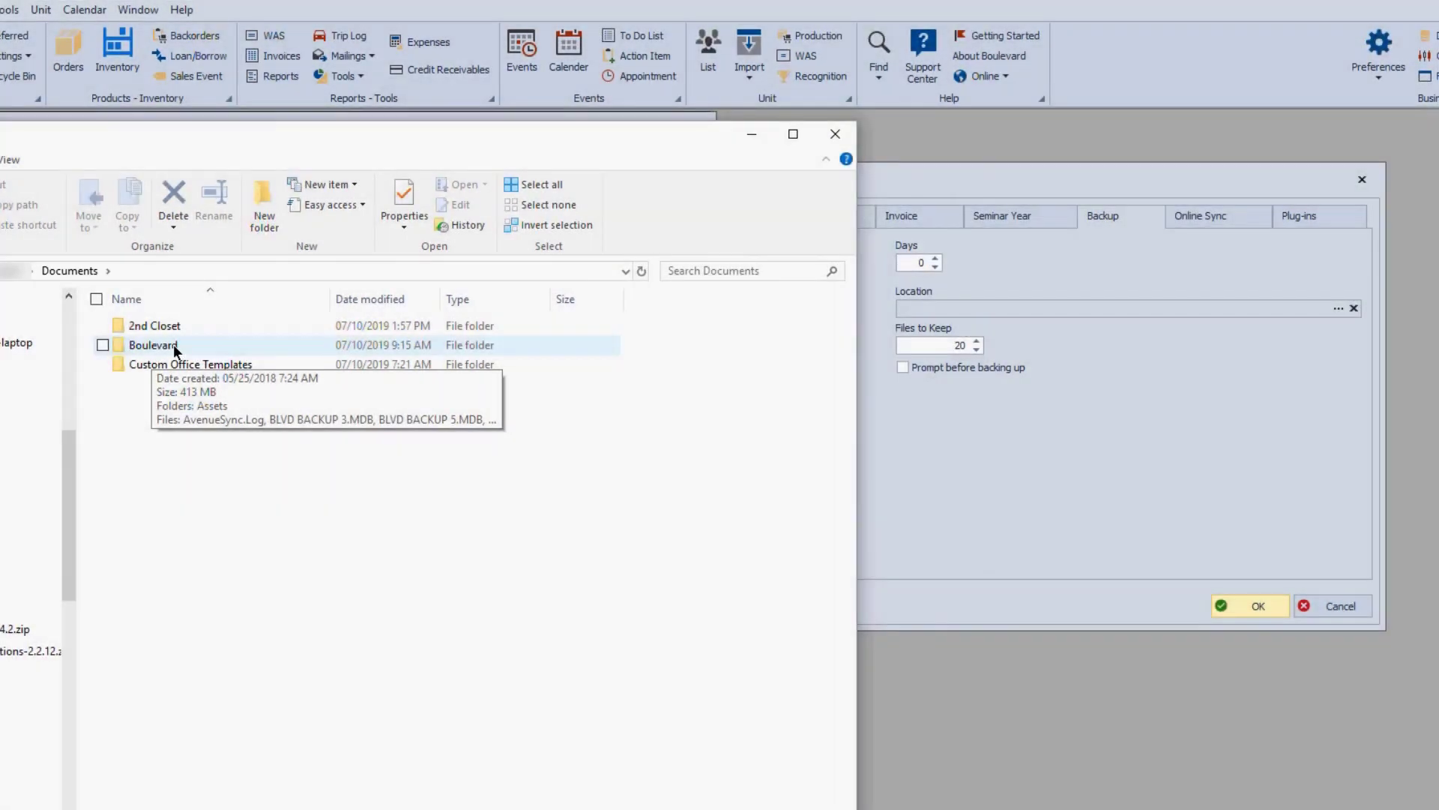
double_click(173, 344)
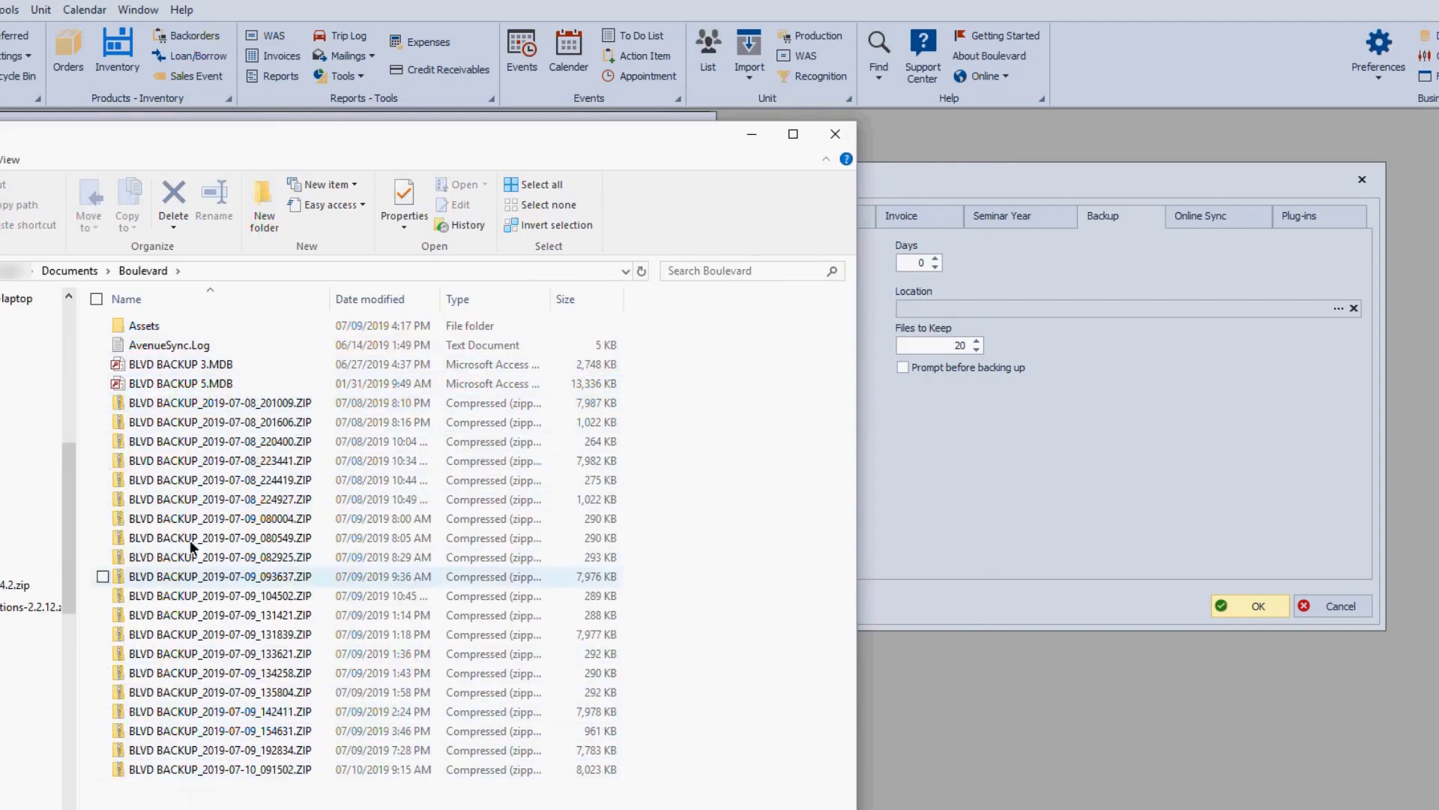
drag(593, 135, 534, 137)
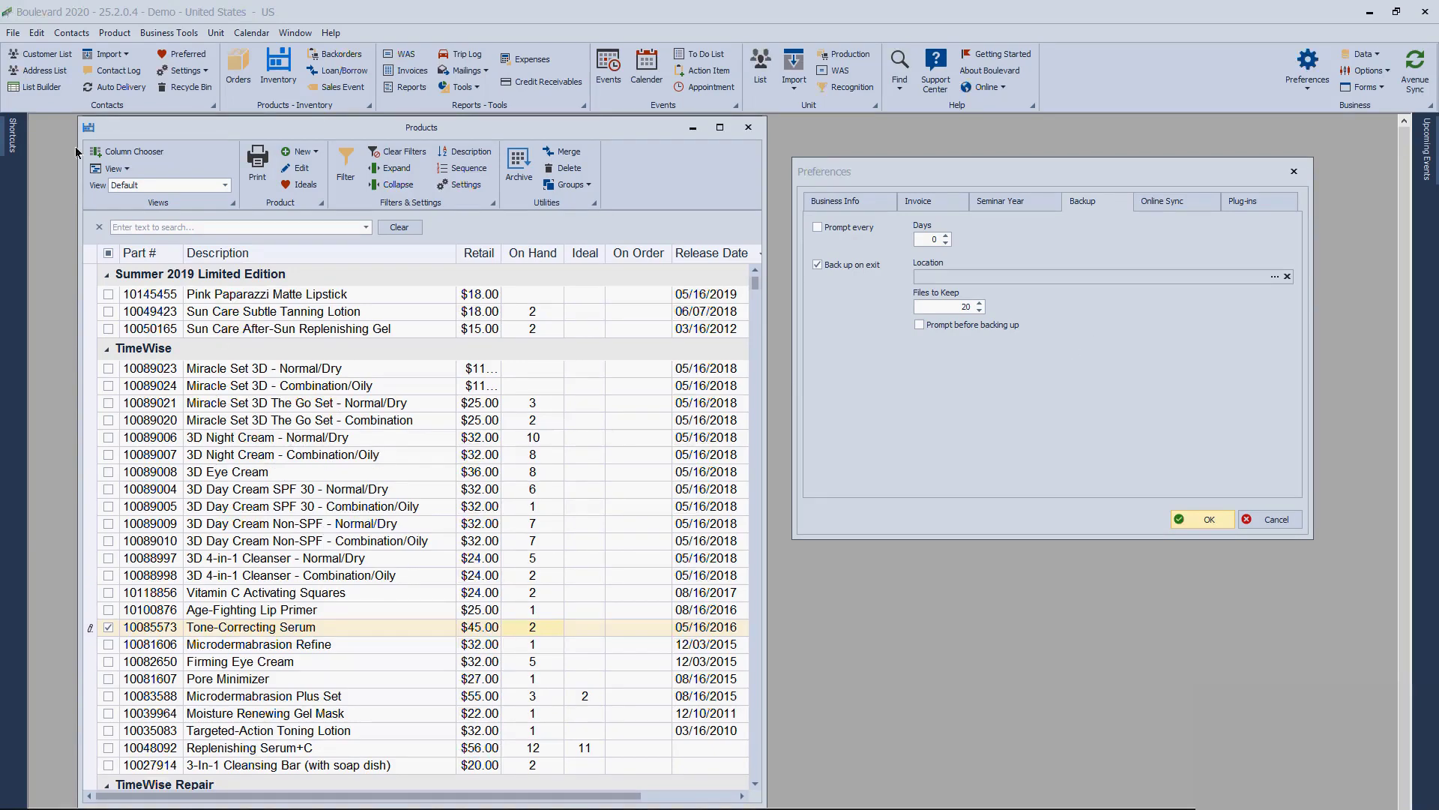
click(1272, 519)
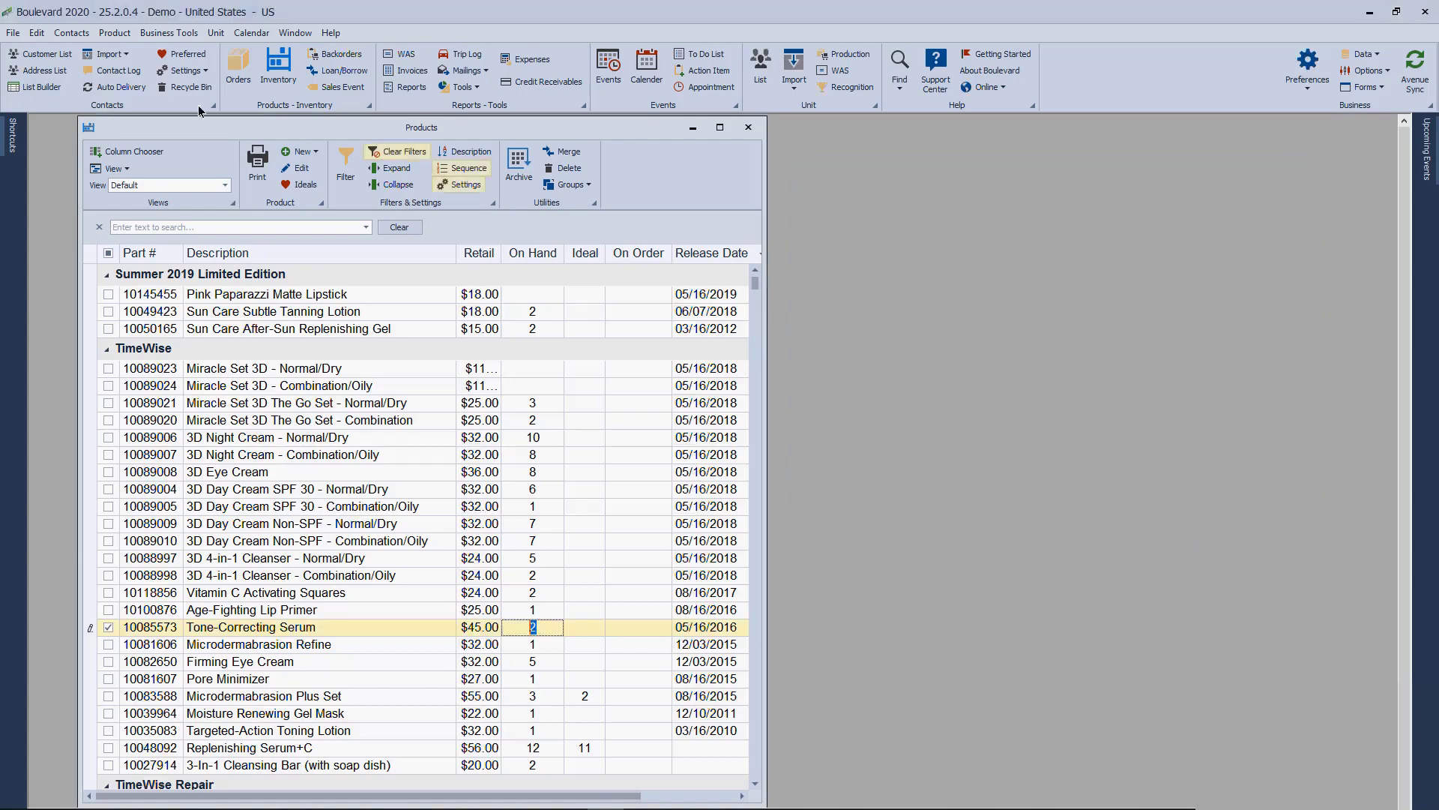
- Open the Customer List and arrange its window beside the Products window
click(68, 56)
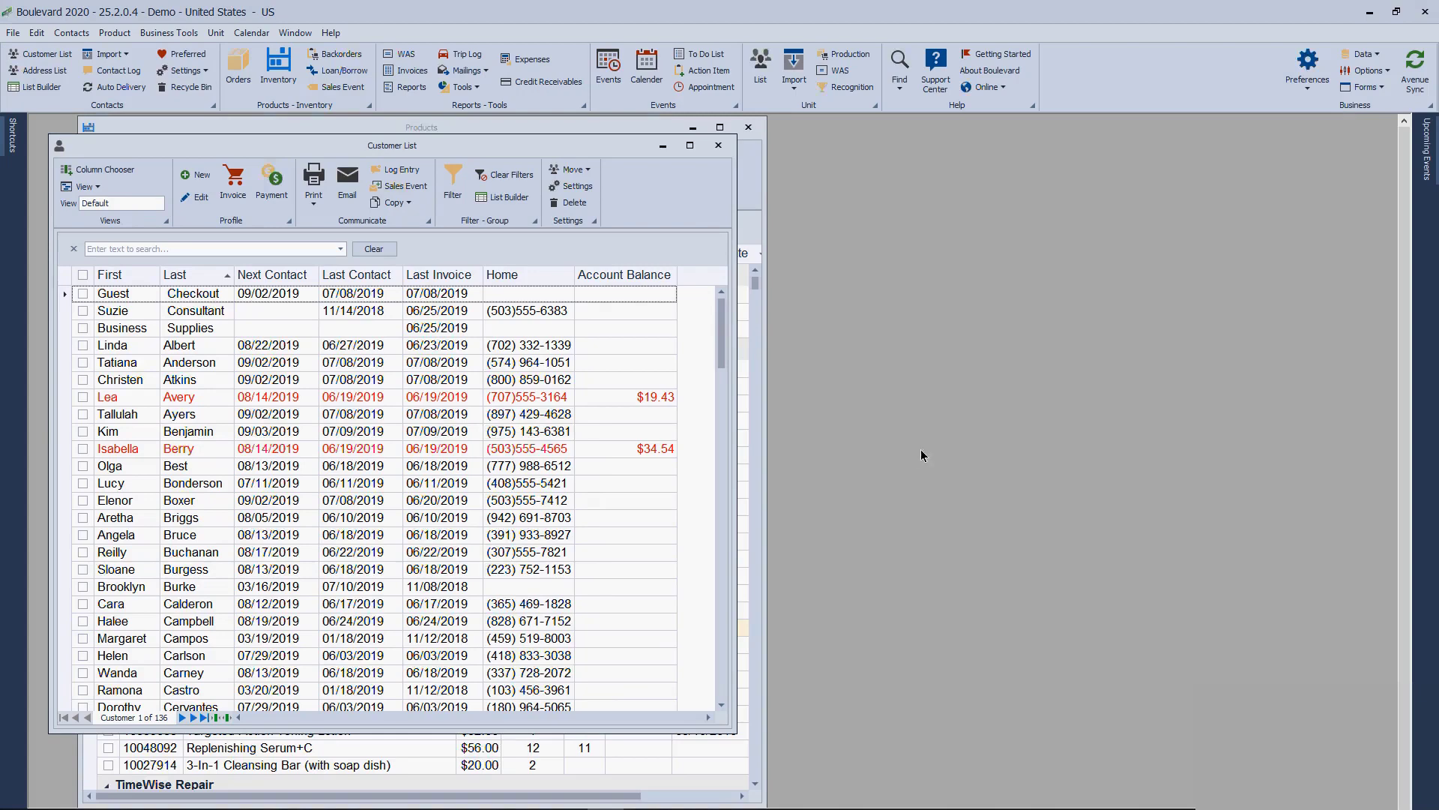
drag(454, 147, 892, 150)
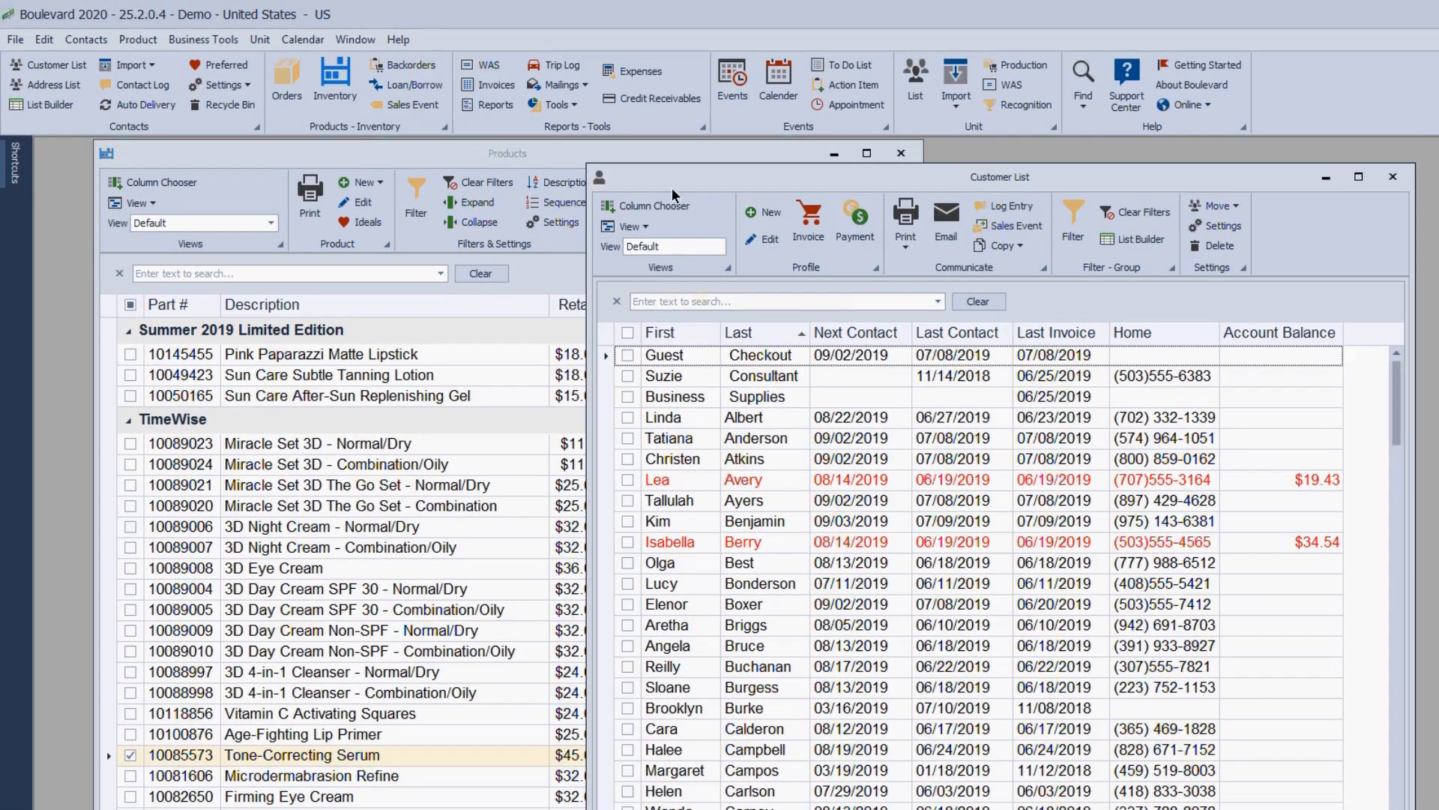
drag(677, 173, 911, 165)
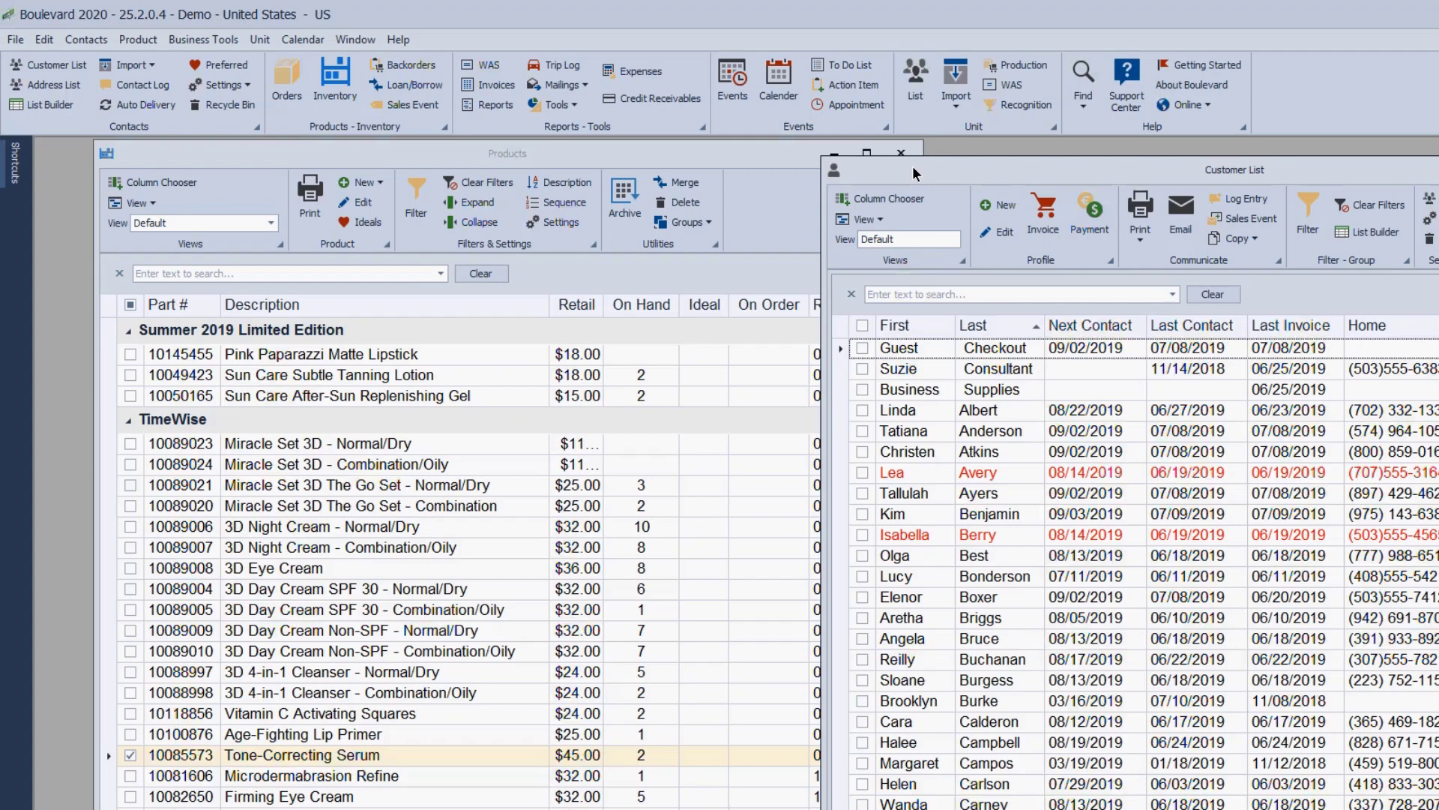
drag(911, 165, 934, 169)
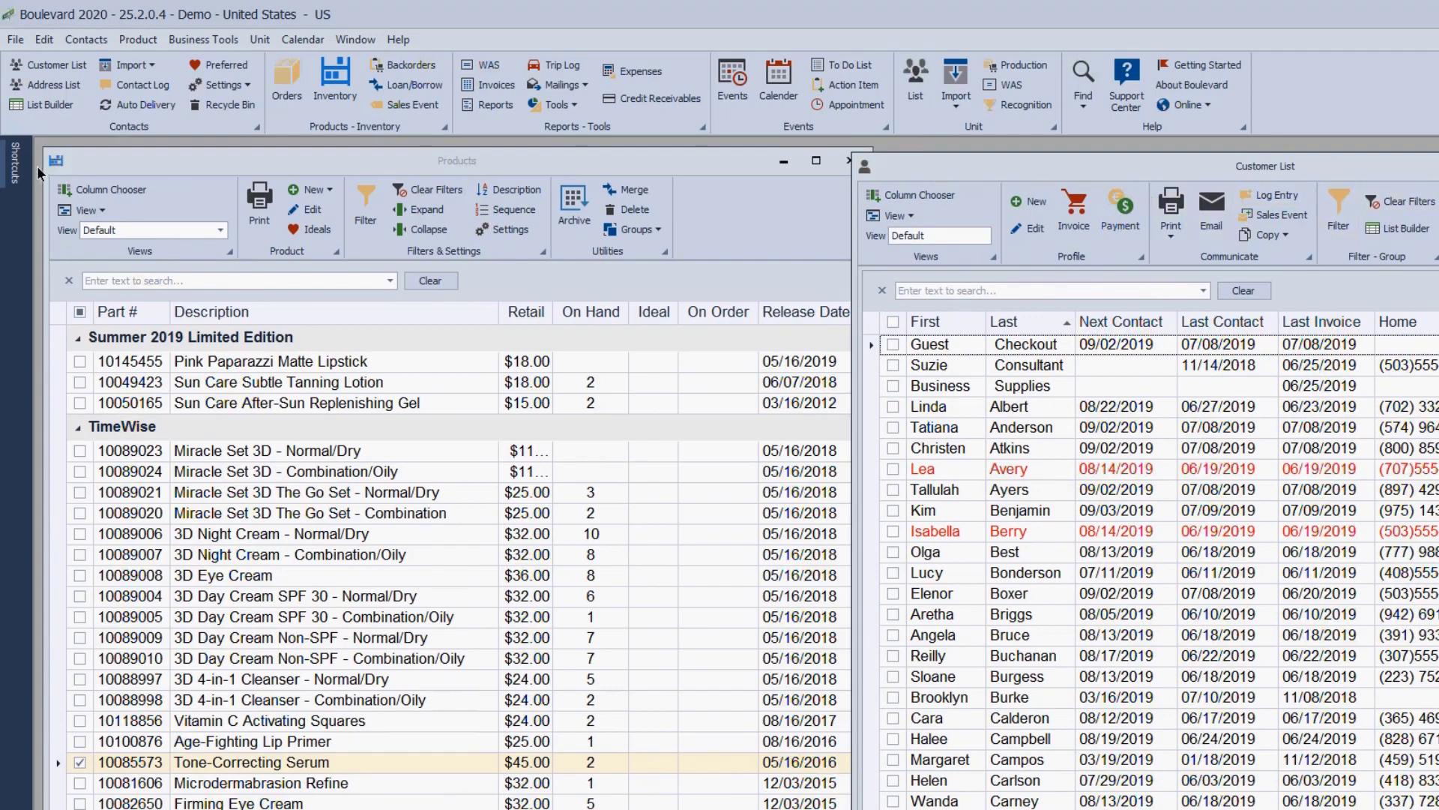
- Reveal the Shortcuts pane, dock it beside the workspace, and set it back to auto-hide
mouse_move(22, 167)
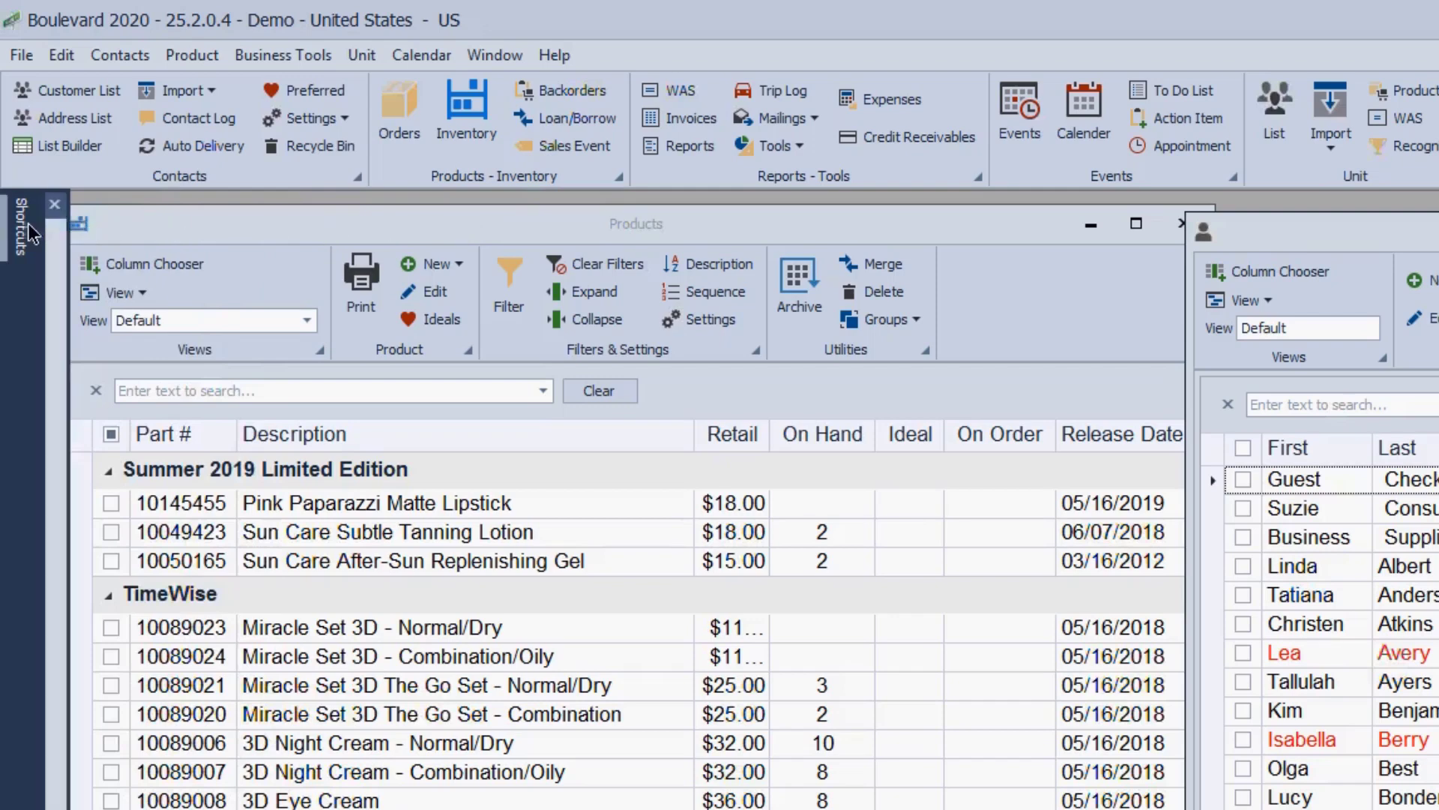
mouse_move(26, 232)
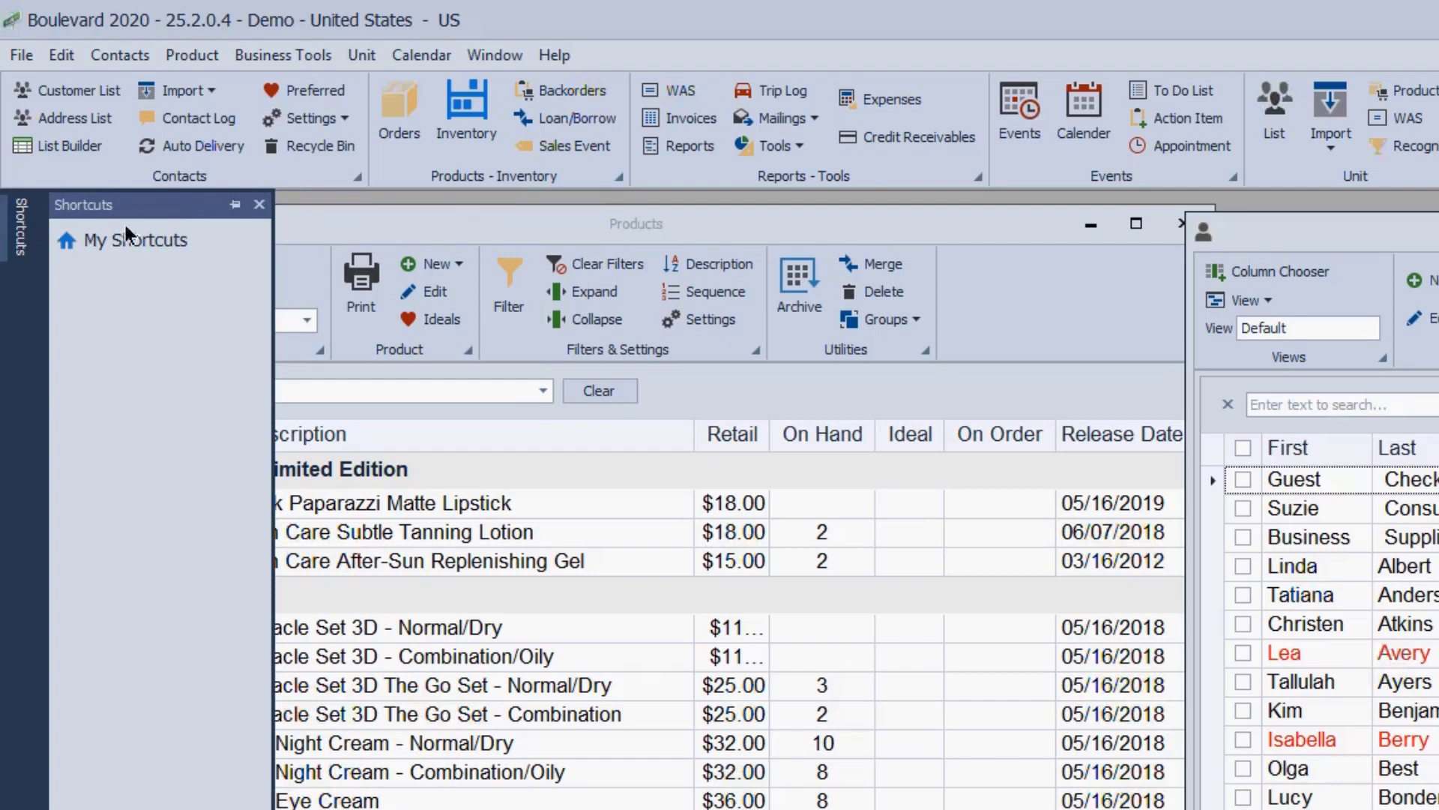
click(502, 49)
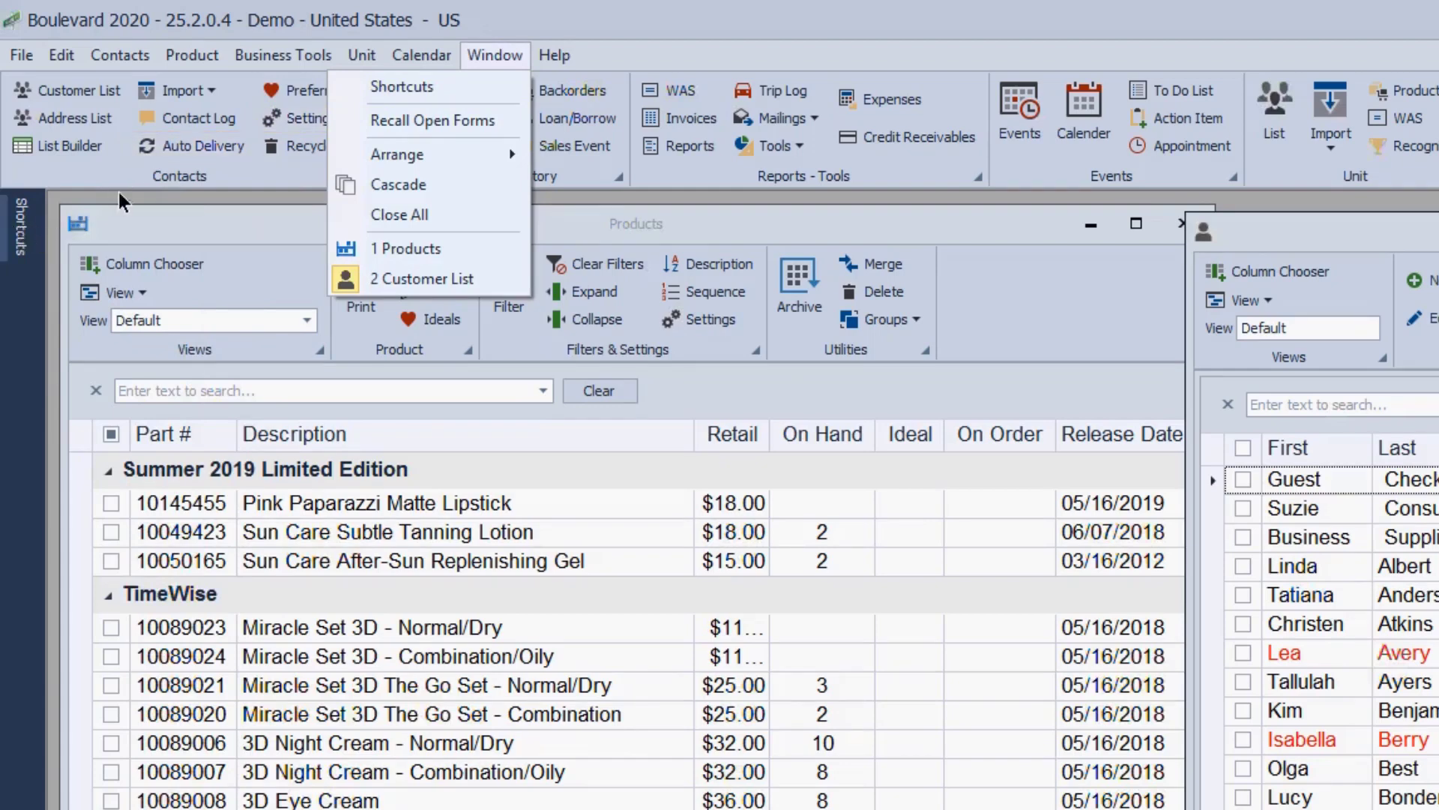
click(106, 219)
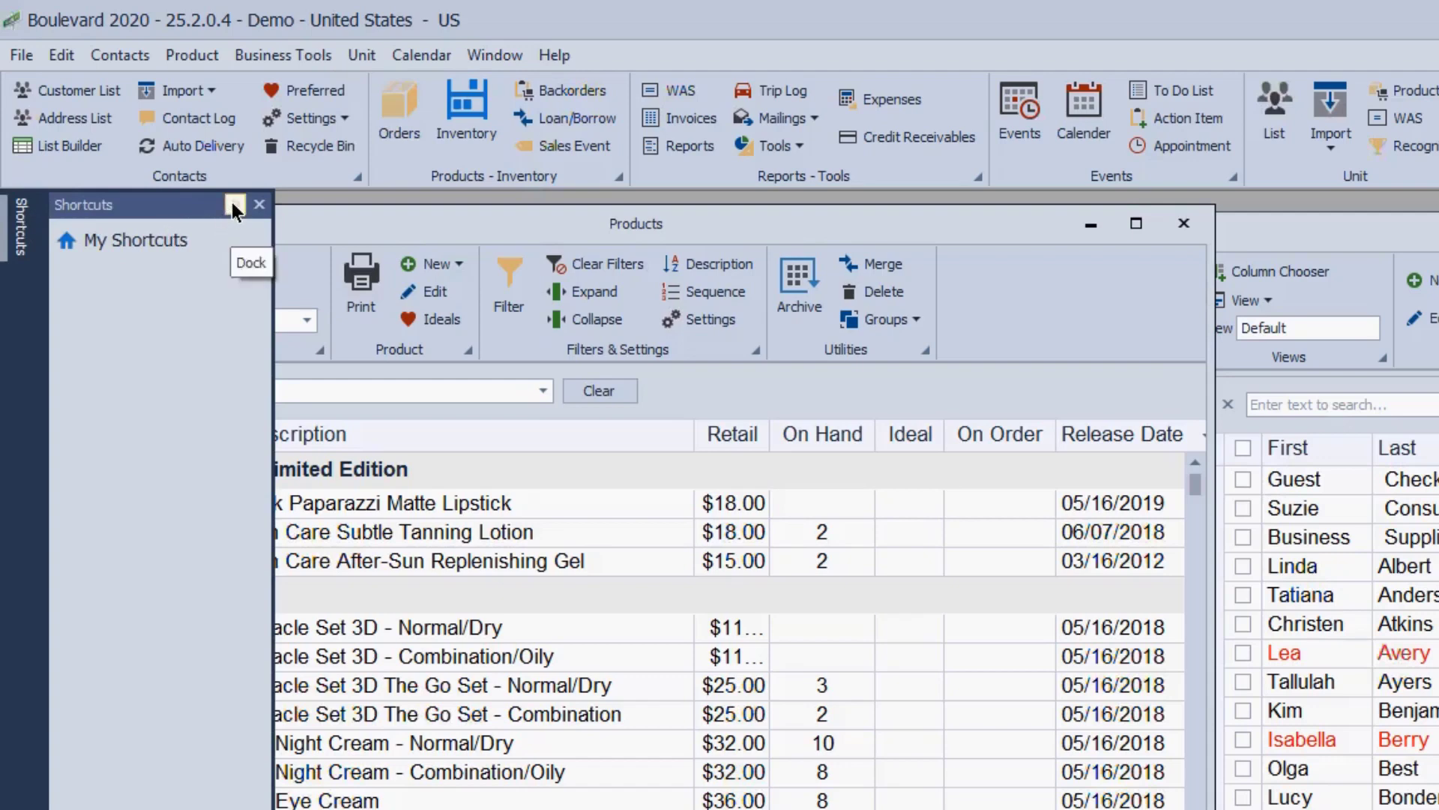
click(233, 205)
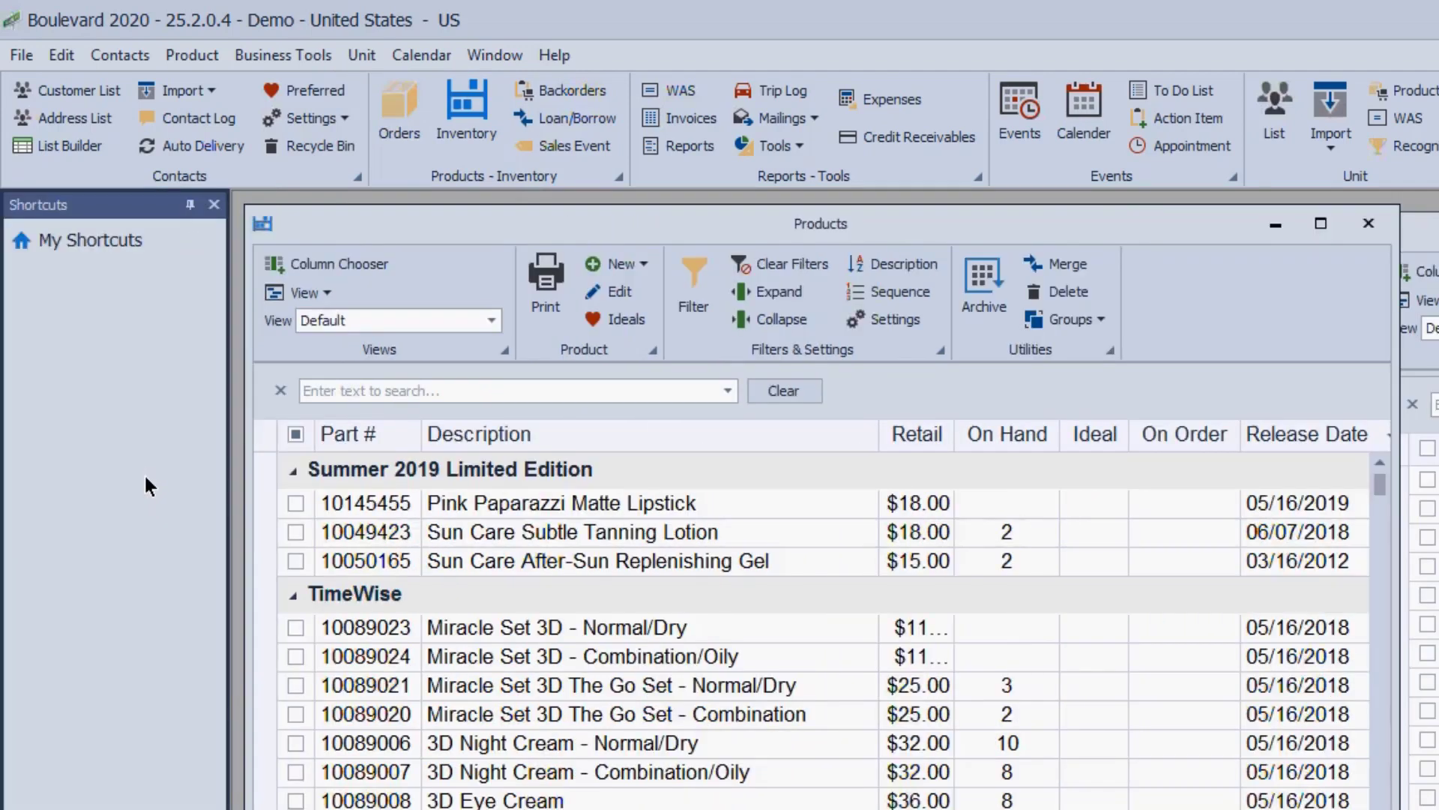
click(189, 206)
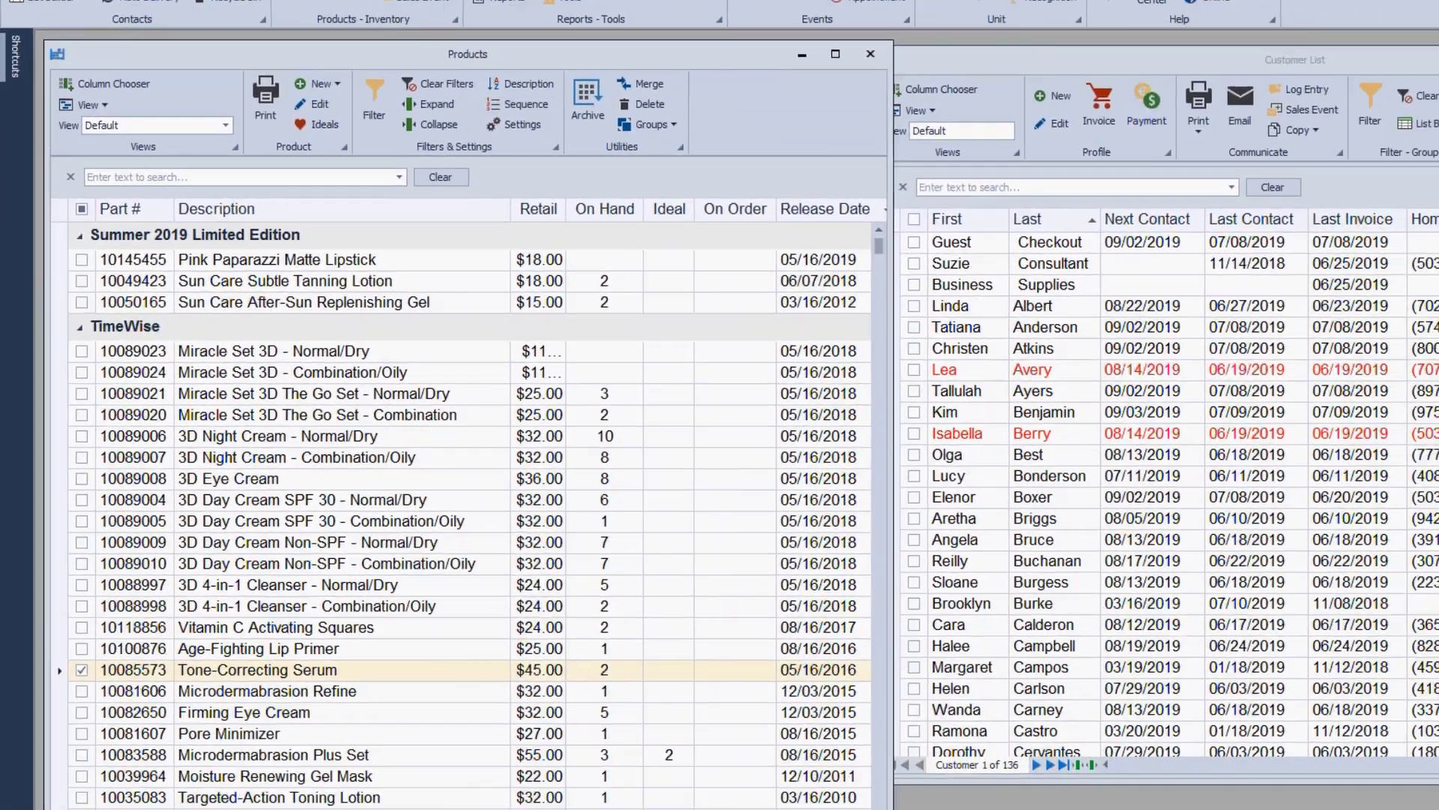
- Open What's New from the Settings and Help shortcuts, and view the Boulevard 2020 - 25.2.0.0 service release article in the web browser
mouse_move(19, 207)
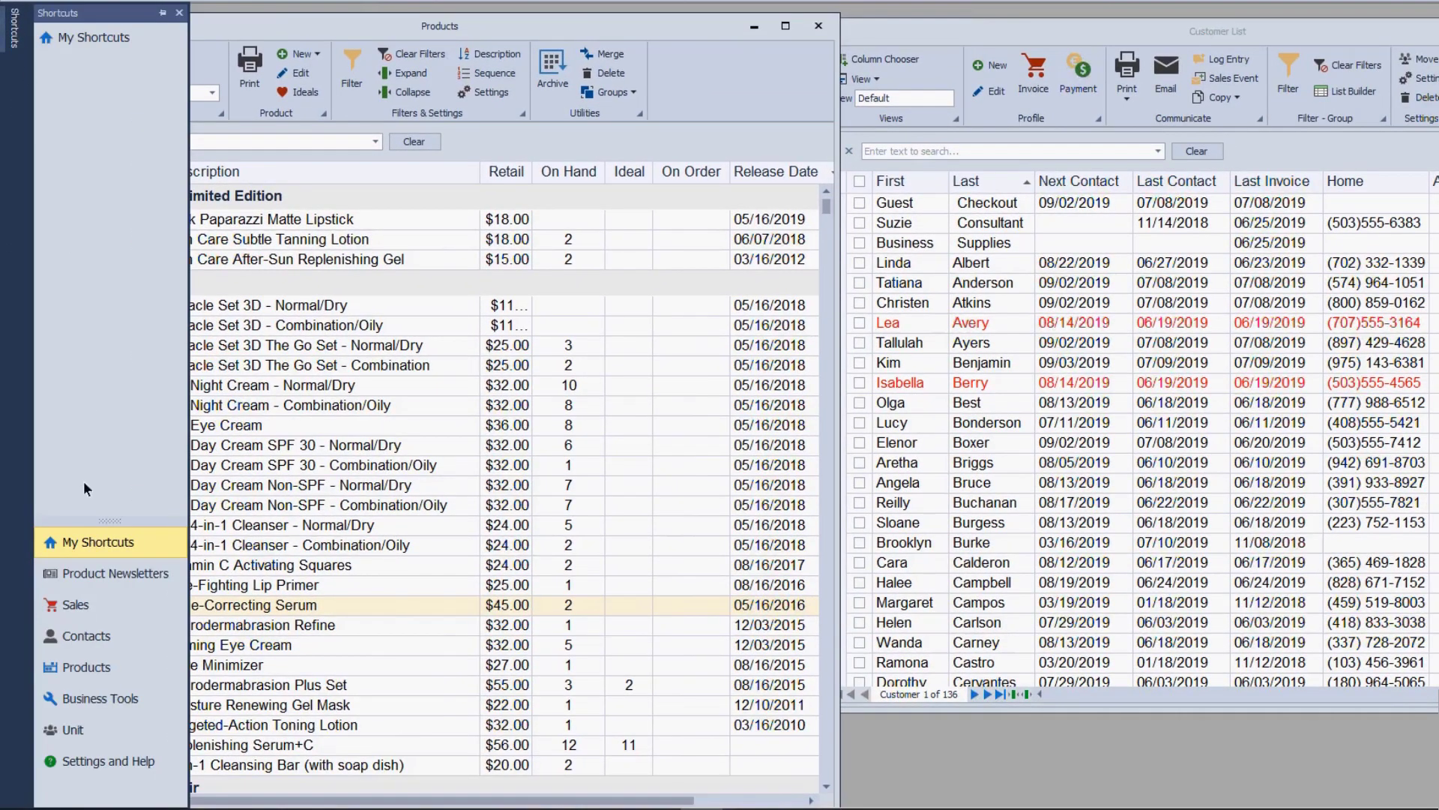
click(93, 760)
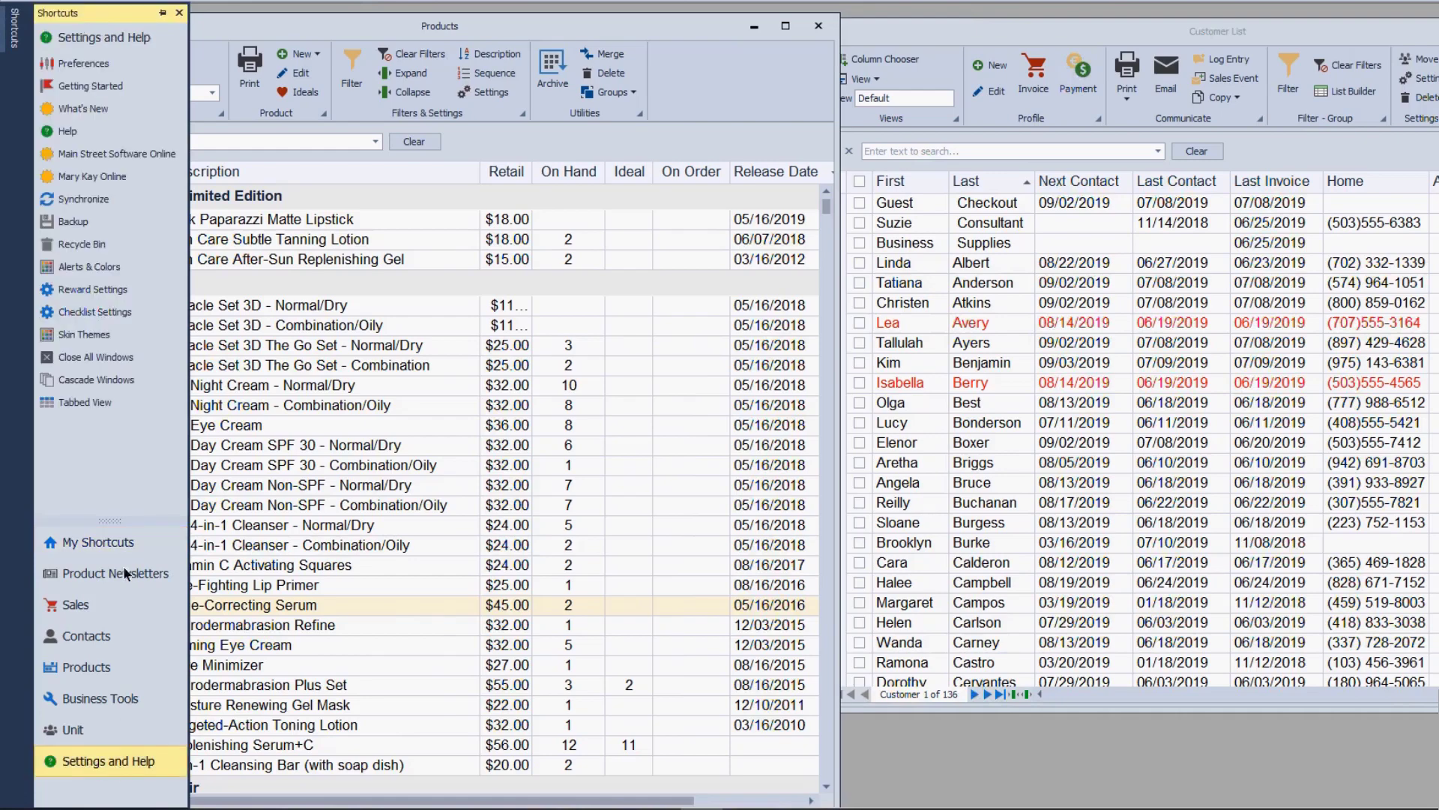
click(127, 110)
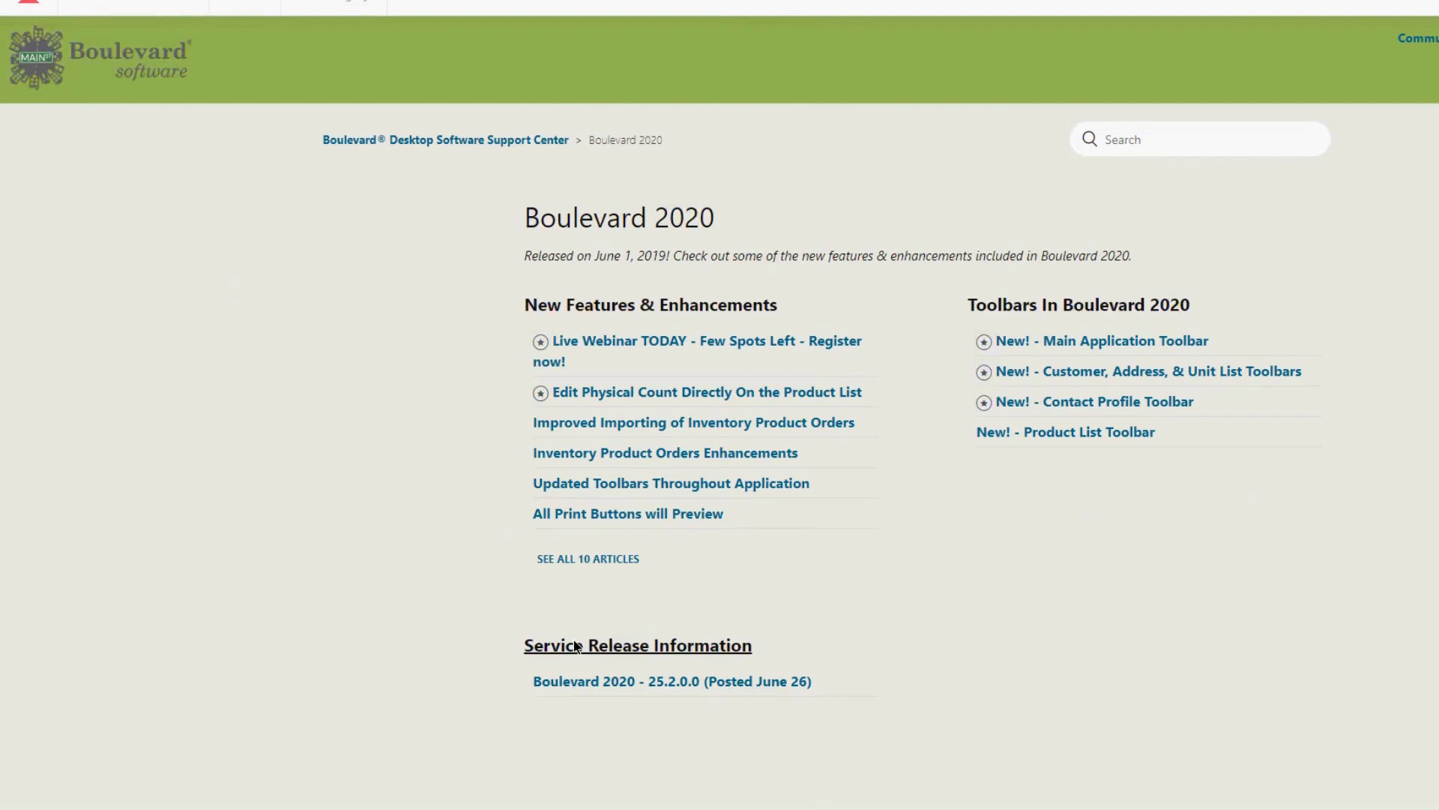
click(586, 678)
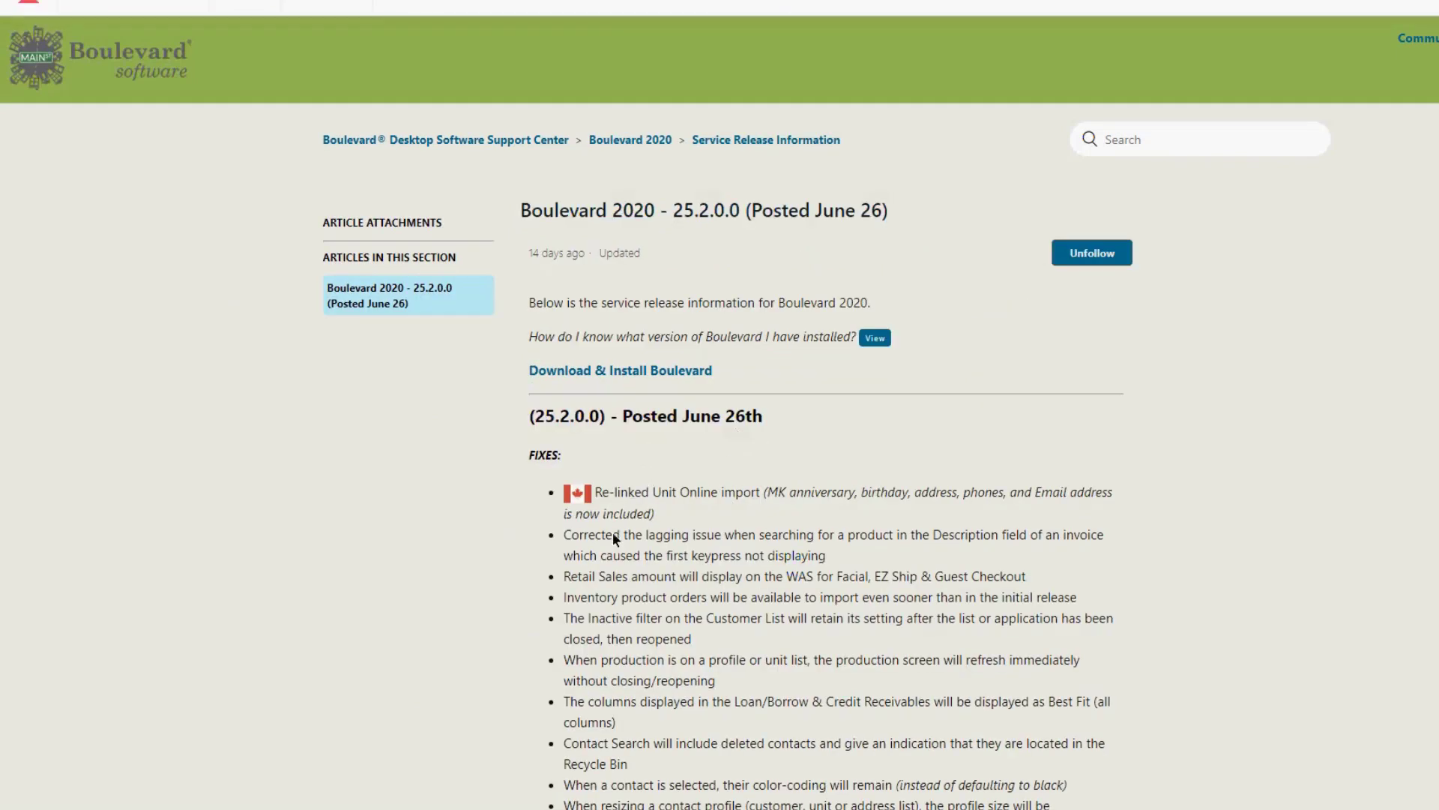
- Review the fixes and enhancements listed for service release 25.2.0.0 in the web article
scroll(701, 677, down, 5)
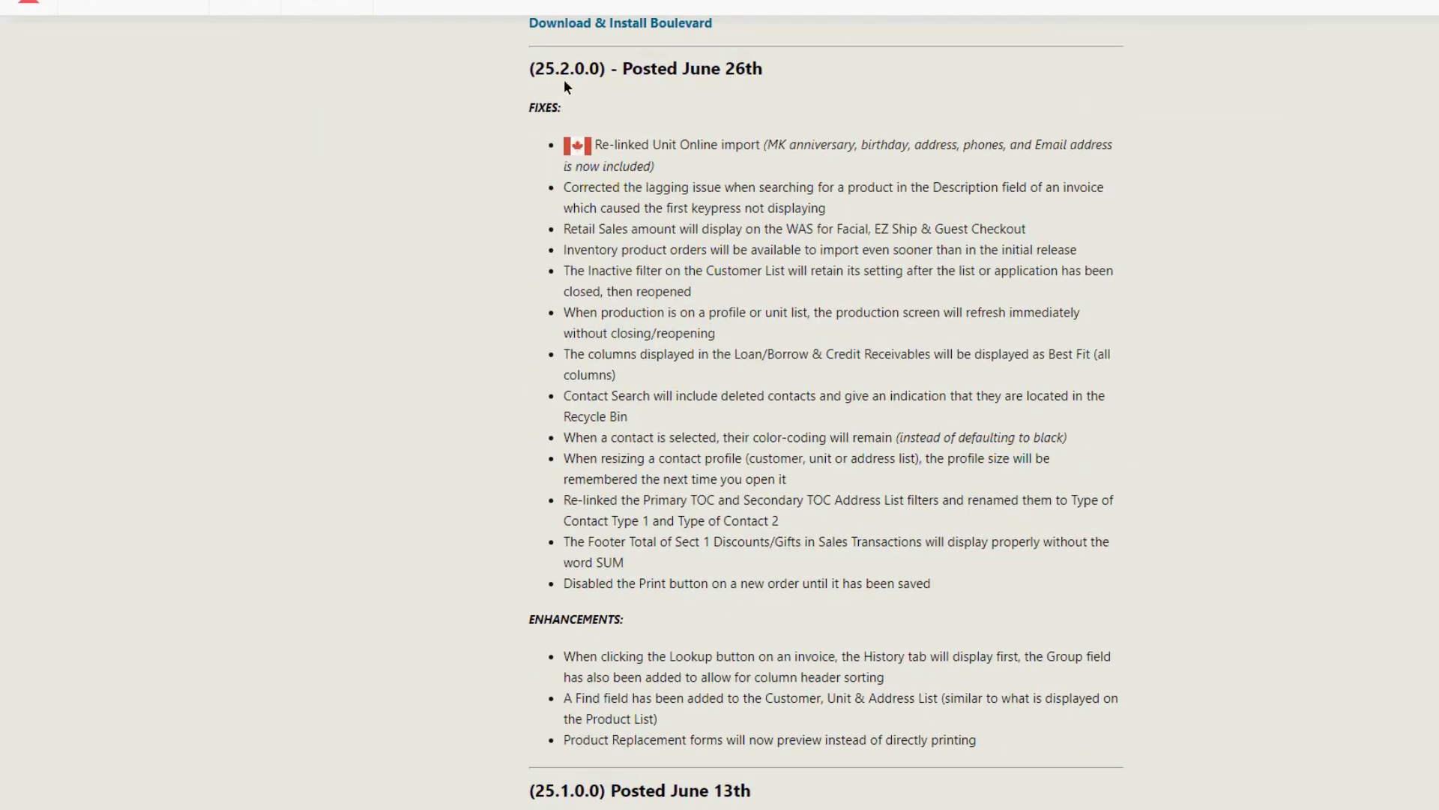
scroll(987, 195, up, 3)
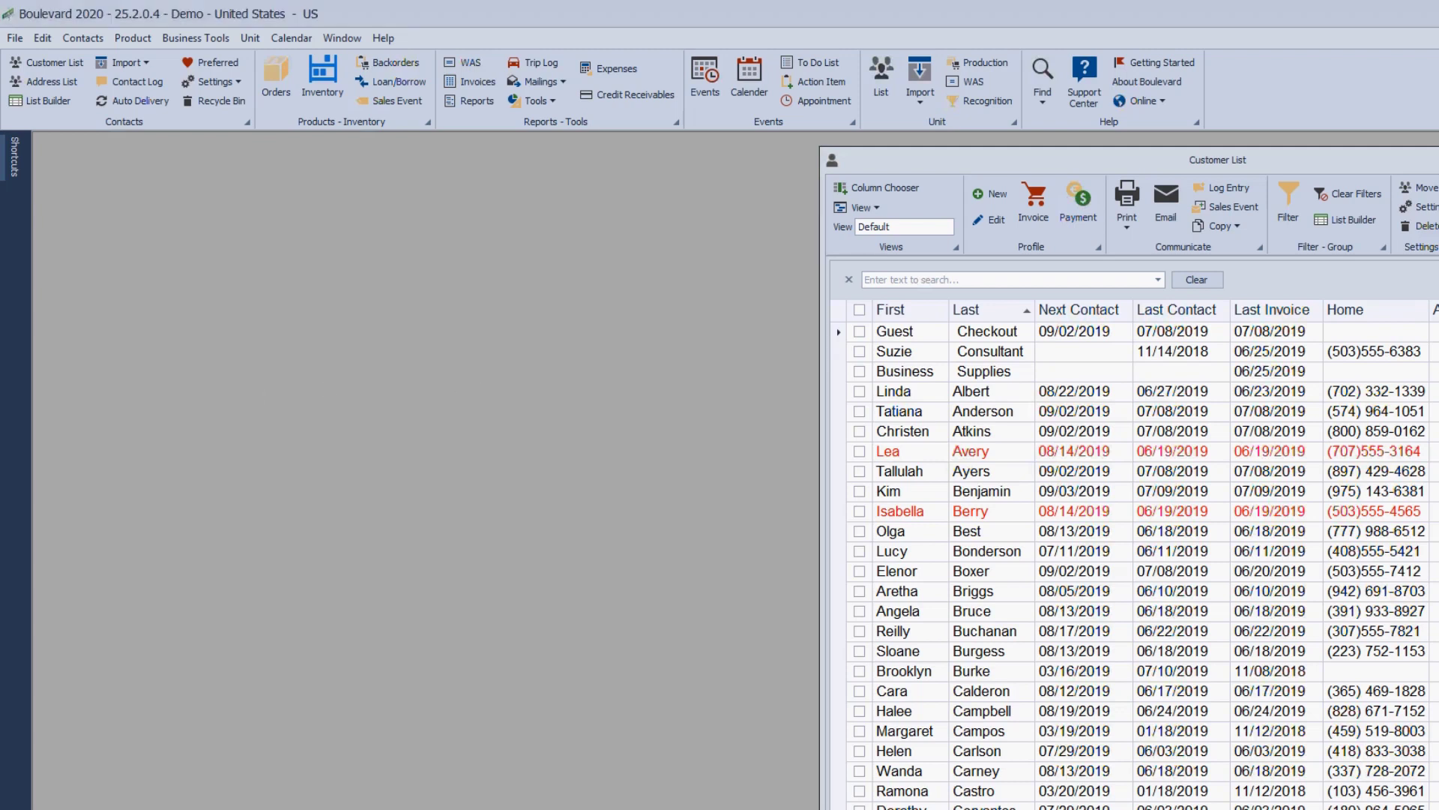
- In Boulevard, open the inventory Products list, move its window up below the main toolbar, and close it
click(295, 170)
click(317, 72)
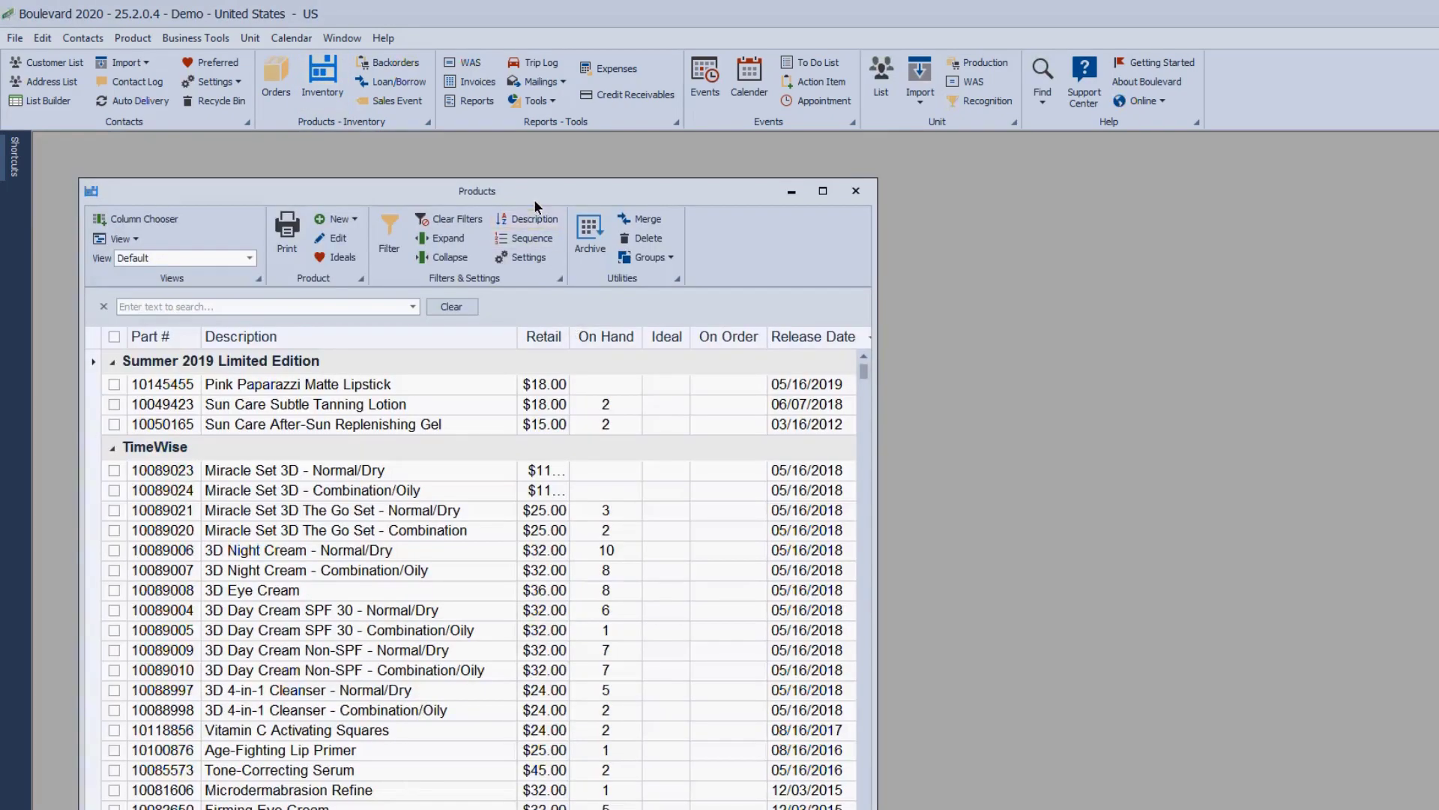
drag(534, 199, 529, 165)
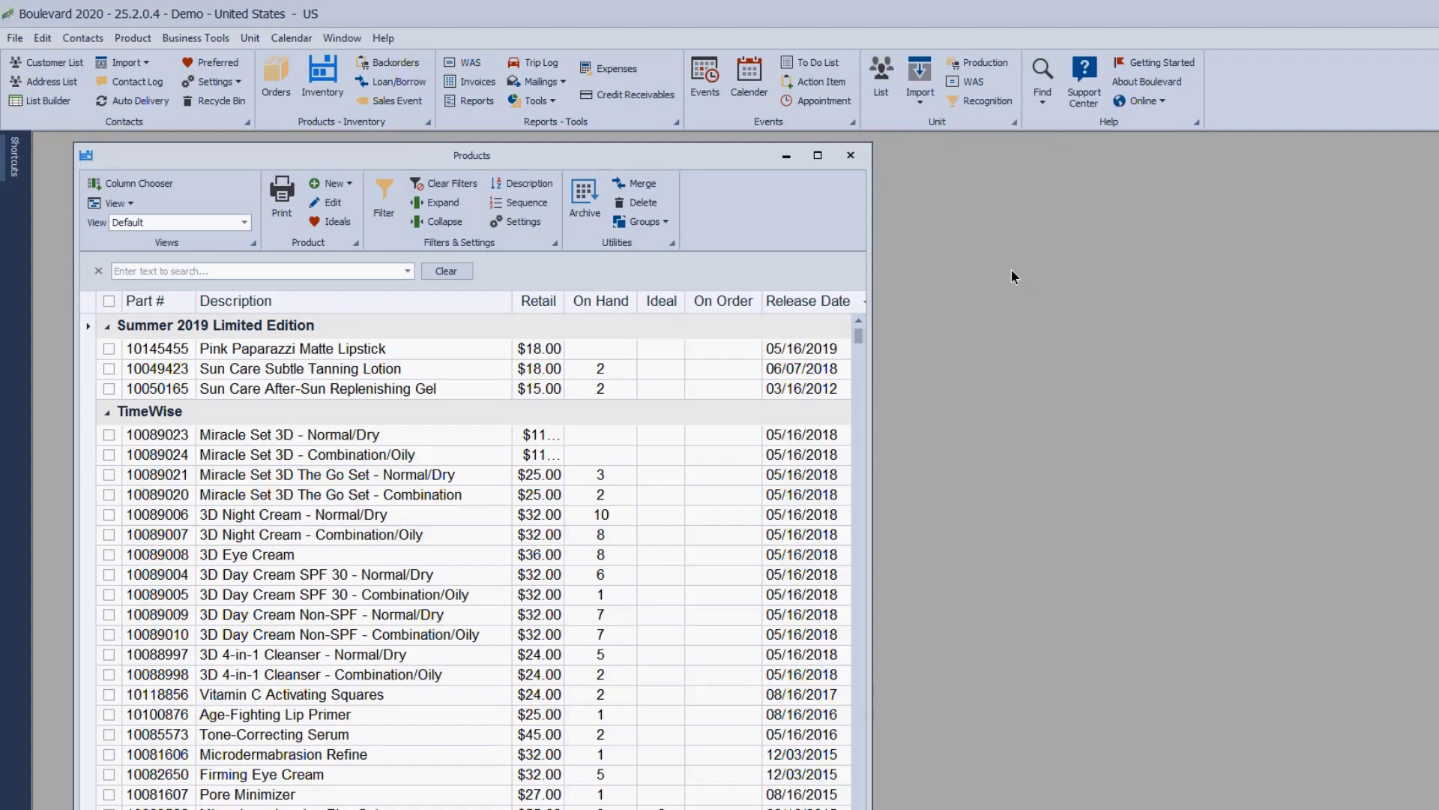
click(849, 159)
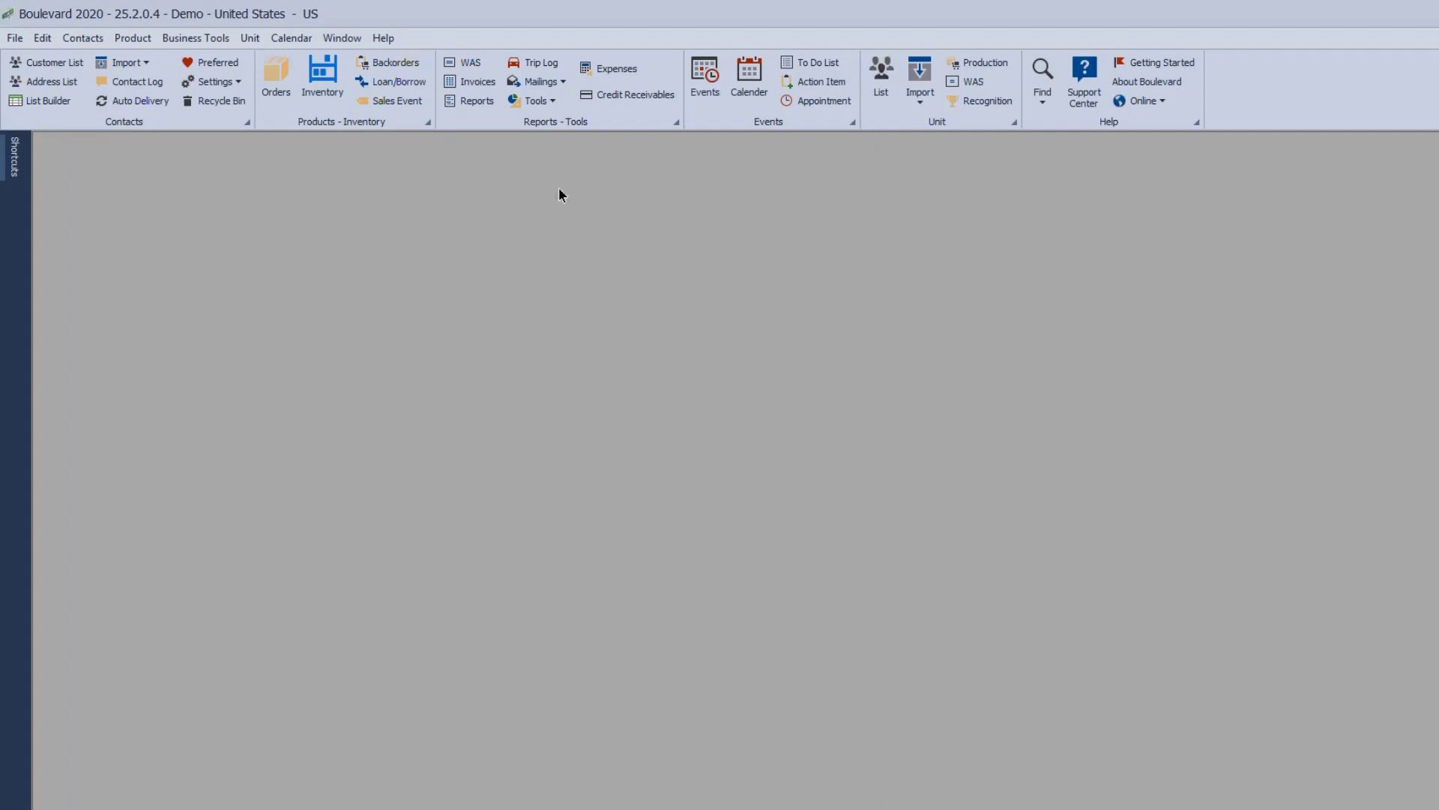
- From the Customer List, open the Guest Checkout profile, view its New and Historical invoice options, and close the profile
click(66, 66)
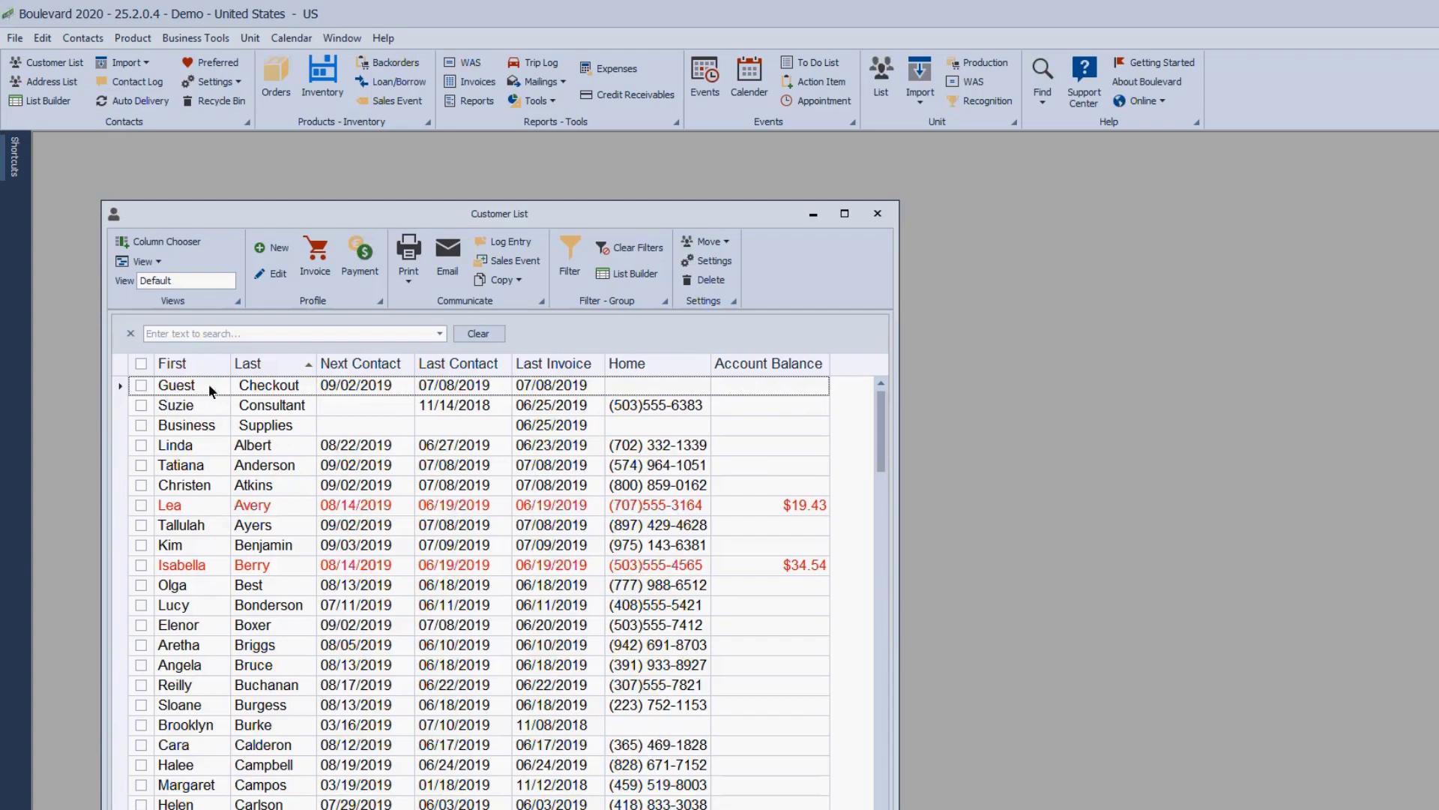
double_click(294, 388)
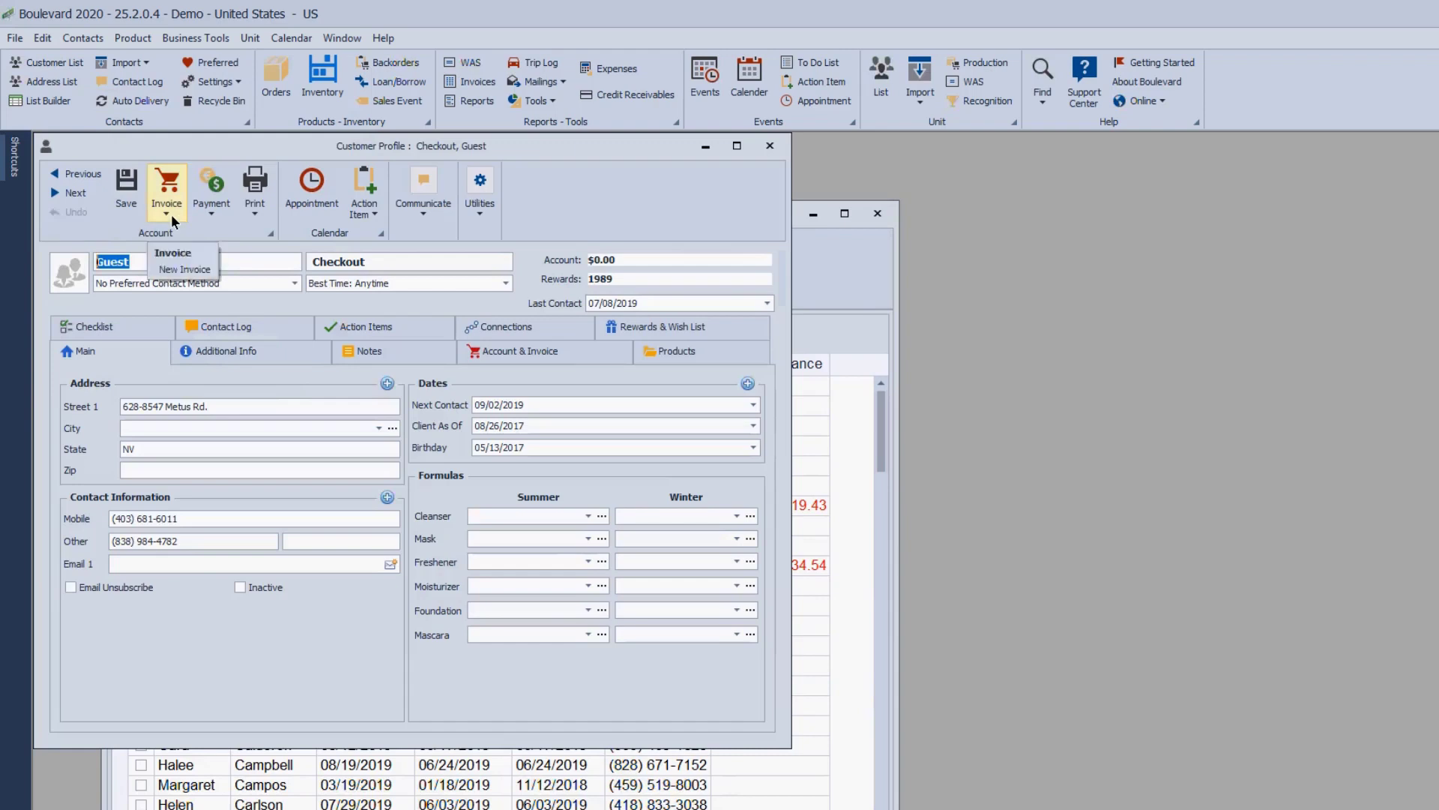
click(171, 213)
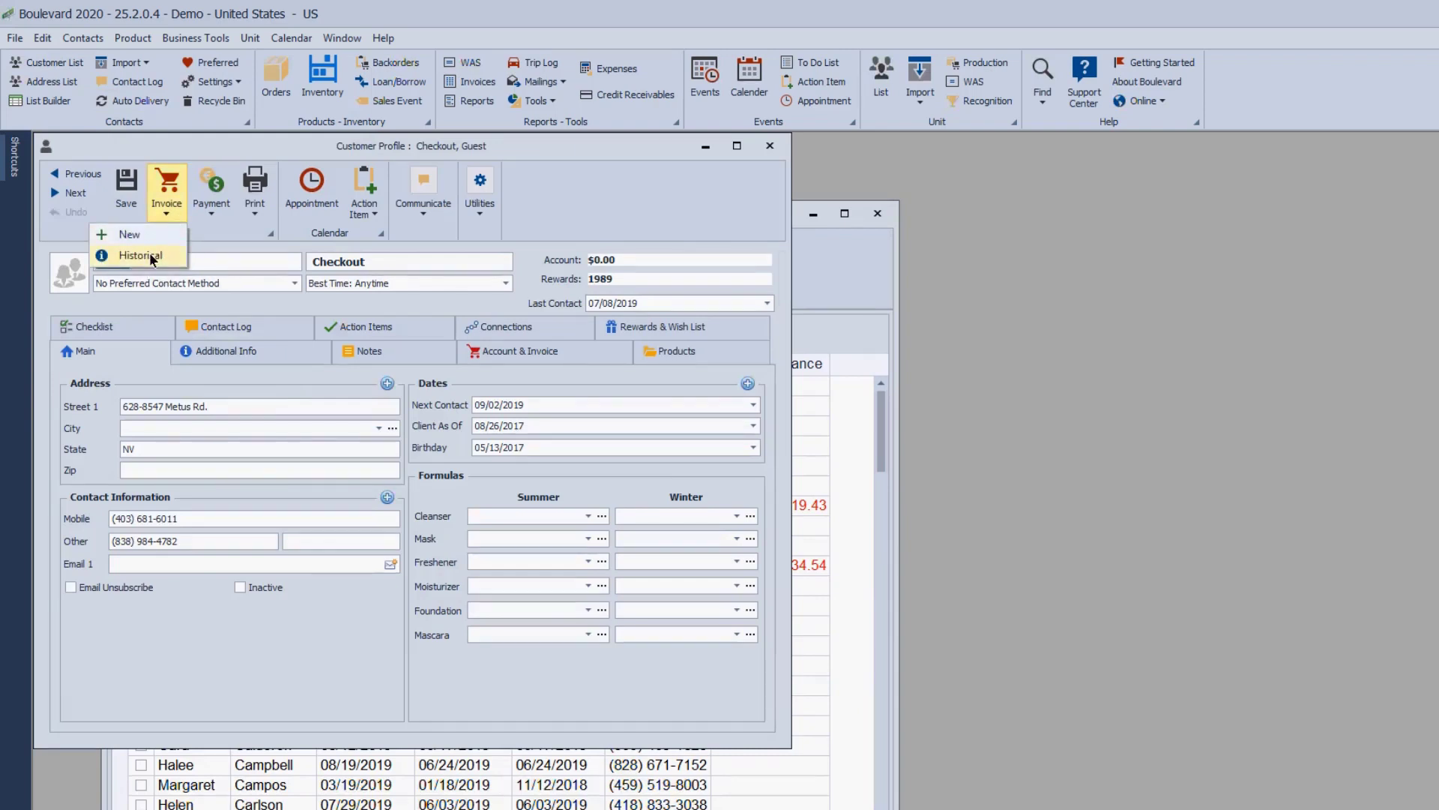
click(543, 240)
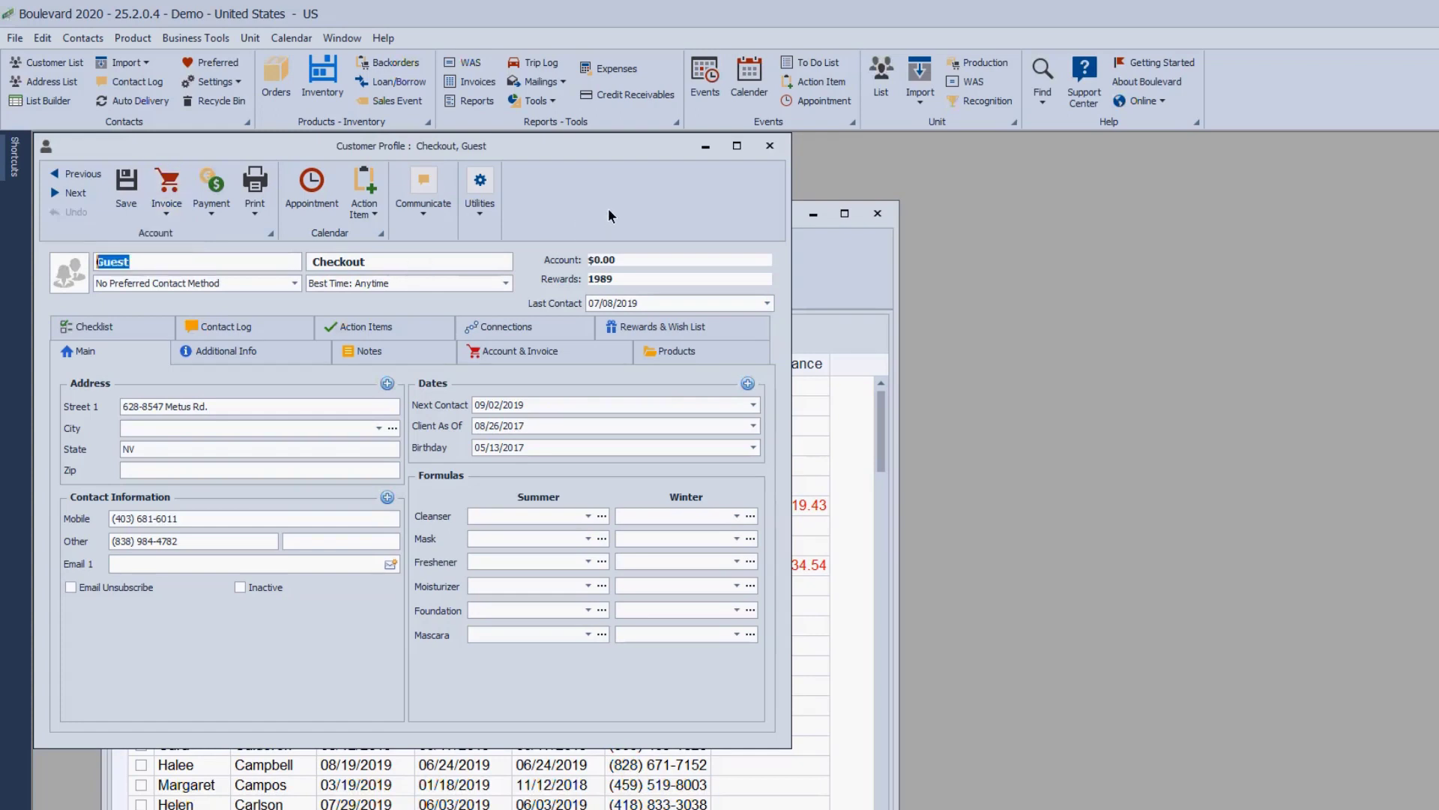
drag(640, 154, 673, 192)
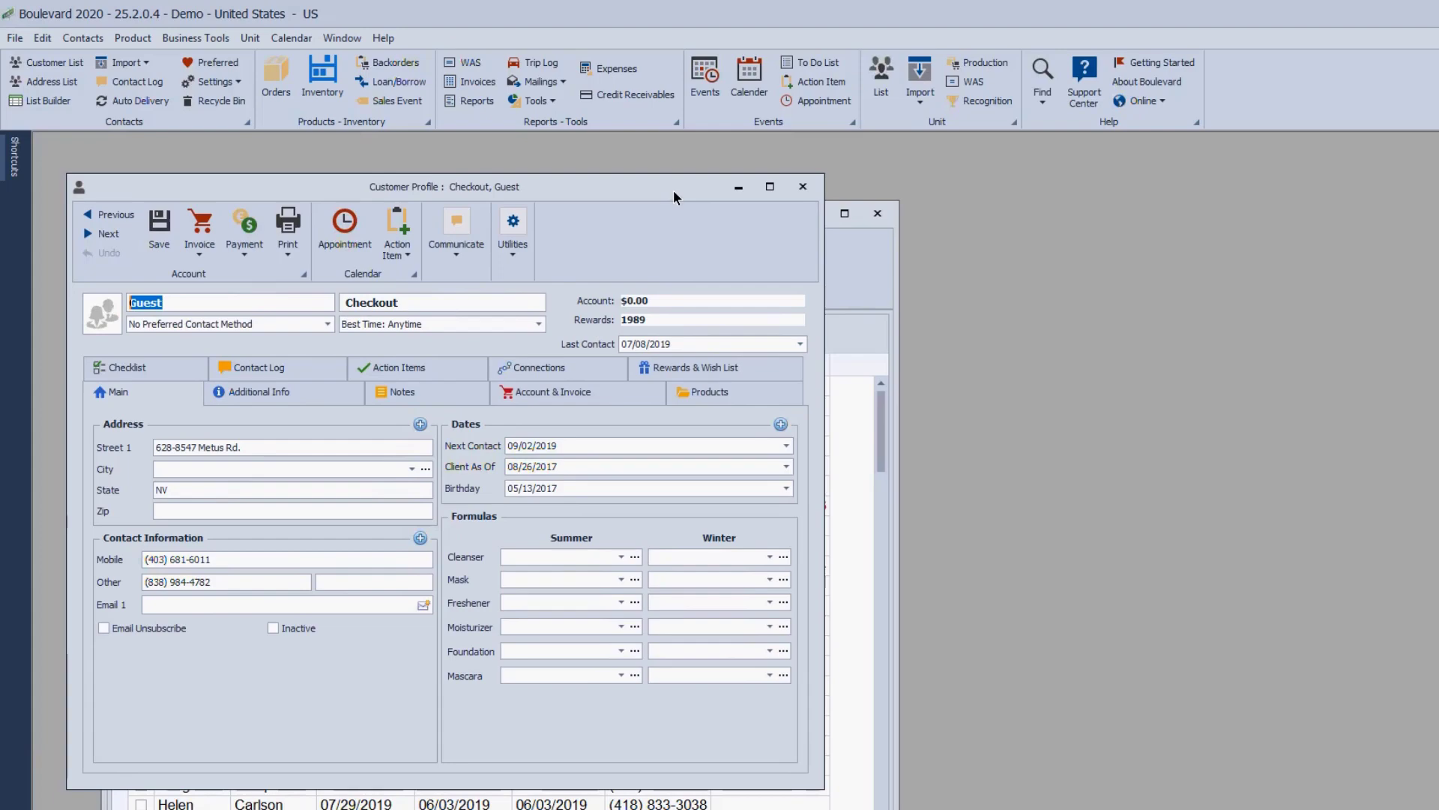
click(803, 186)
drag(750, 211, 739, 172)
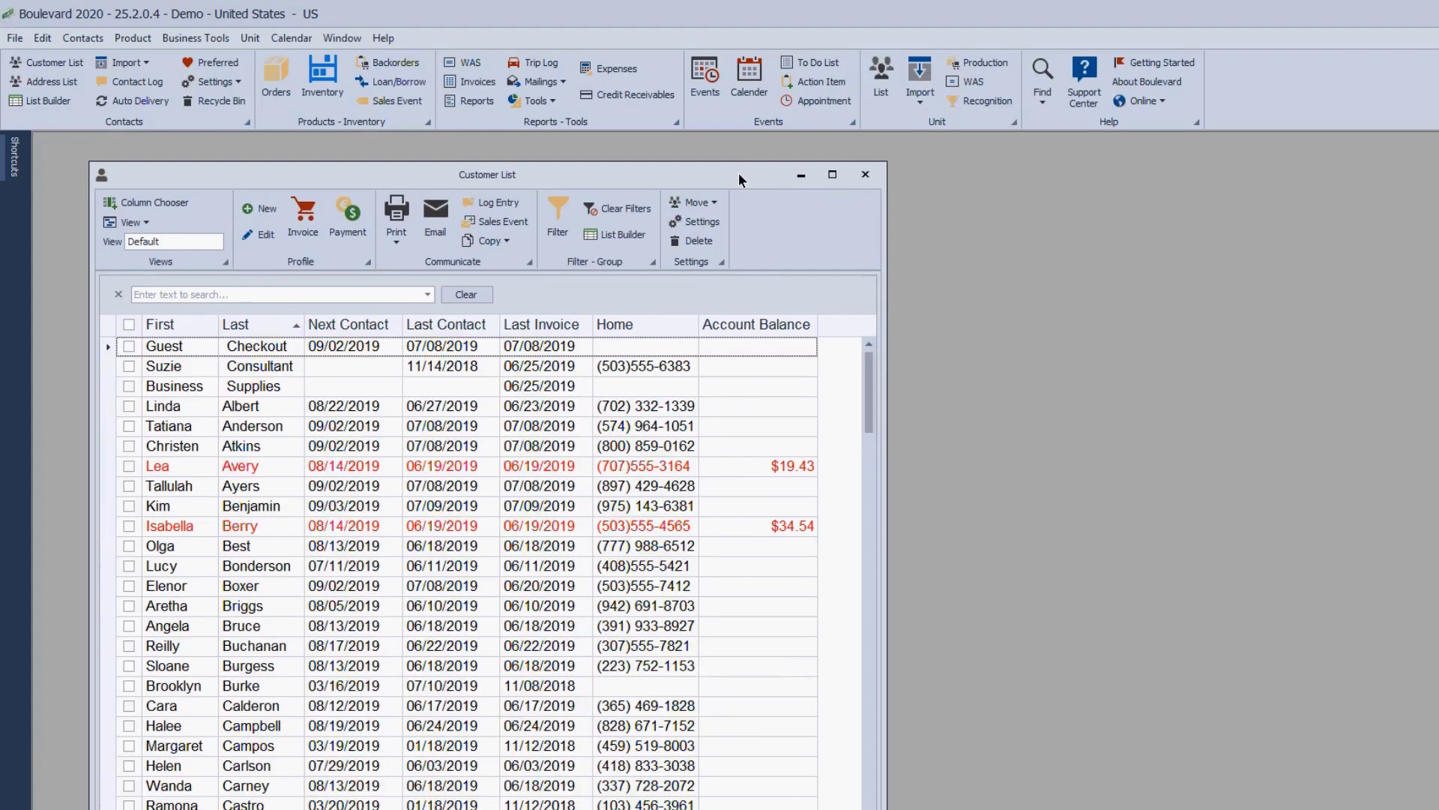
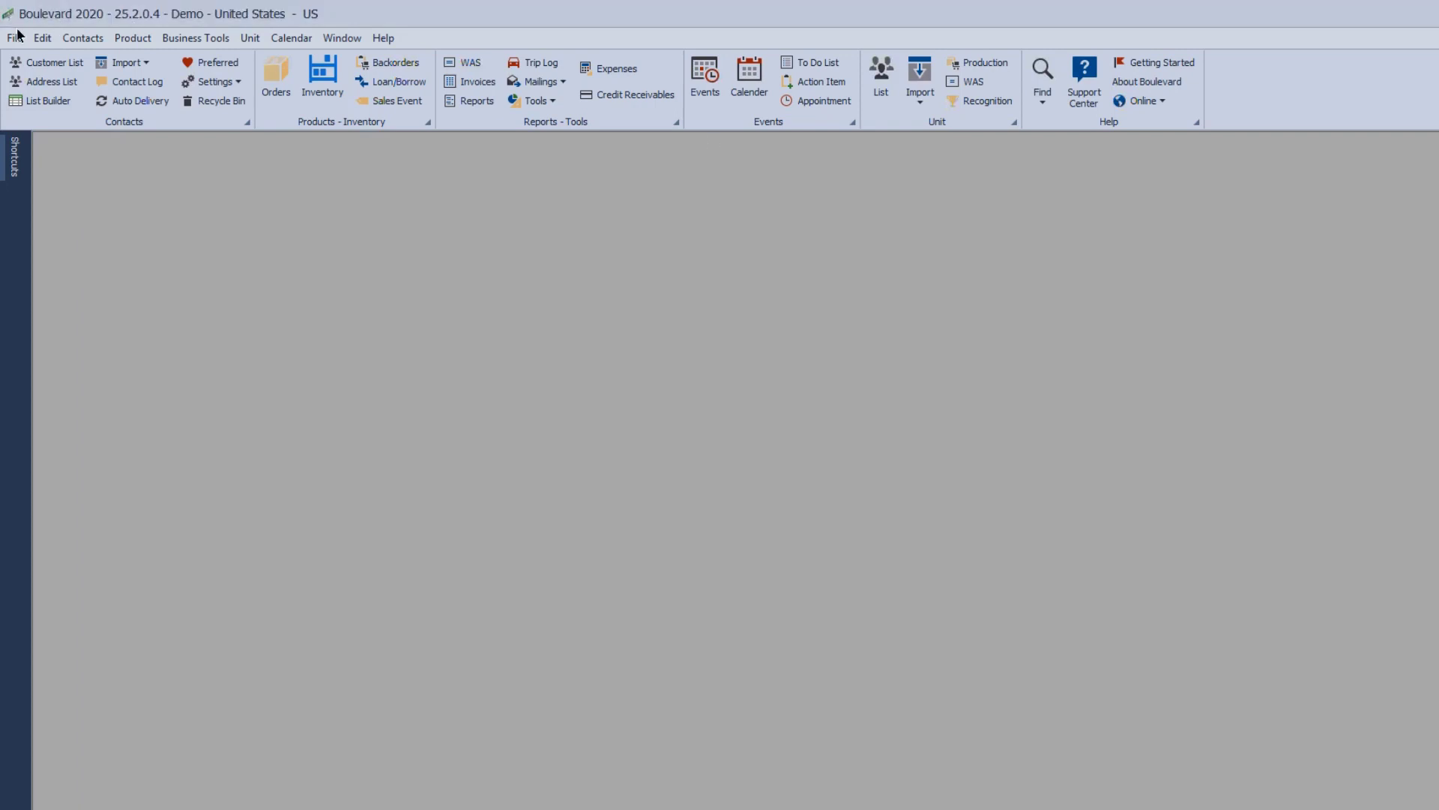
- View the manual backup's save dialog with its default Boulevard folder and file name, and cancel it
click(16, 39)
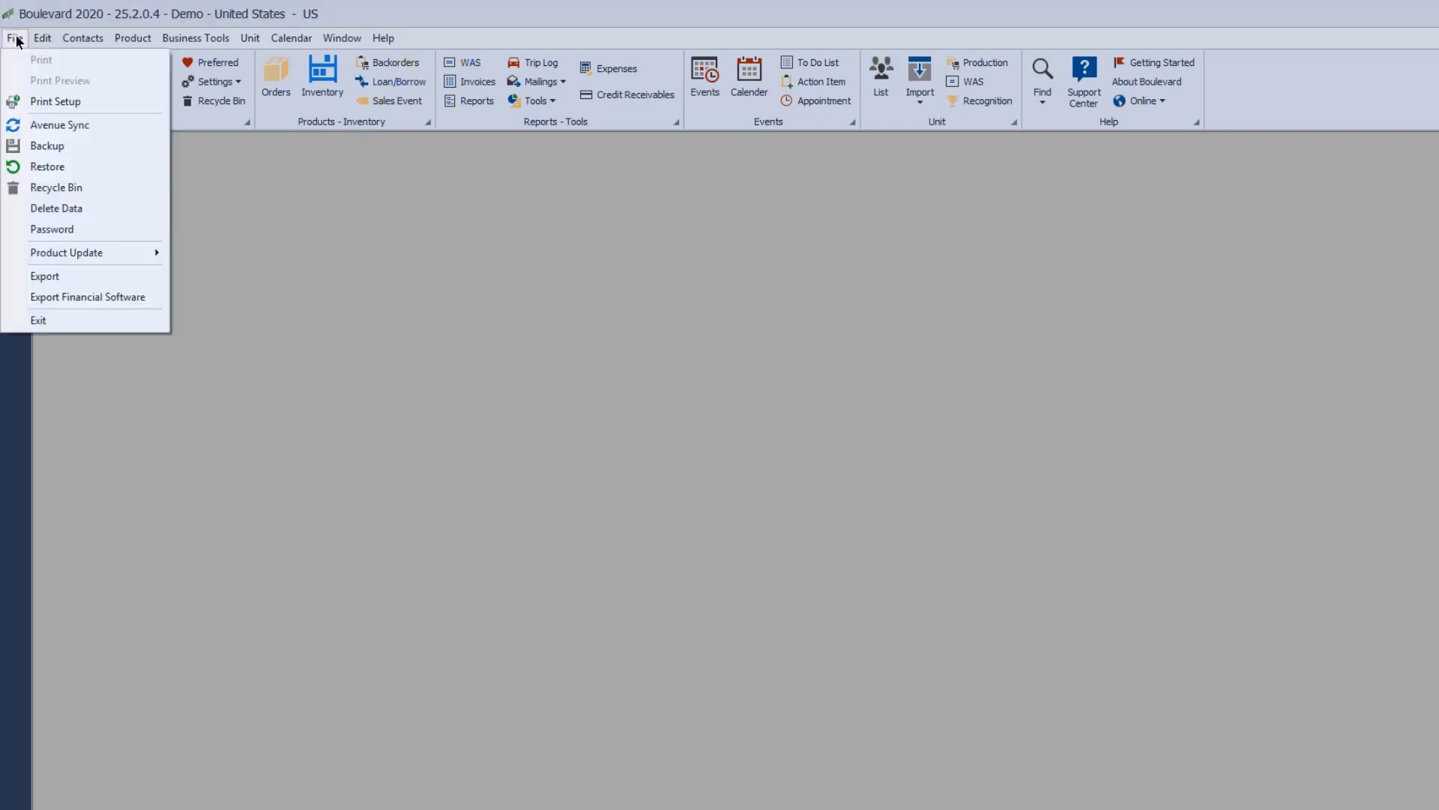
click(46, 146)
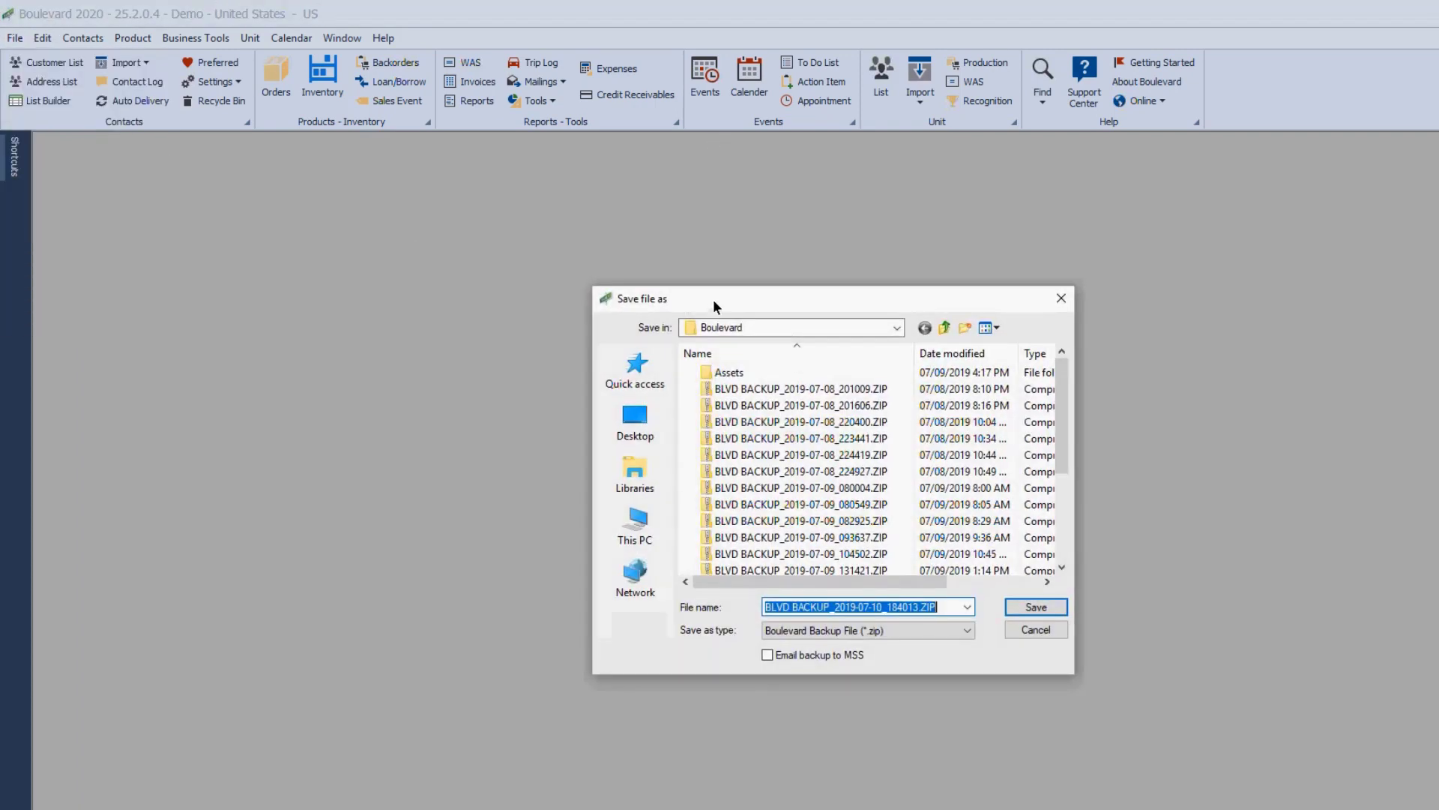
drag(713, 299, 308, 199)
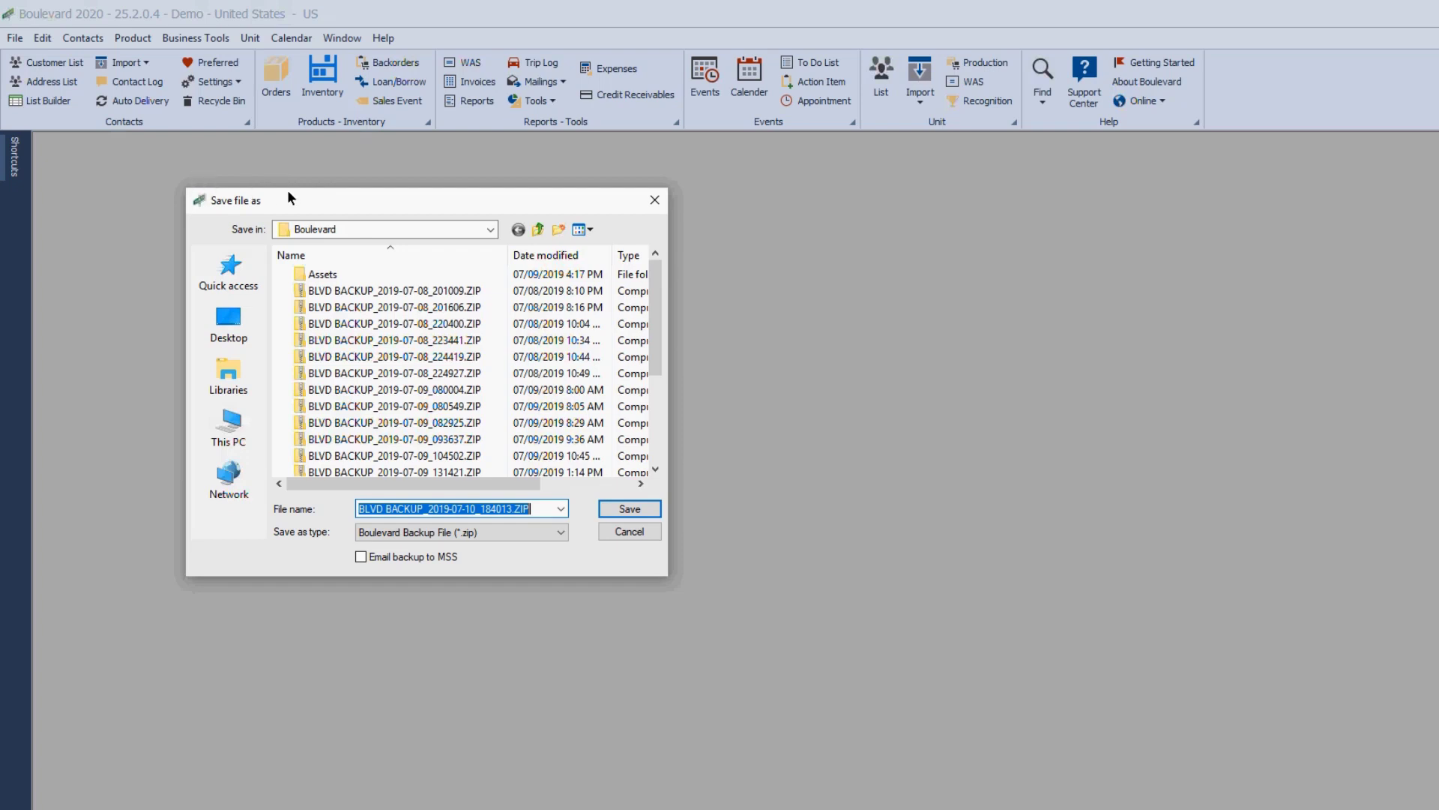
click(640, 532)
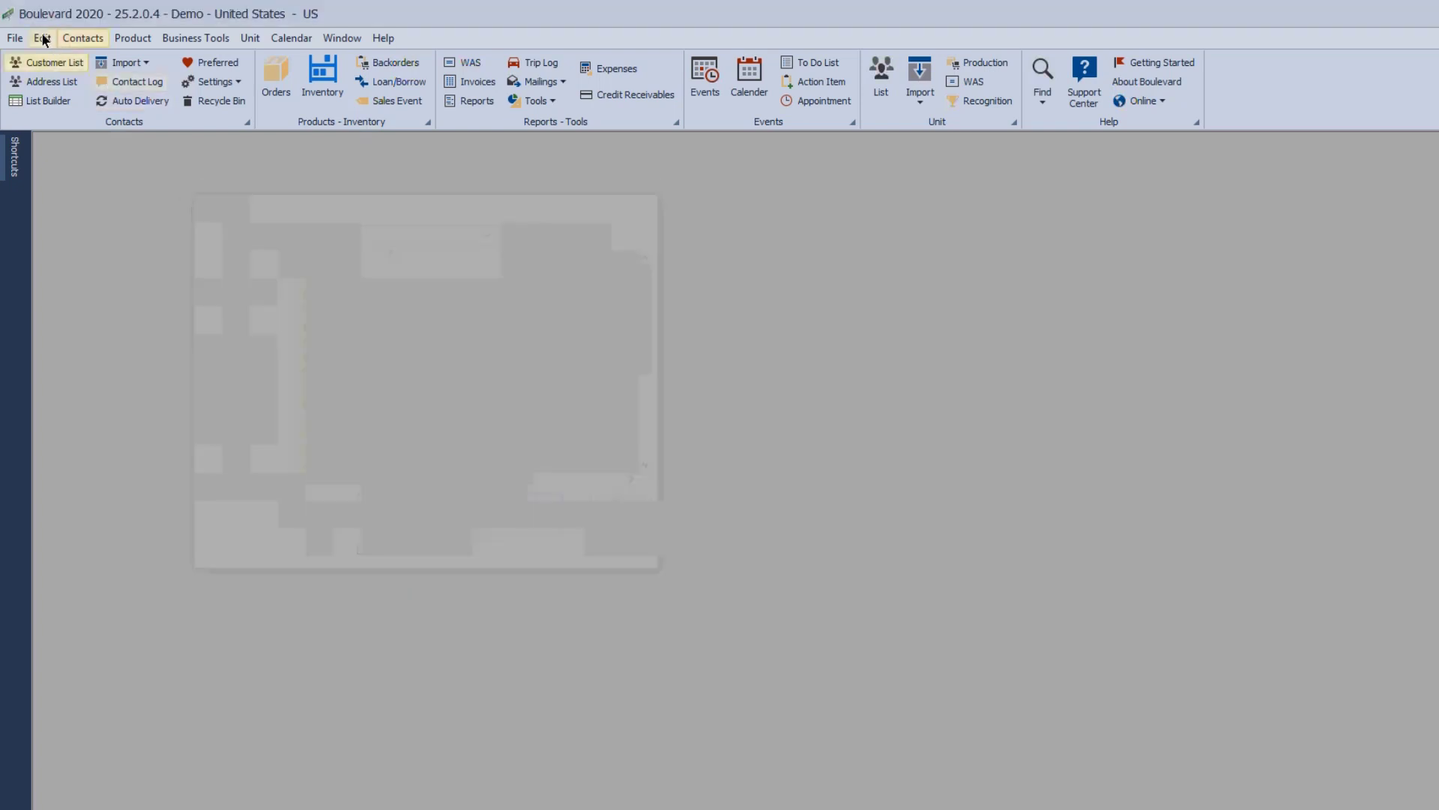
- Reopen the manual backup dialog, view the available save locations such as Toshiba (D:), and cancel without saving
click(18, 37)
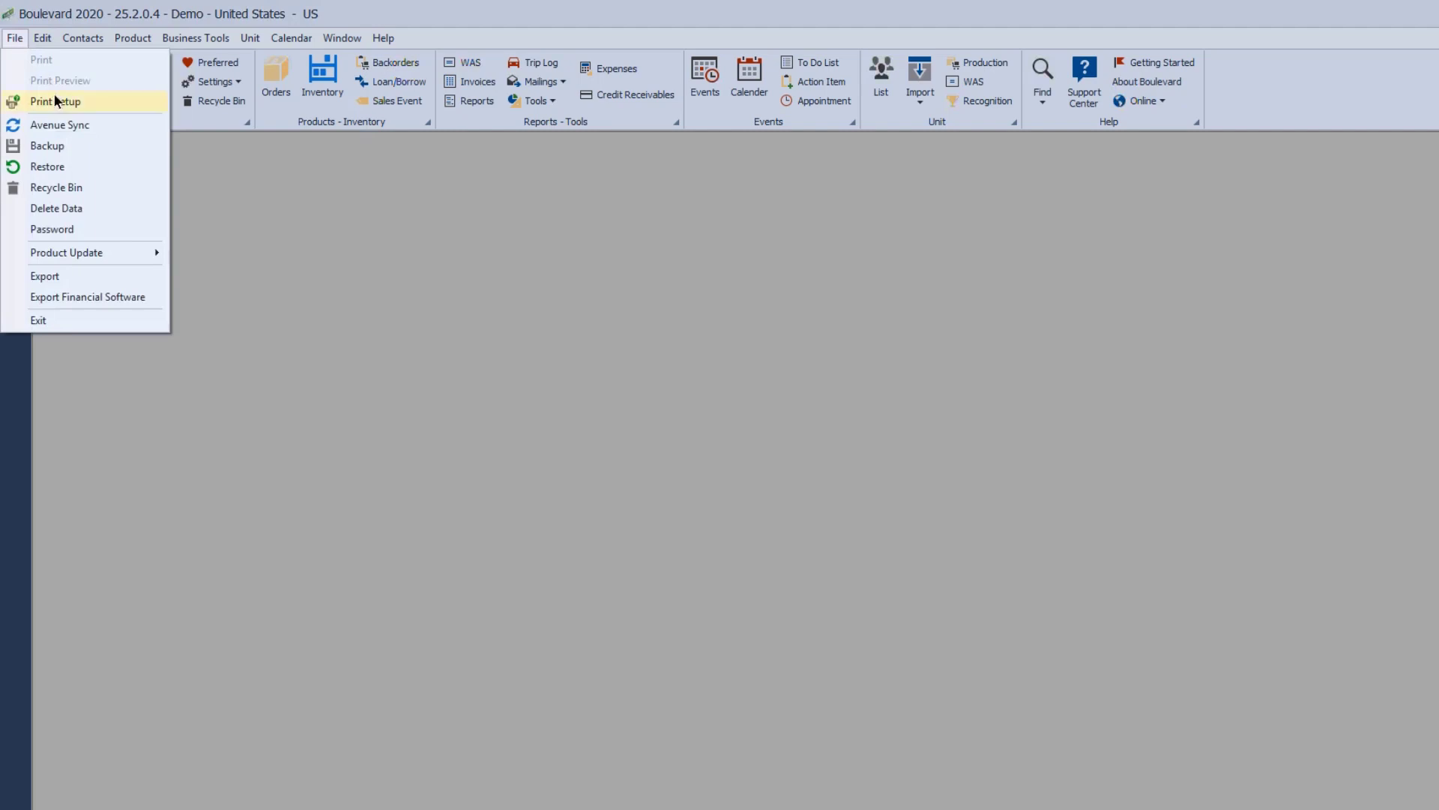
click(47, 145)
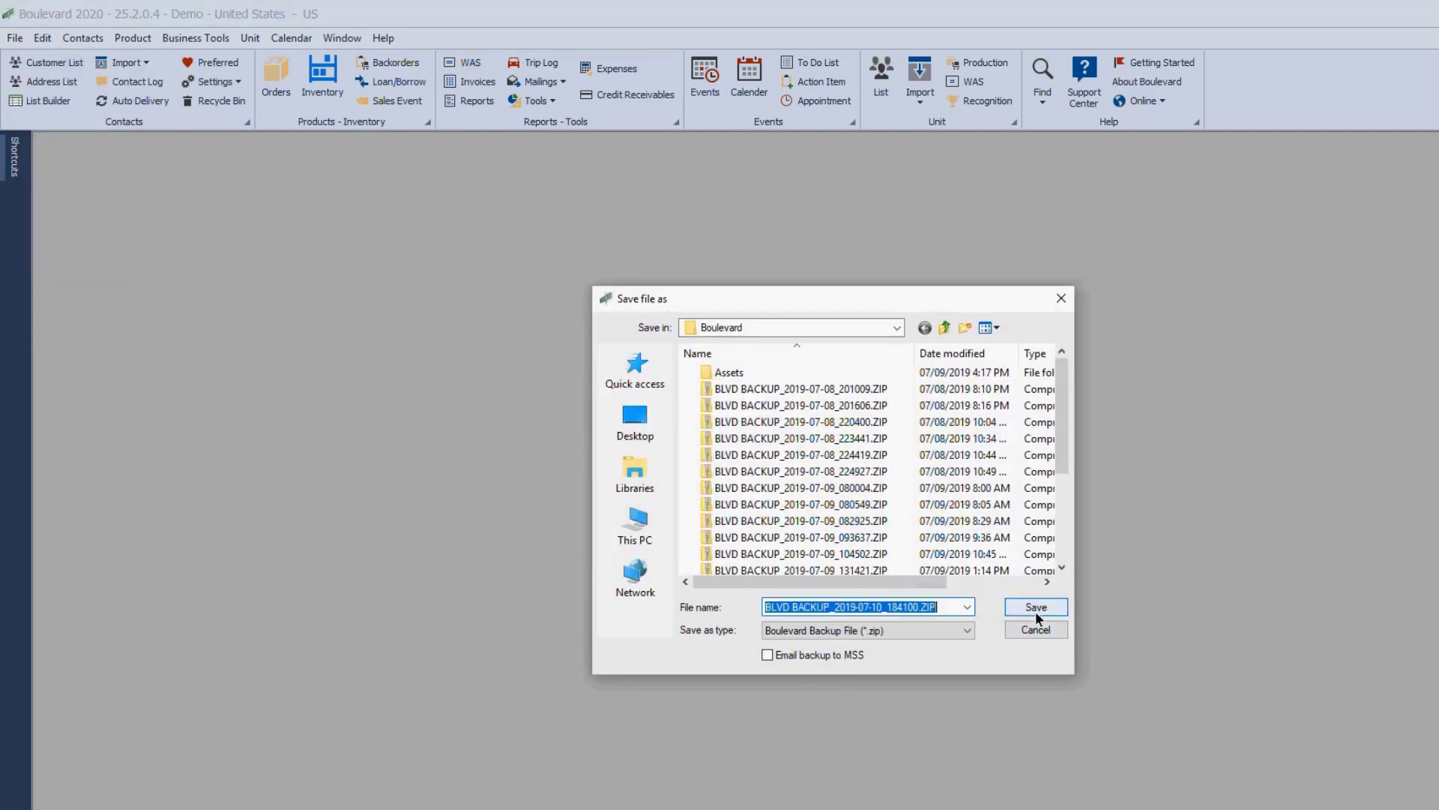
click(789, 327)
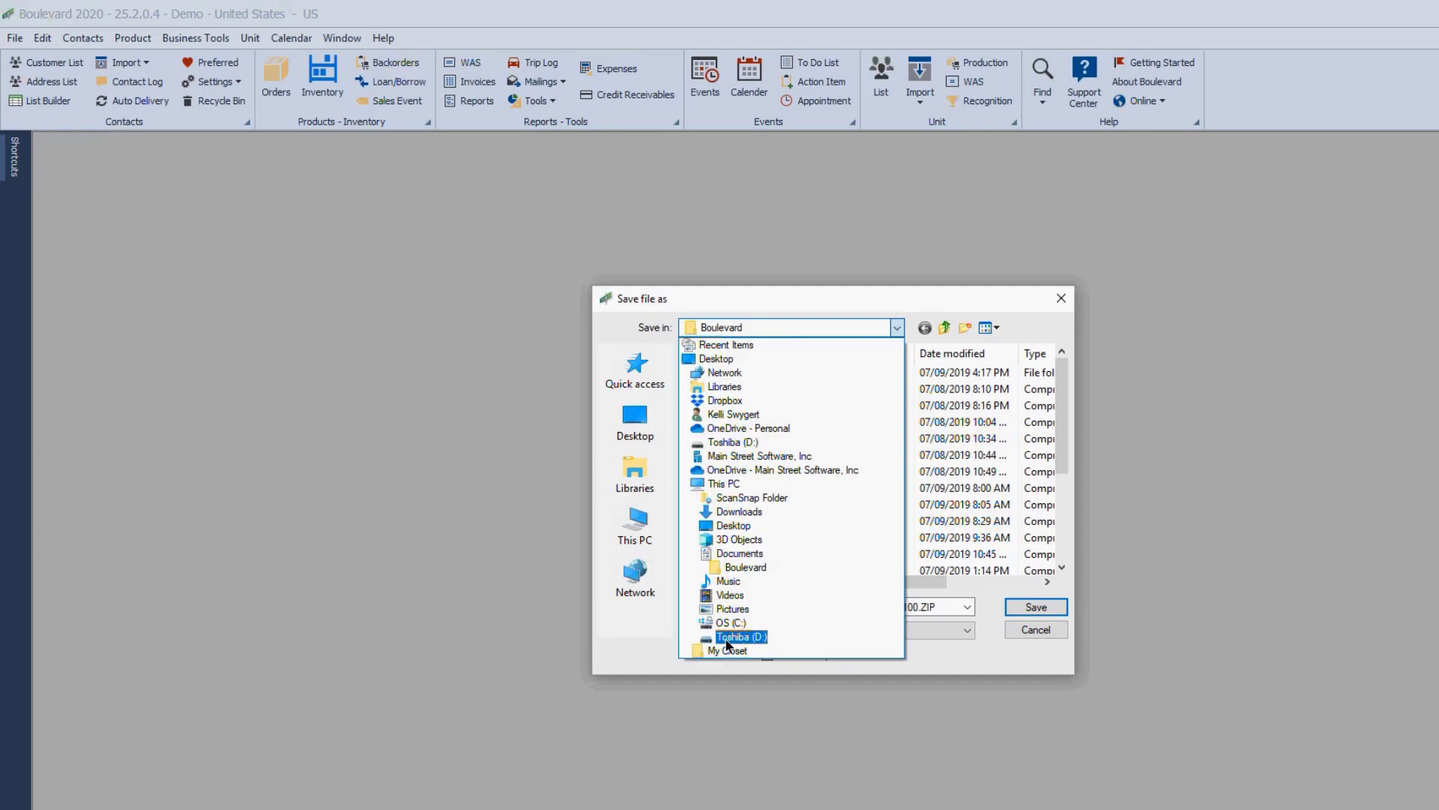
click(1037, 630)
click(1037, 629)
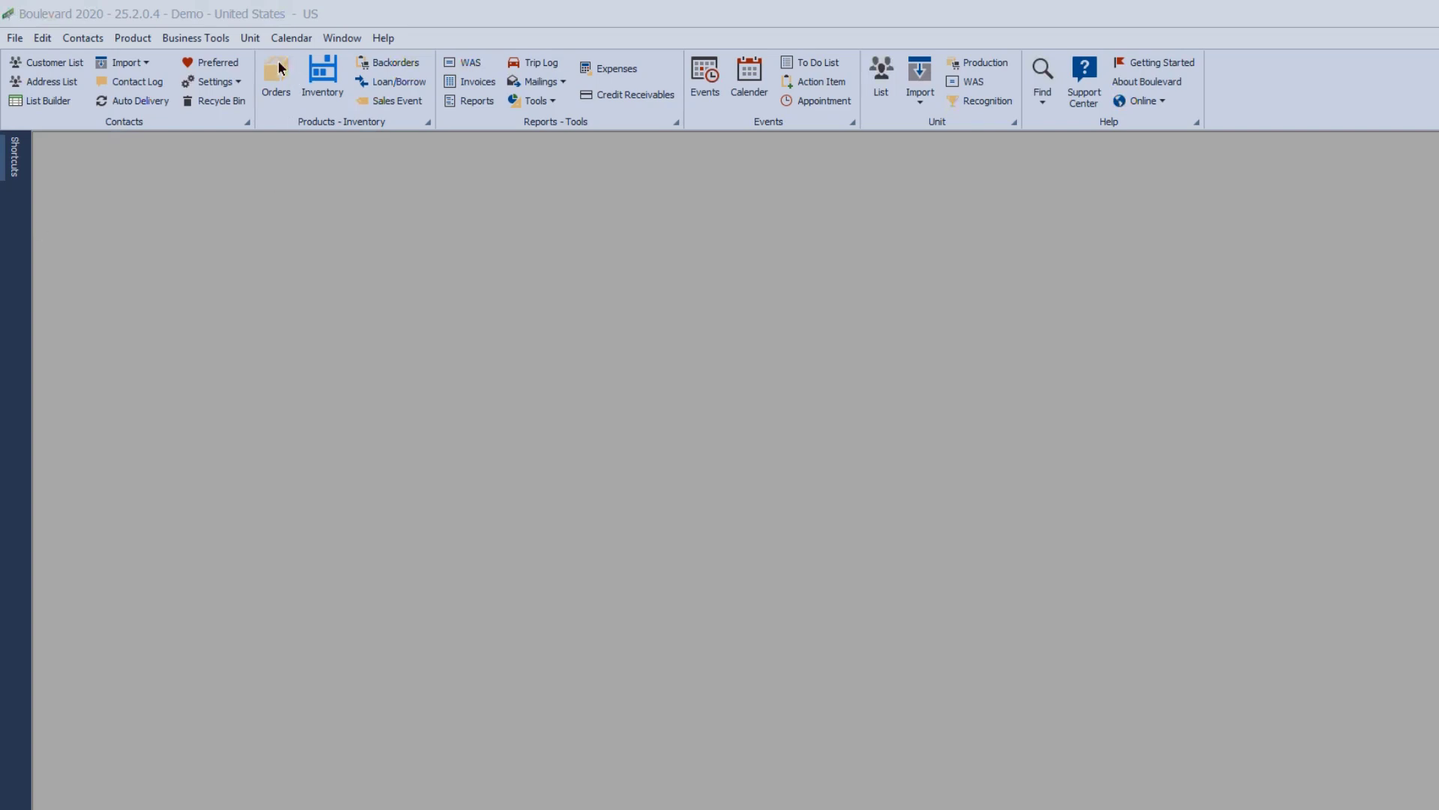
- In the inventory Products list, hide the Find Panel, show it again, and close the list
click(322, 75)
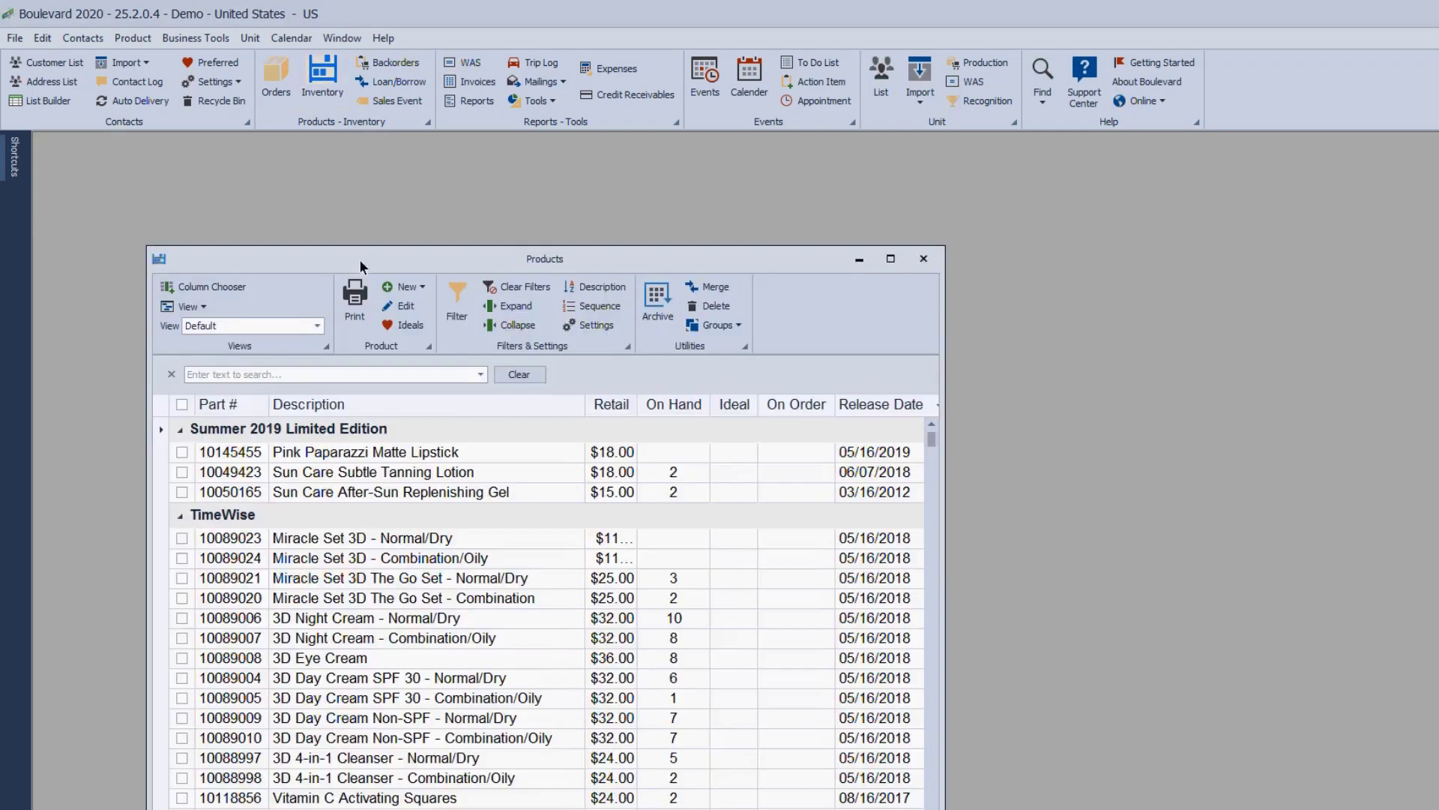
drag(360, 266, 303, 171)
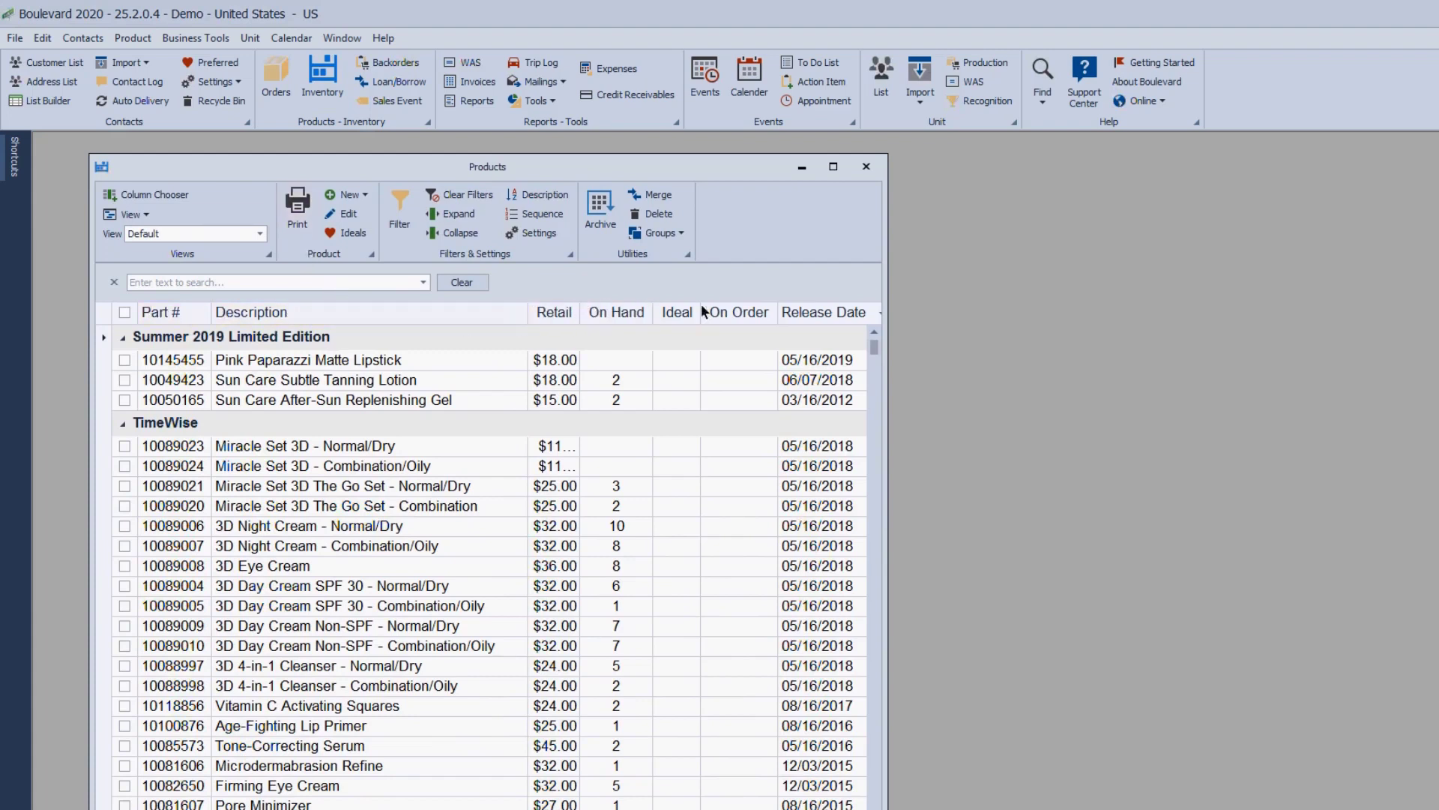
right_click(409, 314)
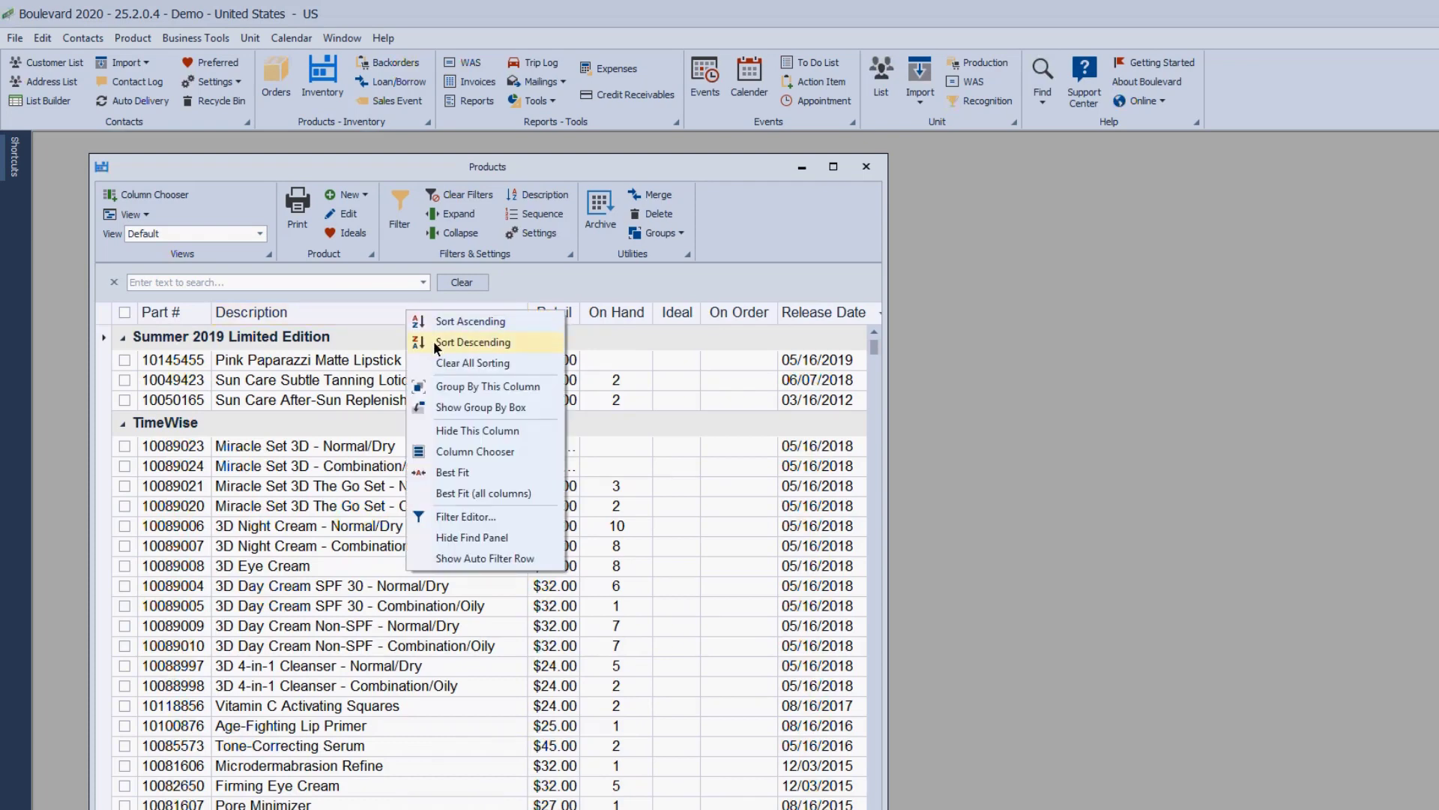
click(470, 537)
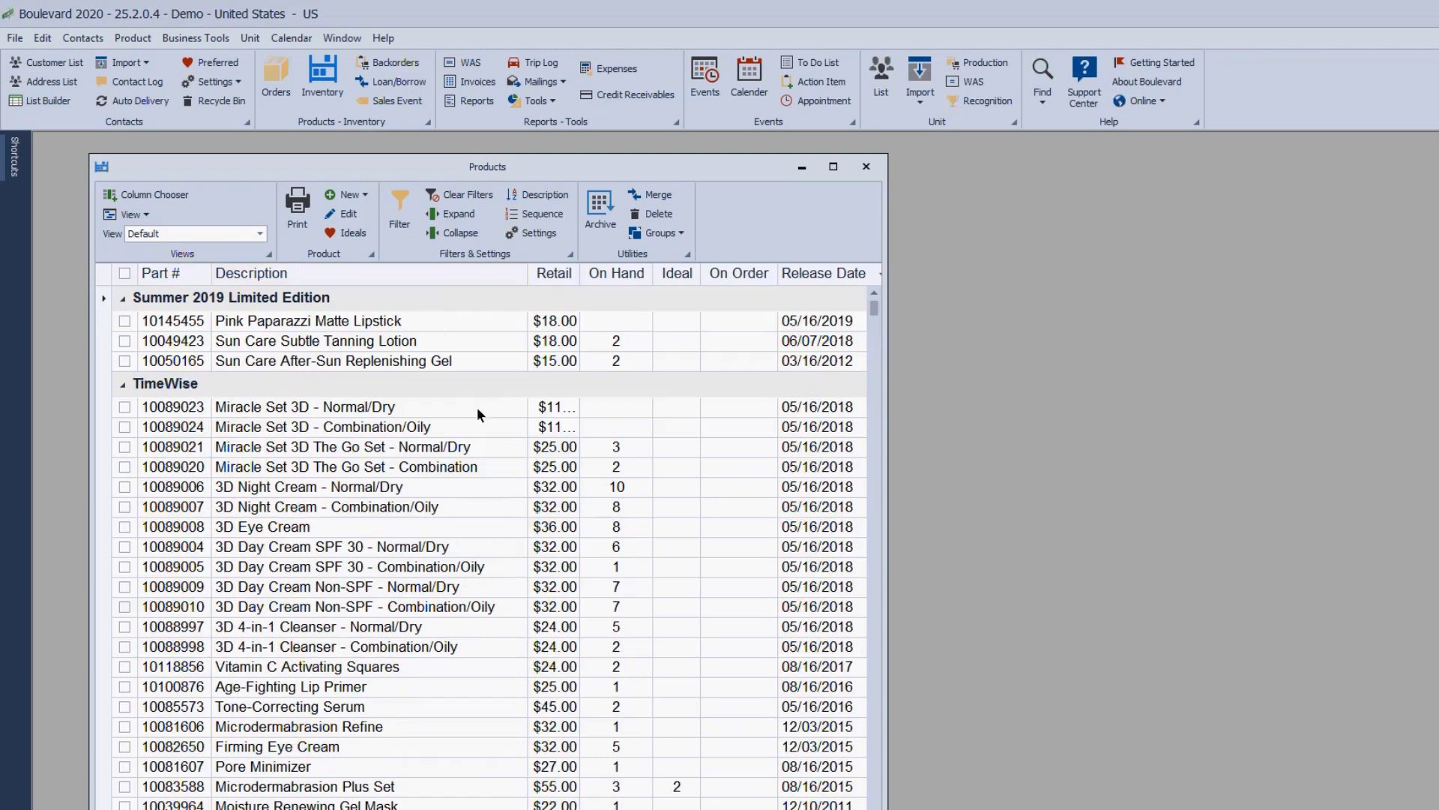
right_click(427, 273)
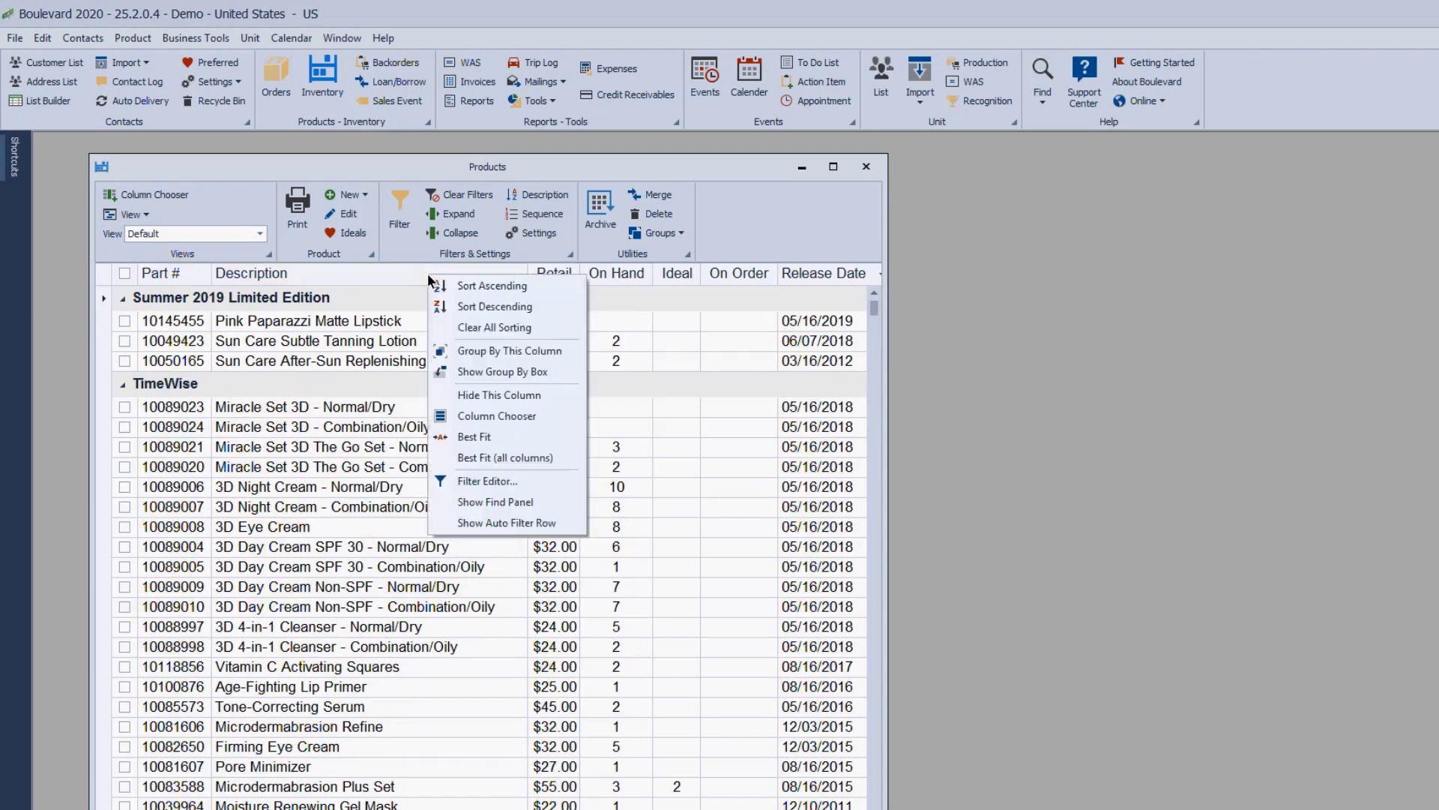
click(510, 500)
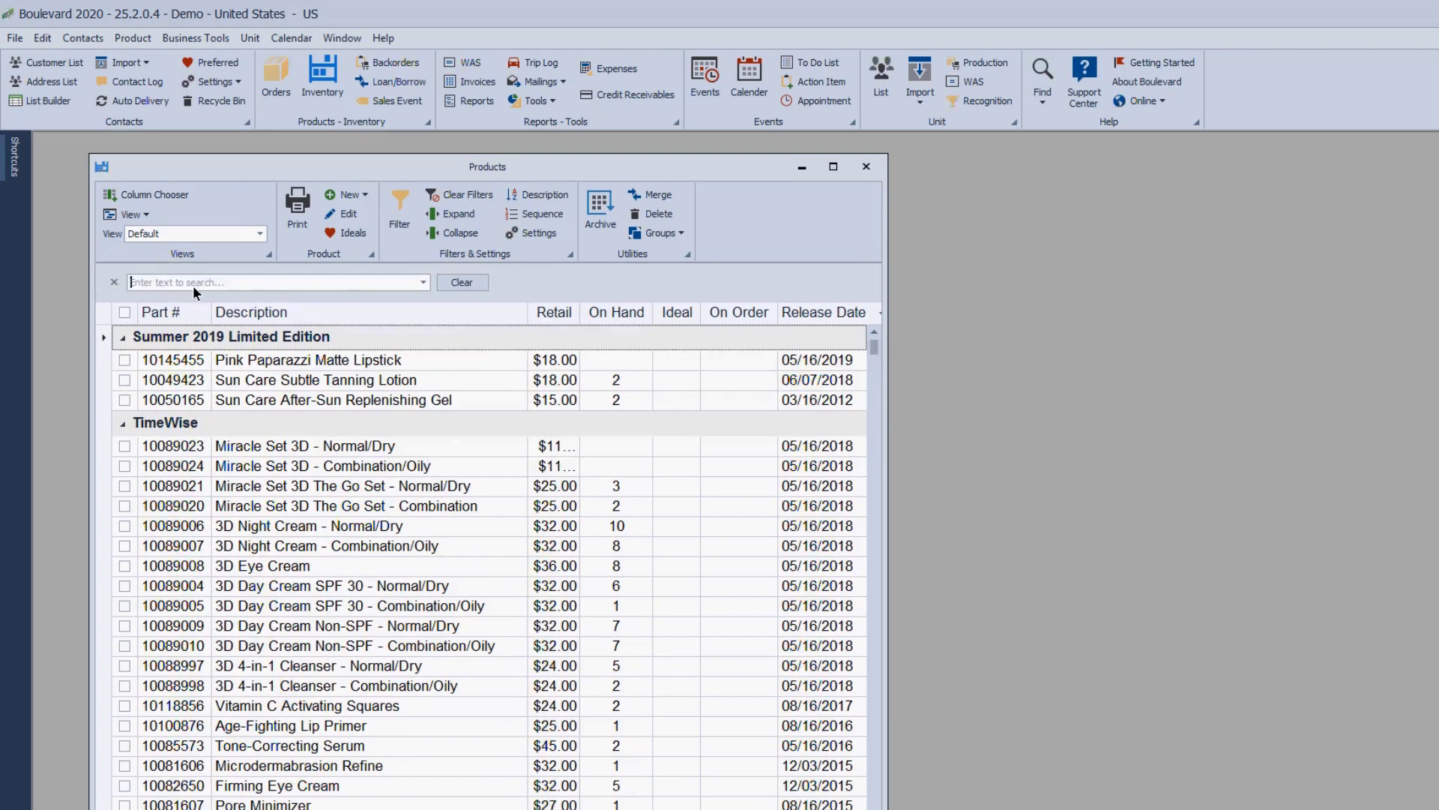
click(863, 169)
- Search the Customer List for "sar", clear the search, and close the list
click(51, 63)
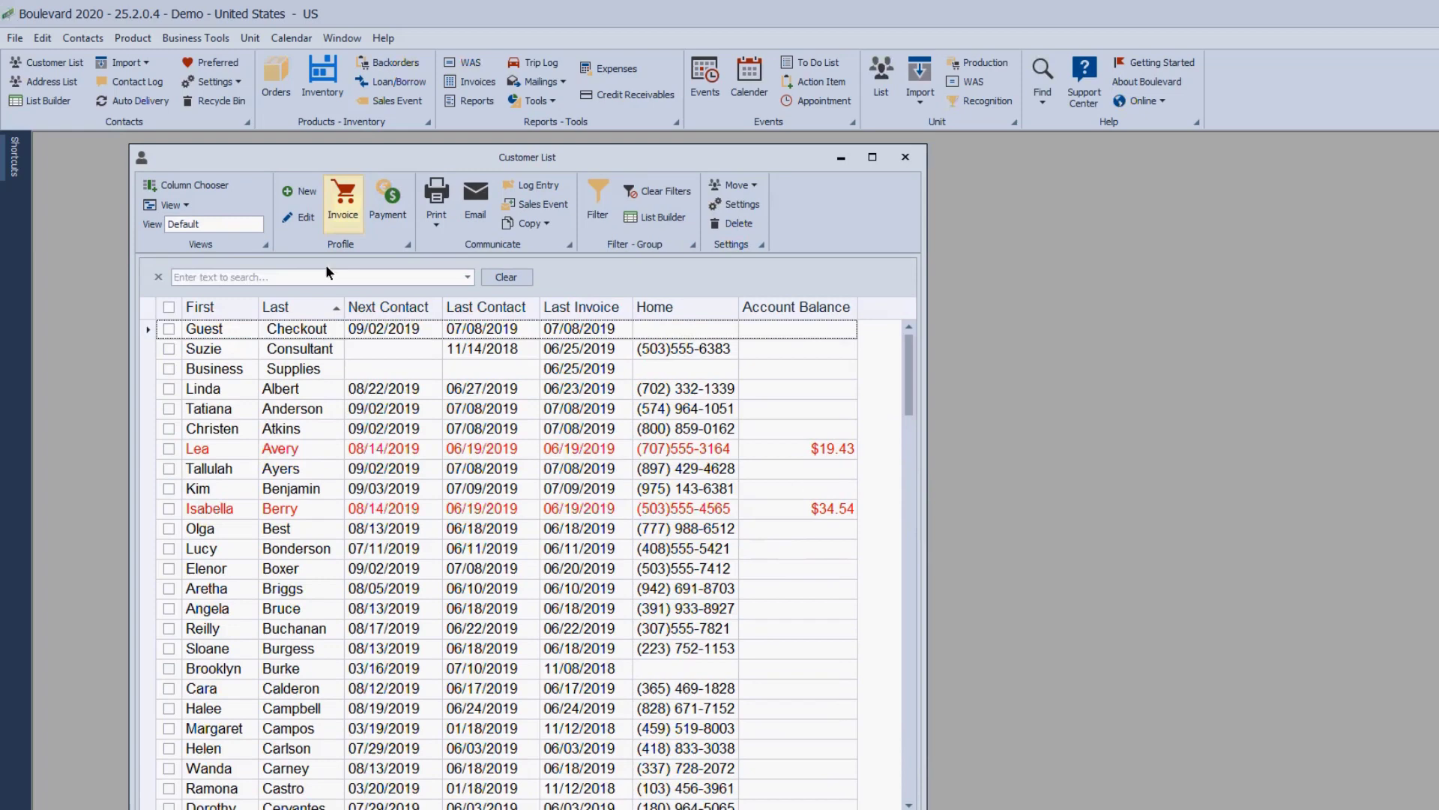
click(322, 277)
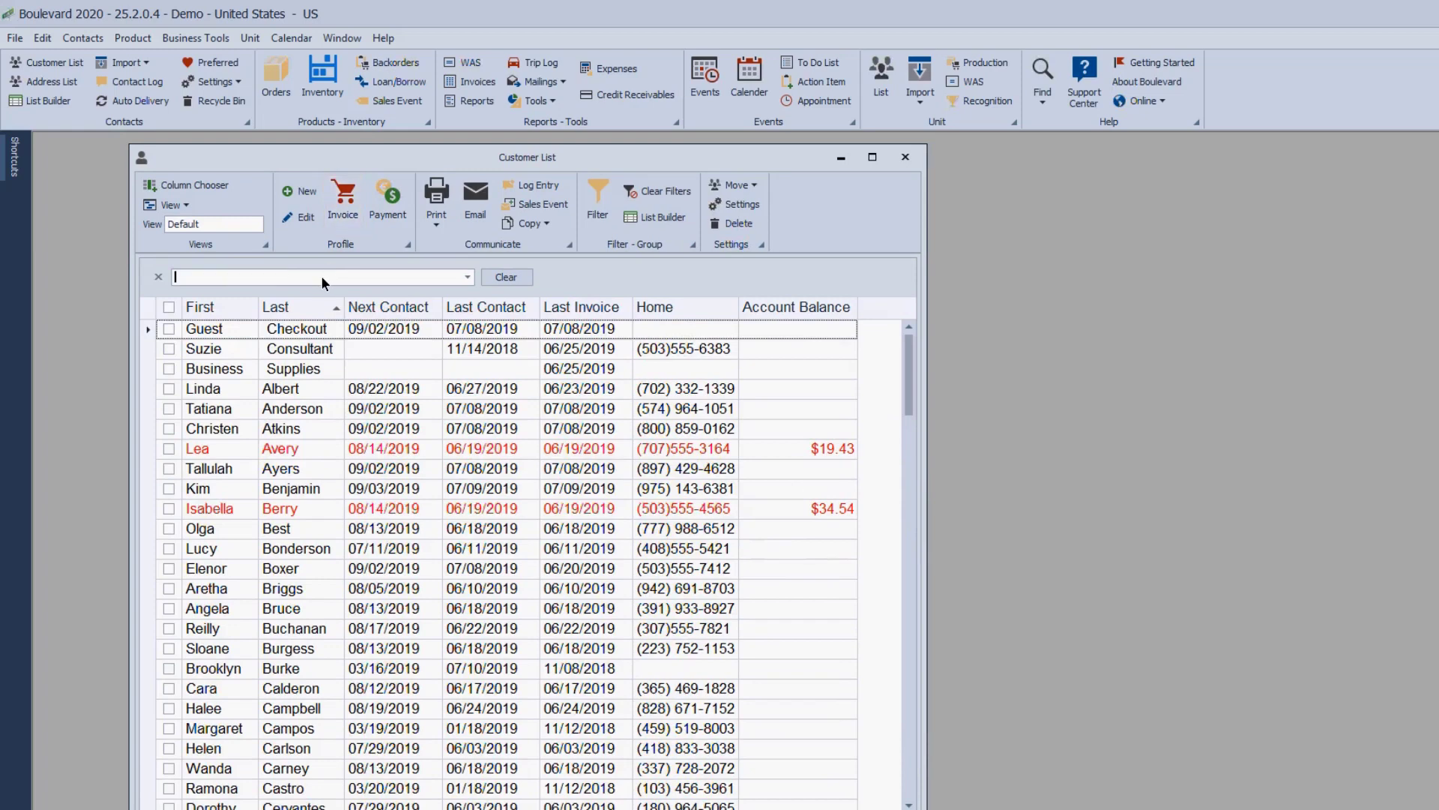
text(sar)
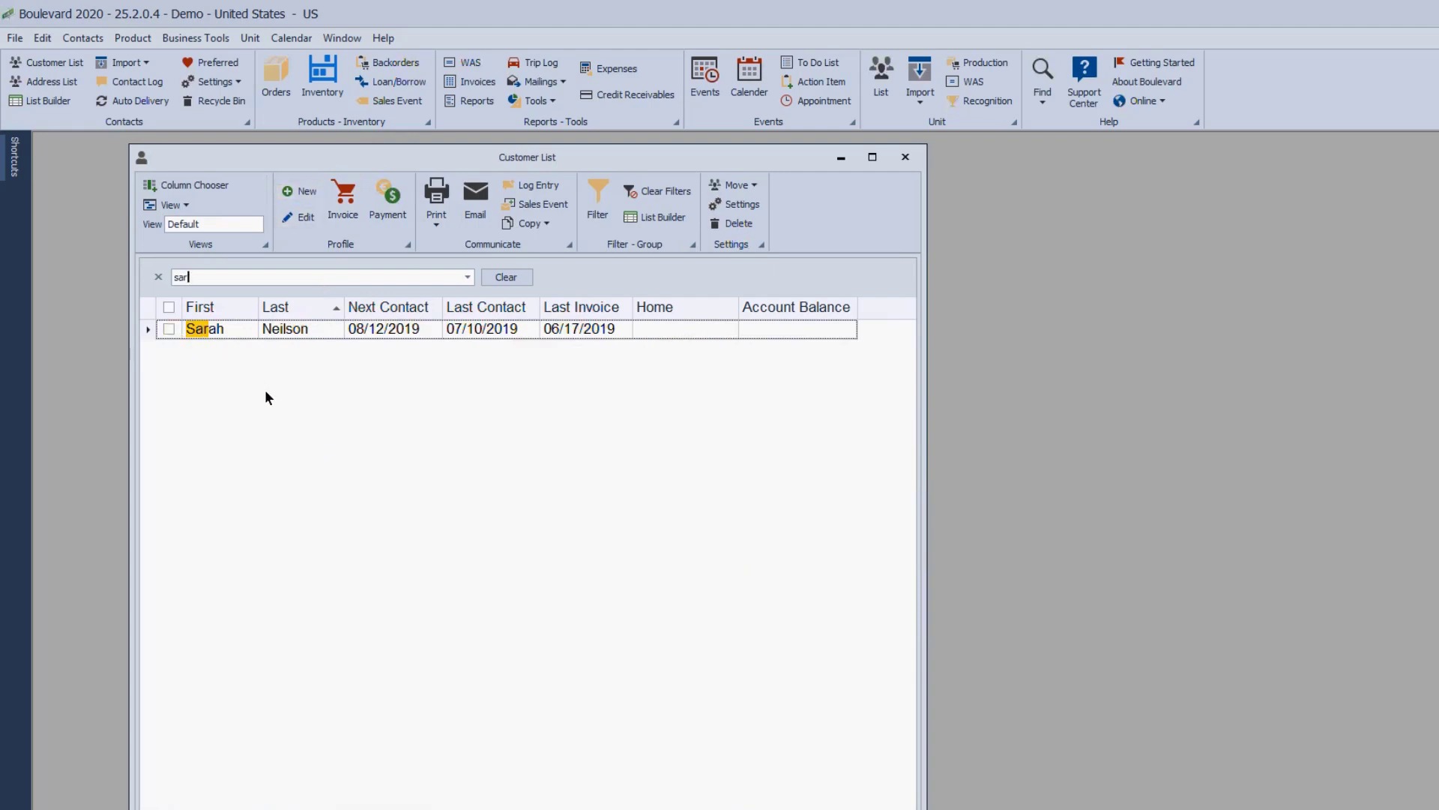
click(516, 278)
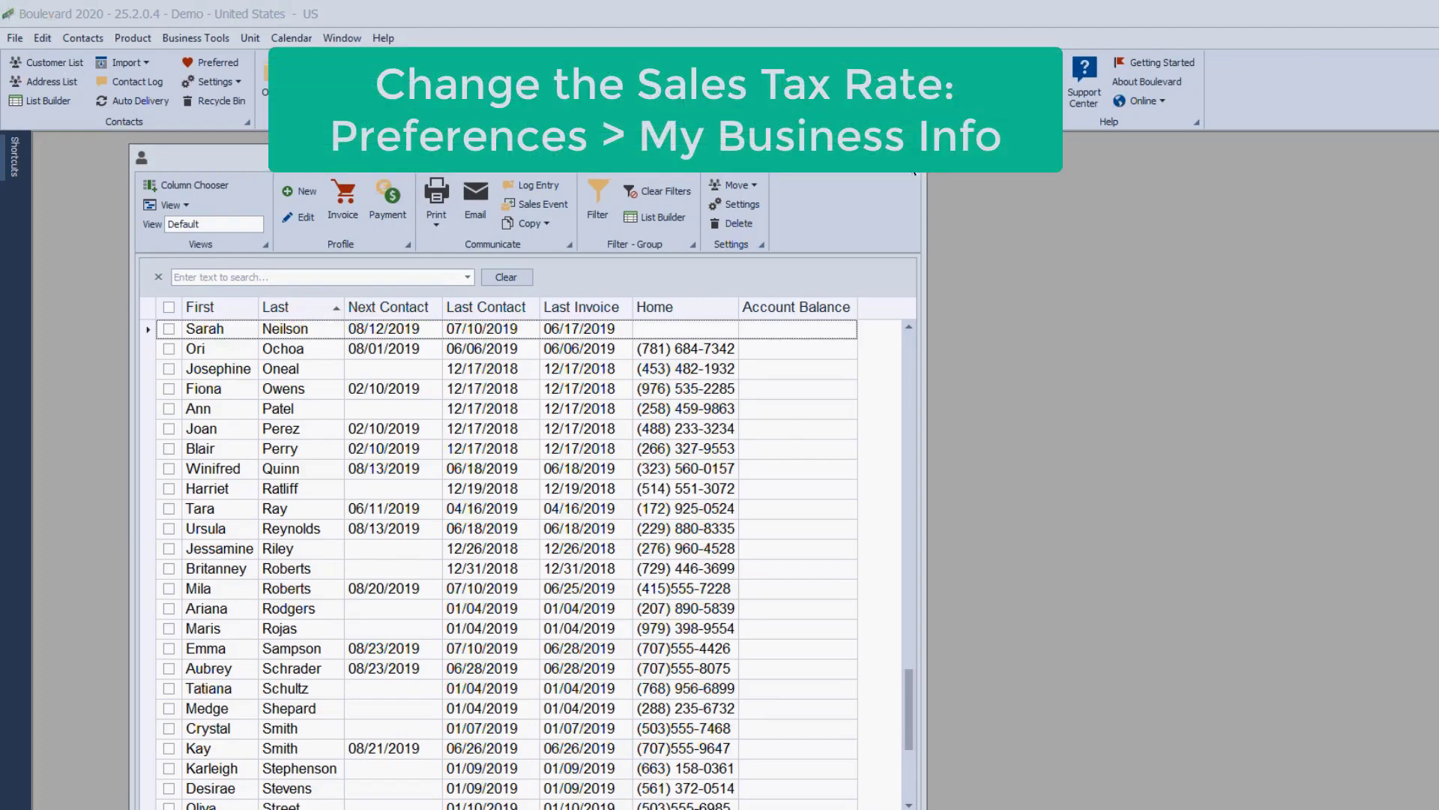
click(918, 159)
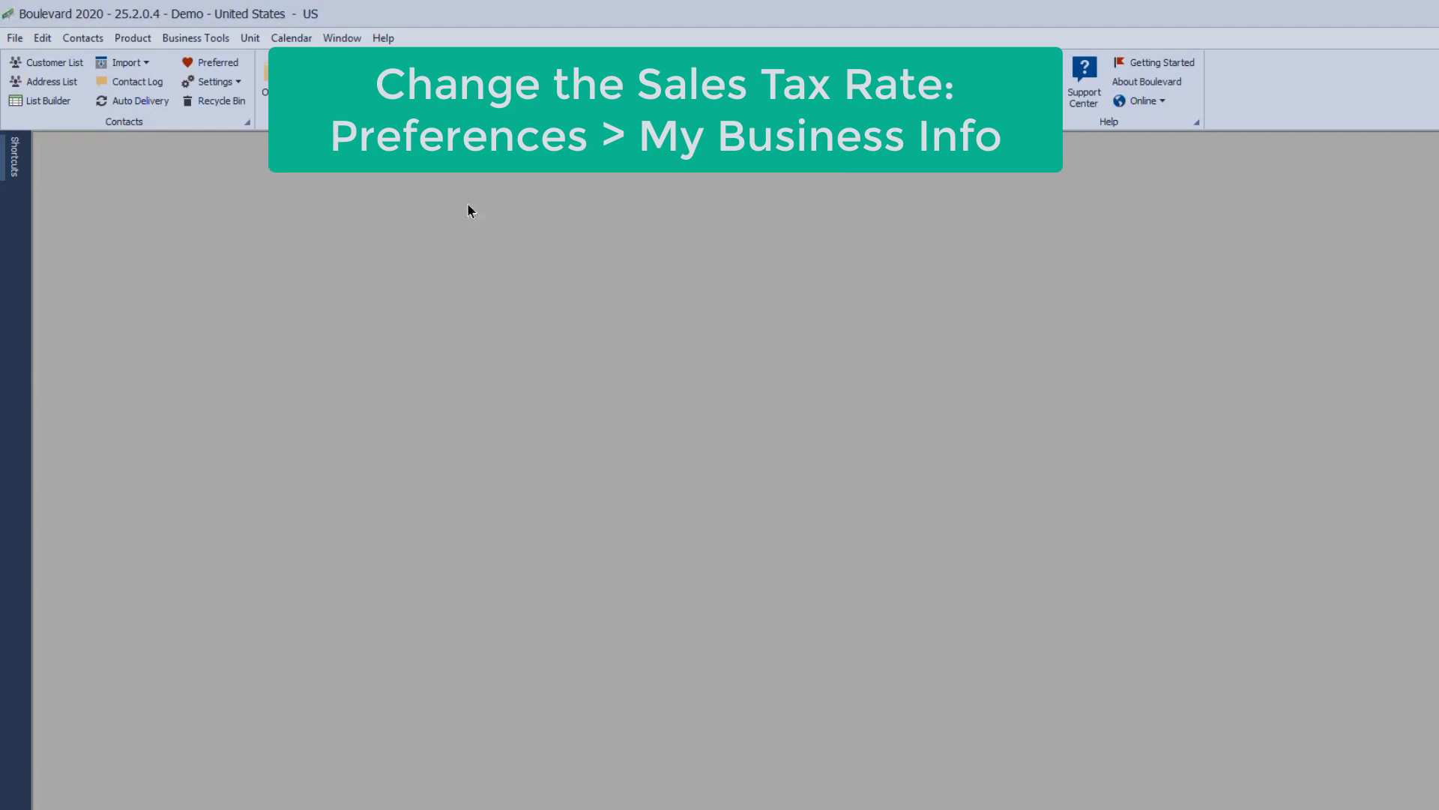
- View the Sales Tax rate under My Business Info in Preferences, and cancel the dialog
click(43, 39)
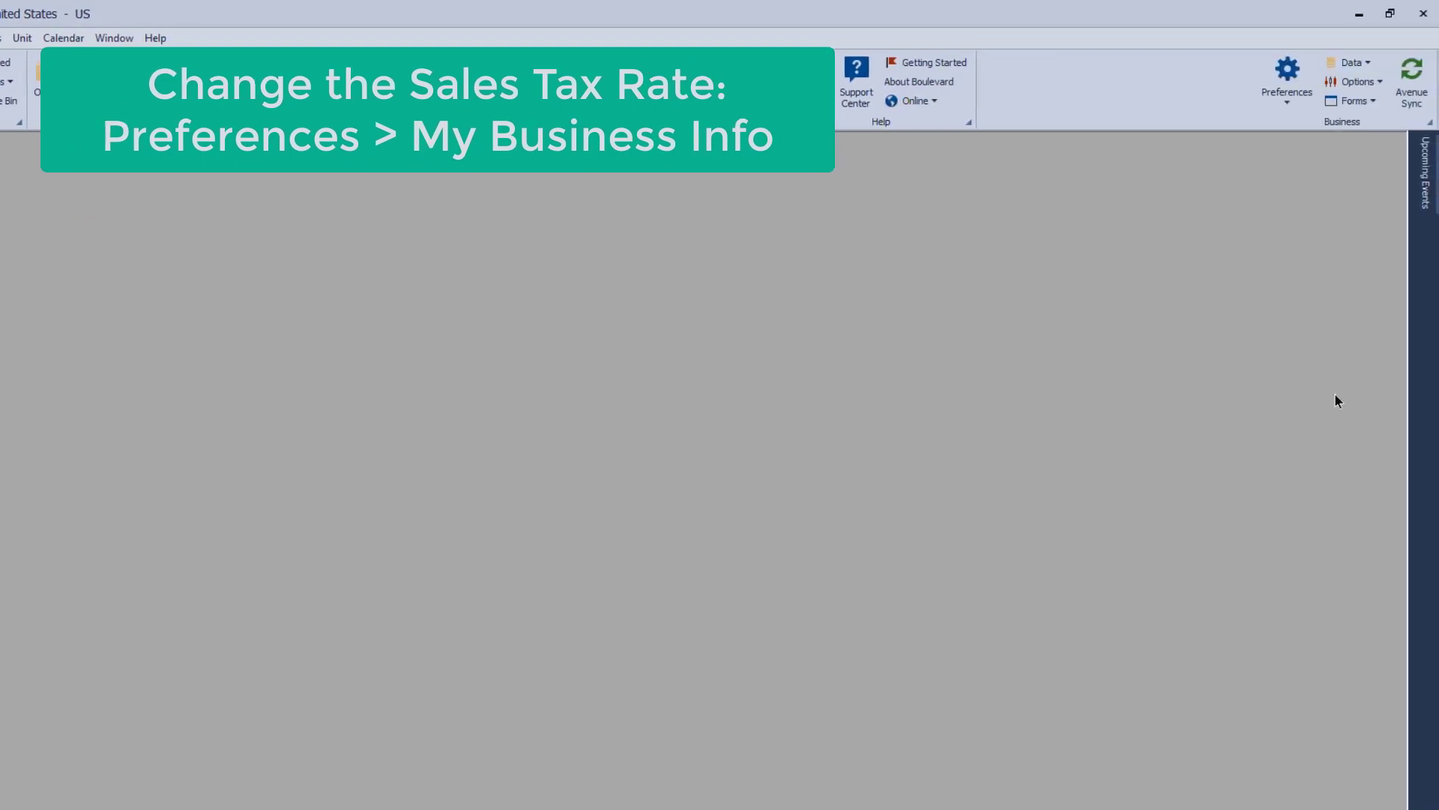
click(1284, 103)
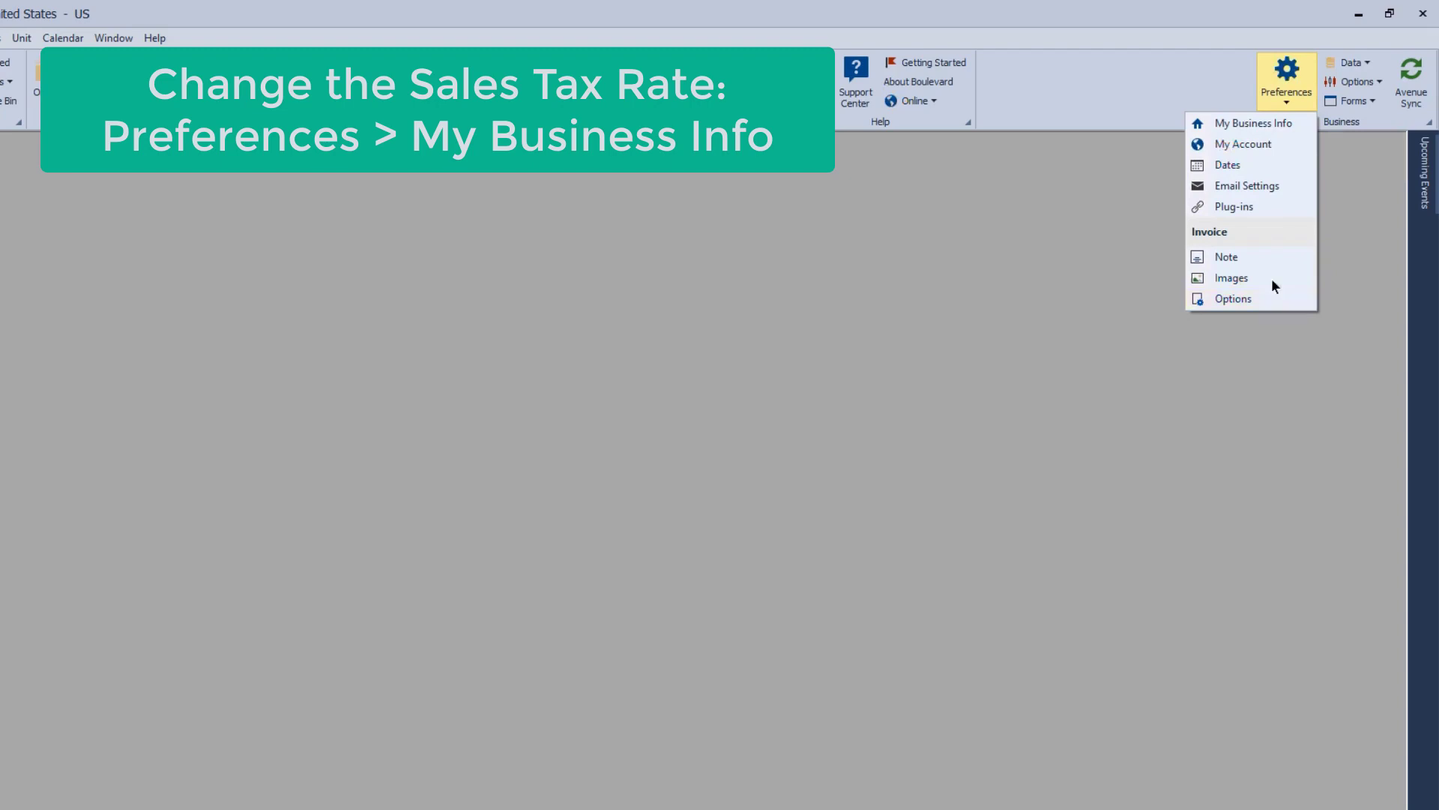
click(1247, 127)
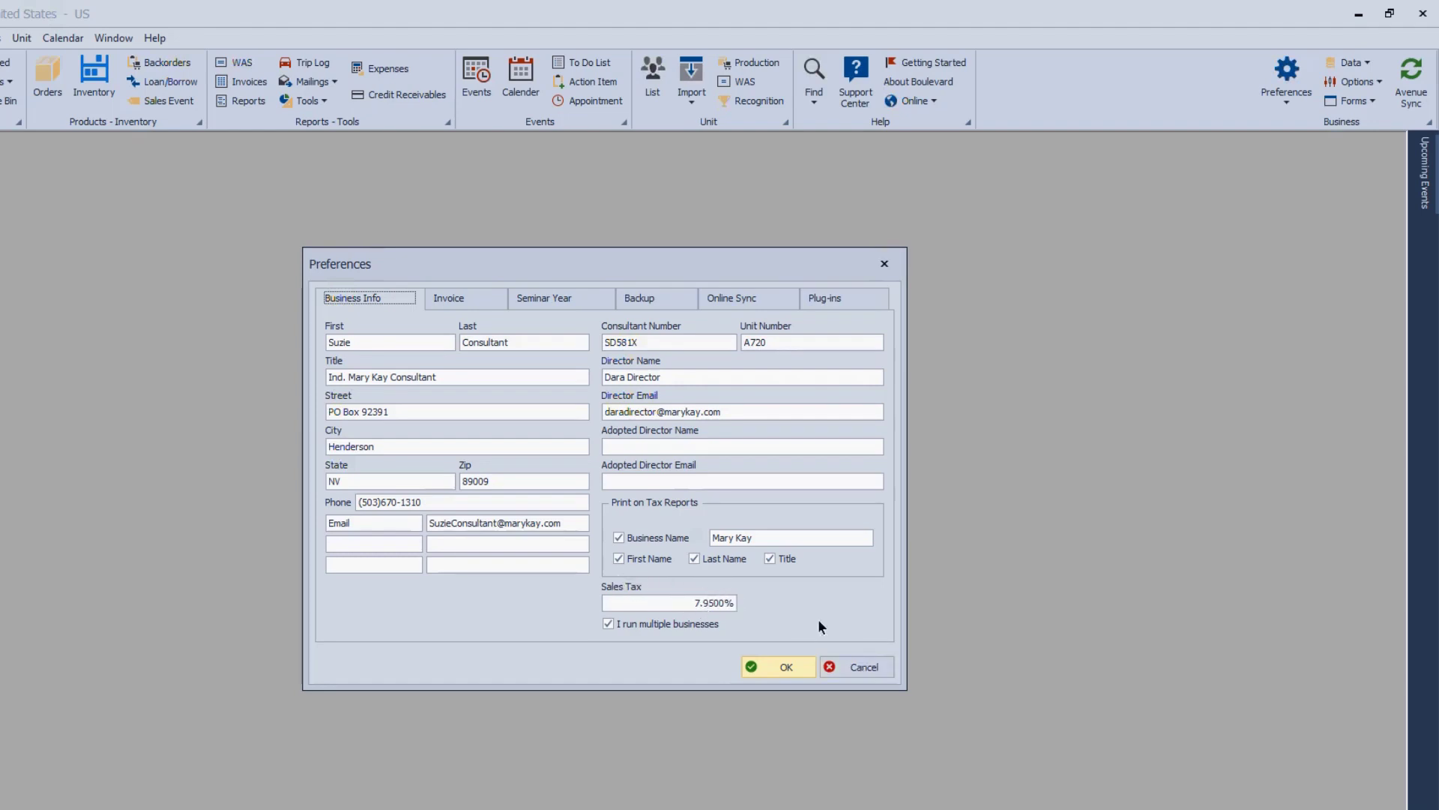
click(858, 664)
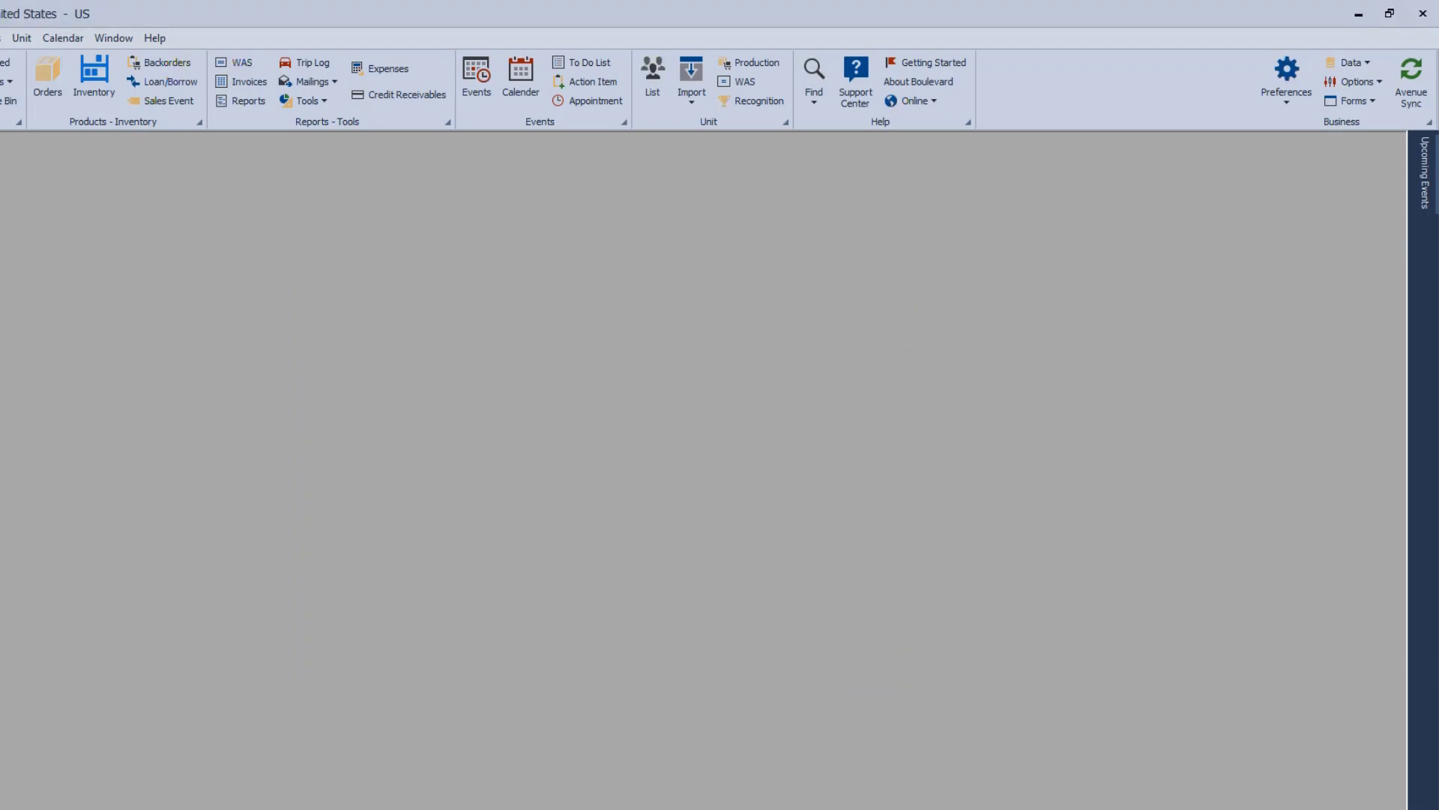
- Open the fifth customer's profile from the Customer List, view the Sales Tax option in Profile Settings, and cancel the dialog
click(17, 125)
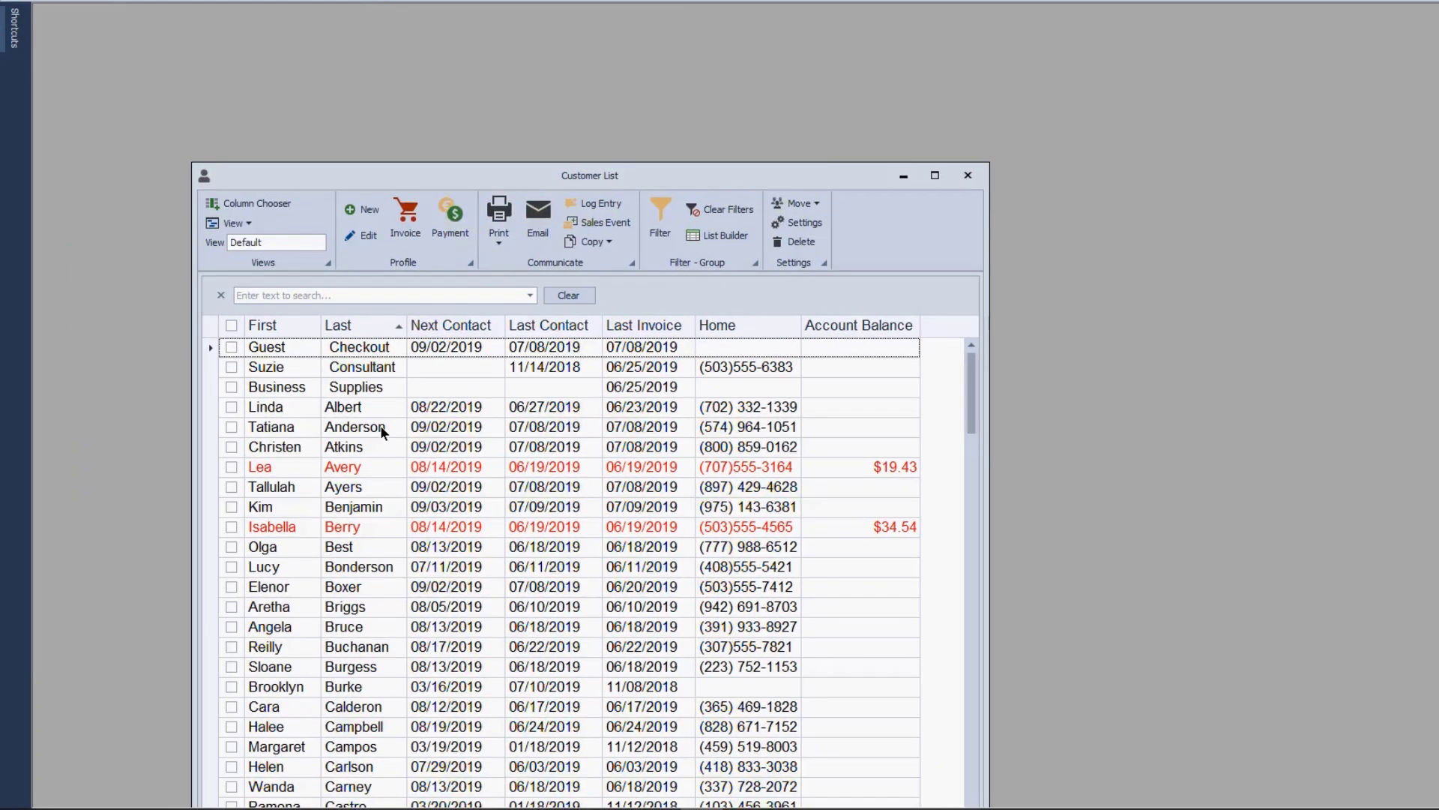
click(215, 521)
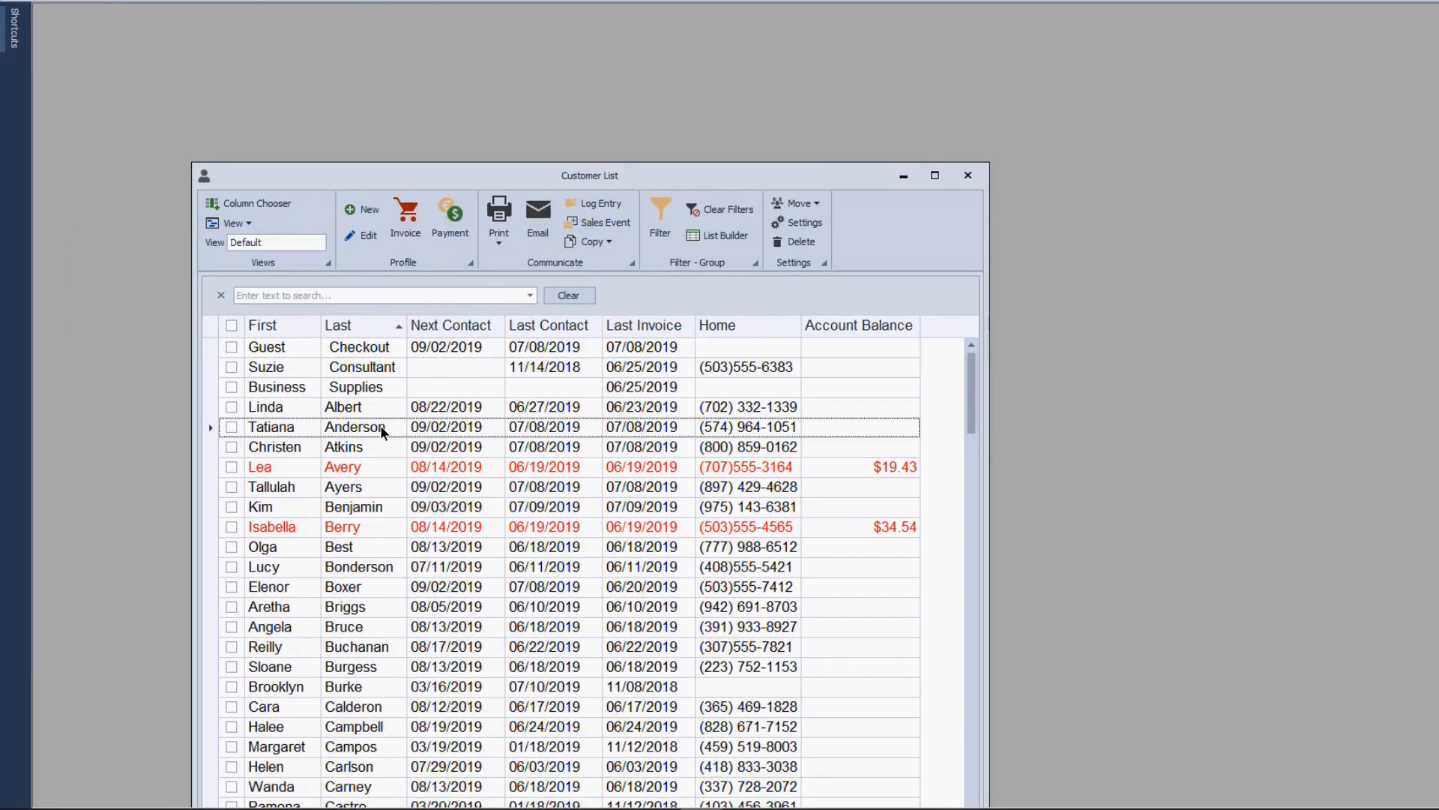
double_click(382, 431)
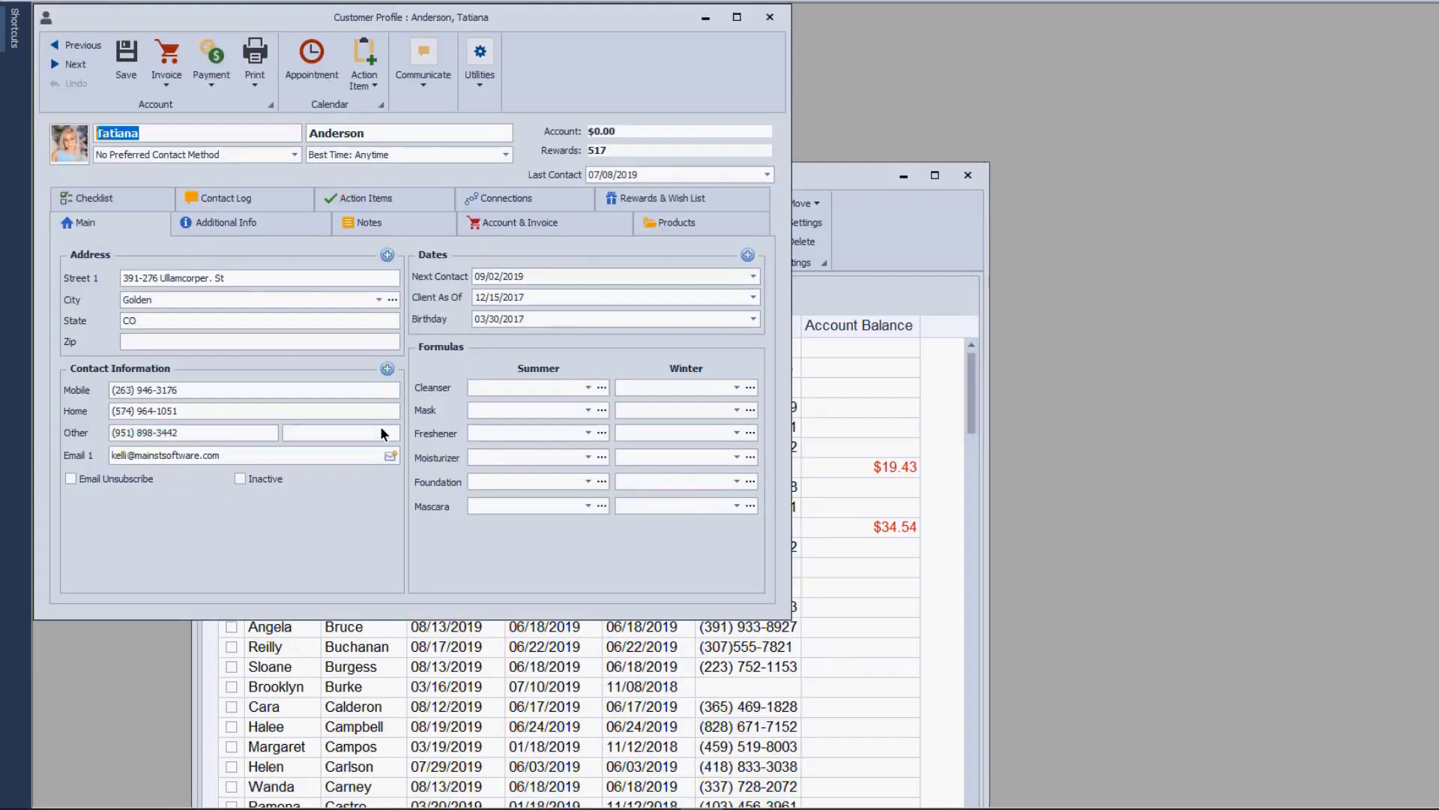
click(478, 83)
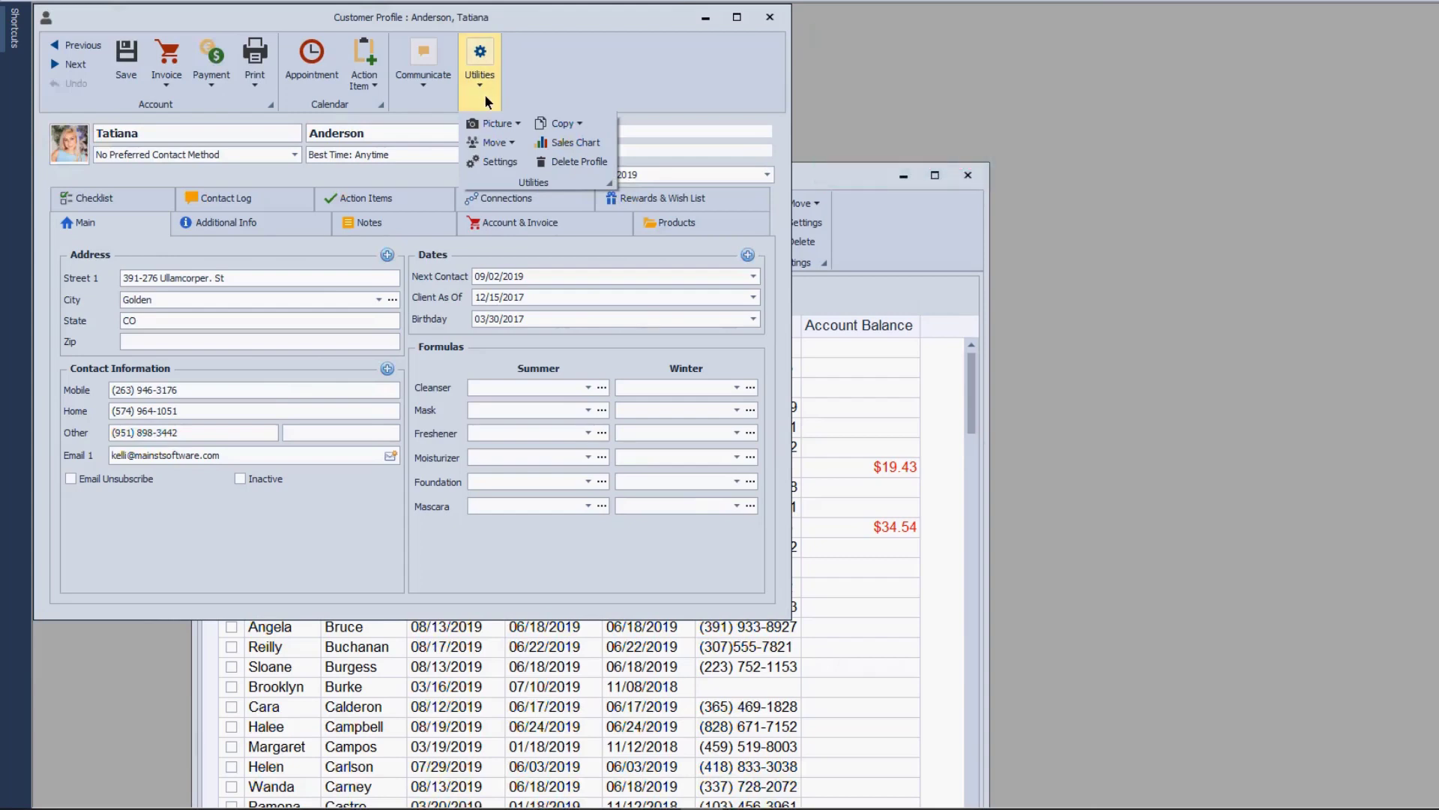
click(510, 161)
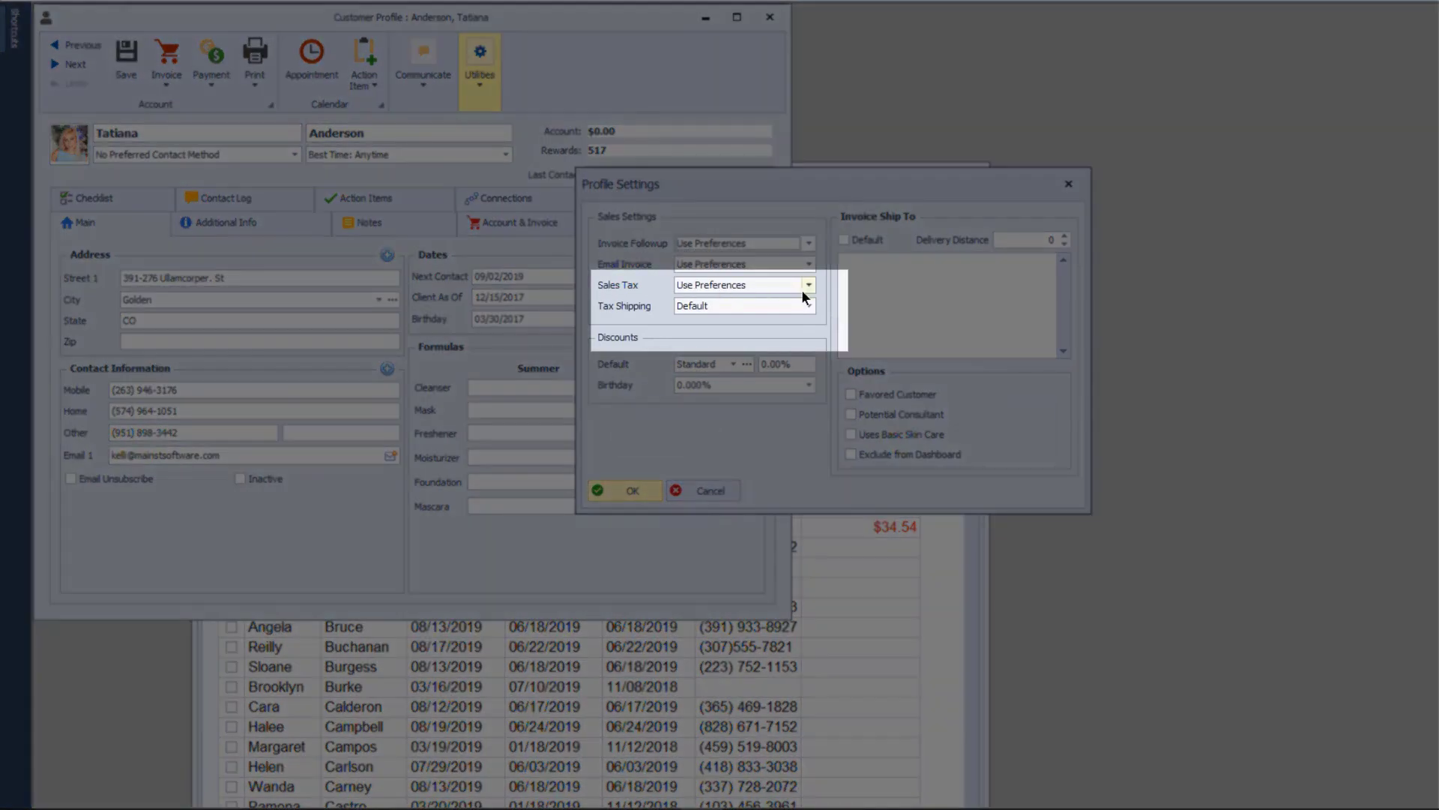
click(808, 284)
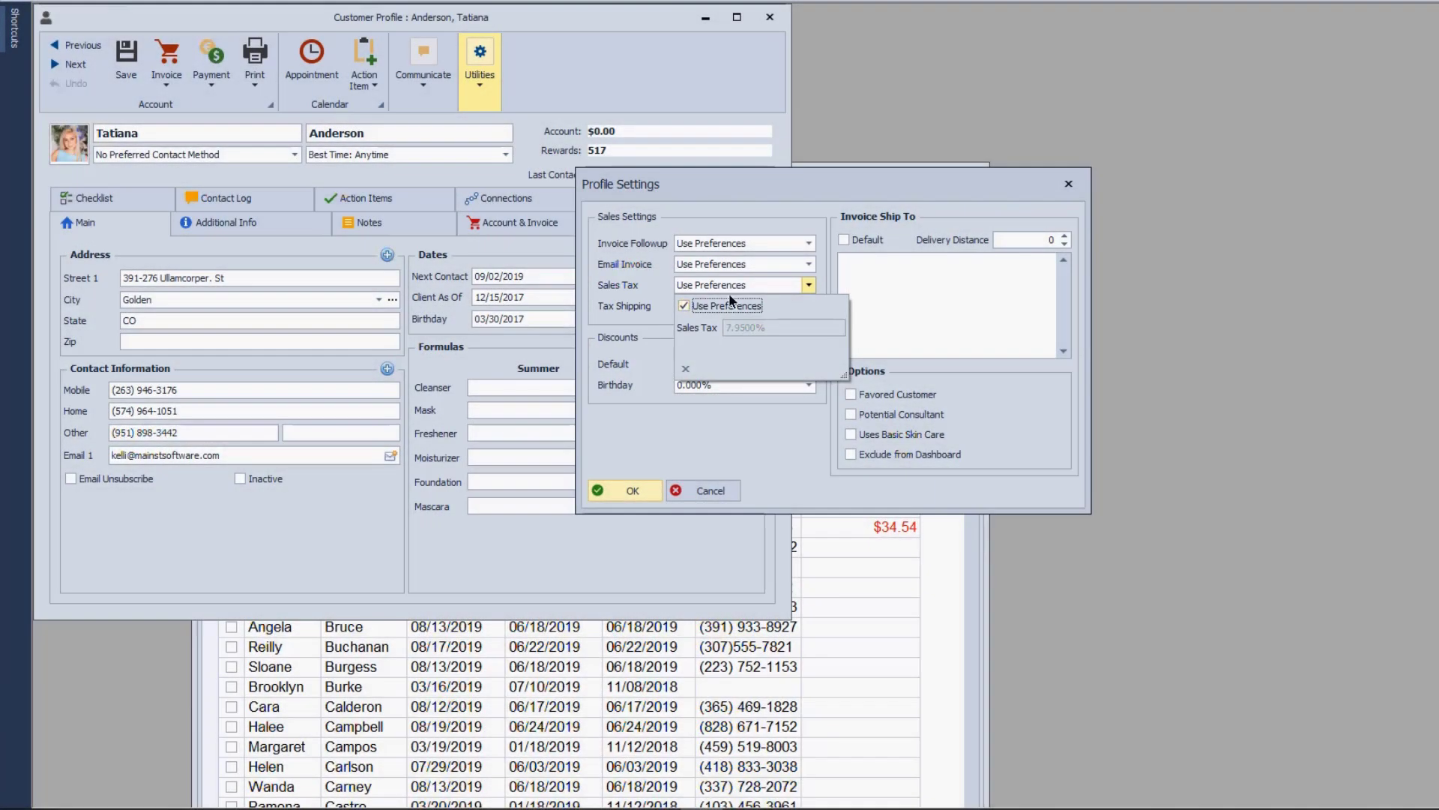
click(809, 285)
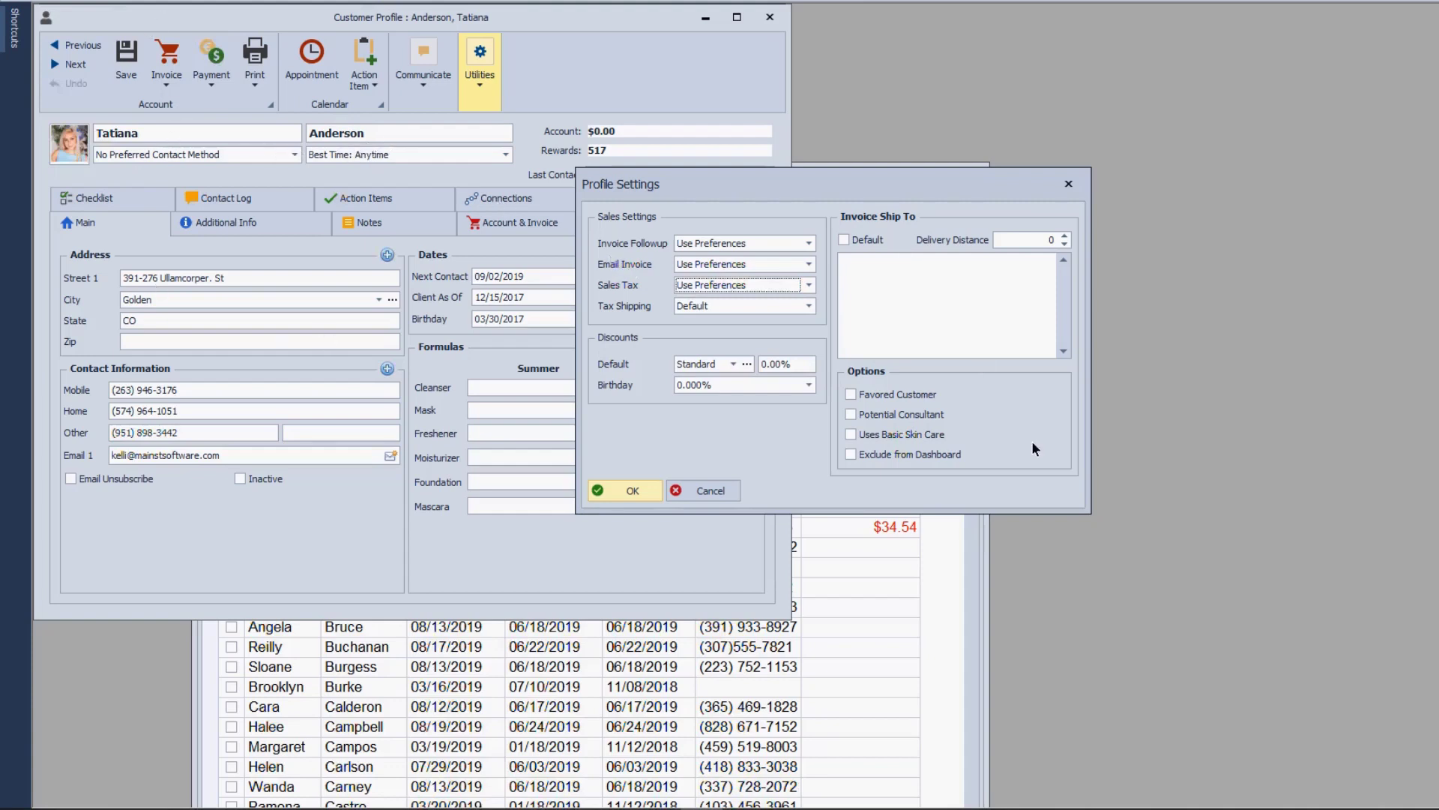
click(718, 487)
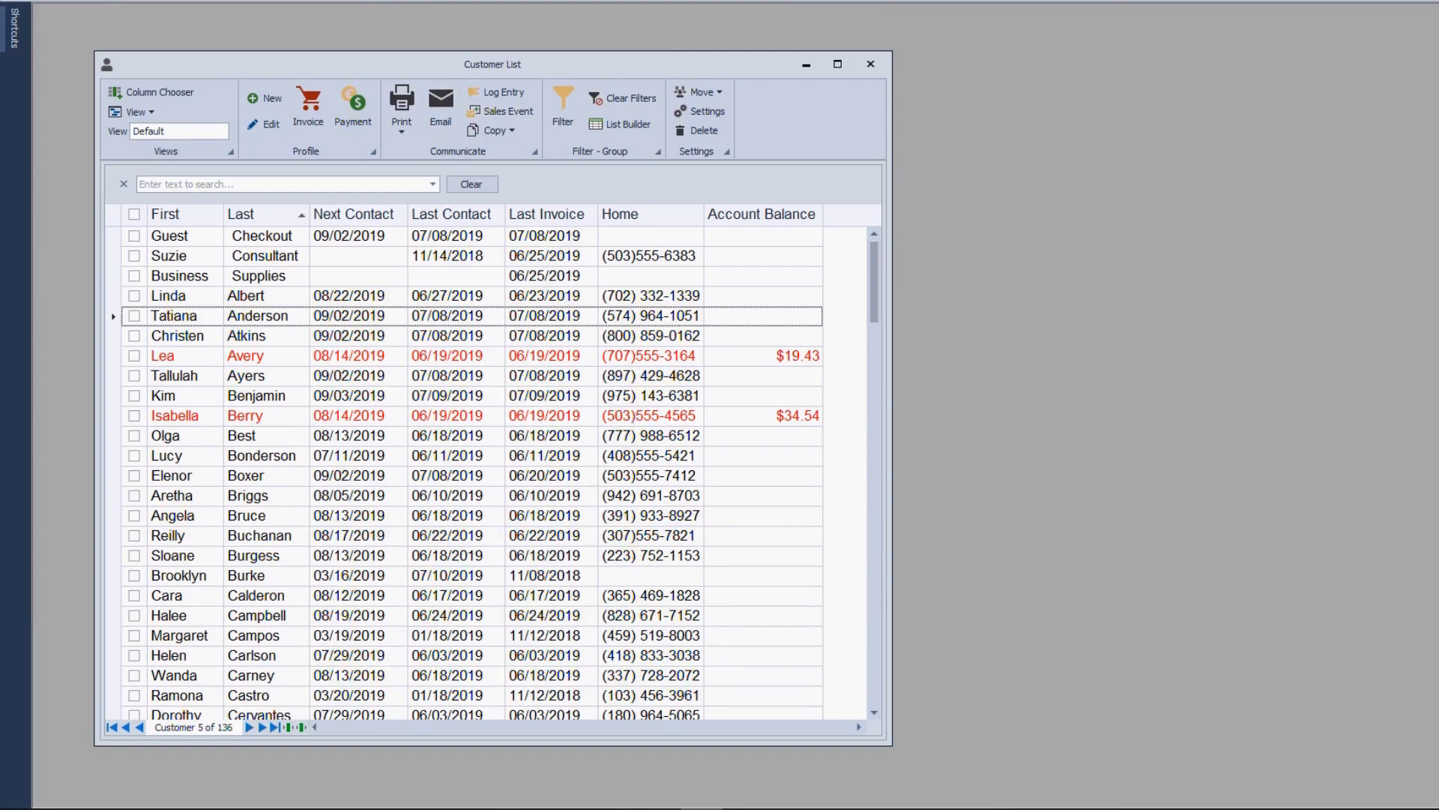
- Reopen the customer's profile, view its Account & Invoice information, open a new blank invoice, and cancel it
double_click(206, 316)
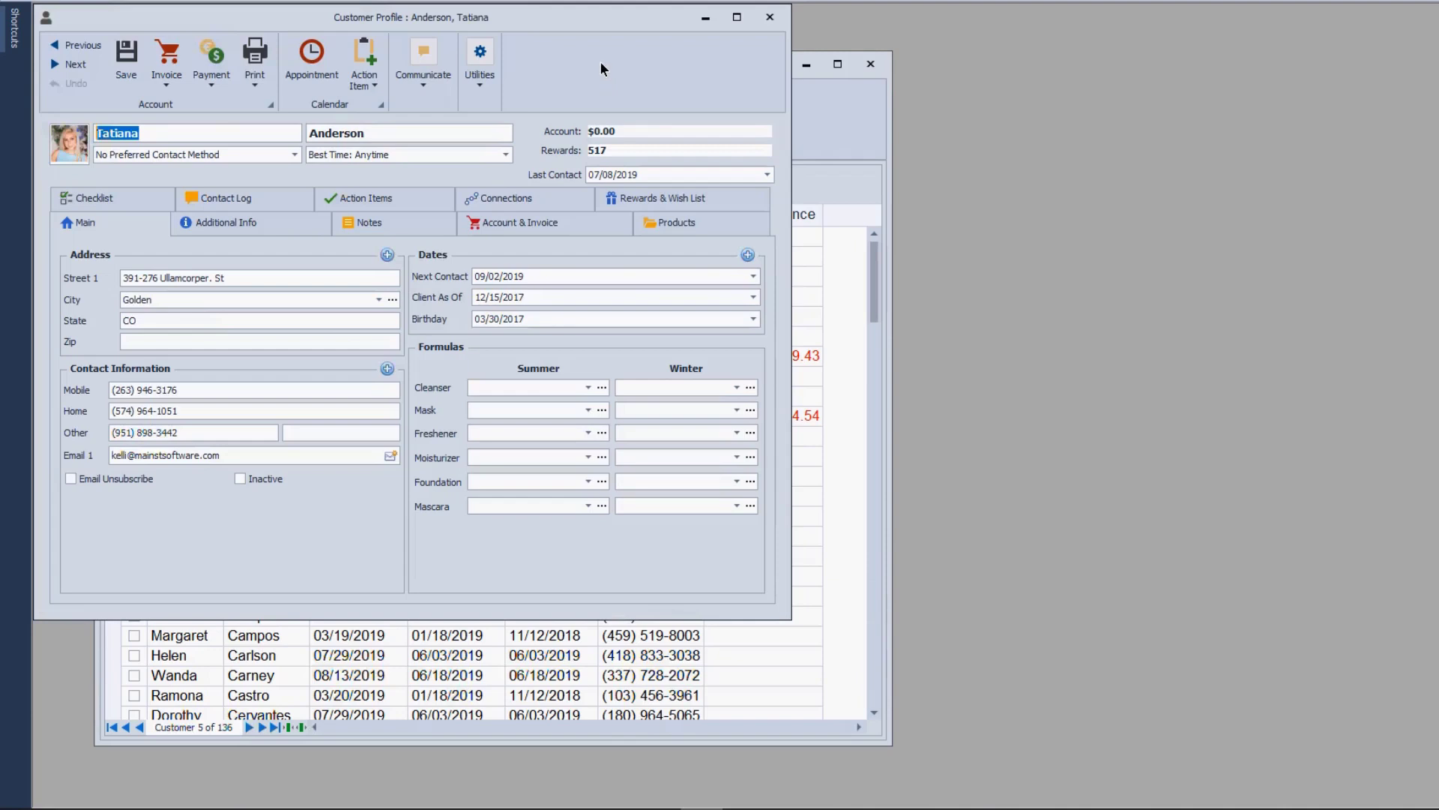
click(488, 219)
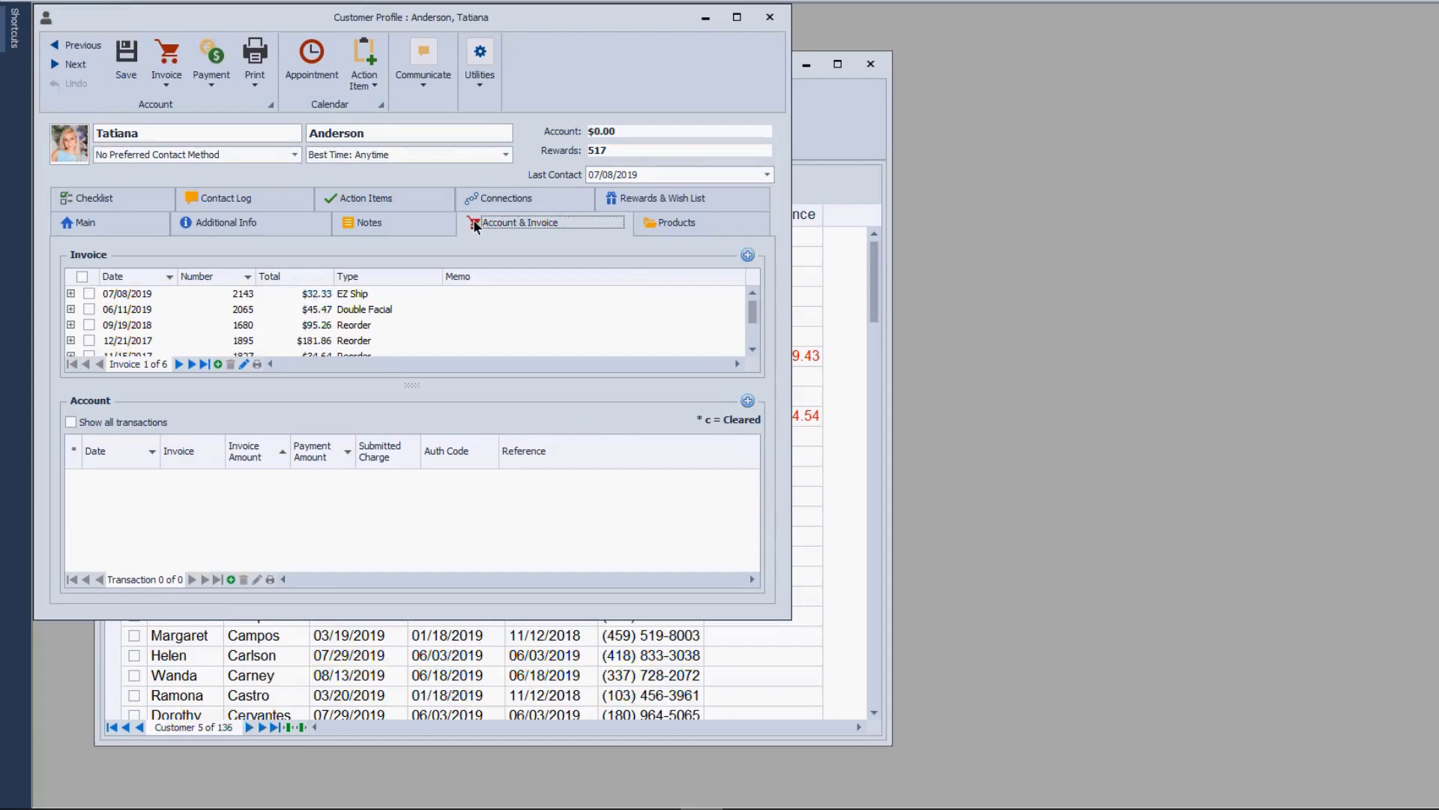
click(169, 61)
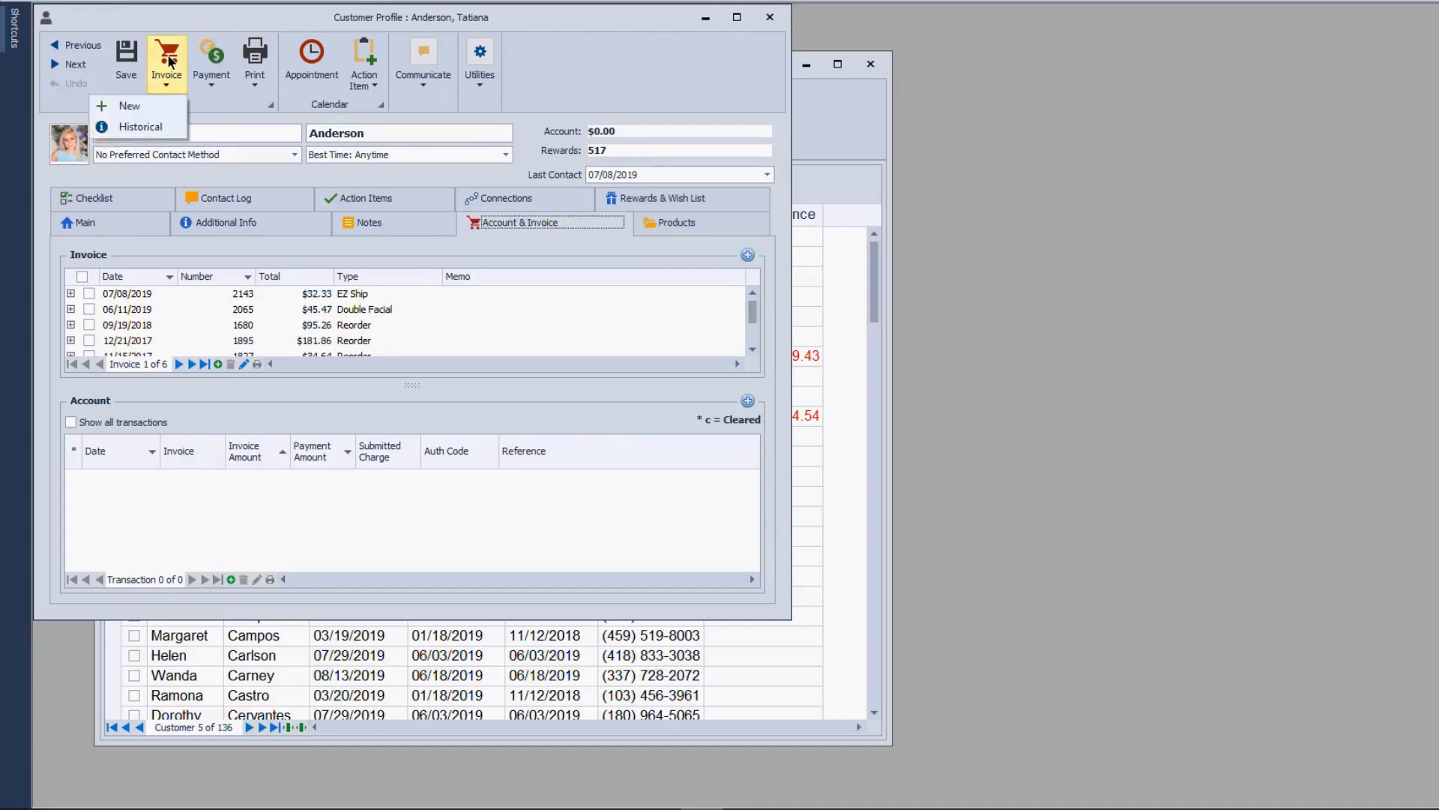
click(155, 107)
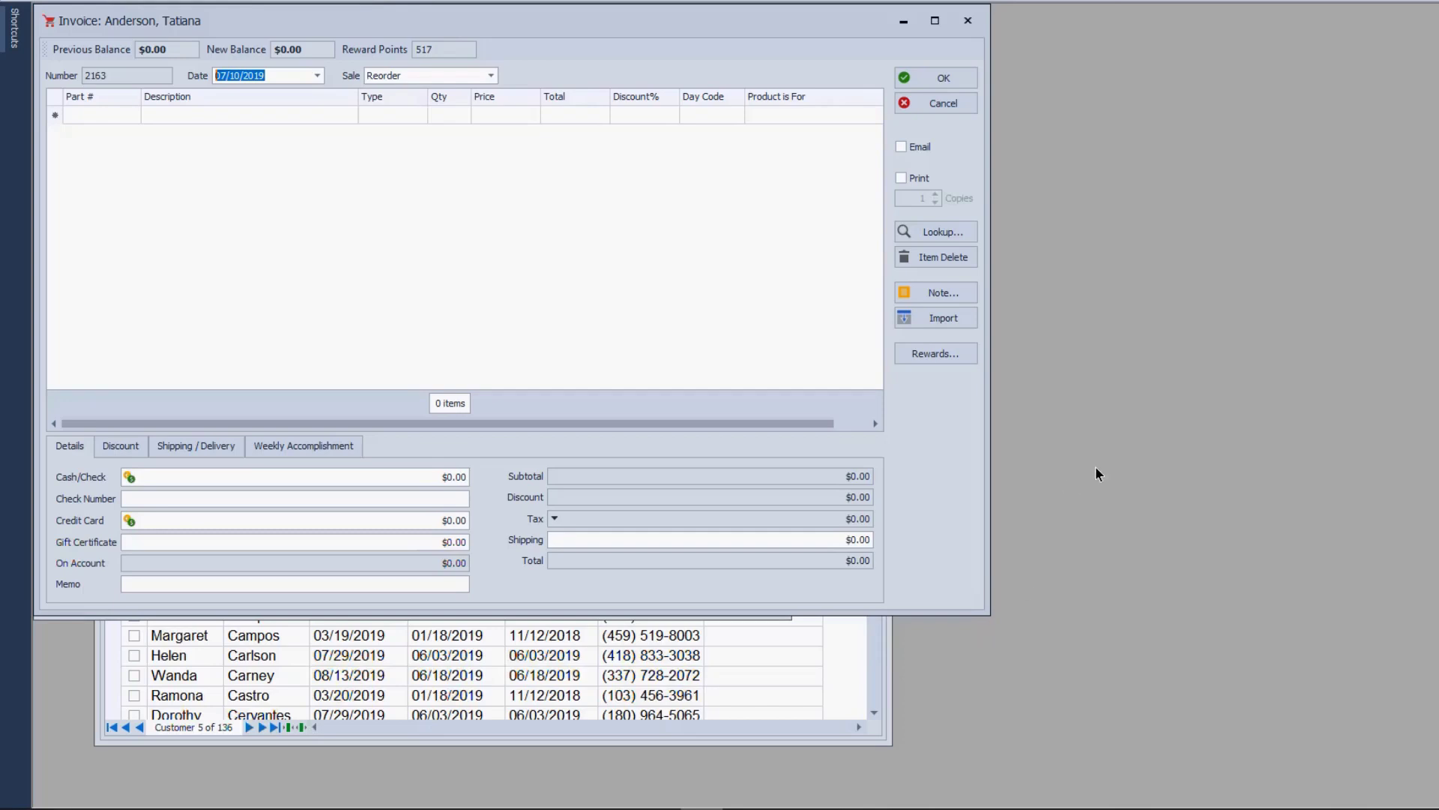
click(957, 106)
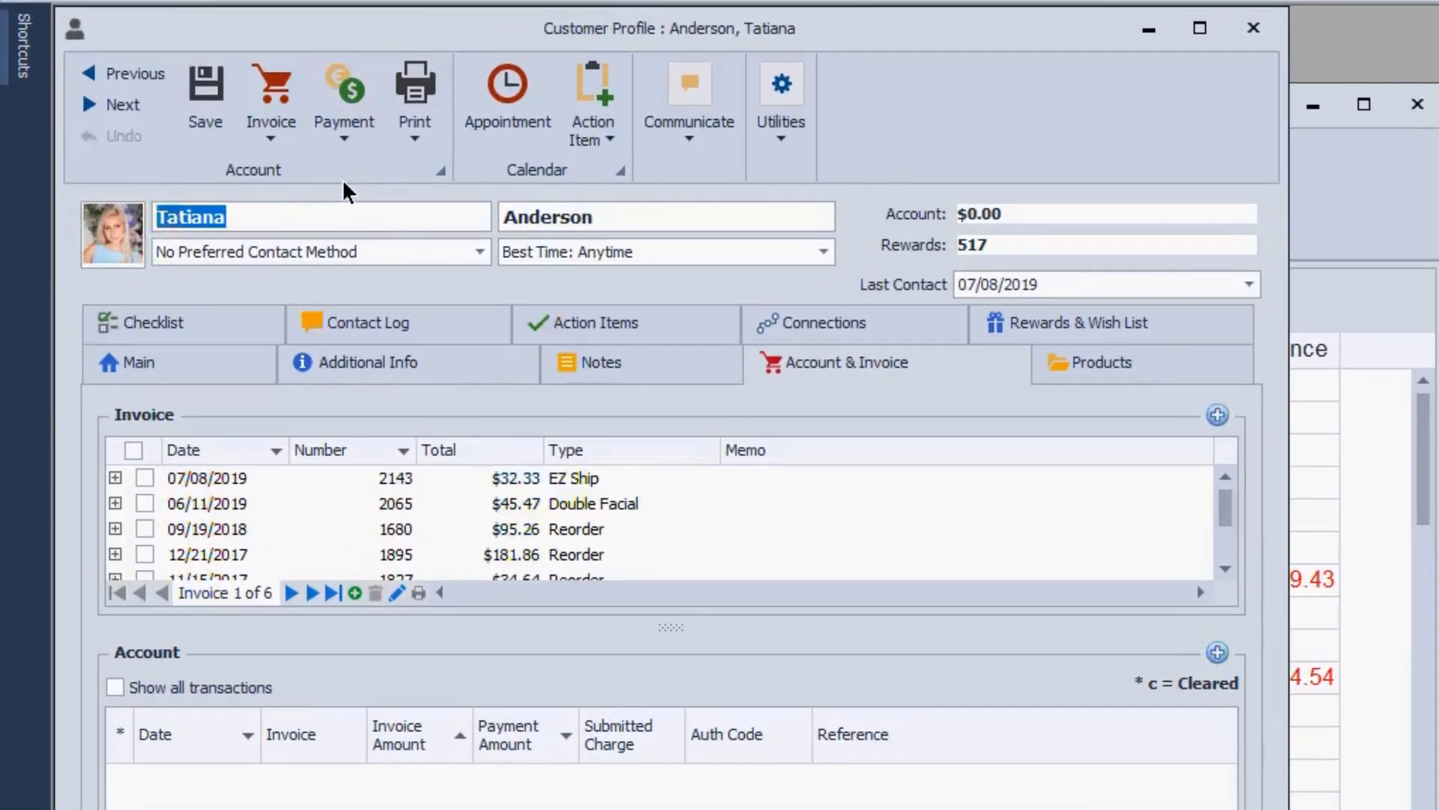
- View the Post Payment dialog from the customer's profile and cancel without posting
click(342, 133)
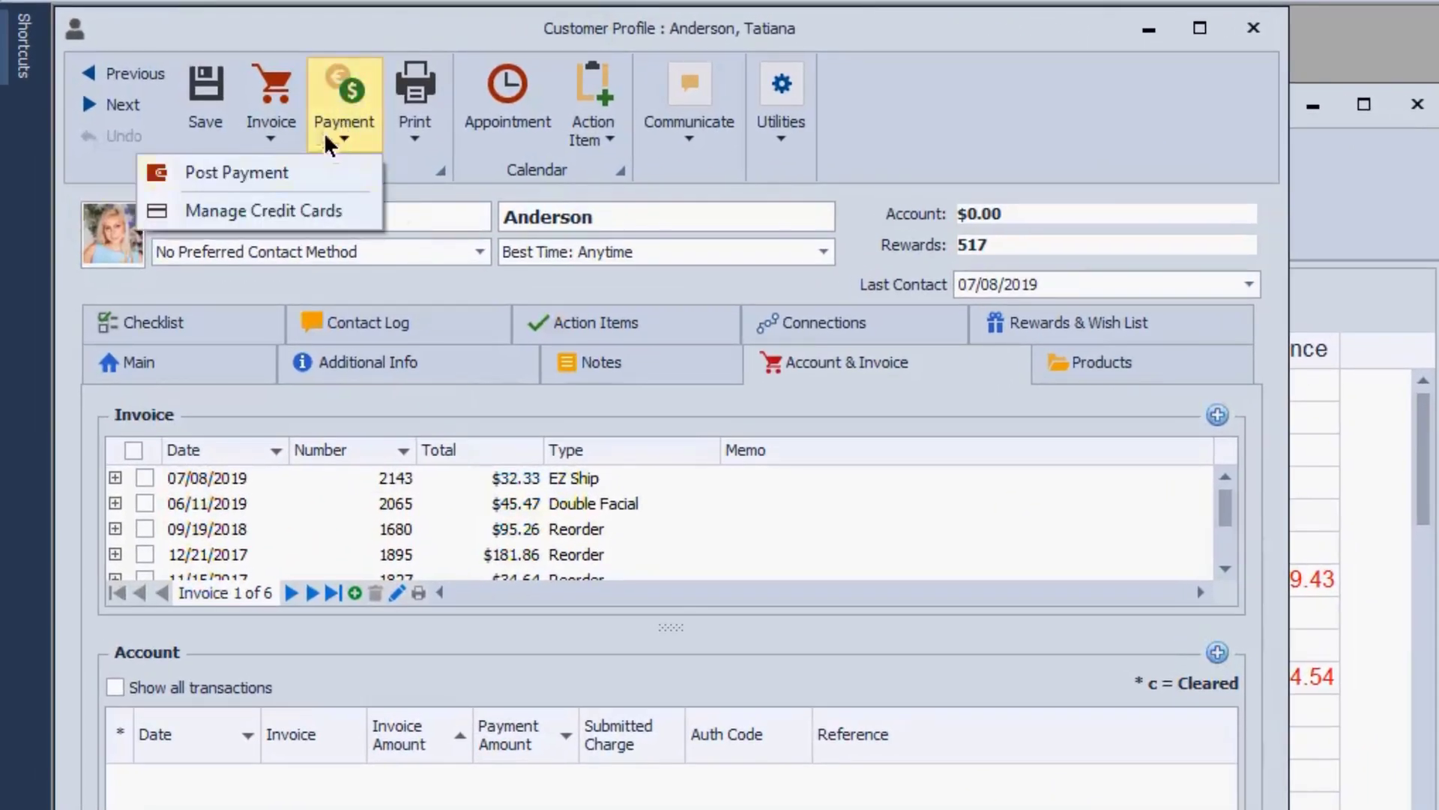
click(253, 165)
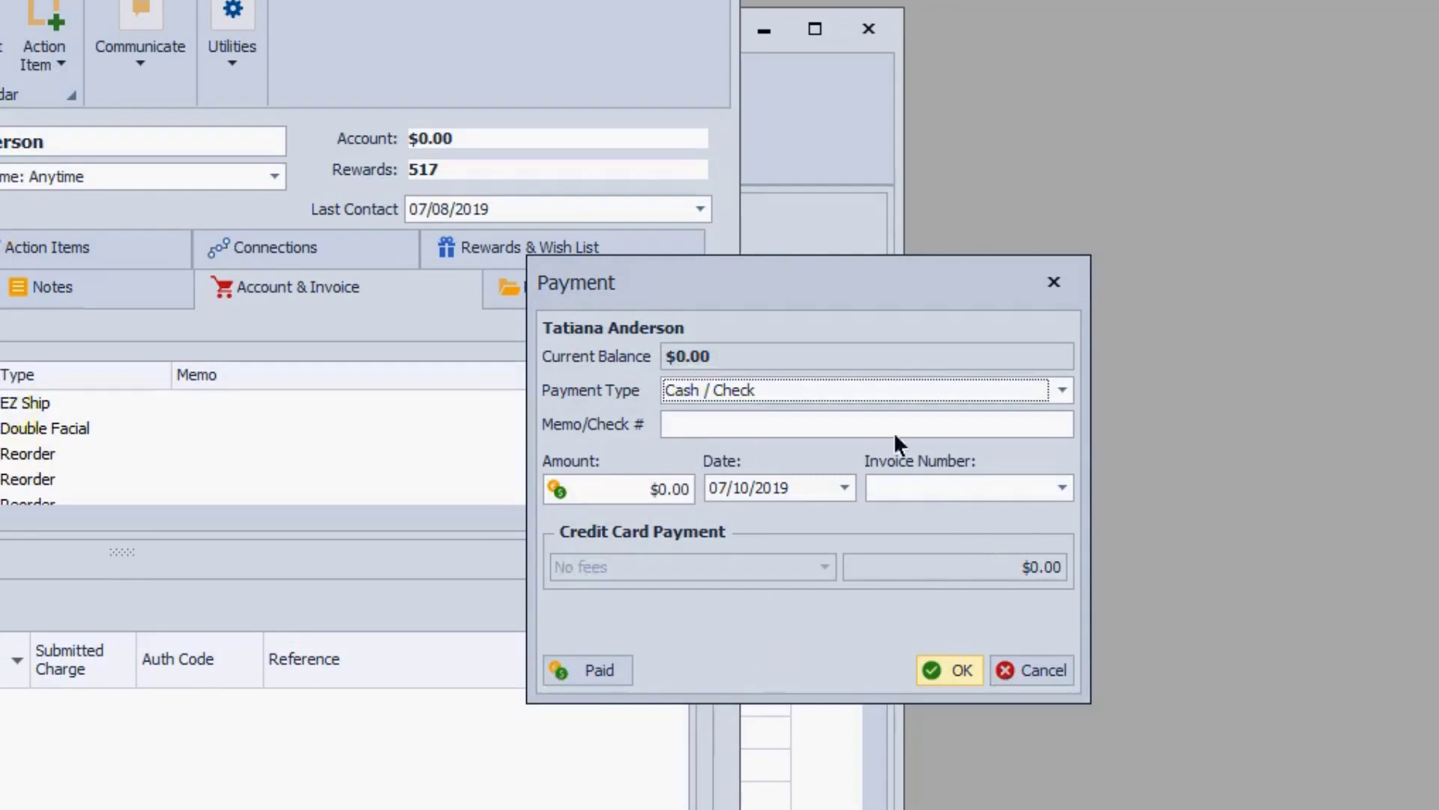
click(1021, 667)
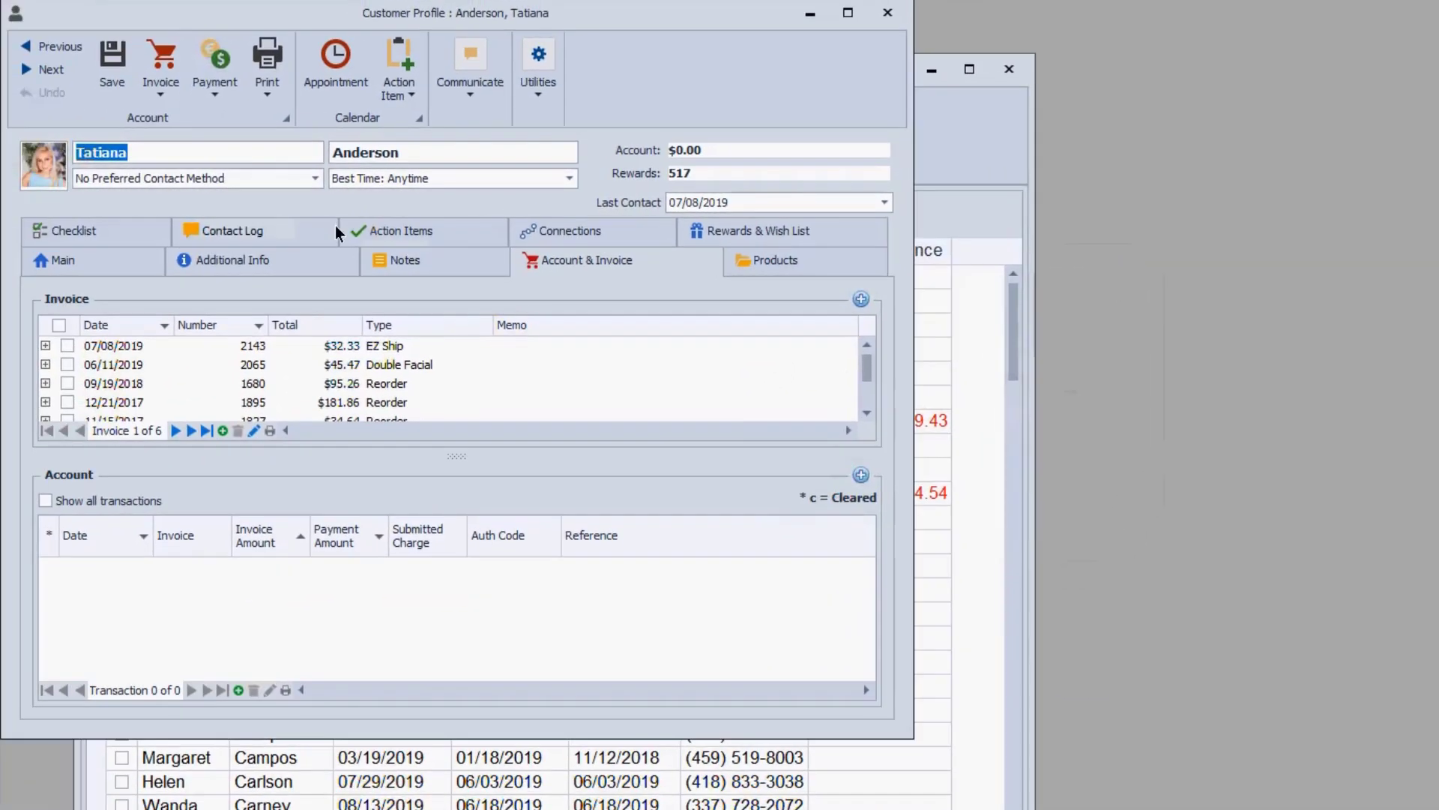
- Open a new invoice from the profile, shrink its window, cancel the invoice, and close the profile
click(160, 79)
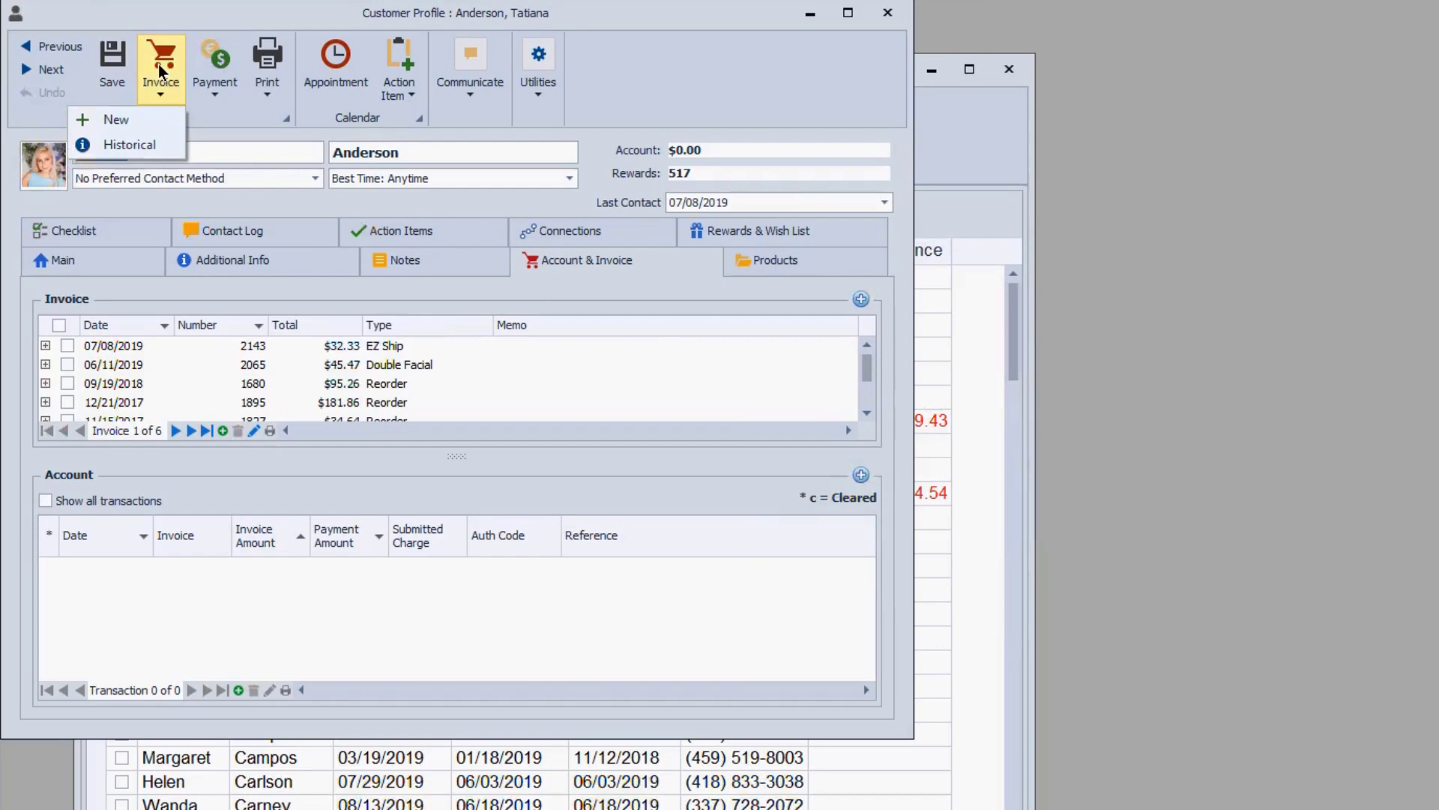
click(116, 120)
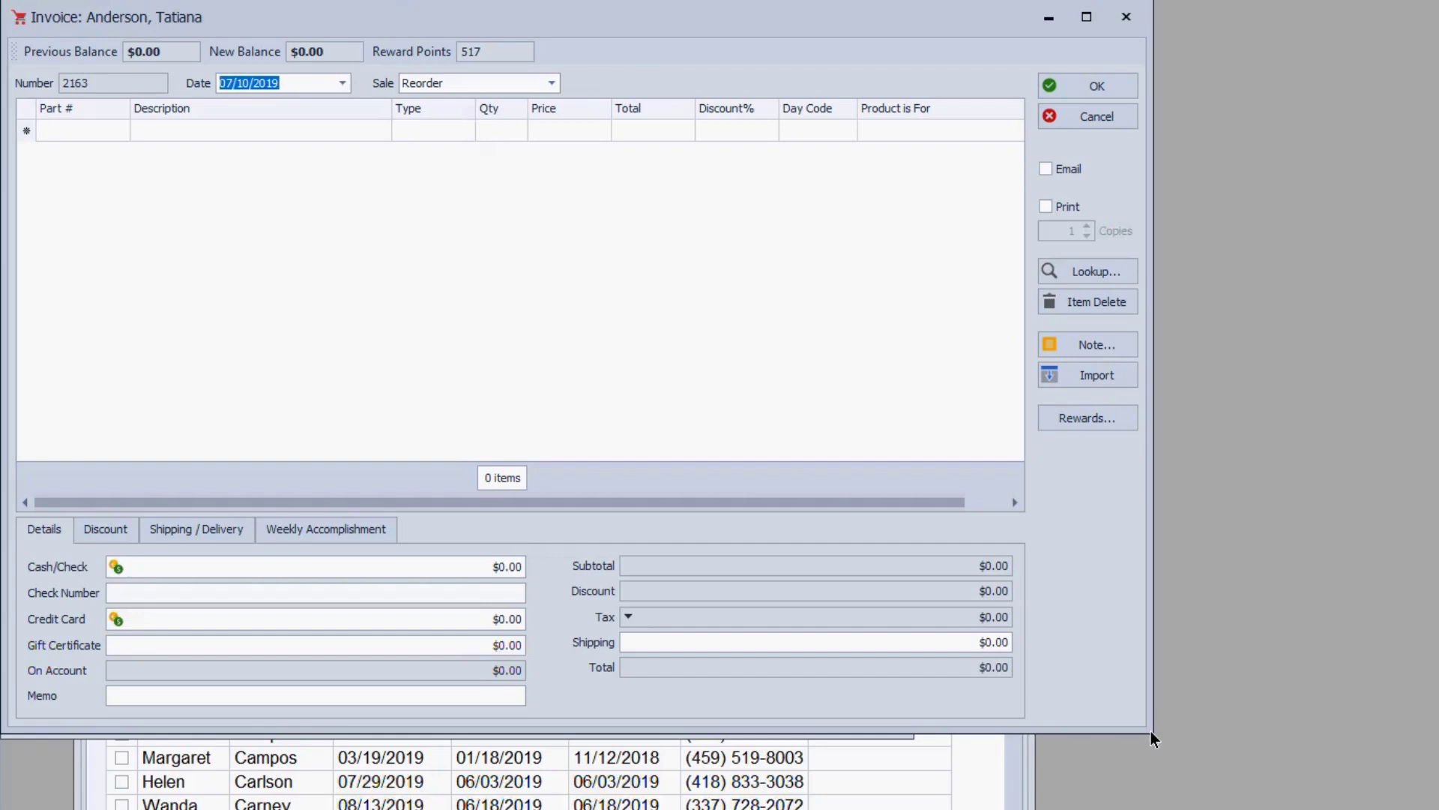
drag(1151, 732, 964, 565)
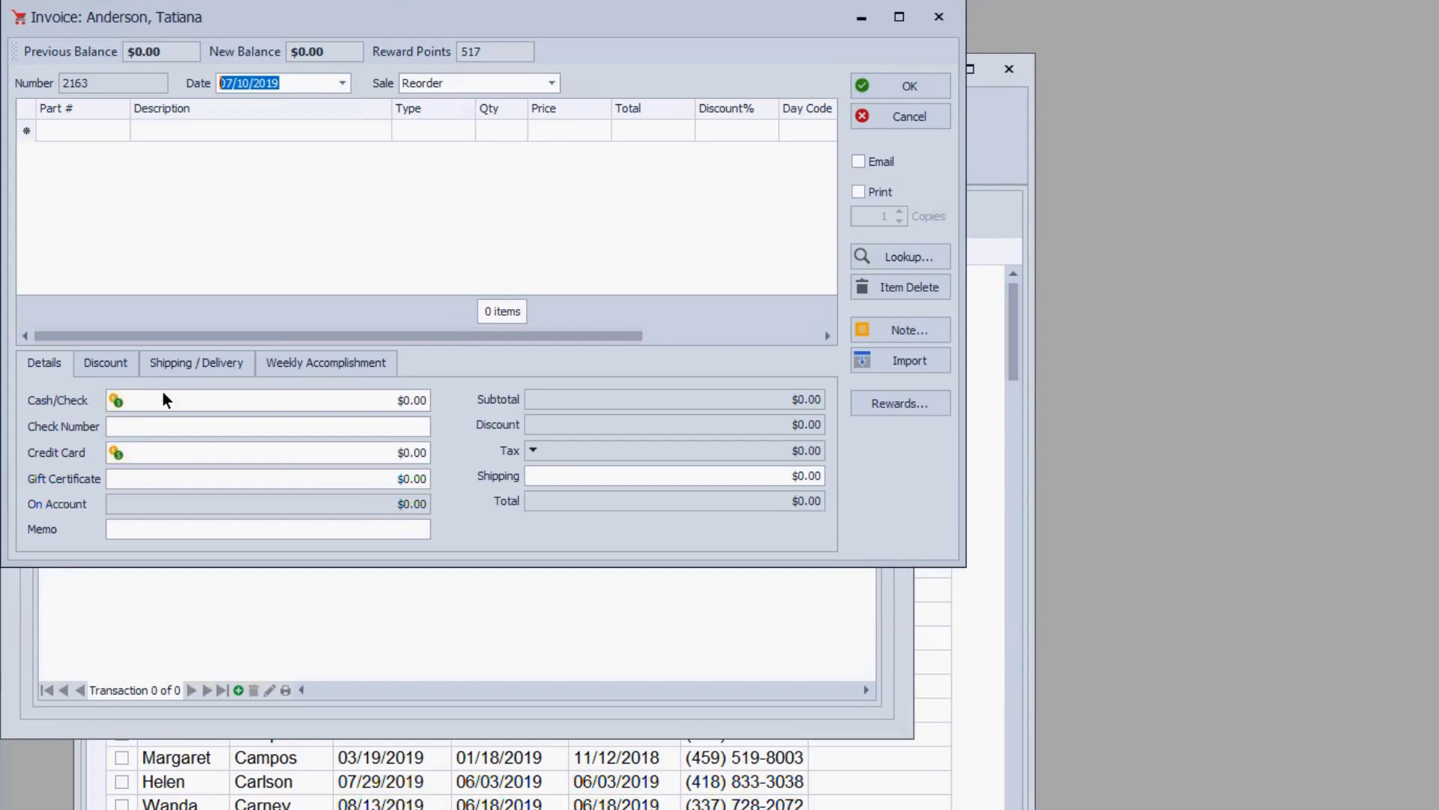
click(922, 119)
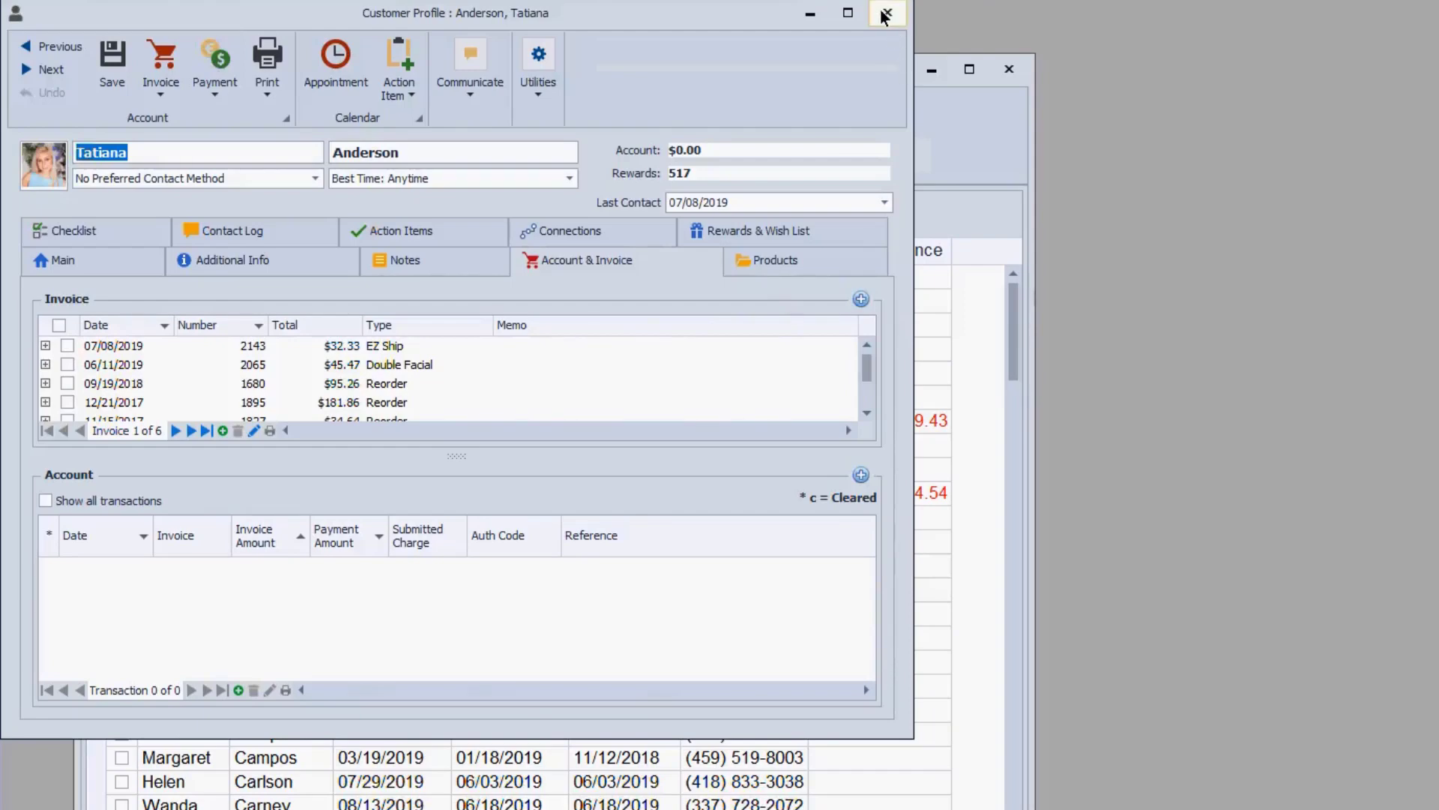
click(885, 15)
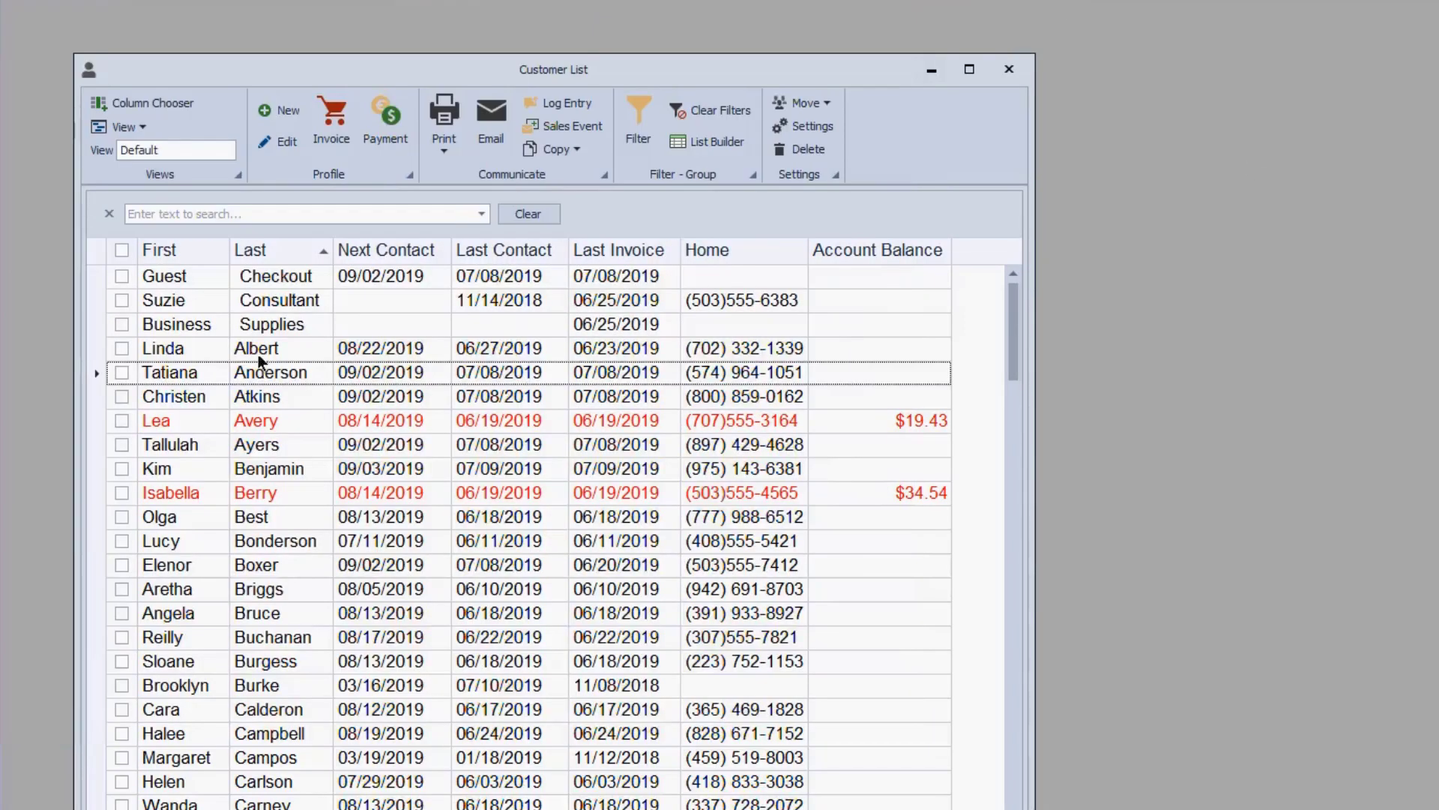
- Fill in a payment of the full balance for the customer owing $19.43, cancel it, and close the Customer List
click(167, 421)
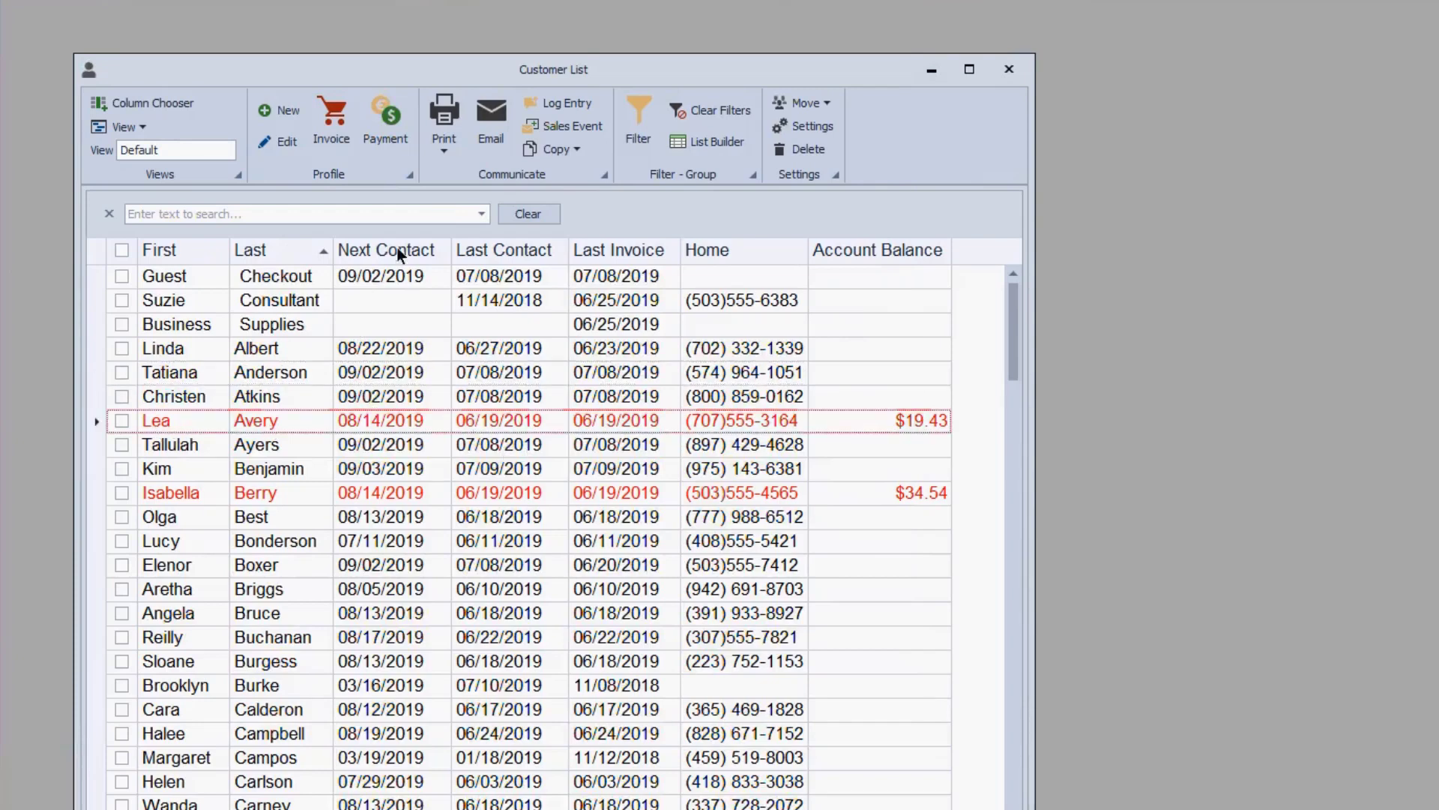
click(382, 118)
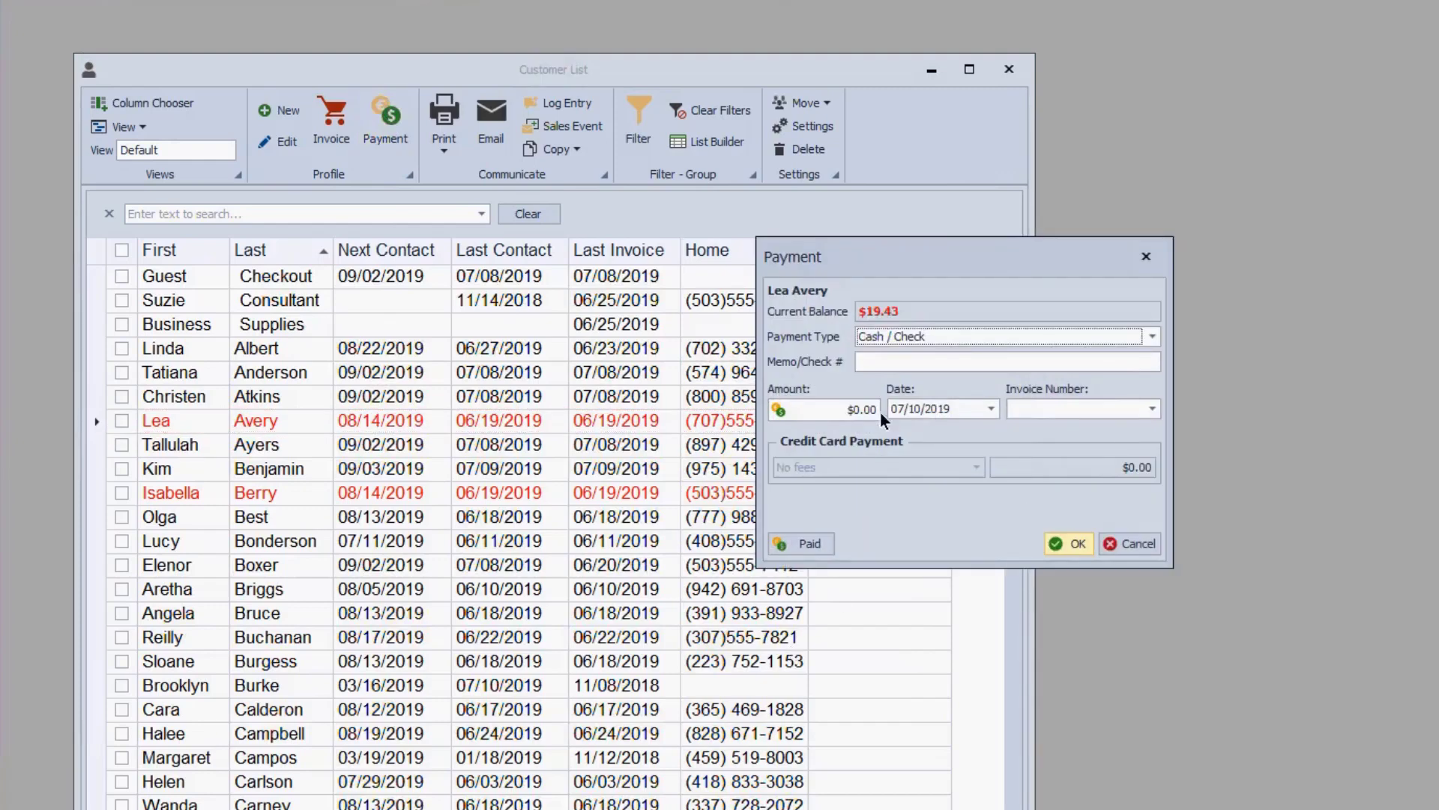
click(813, 550)
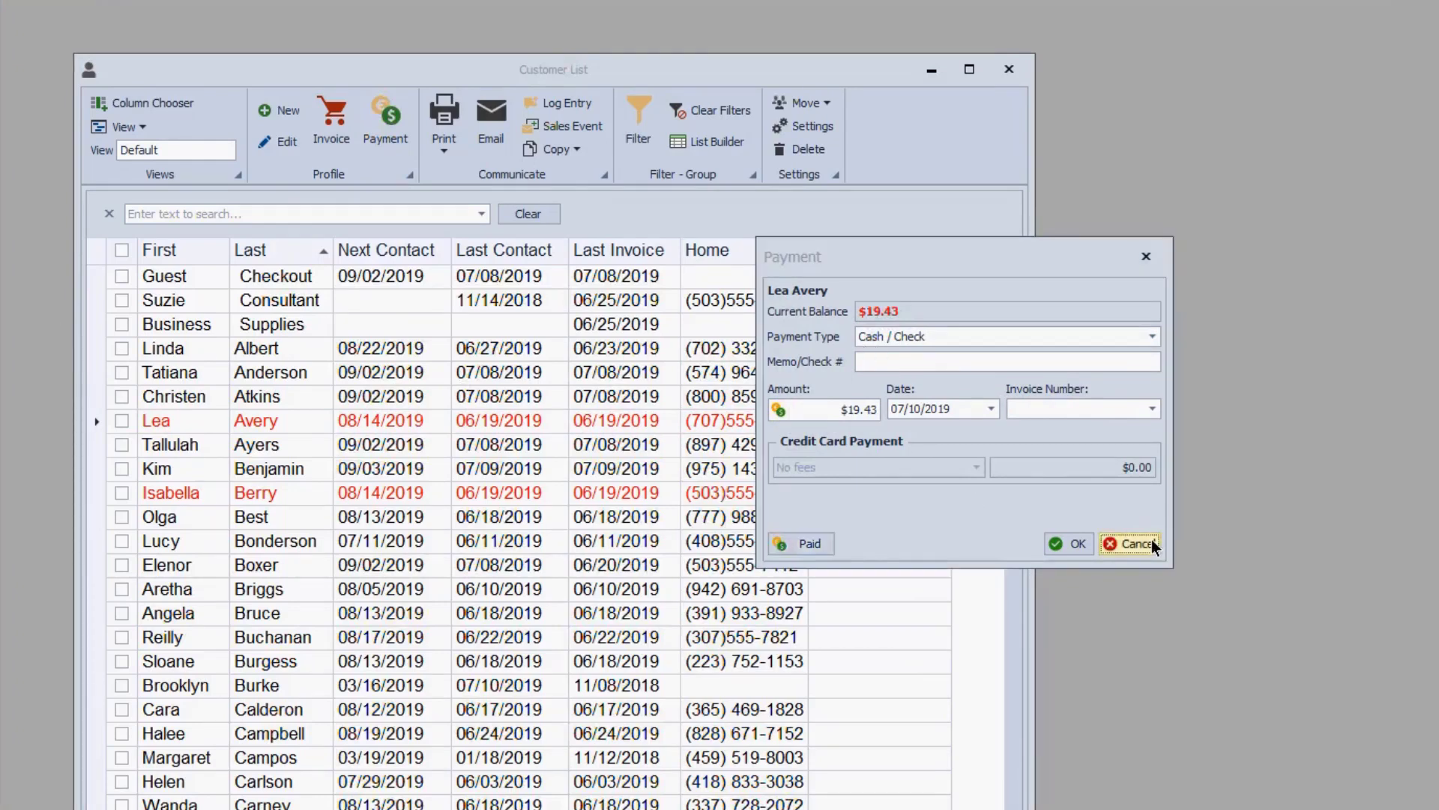
click(1130, 543)
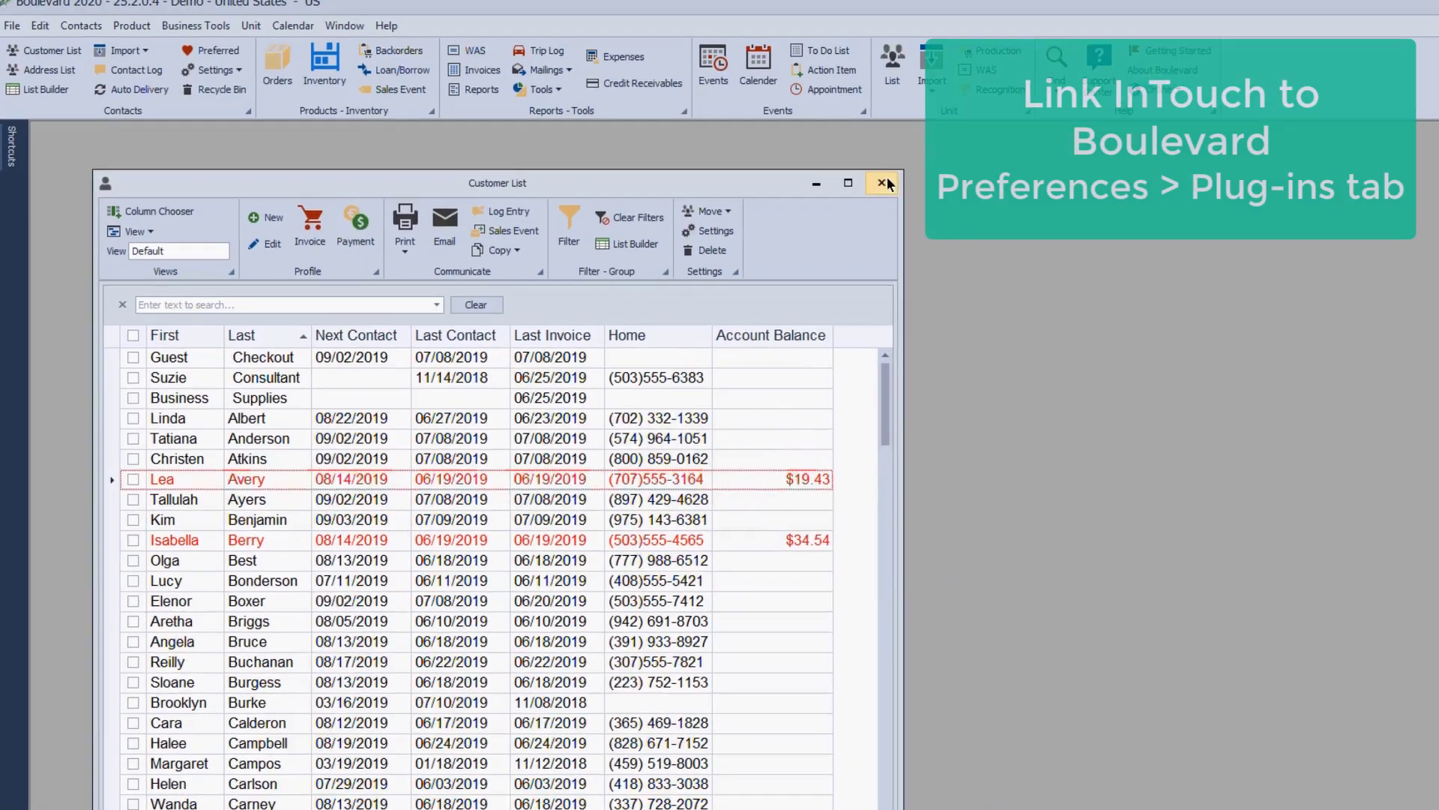
click(1009, 69)
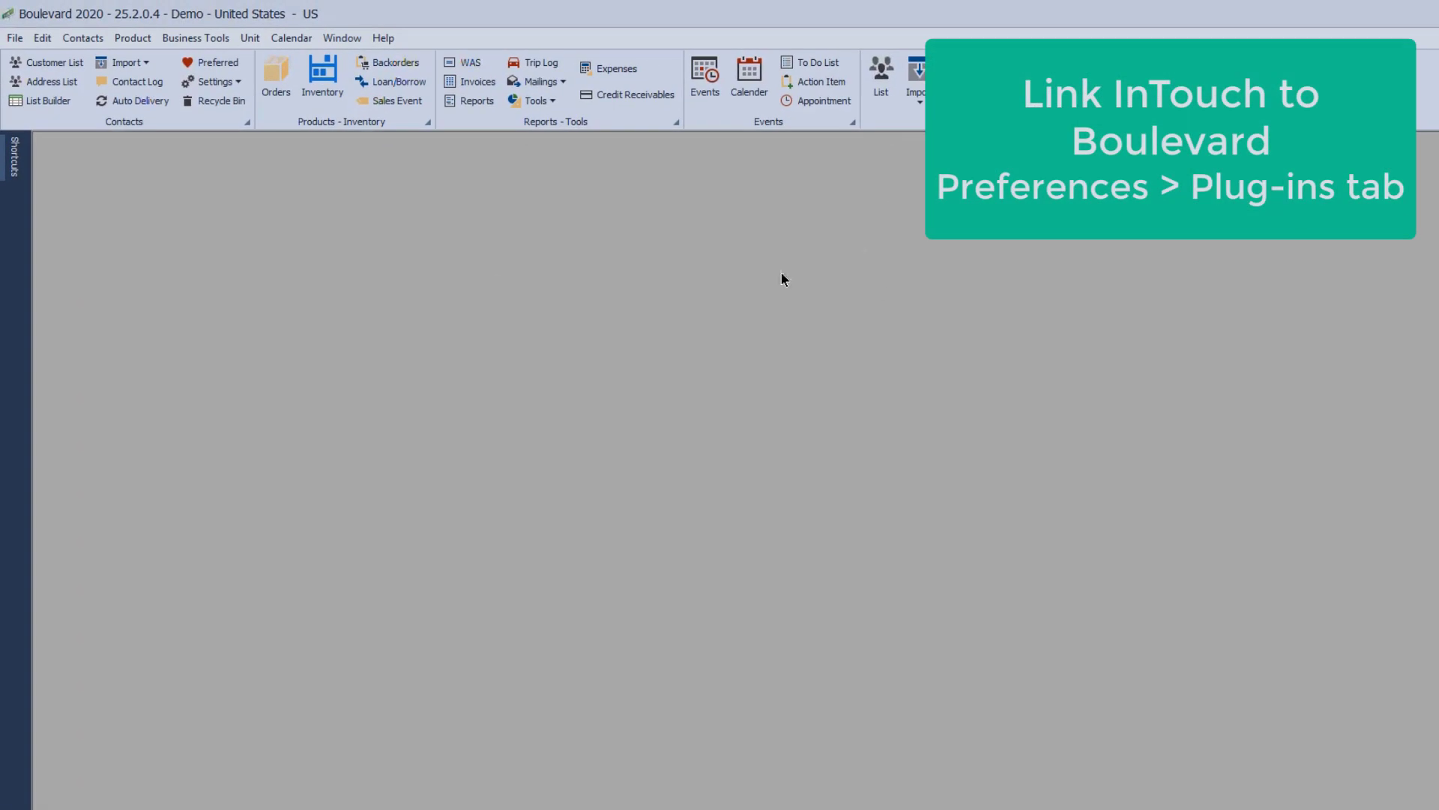
- View the InTouch Login Credentials among the Plug-ins preferences and close the dialog
click(51, 36)
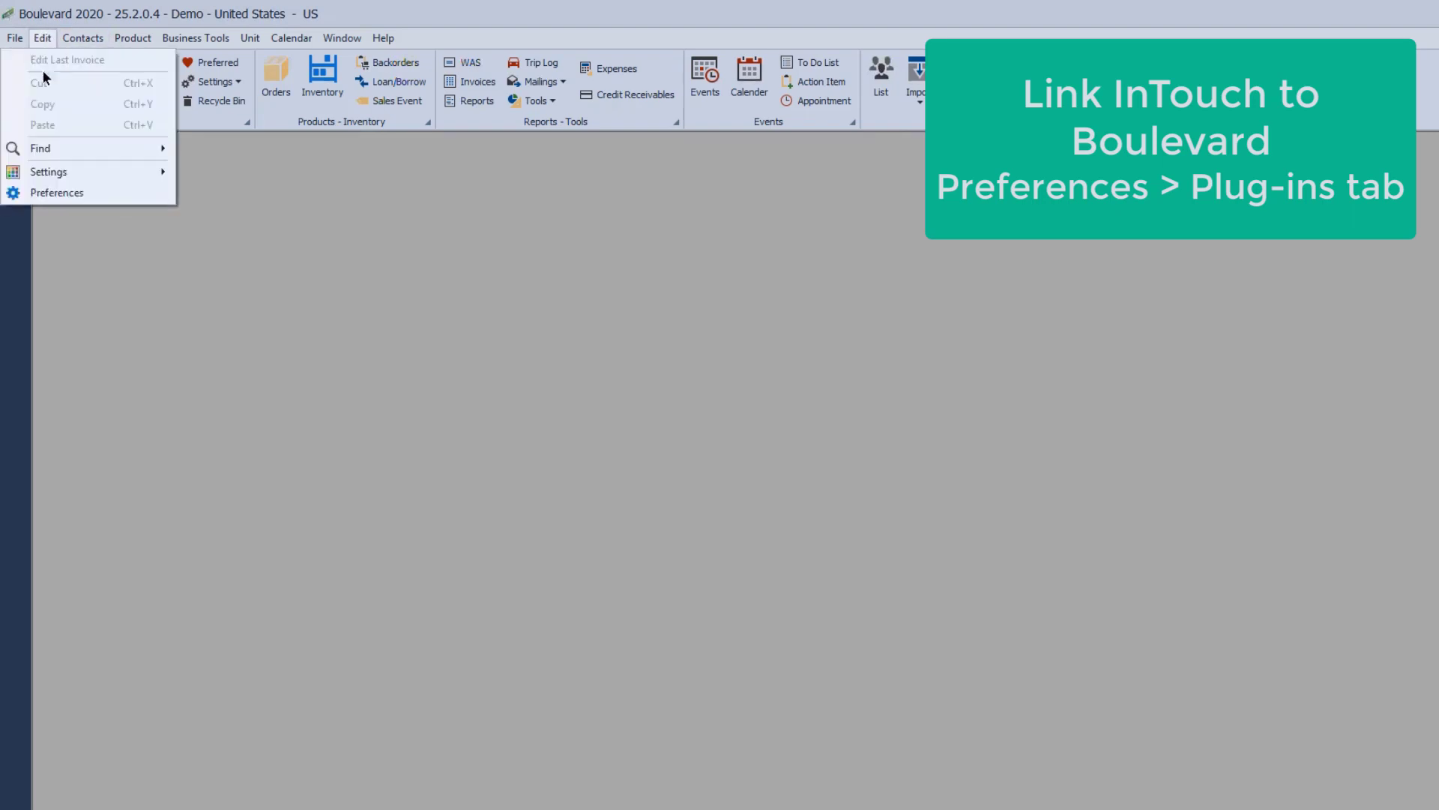
click(84, 196)
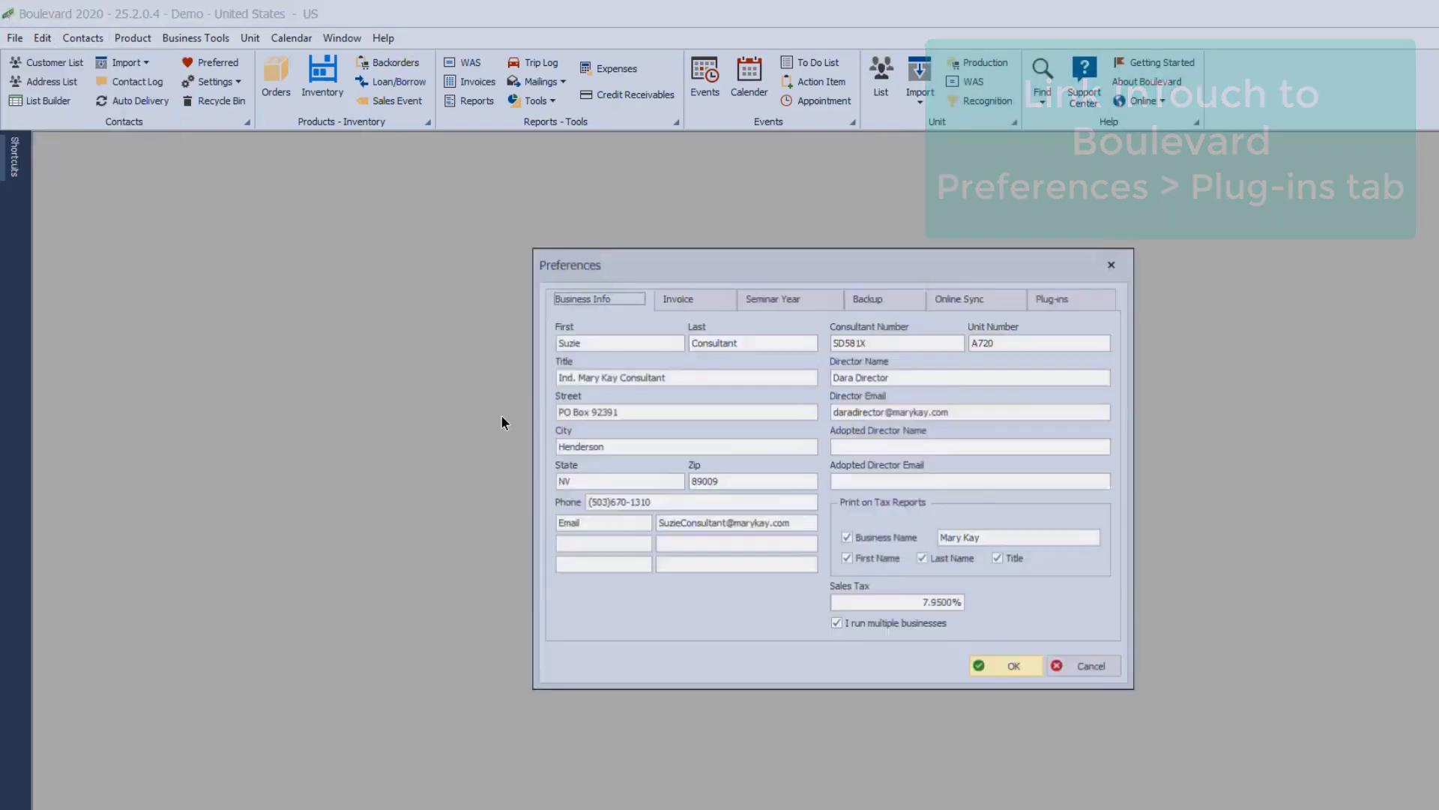
click(1050, 299)
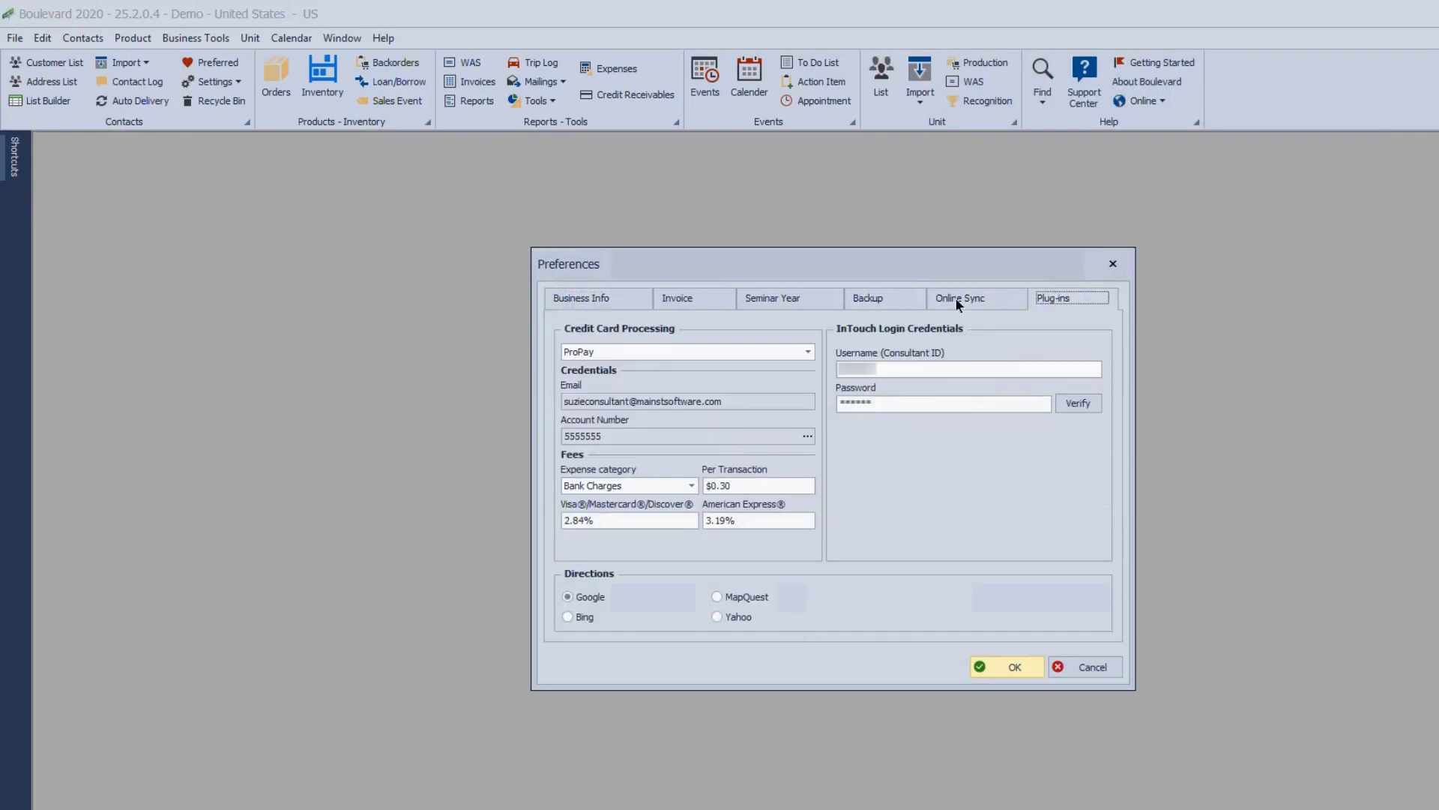
click(1112, 263)
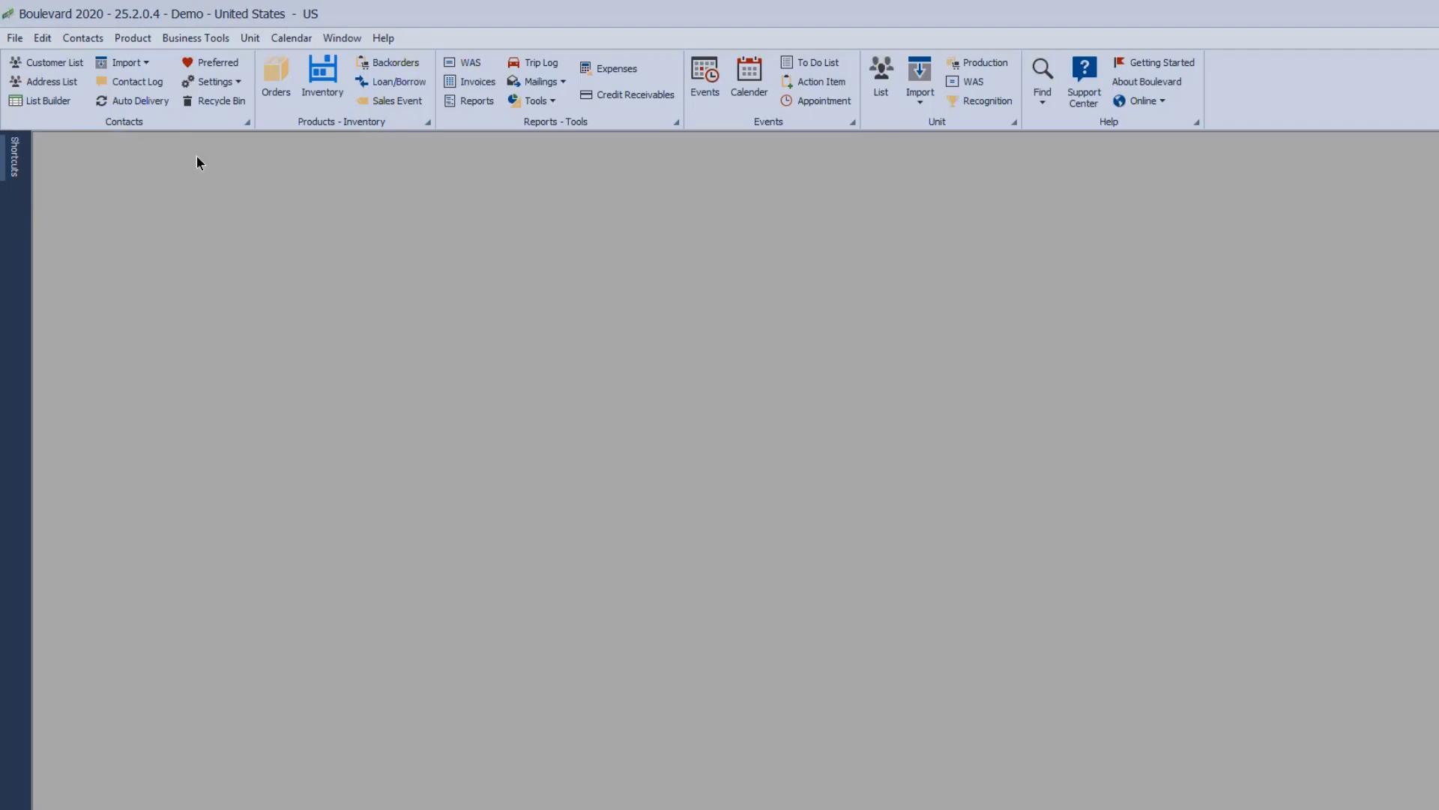
- In Inventory Orders, open the imported orders and delete the order dated 04/18/2019
click(281, 60)
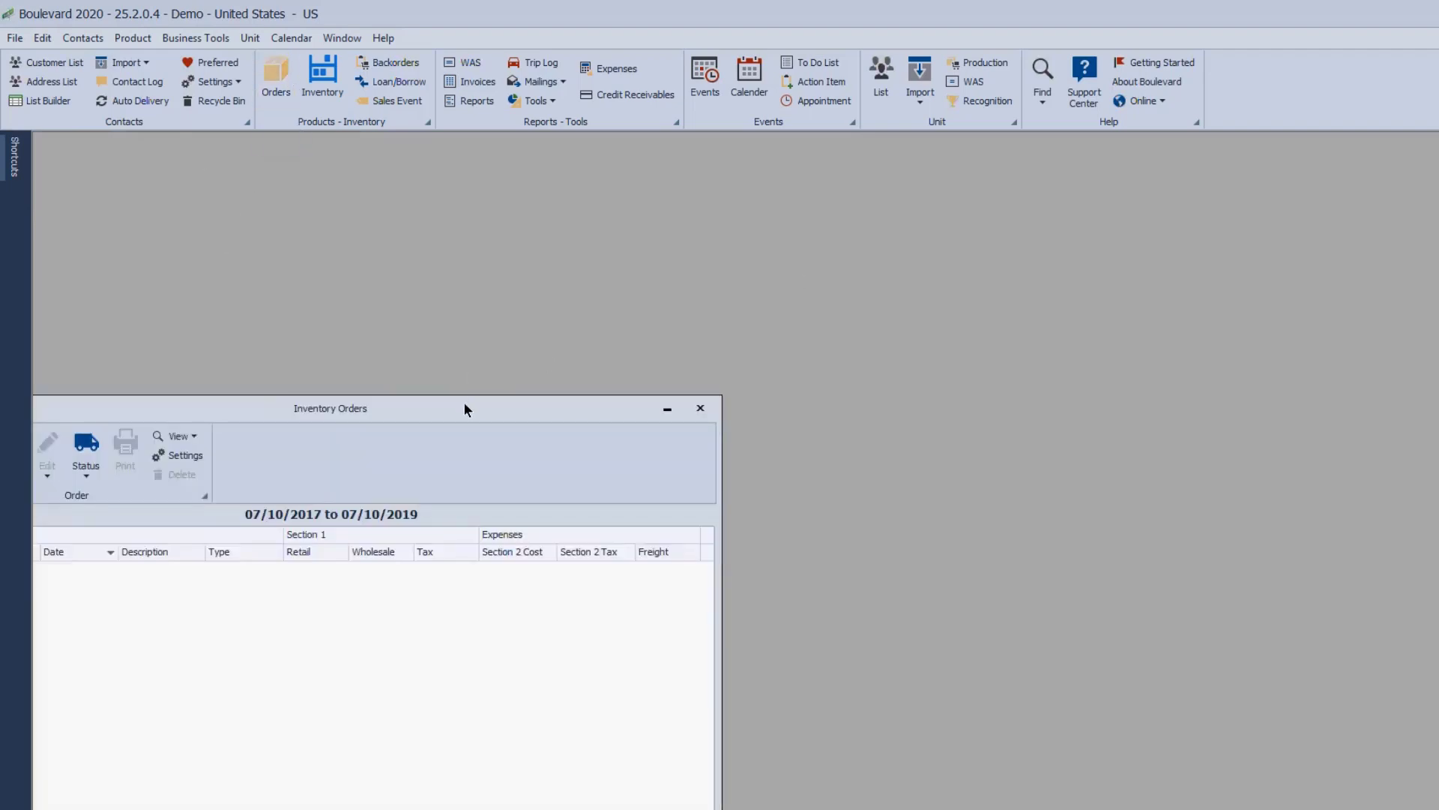
drag(328, 322, 398, 206)
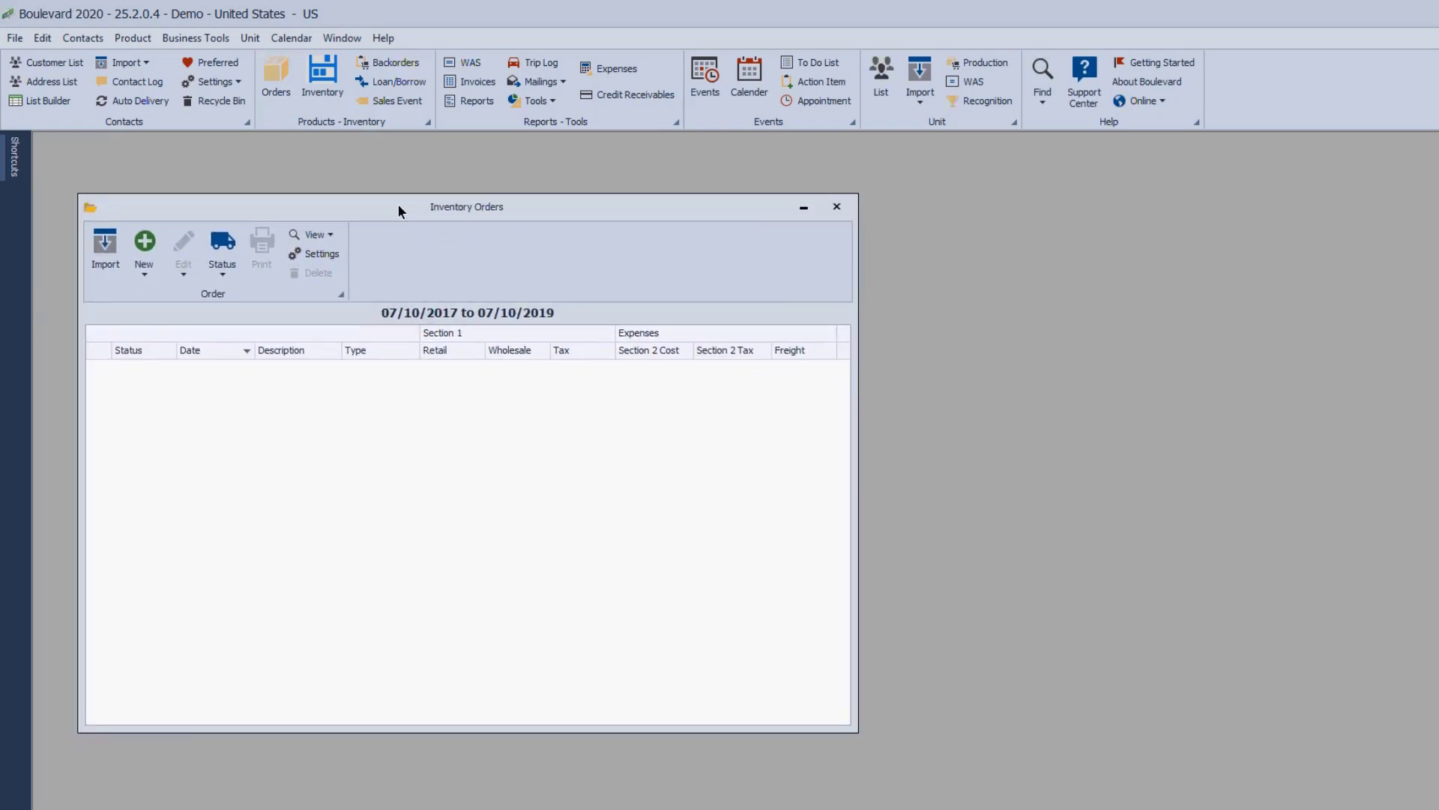
click(102, 249)
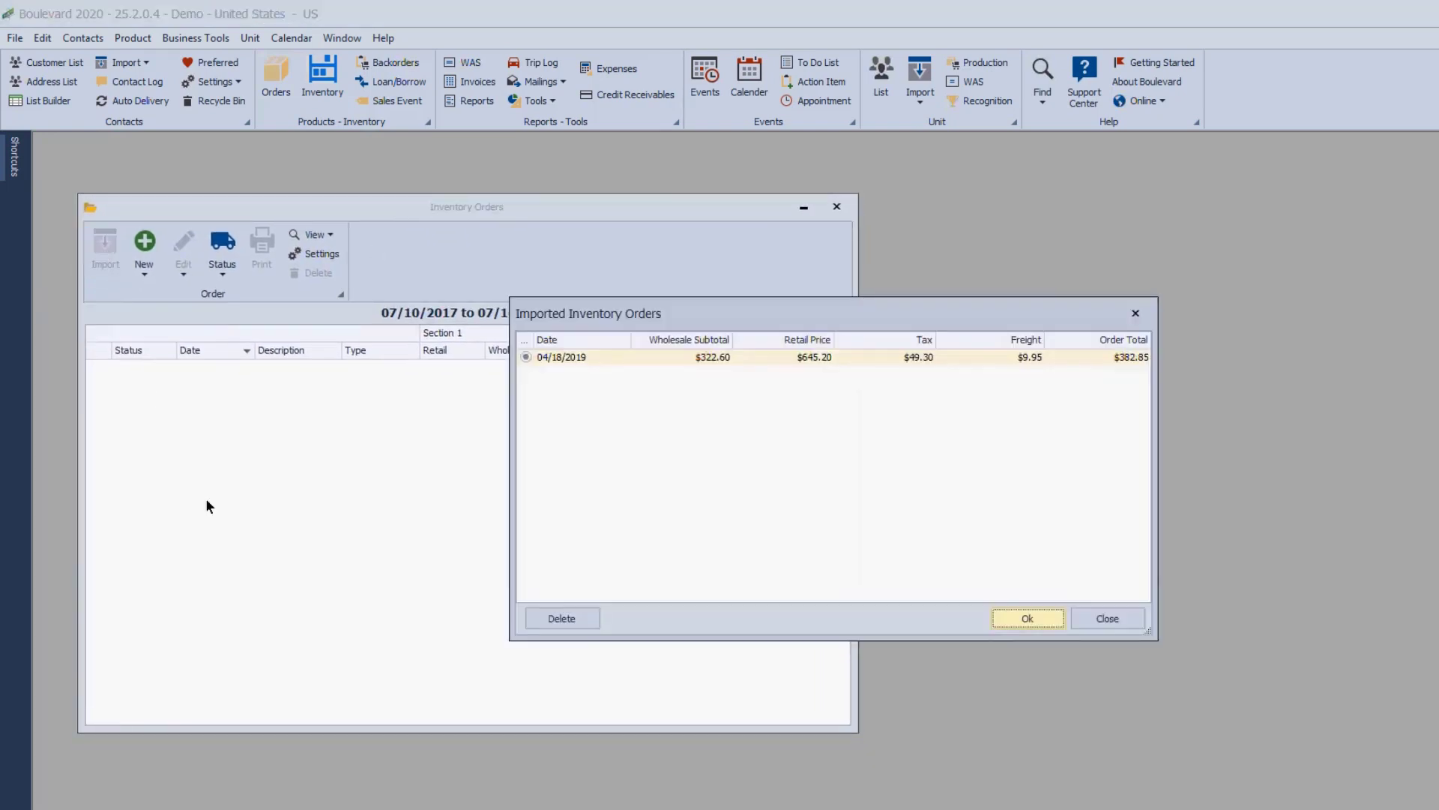
click(525, 357)
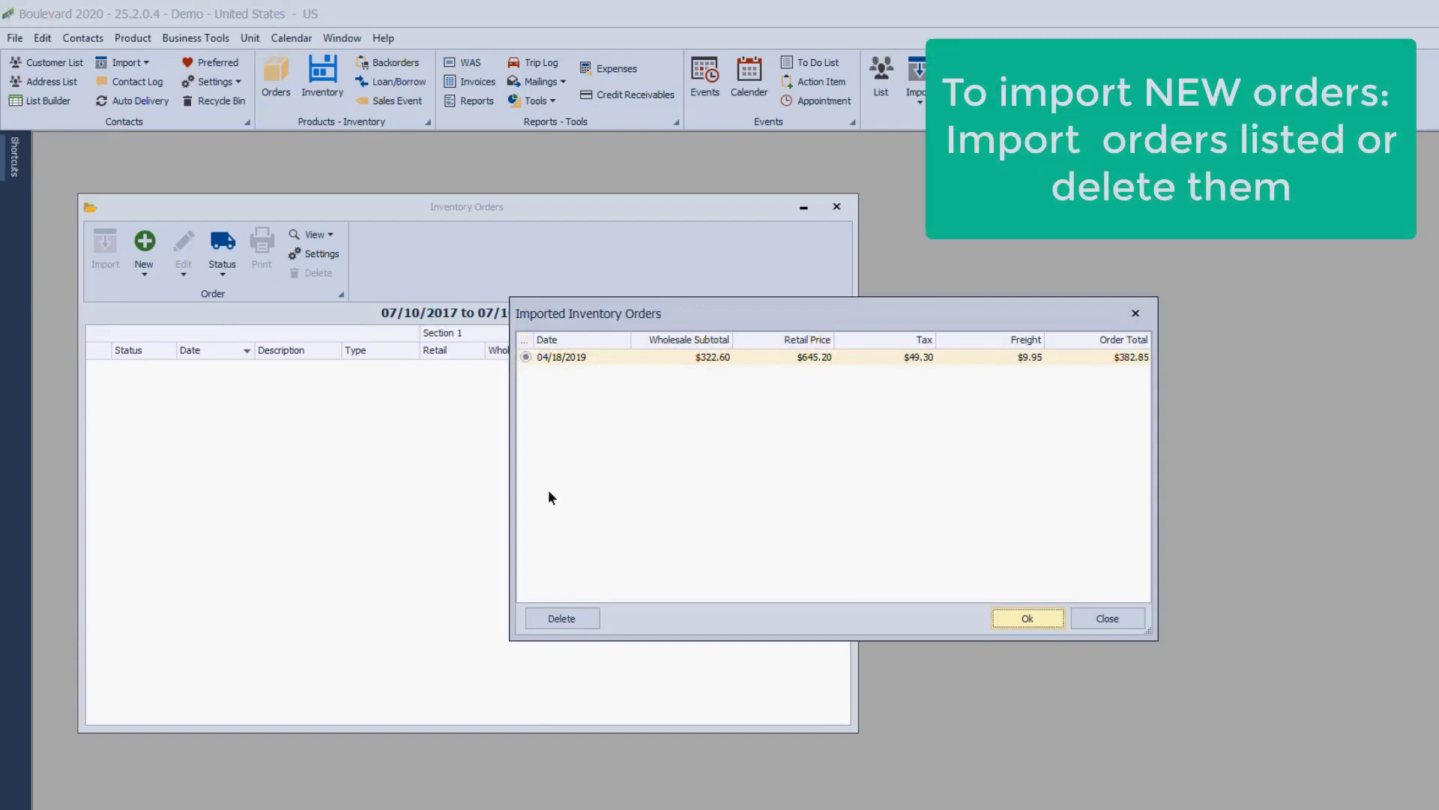
click(546, 617)
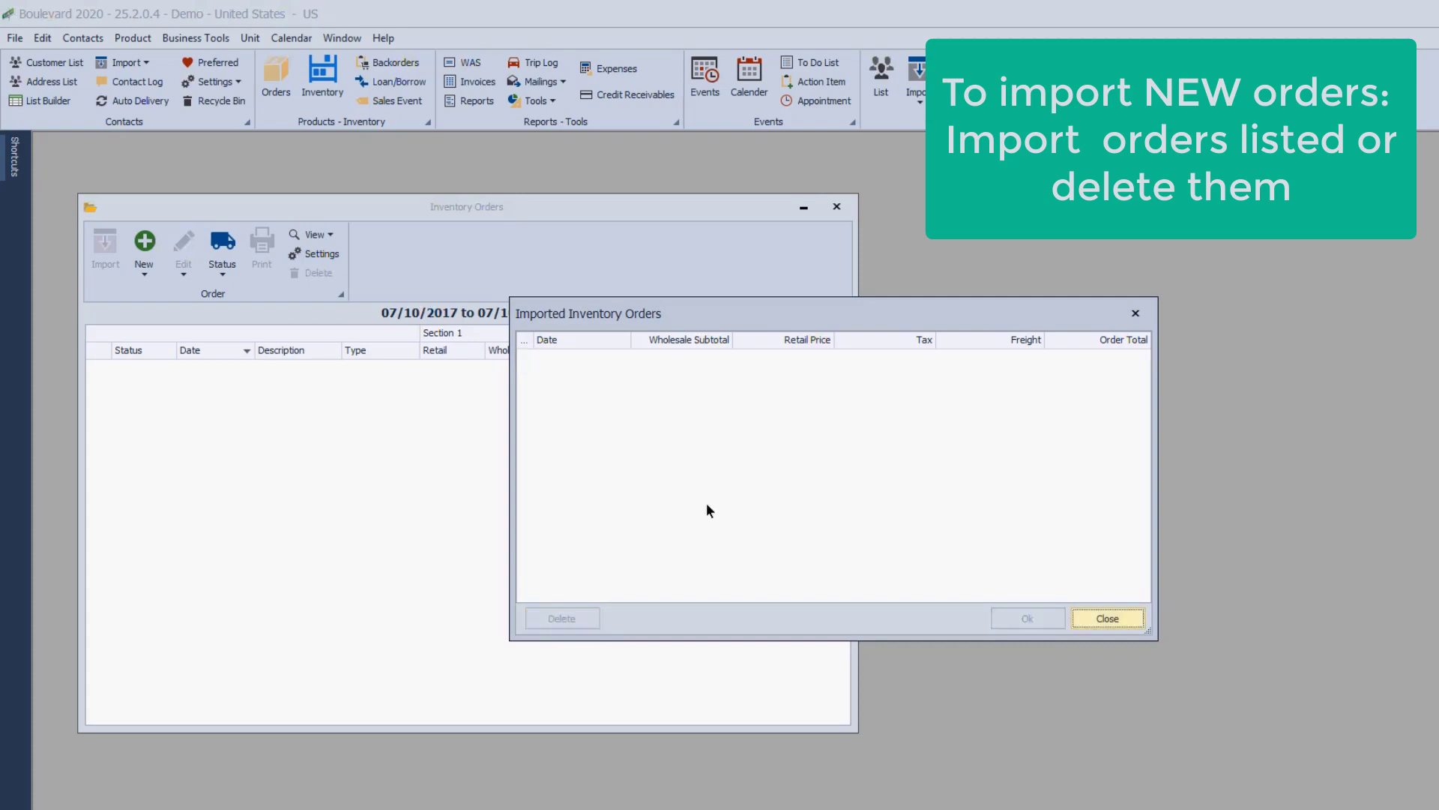
- Close the imported orders list, view the date range for a new order import, cancel it, and close Inventory Orders
click(1114, 624)
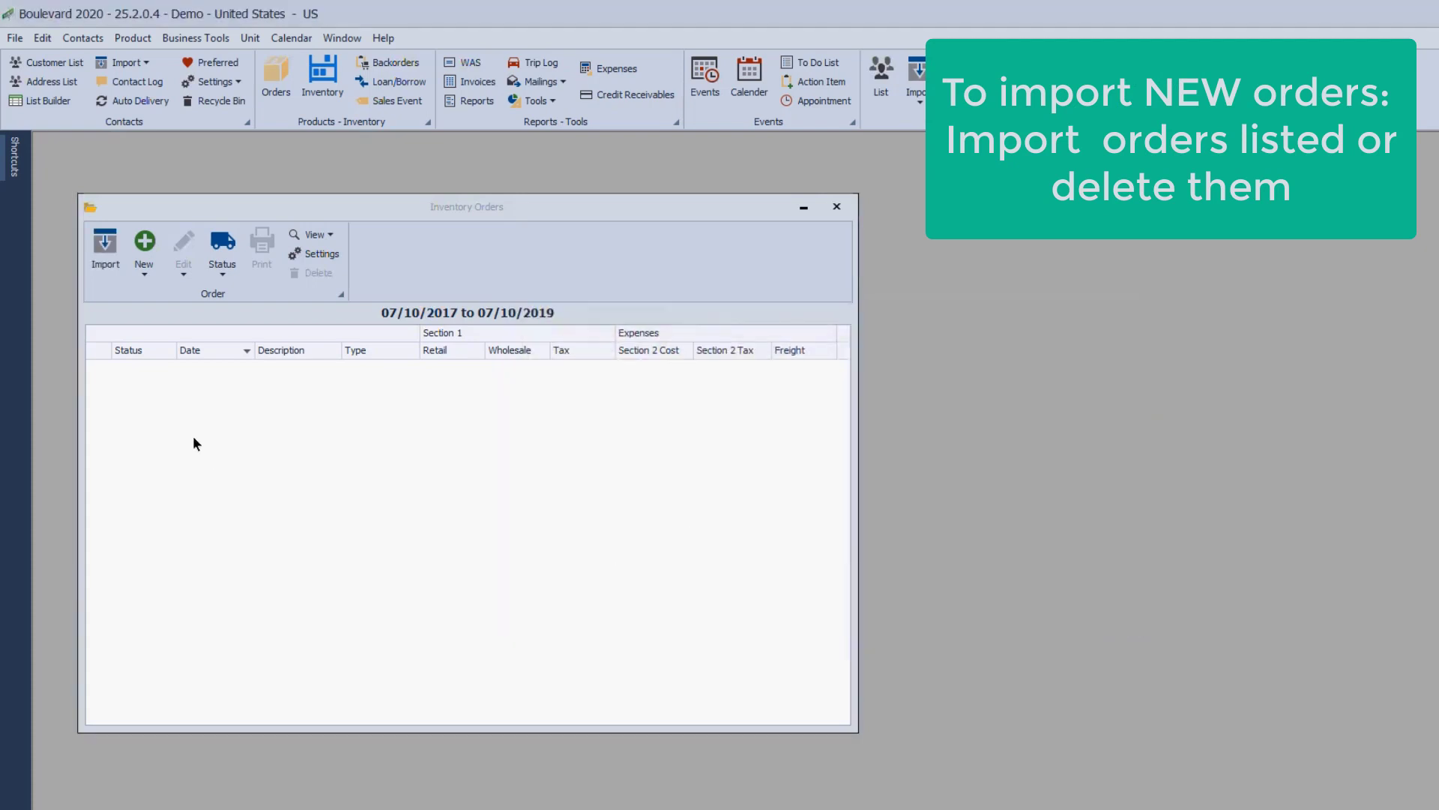
click(104, 249)
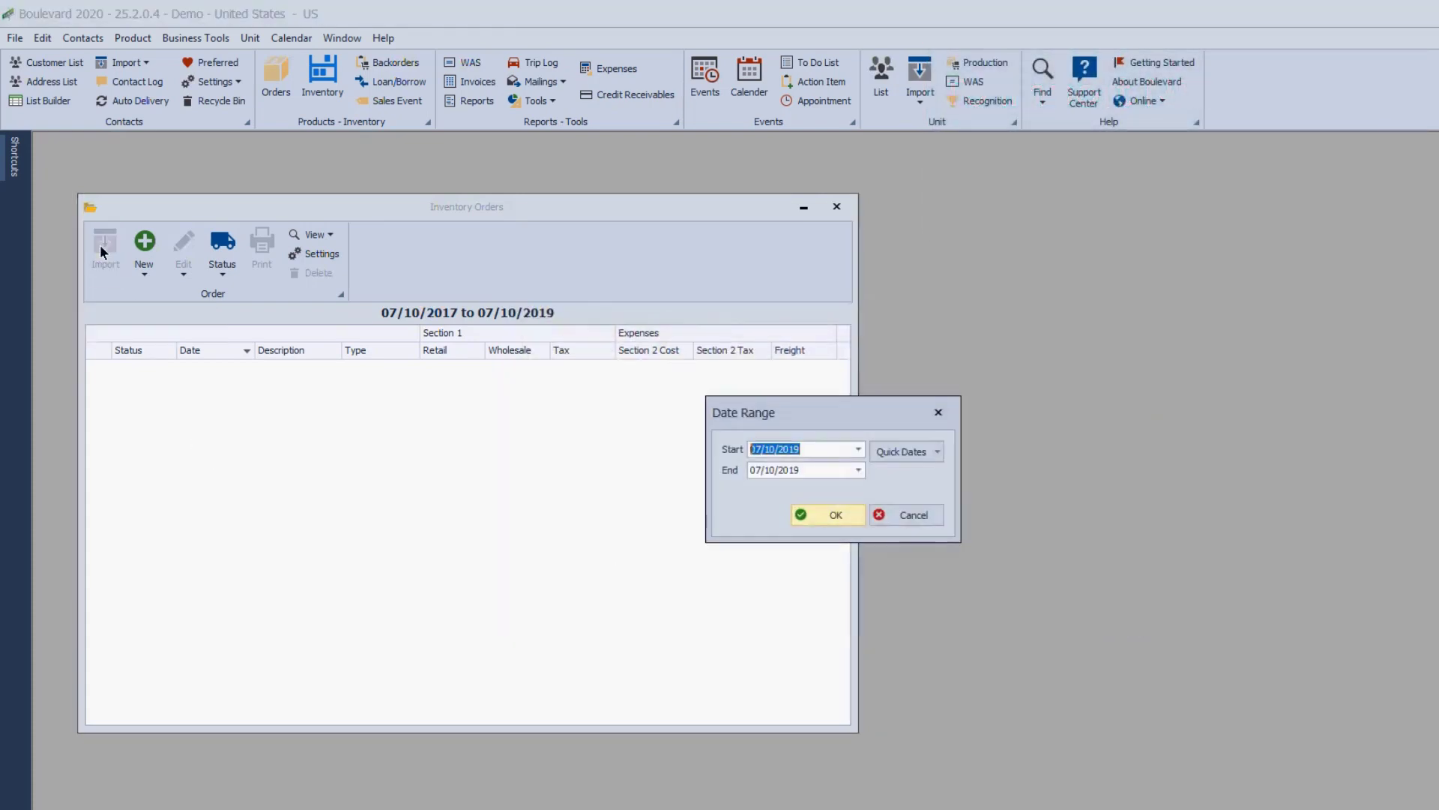
drag(811, 420, 494, 231)
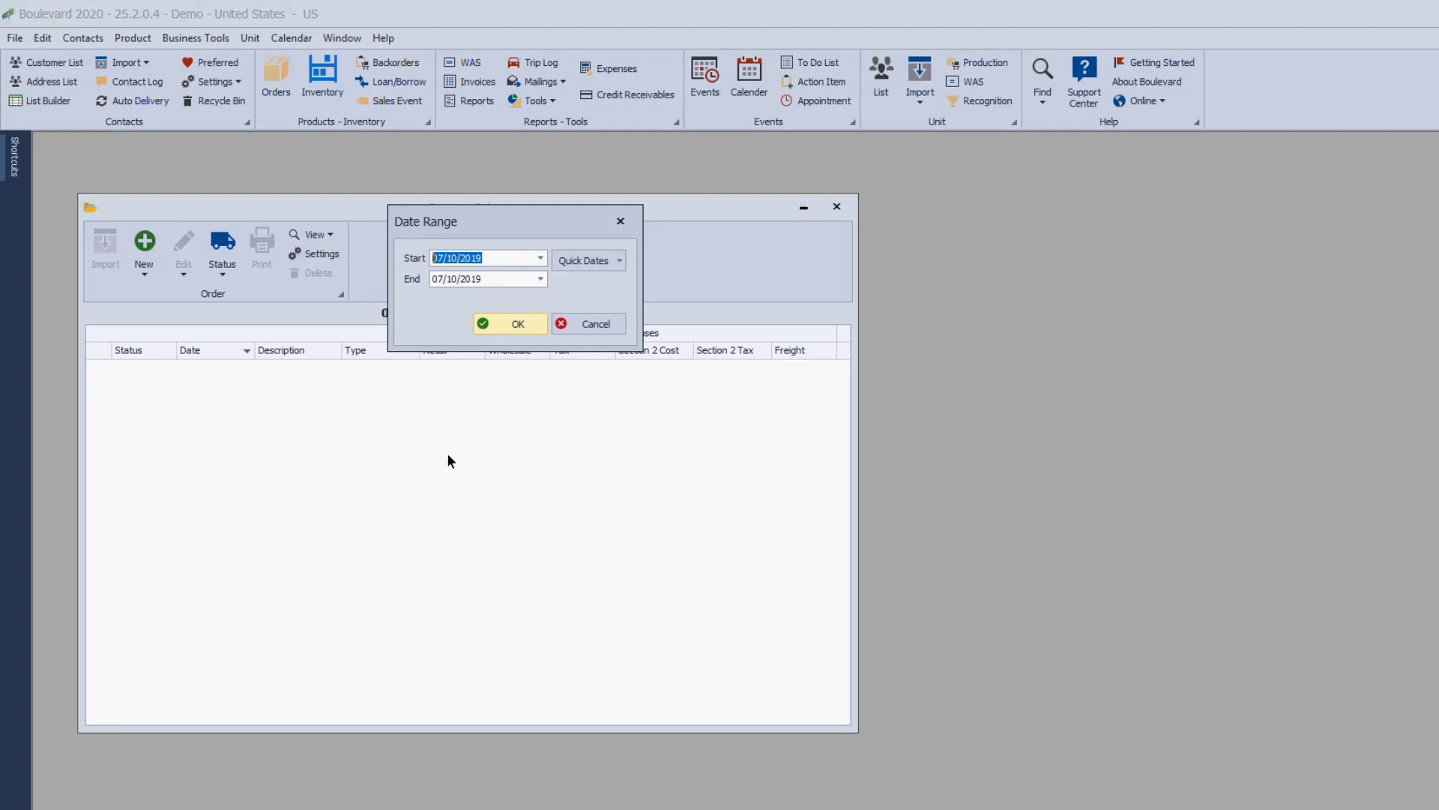
click(595, 327)
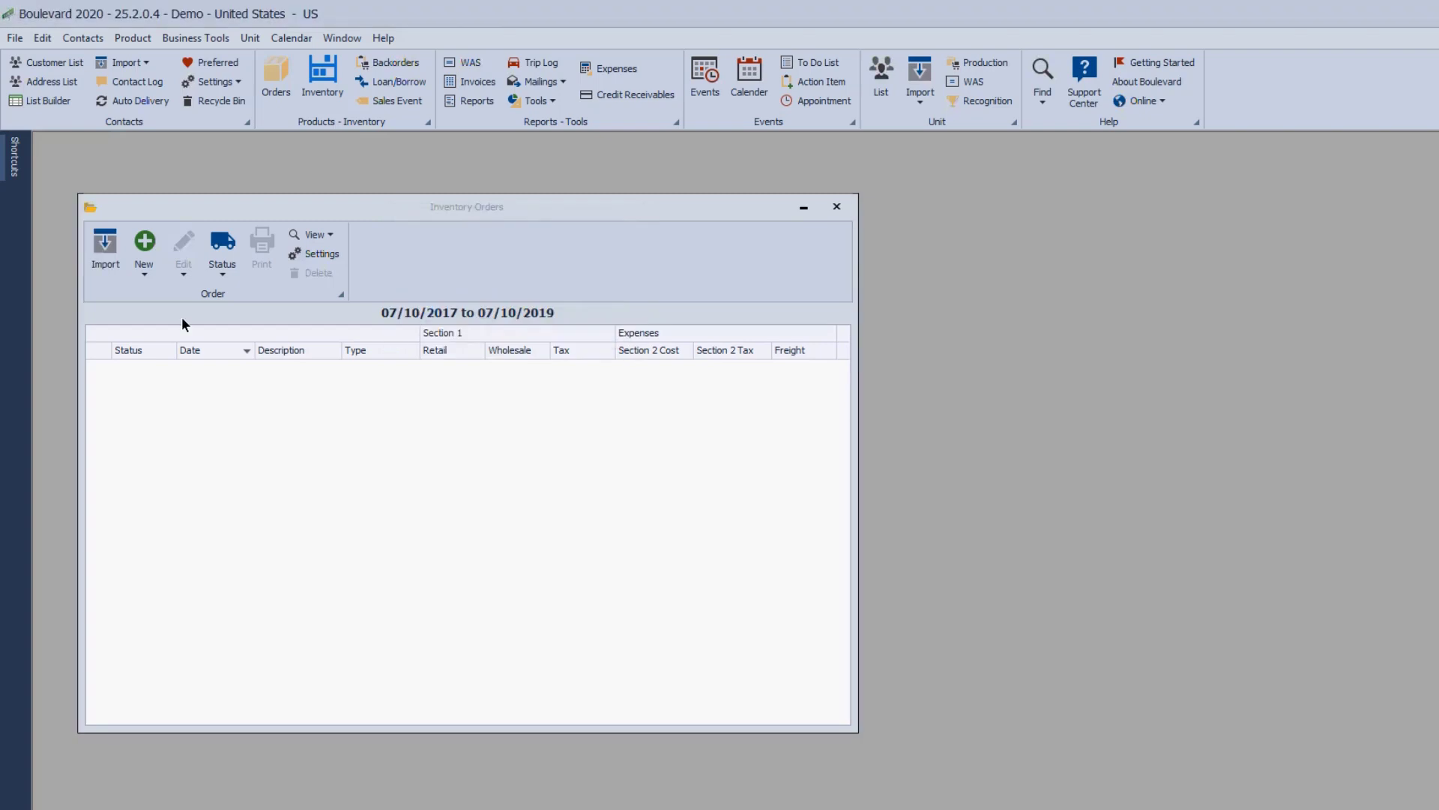
key(ctrl+F4)
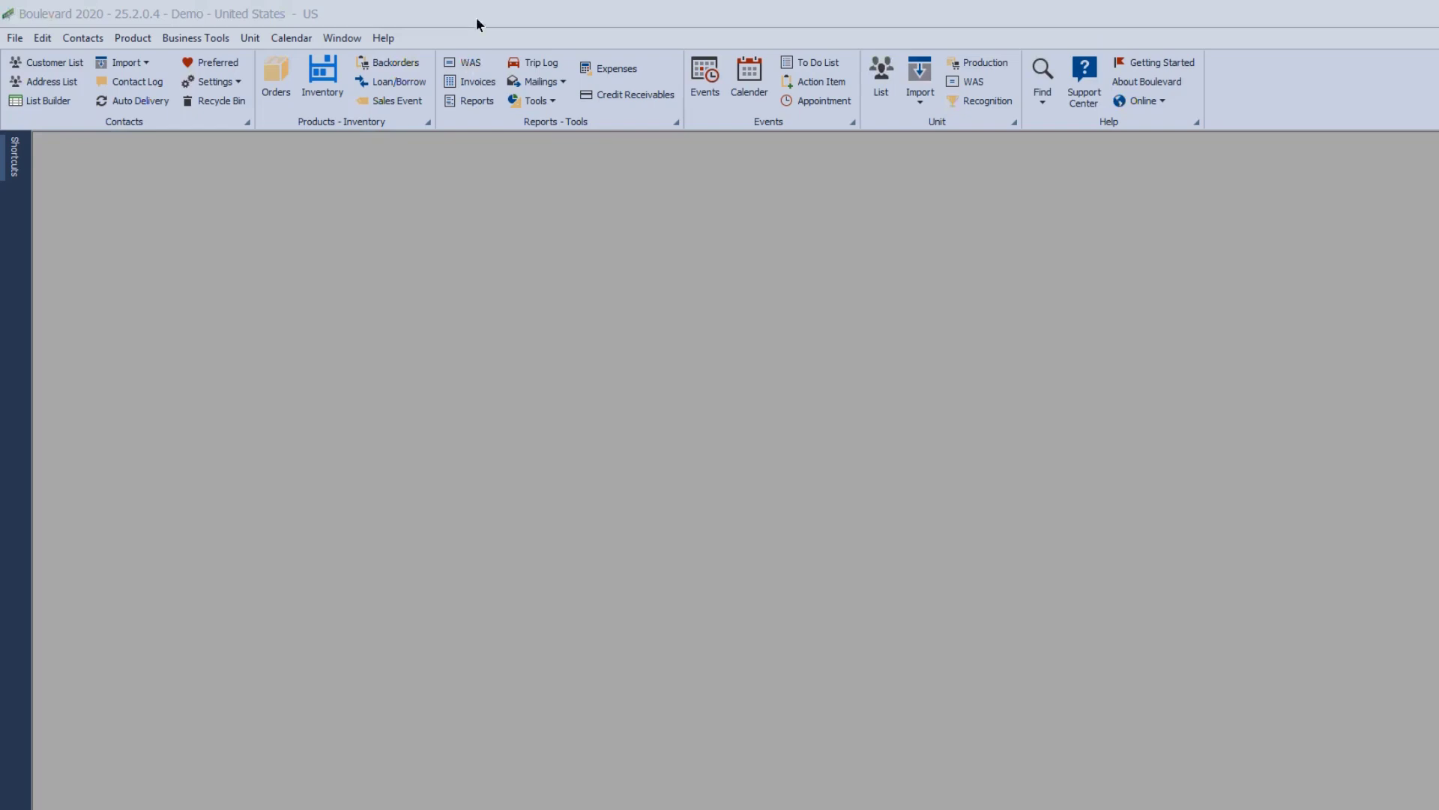
- Open the Weekly Accomplishment sheet, view its print options with output sent to Preview, and cancel them
click(472, 64)
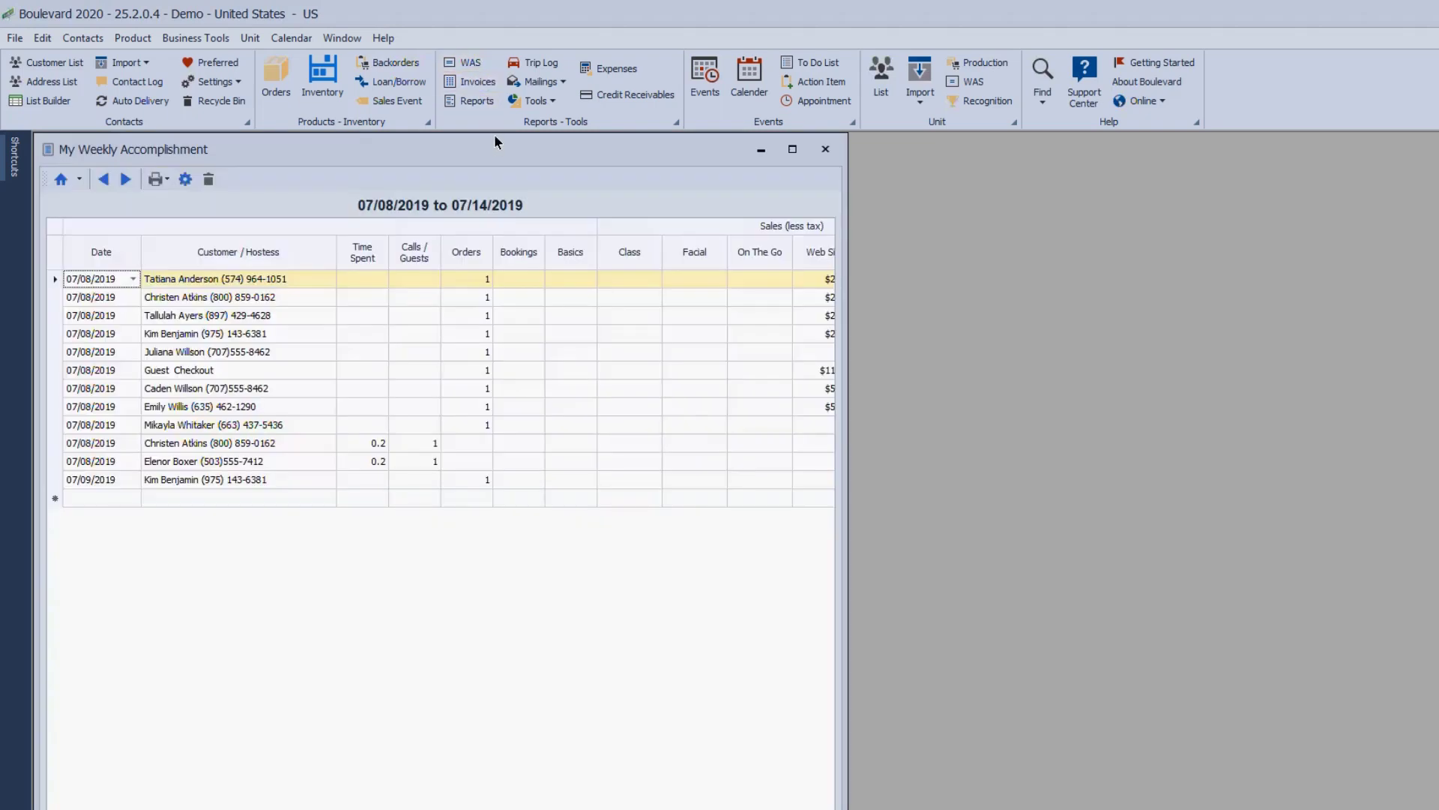
drag(495, 144, 503, 195)
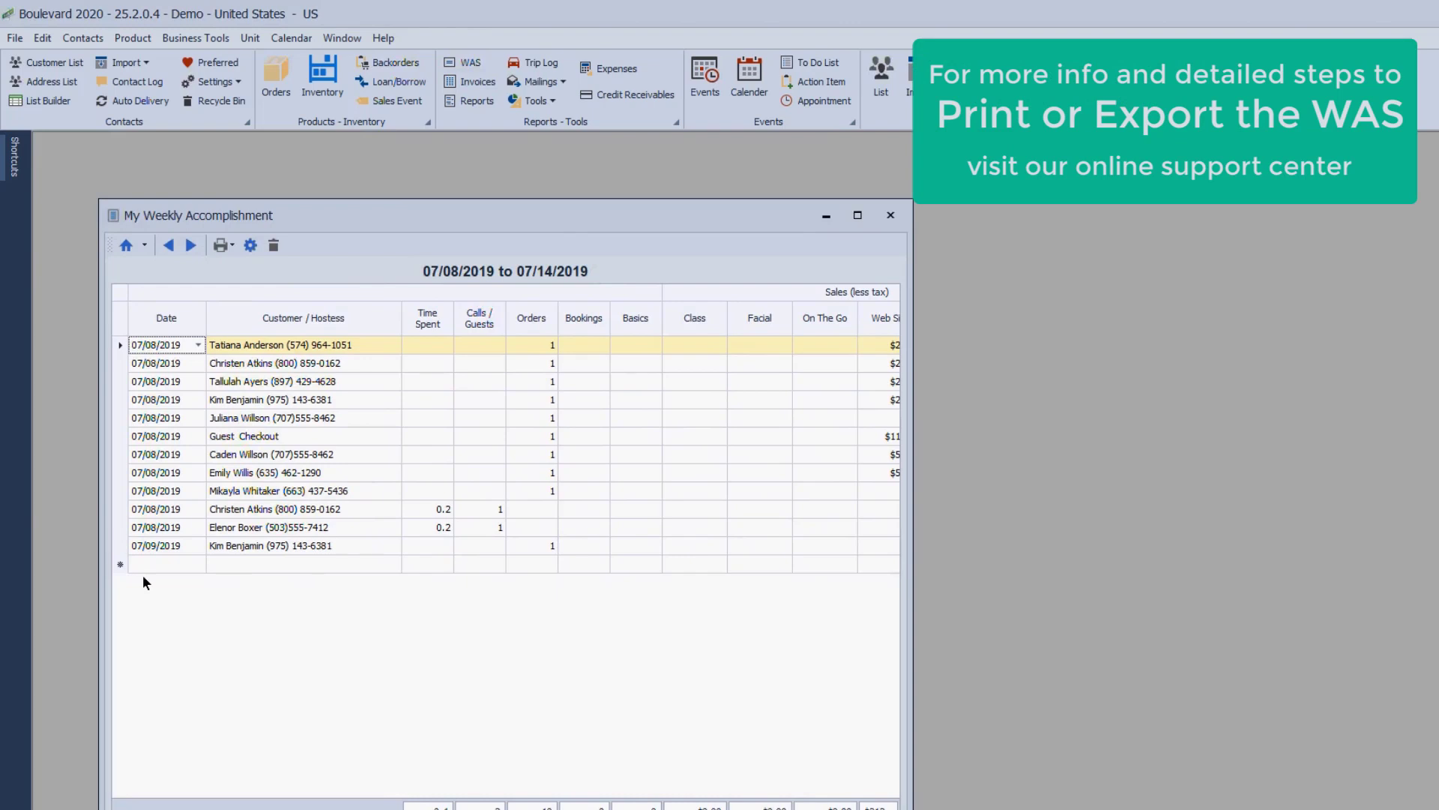
click(231, 245)
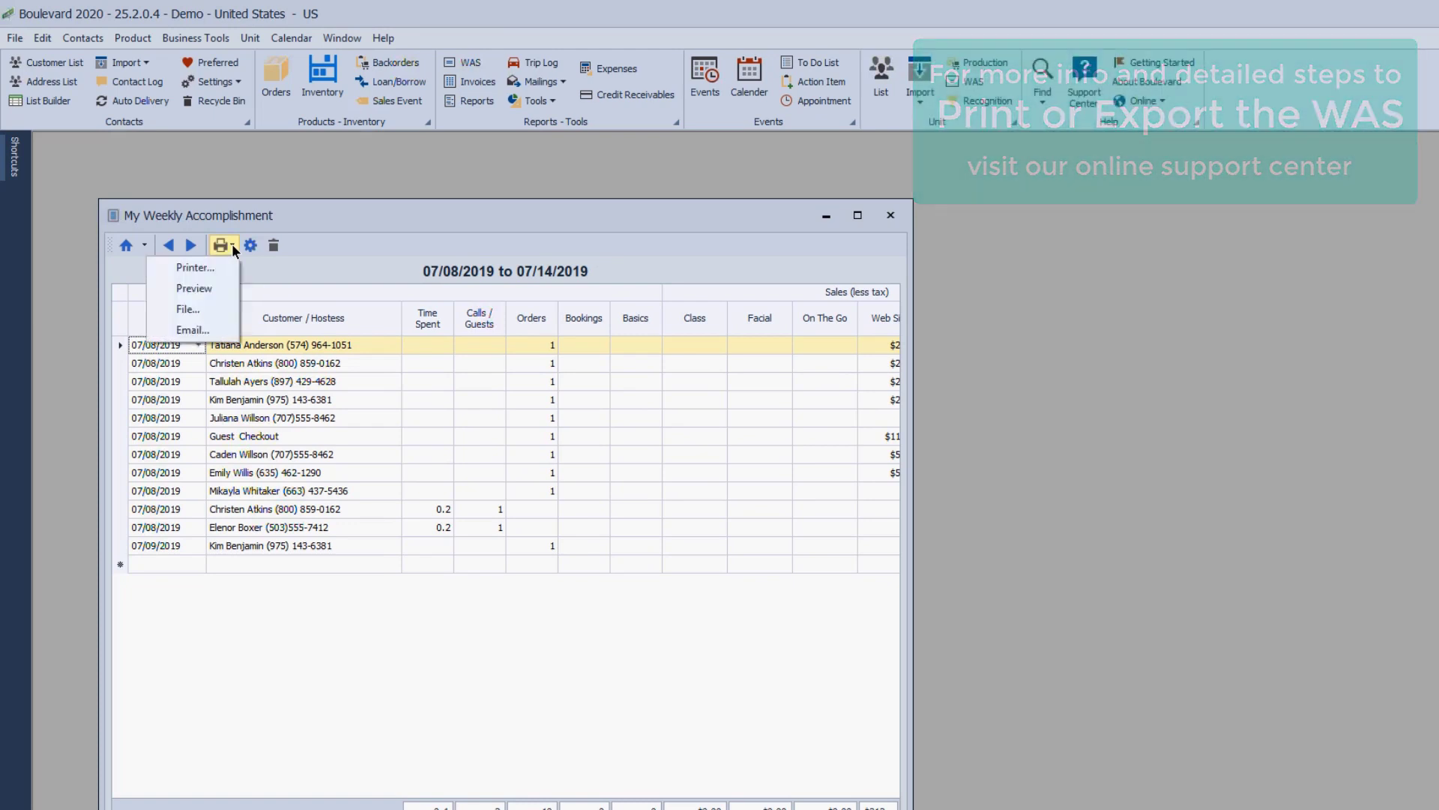
click(209, 288)
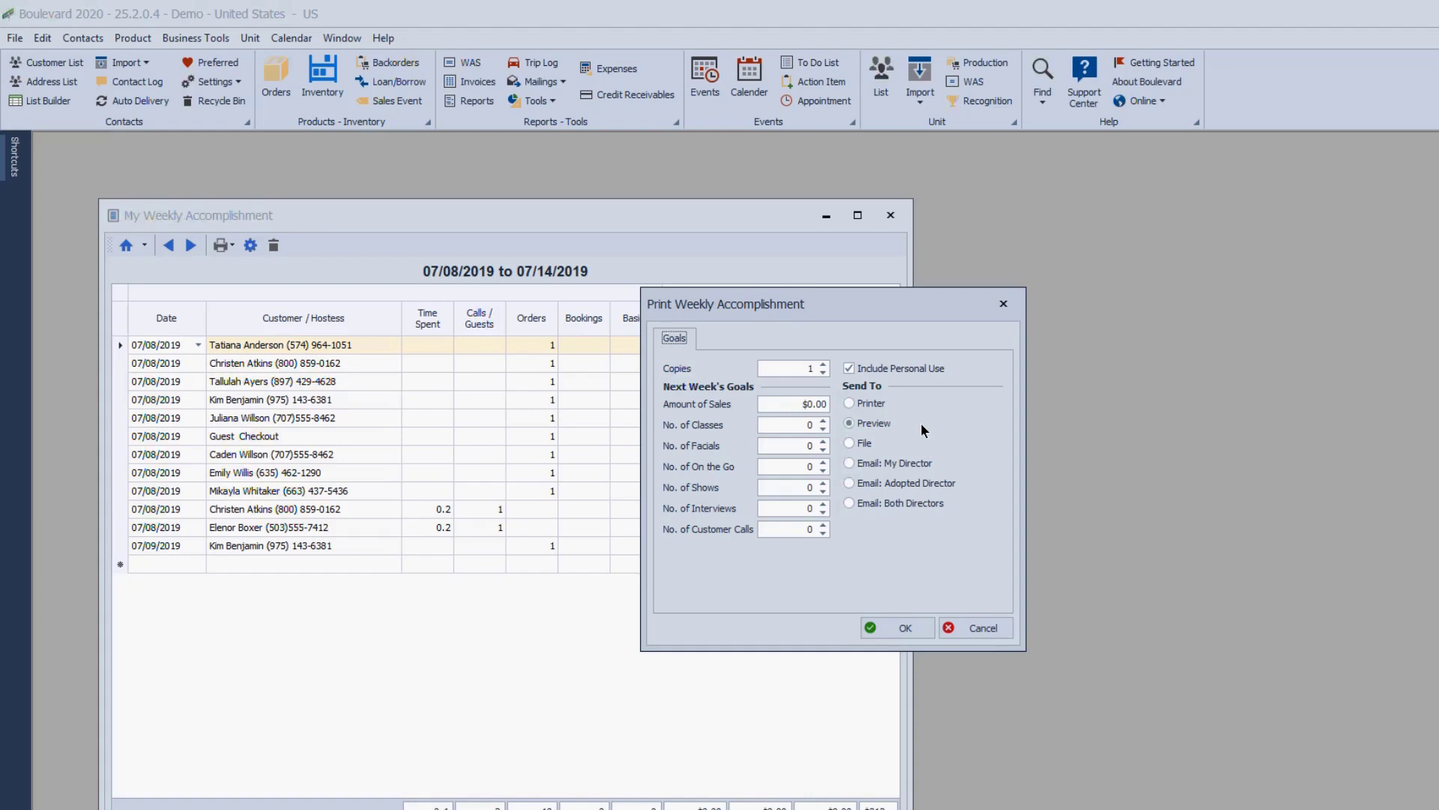
drag(891, 318, 1188, 231)
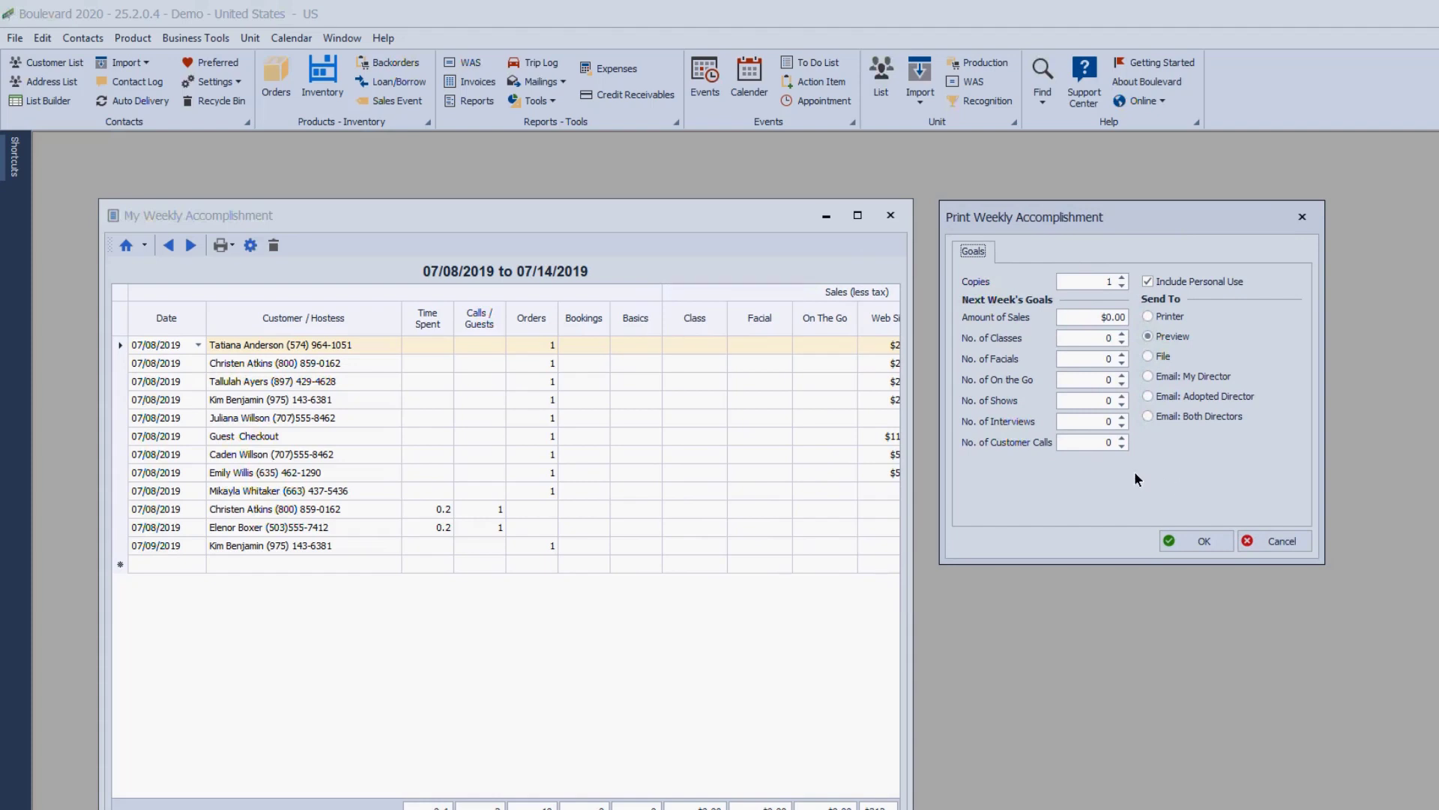
click(1267, 538)
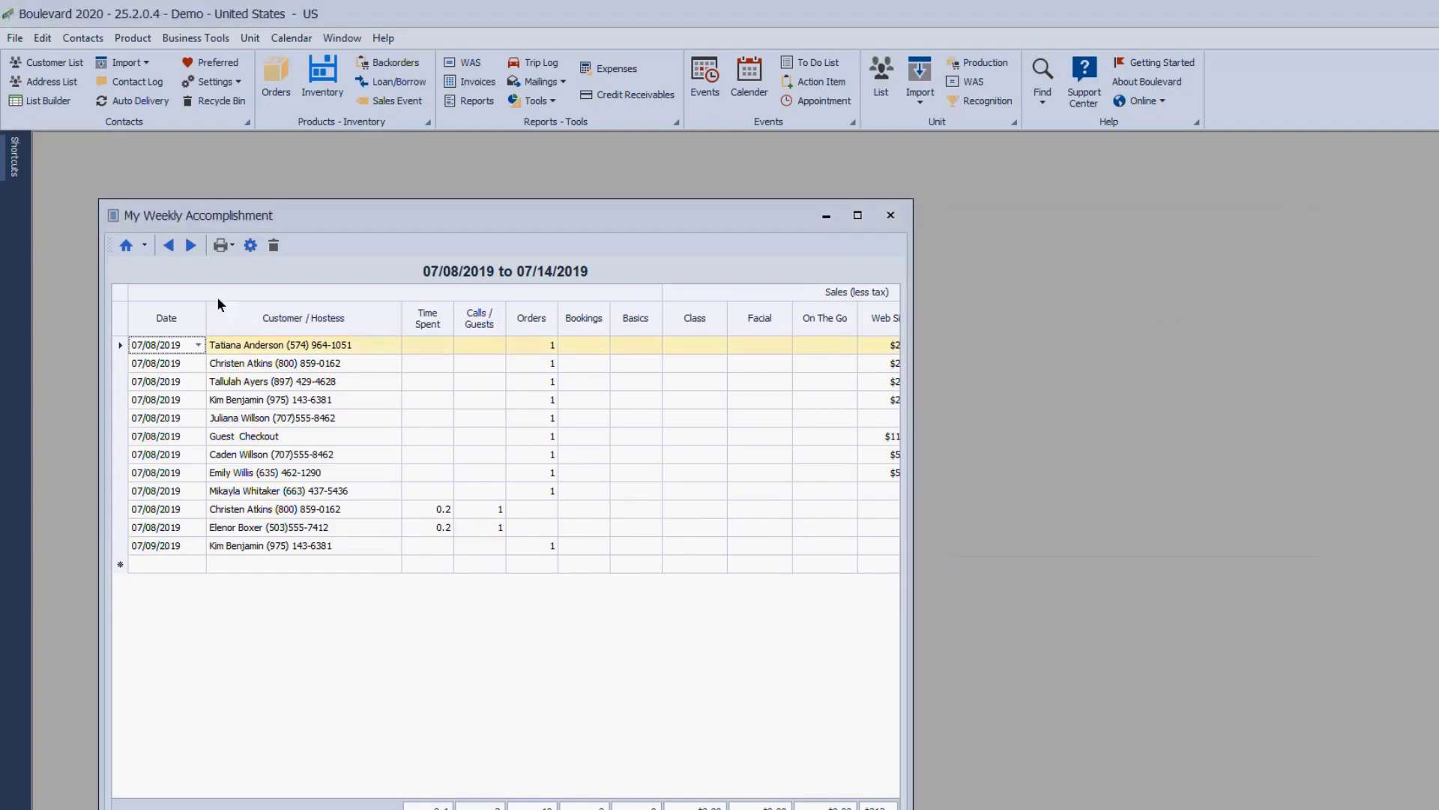
- Set the Weekly Accomplishment's custom date range to June, 06/01/2019 to 06/30/2019
click(146, 245)
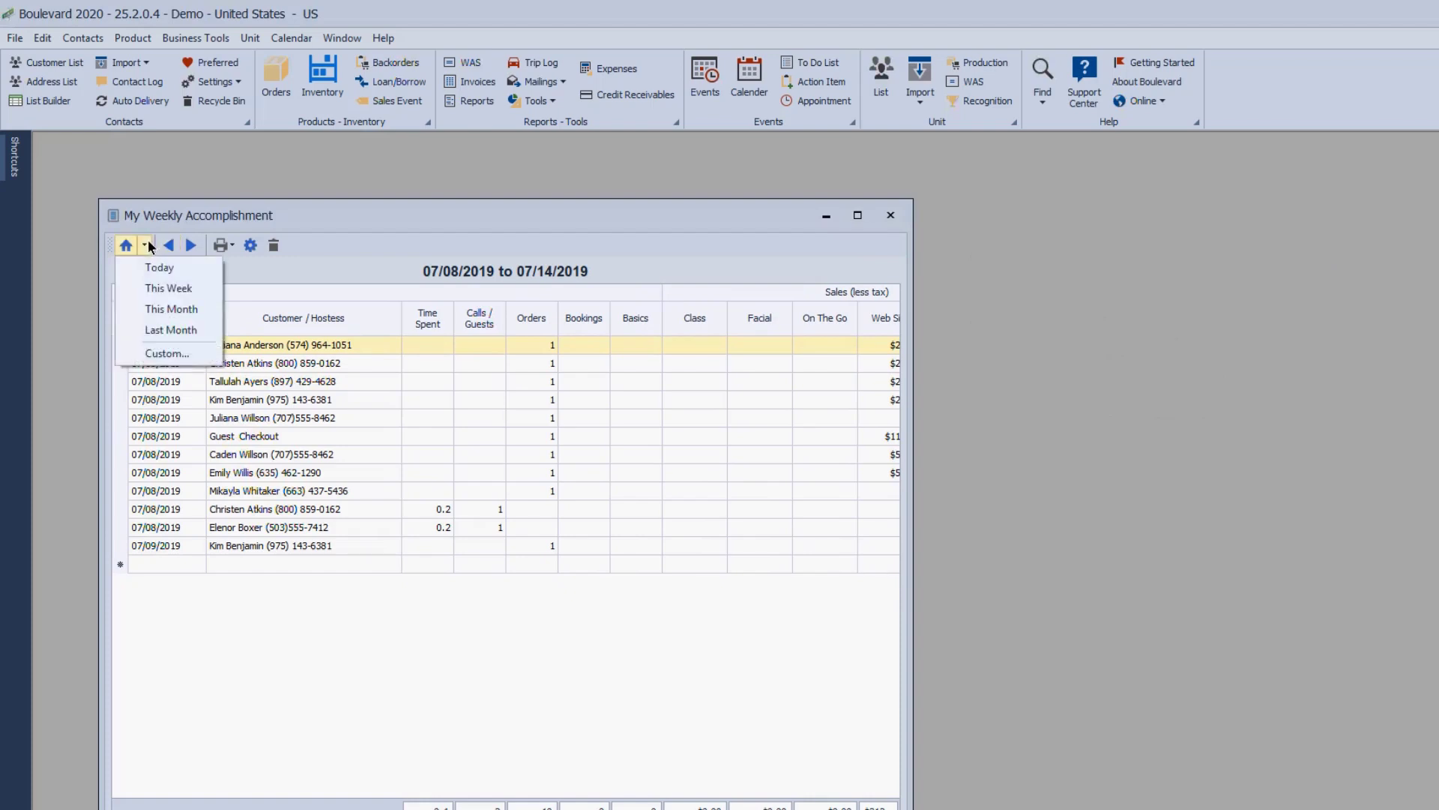
click(169, 352)
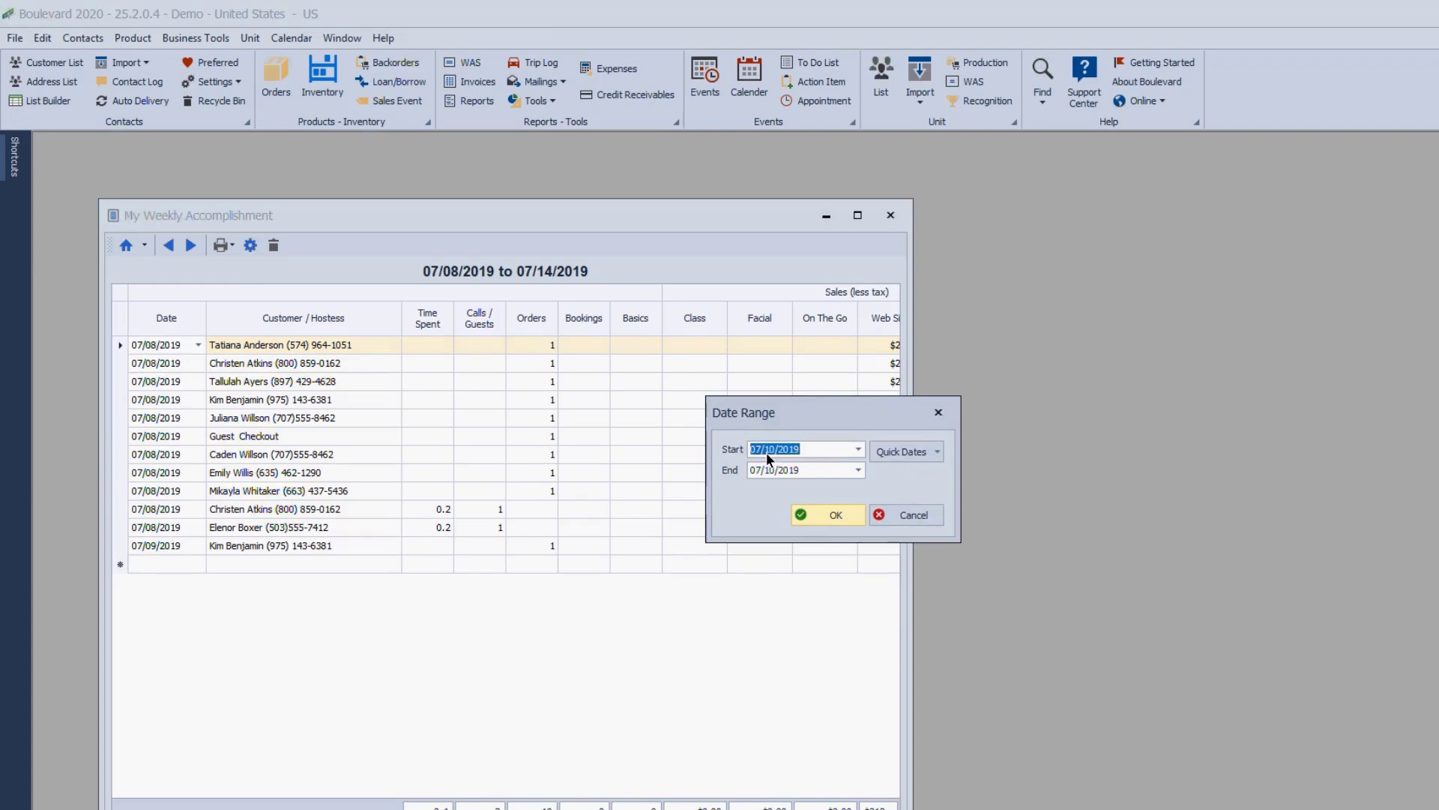
click(903, 450)
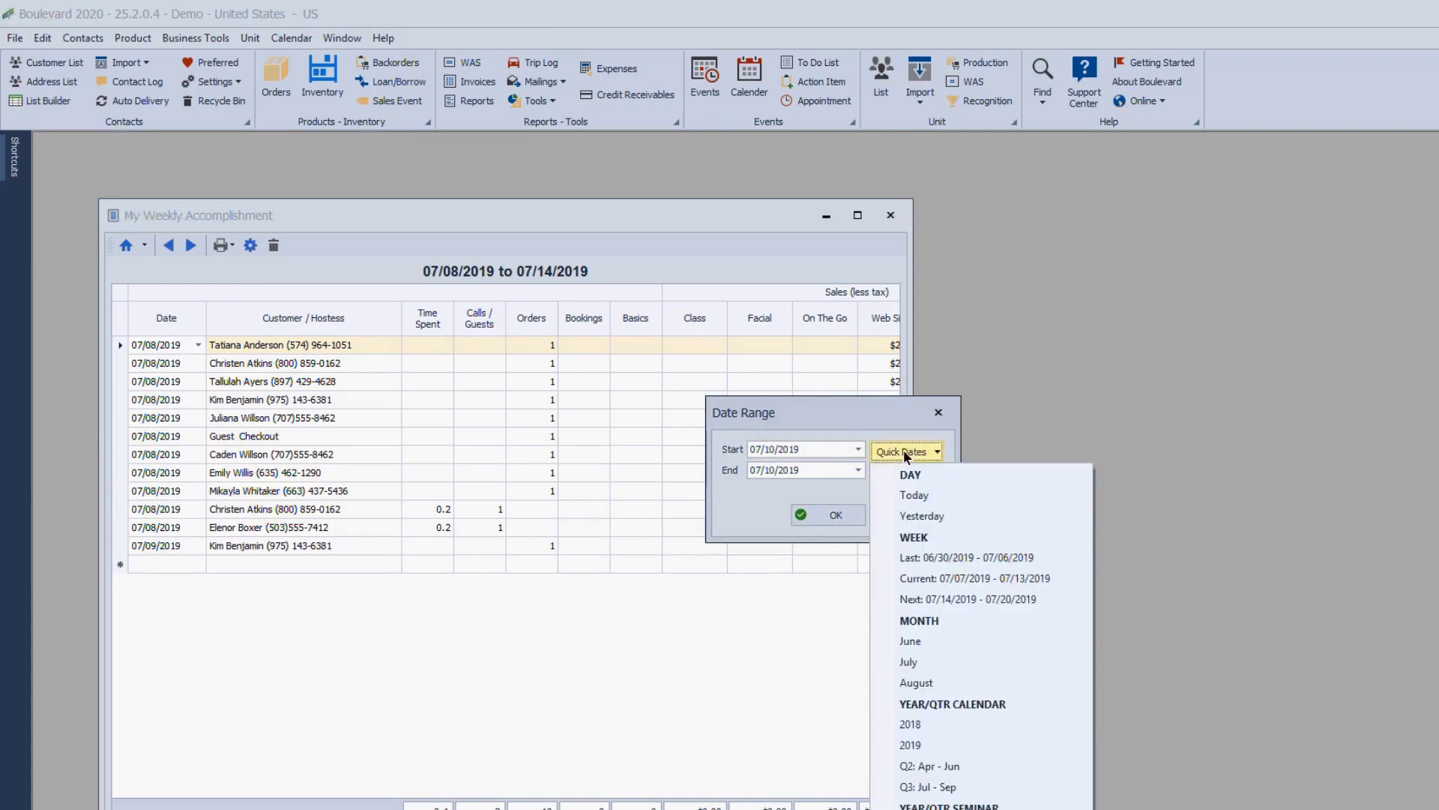
click(947, 641)
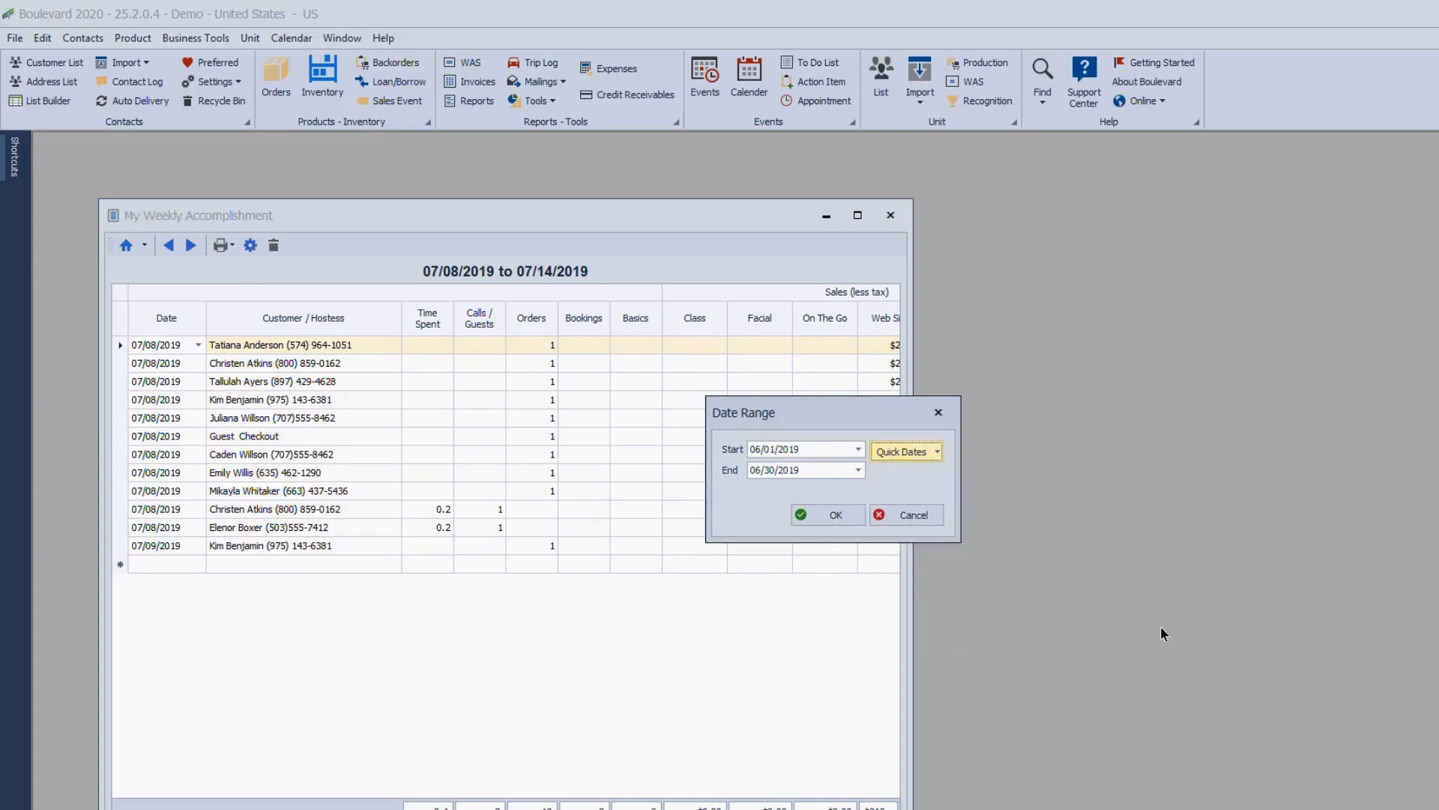
click(833, 519)
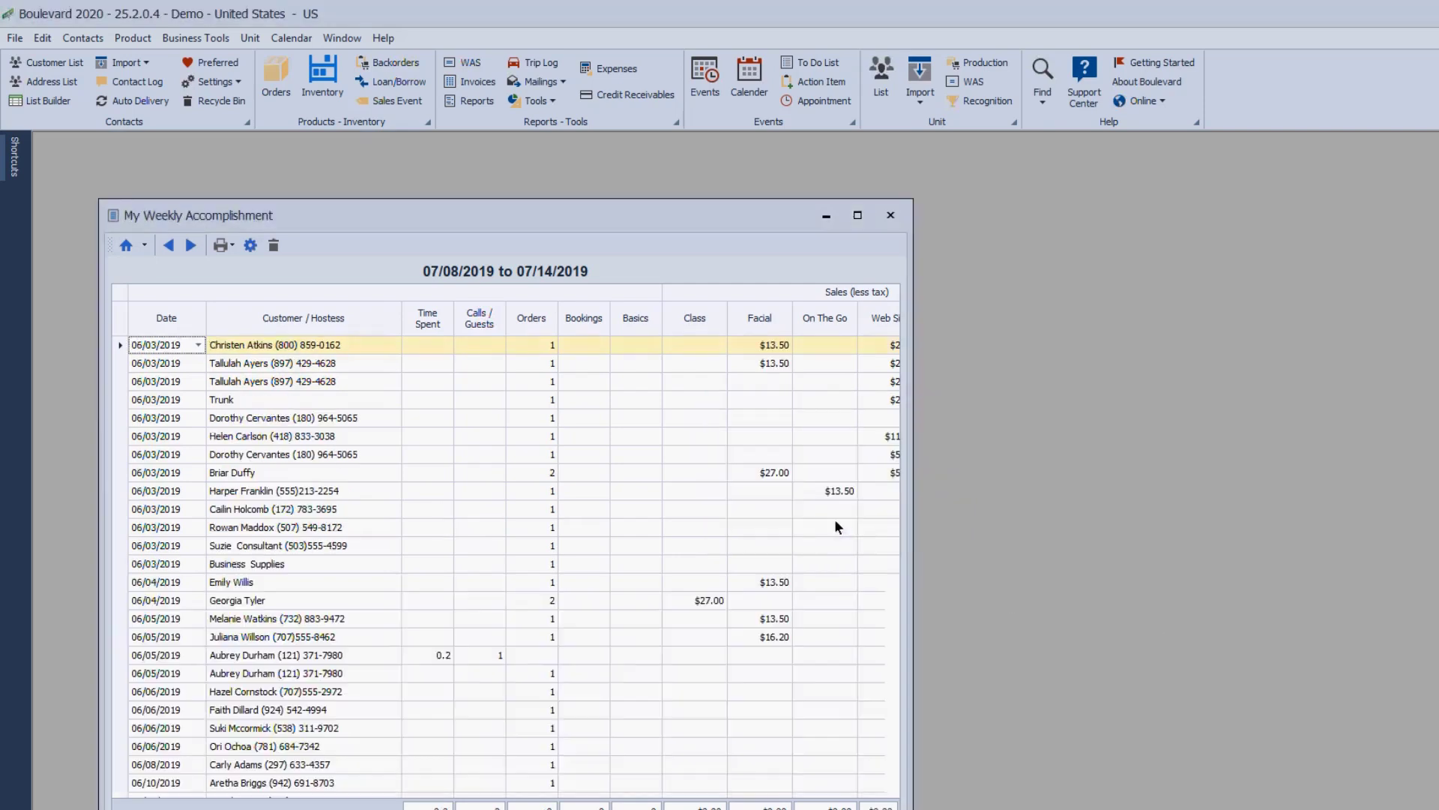
- View the Weekly Accomplishment's options for sending to File, cancel them, and close the sheet
click(231, 245)
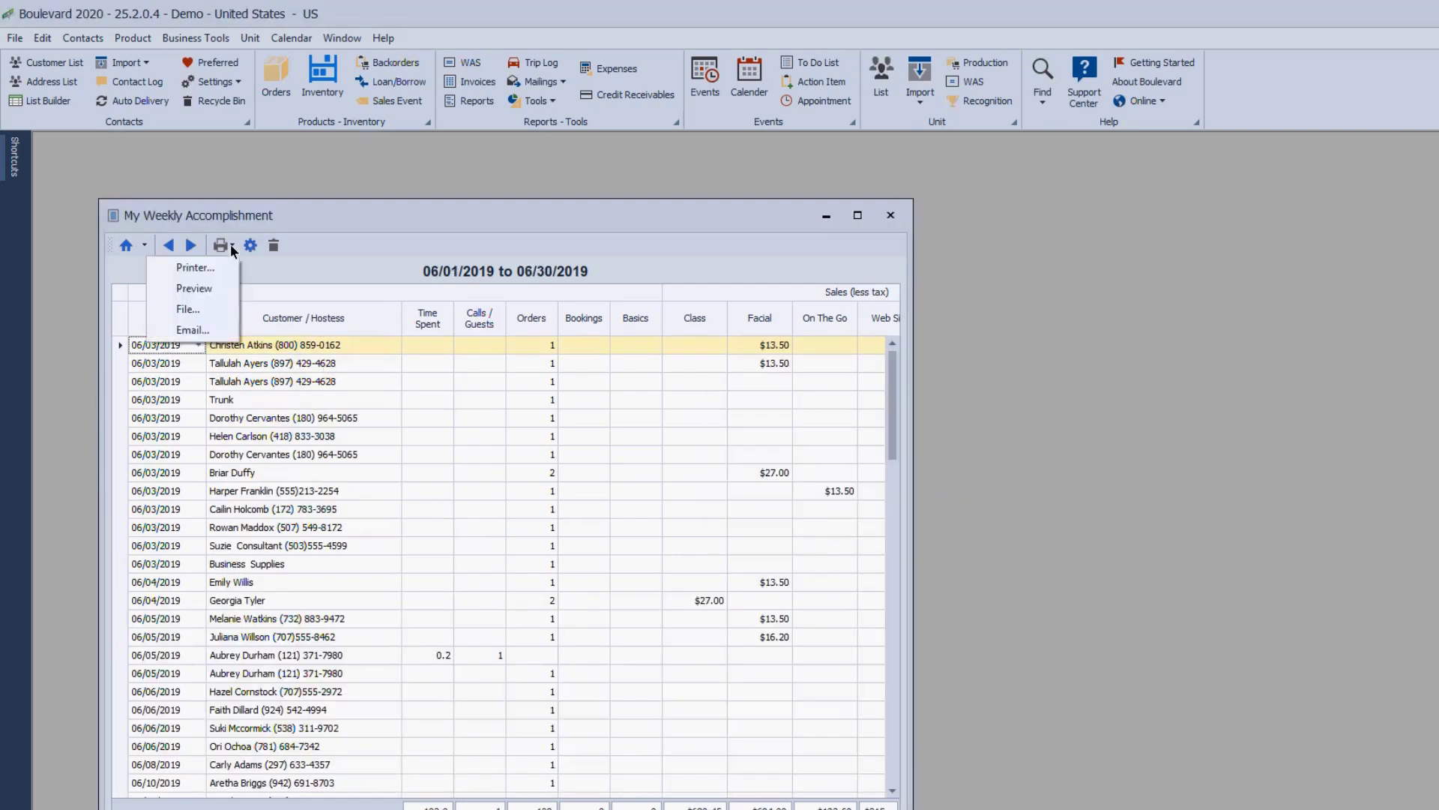
click(174, 310)
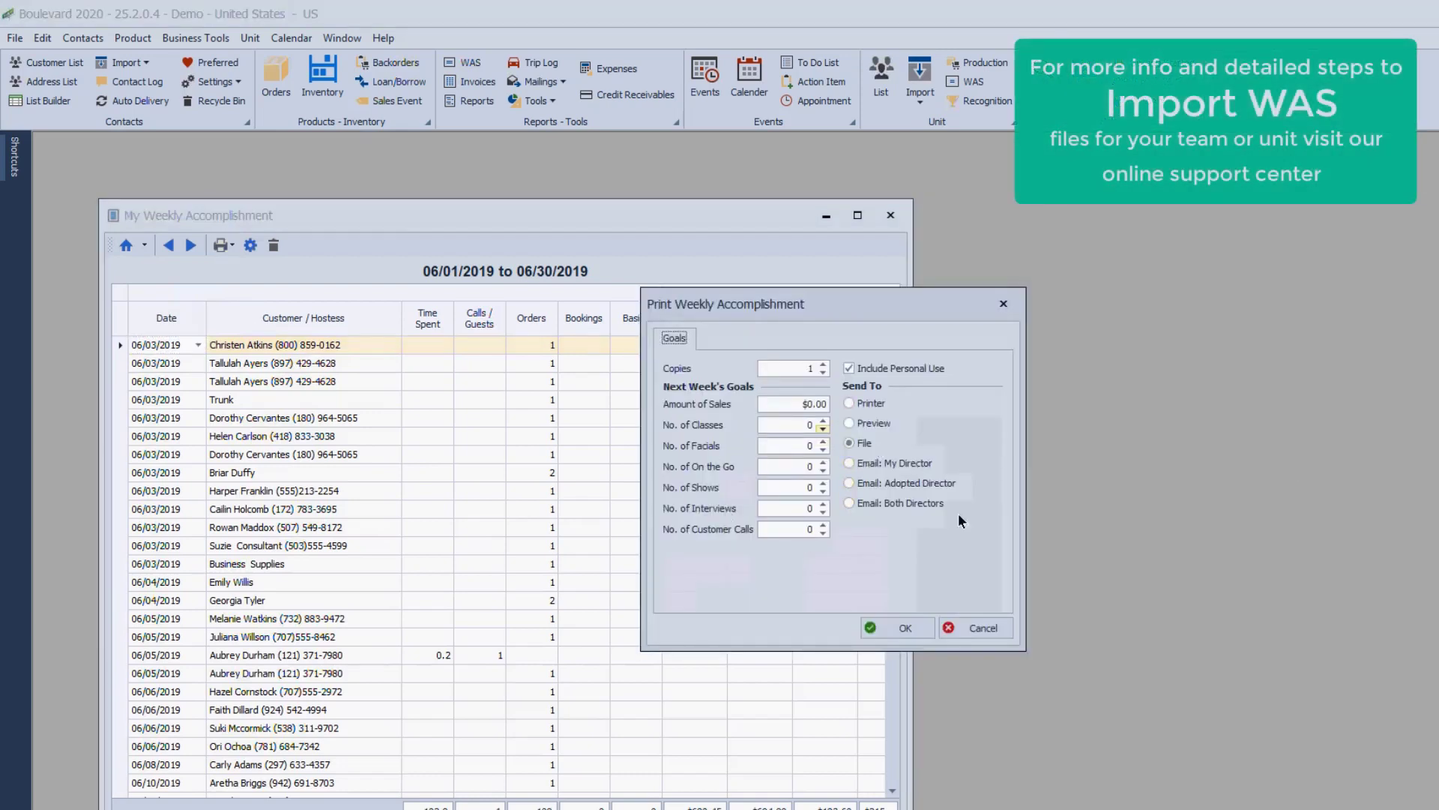
click(1001, 627)
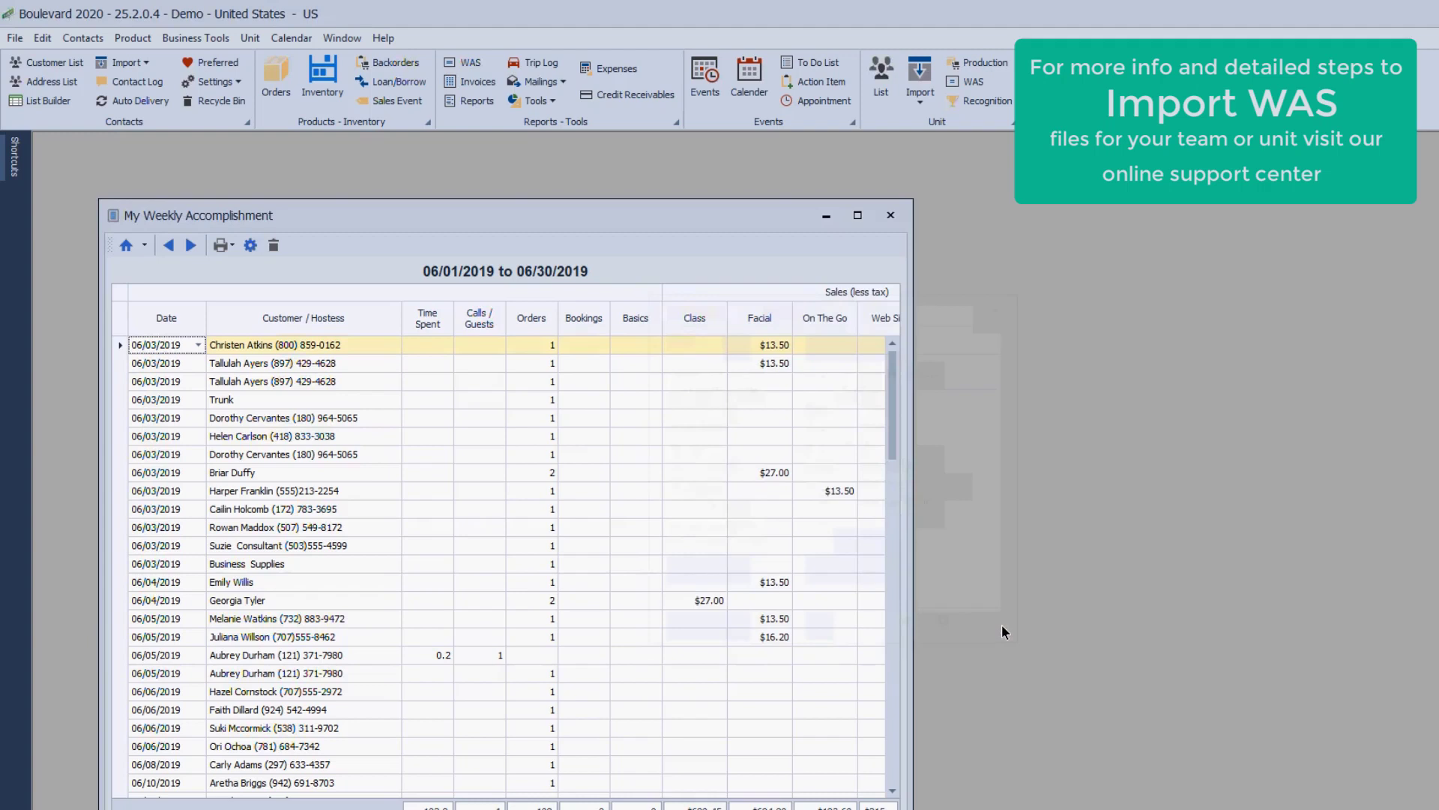
click(889, 216)
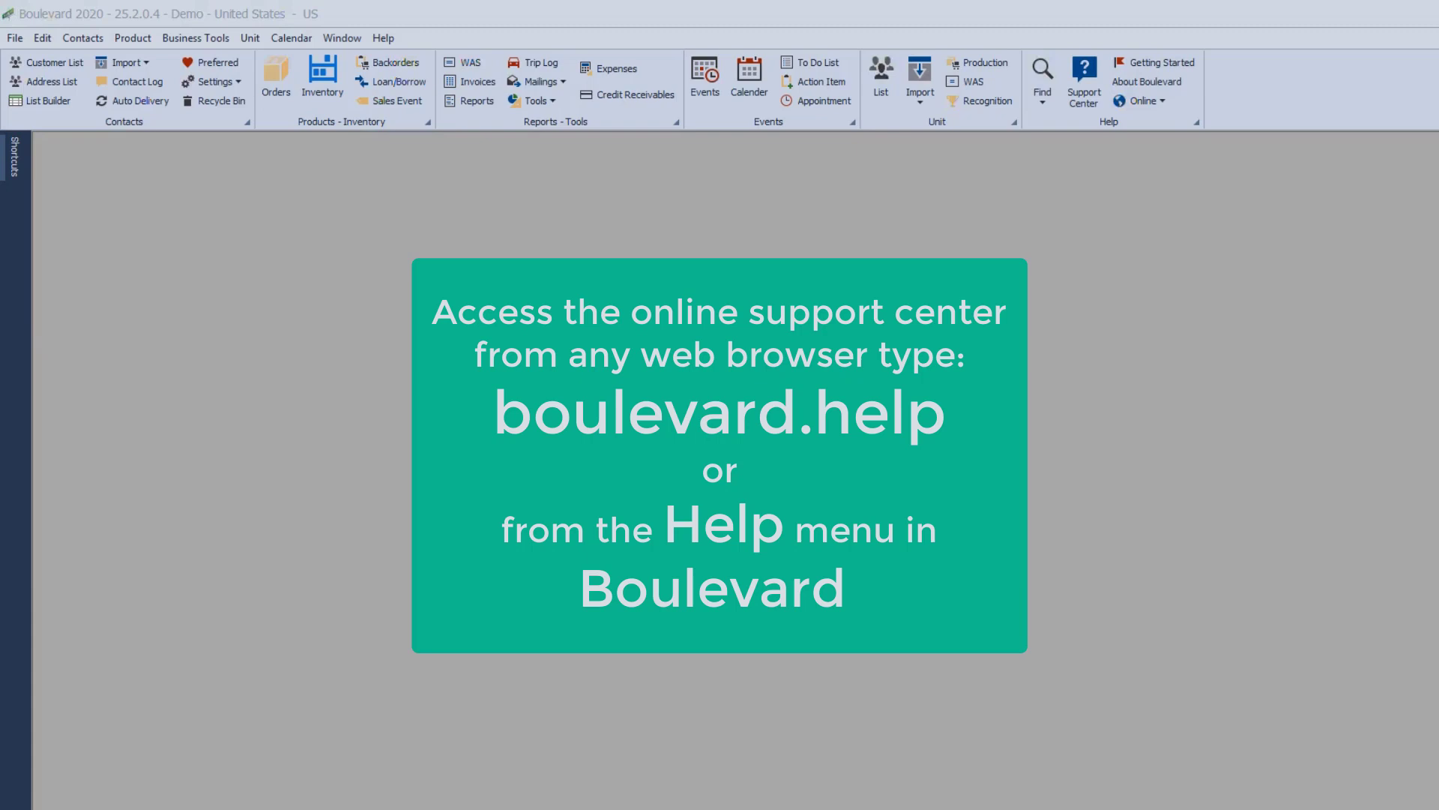
- Open Boulevard's online support center in the web browser and look over its help articles and the page's Print option
click(384, 38)
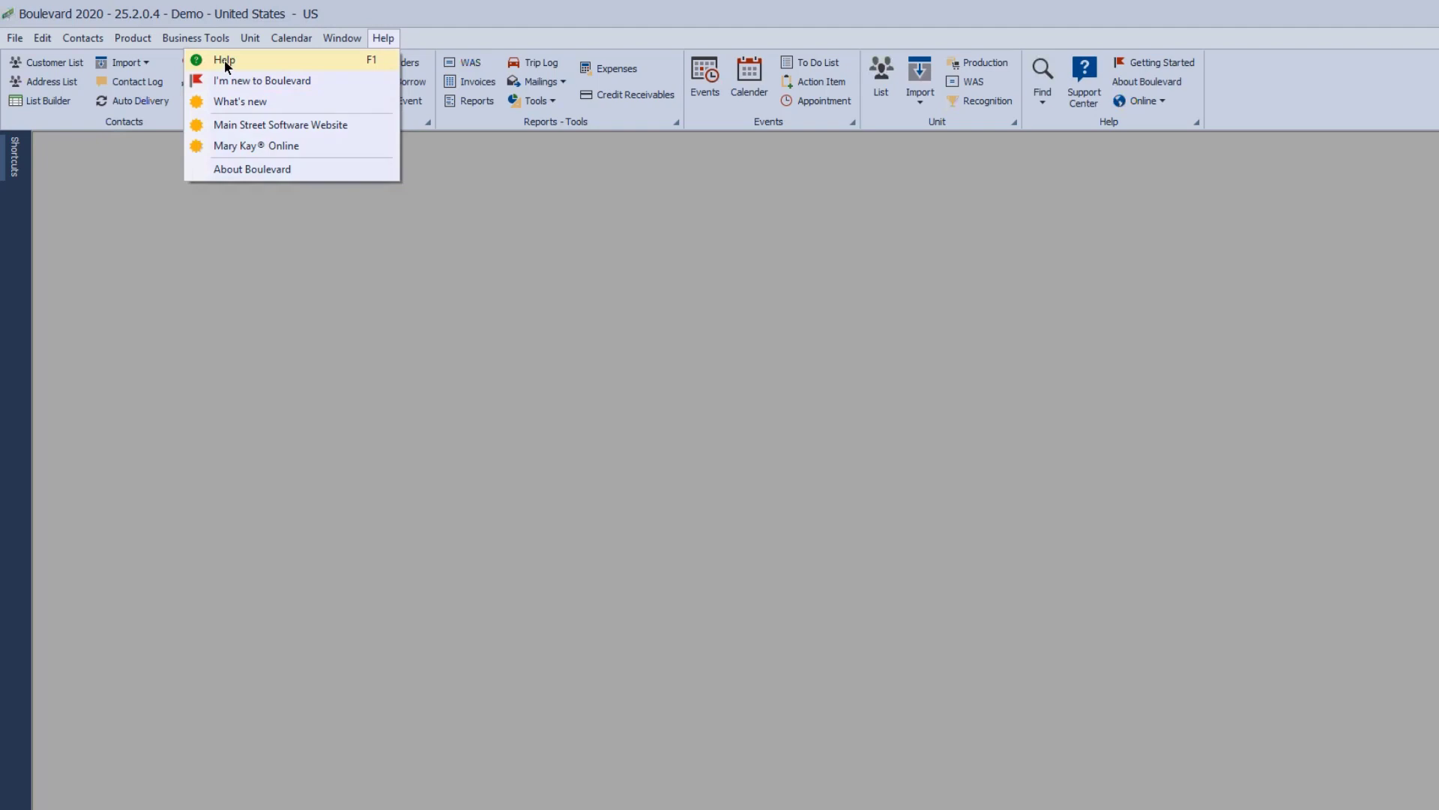
click(223, 60)
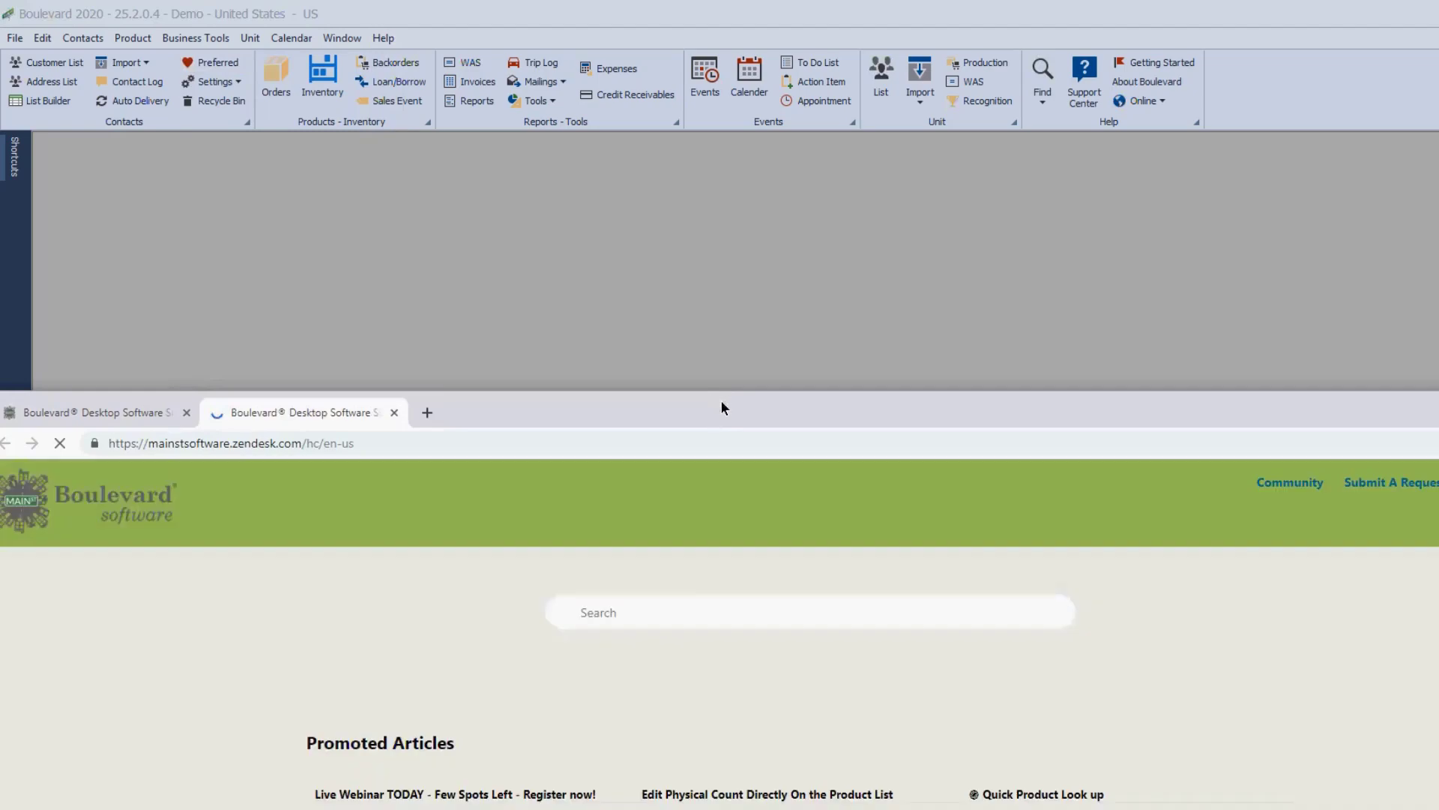
drag(719, 410, 734, 15)
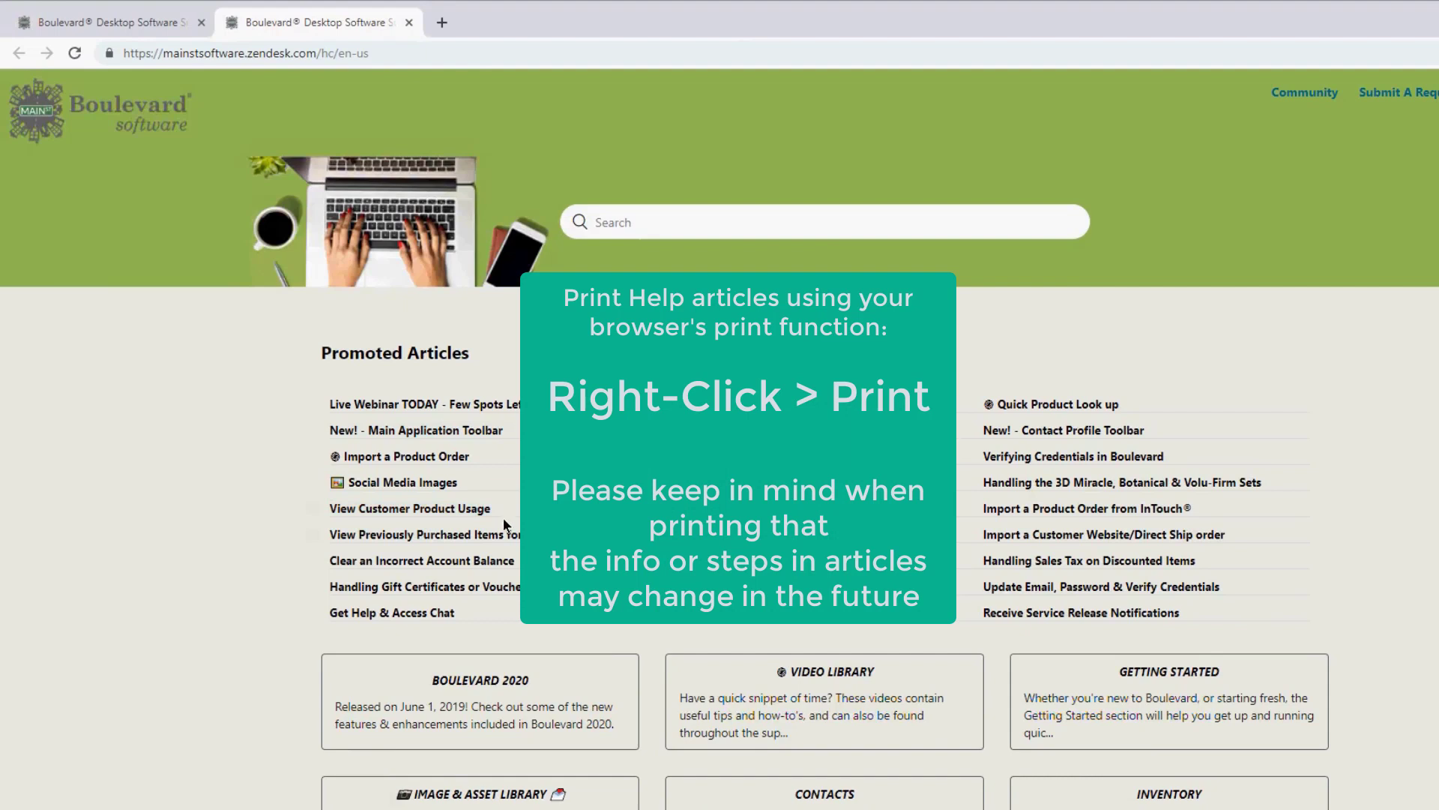
right_click(180, 405)
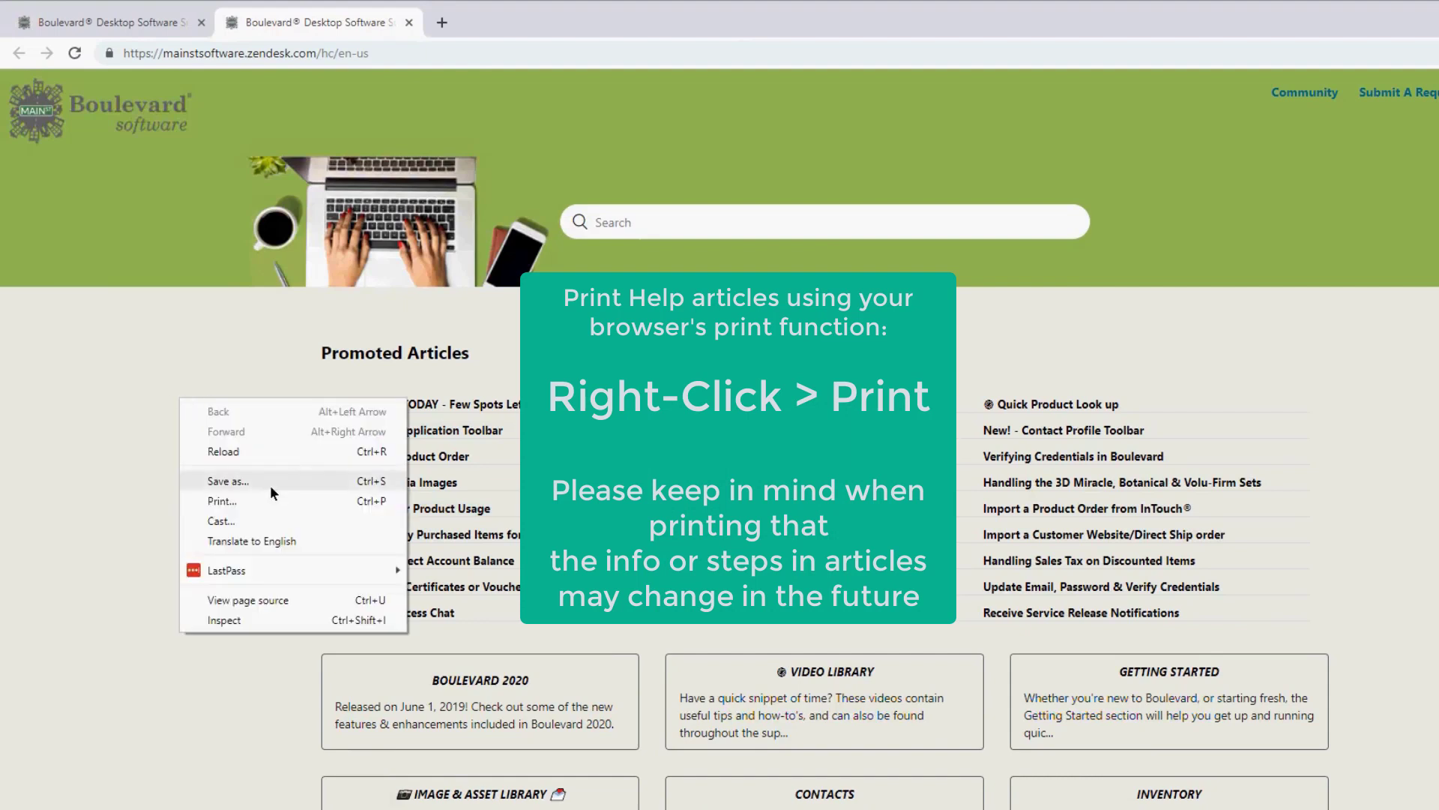
click(89, 386)
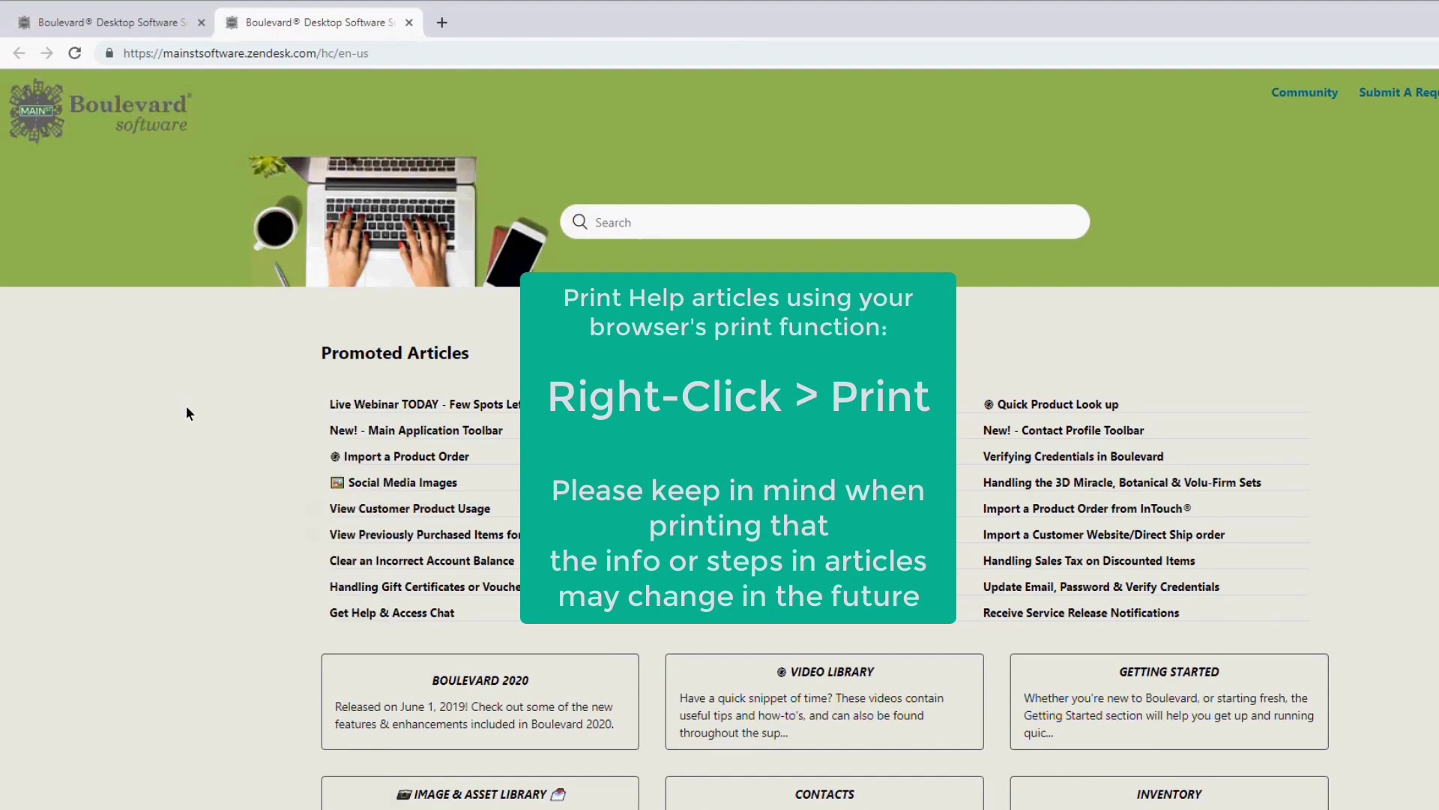
click(1132, 685)
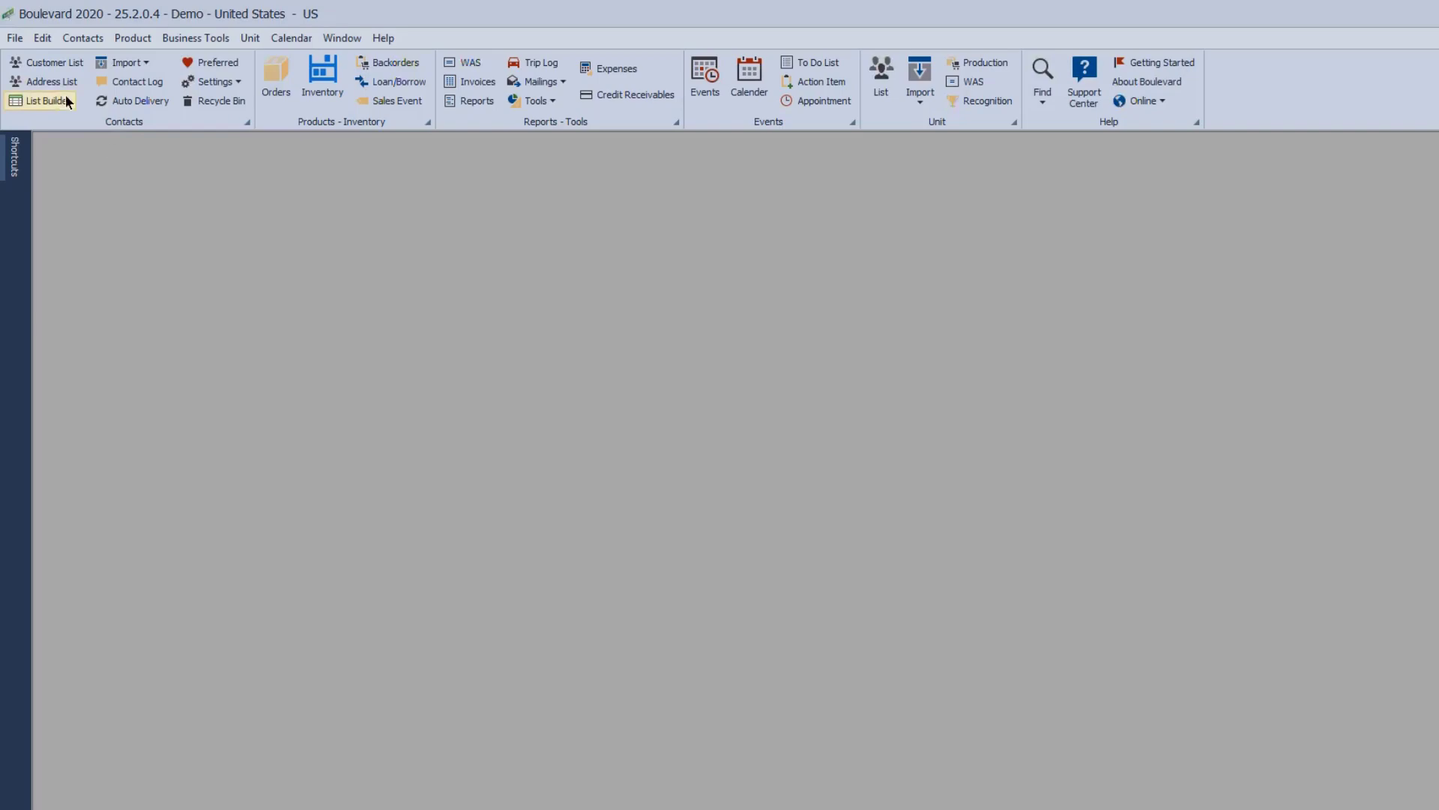
- From the Customer List, start an invoice for the customer listed just below Business Supplies and set its sale type to EZ Ship
click(51, 62)
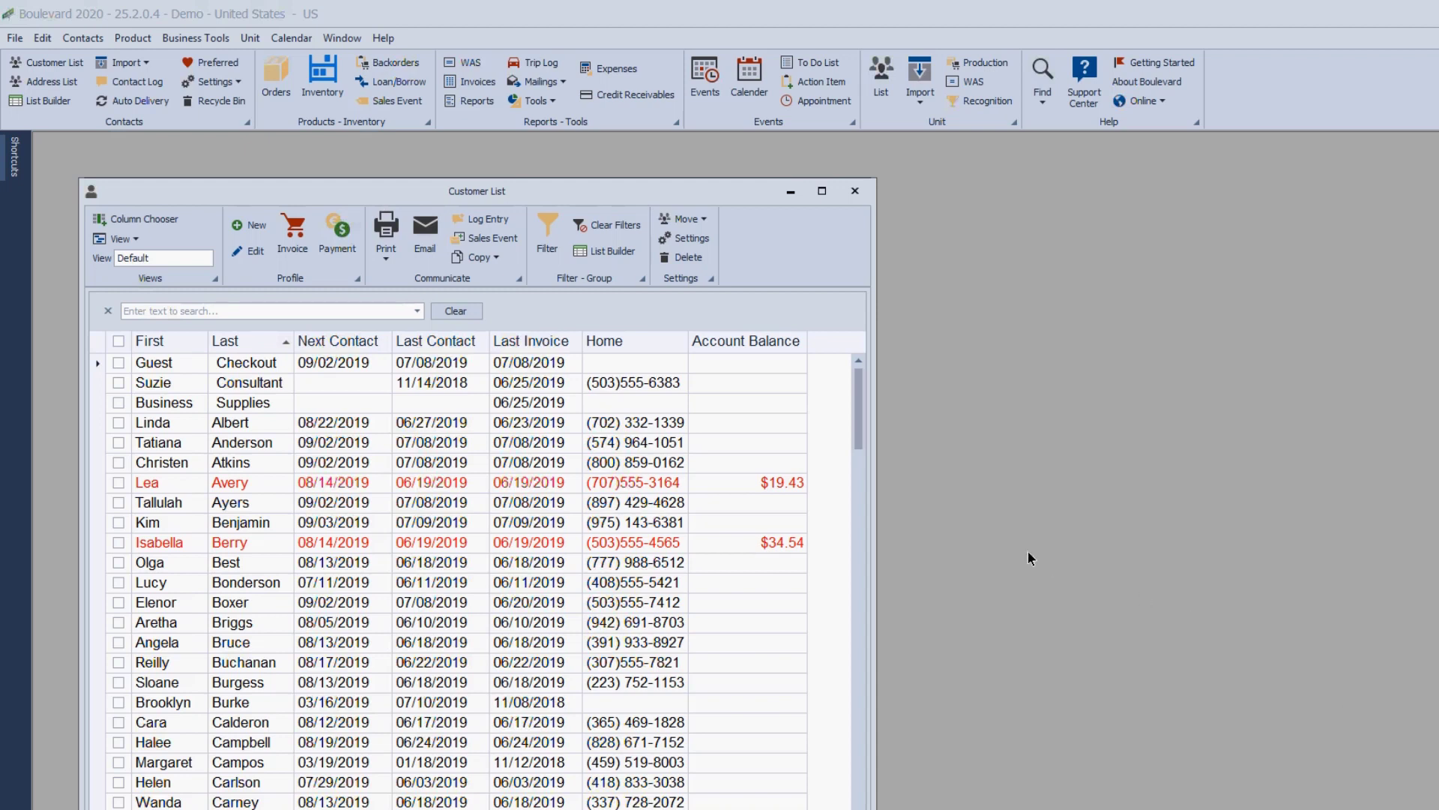
click(144, 422)
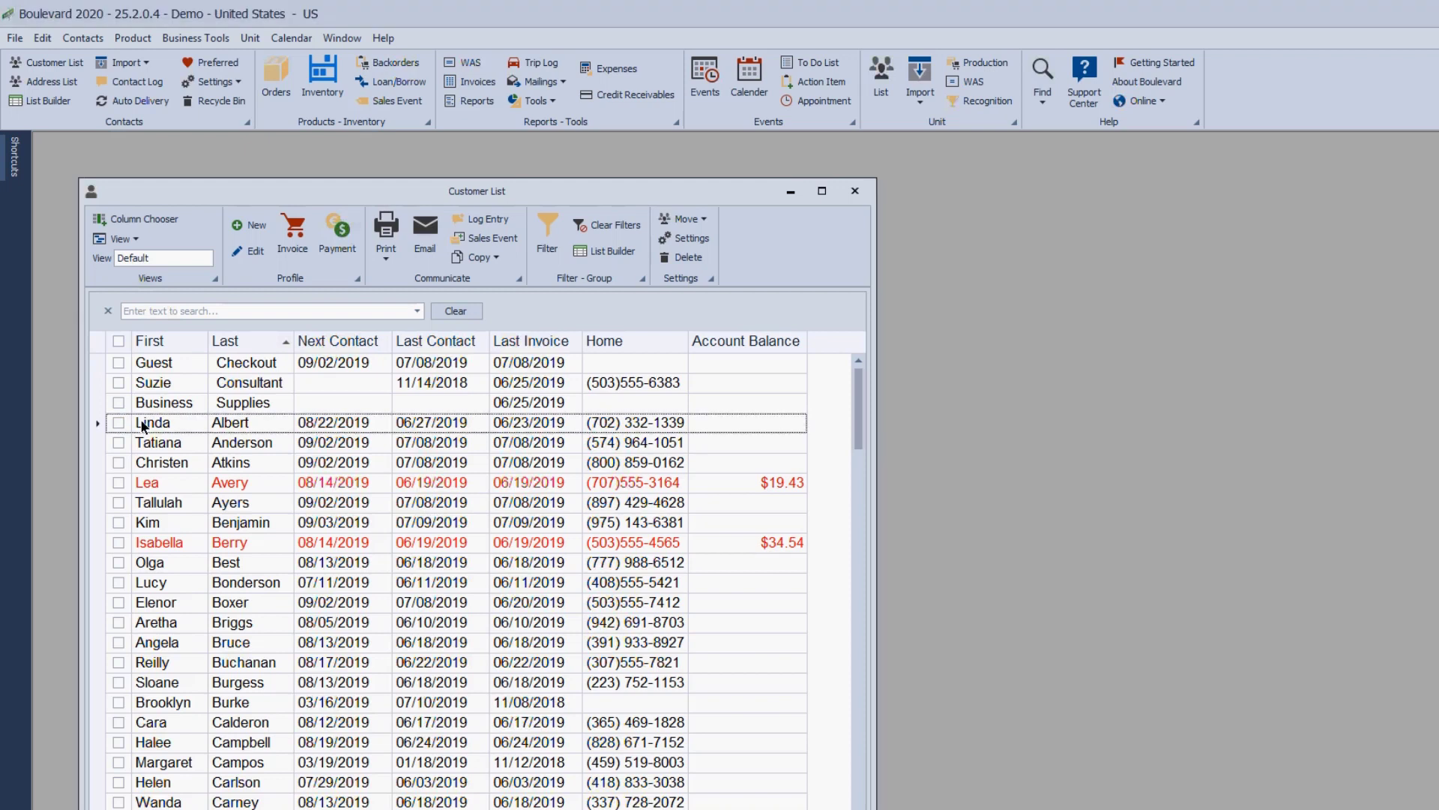
click(286, 239)
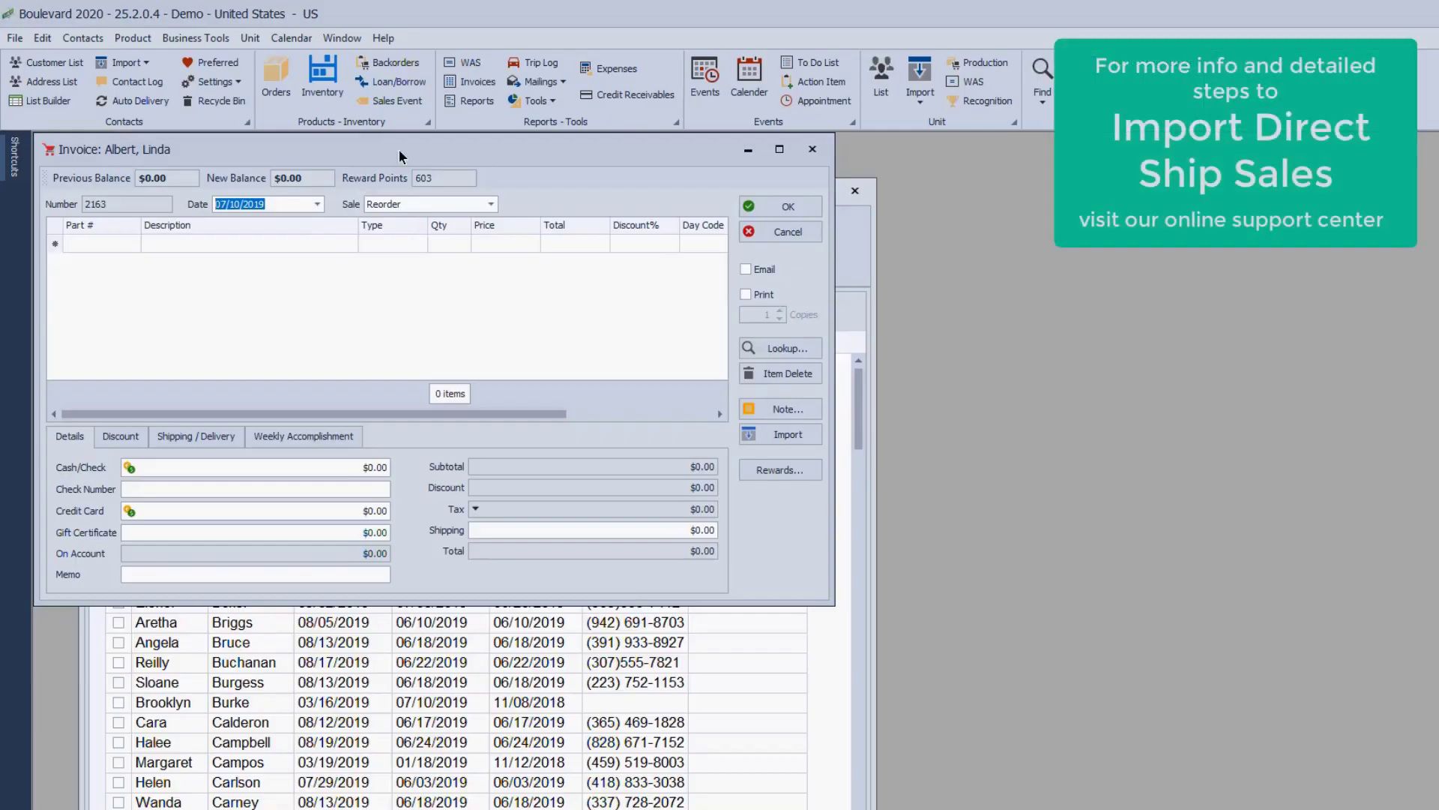
drag(399, 150, 537, 286)
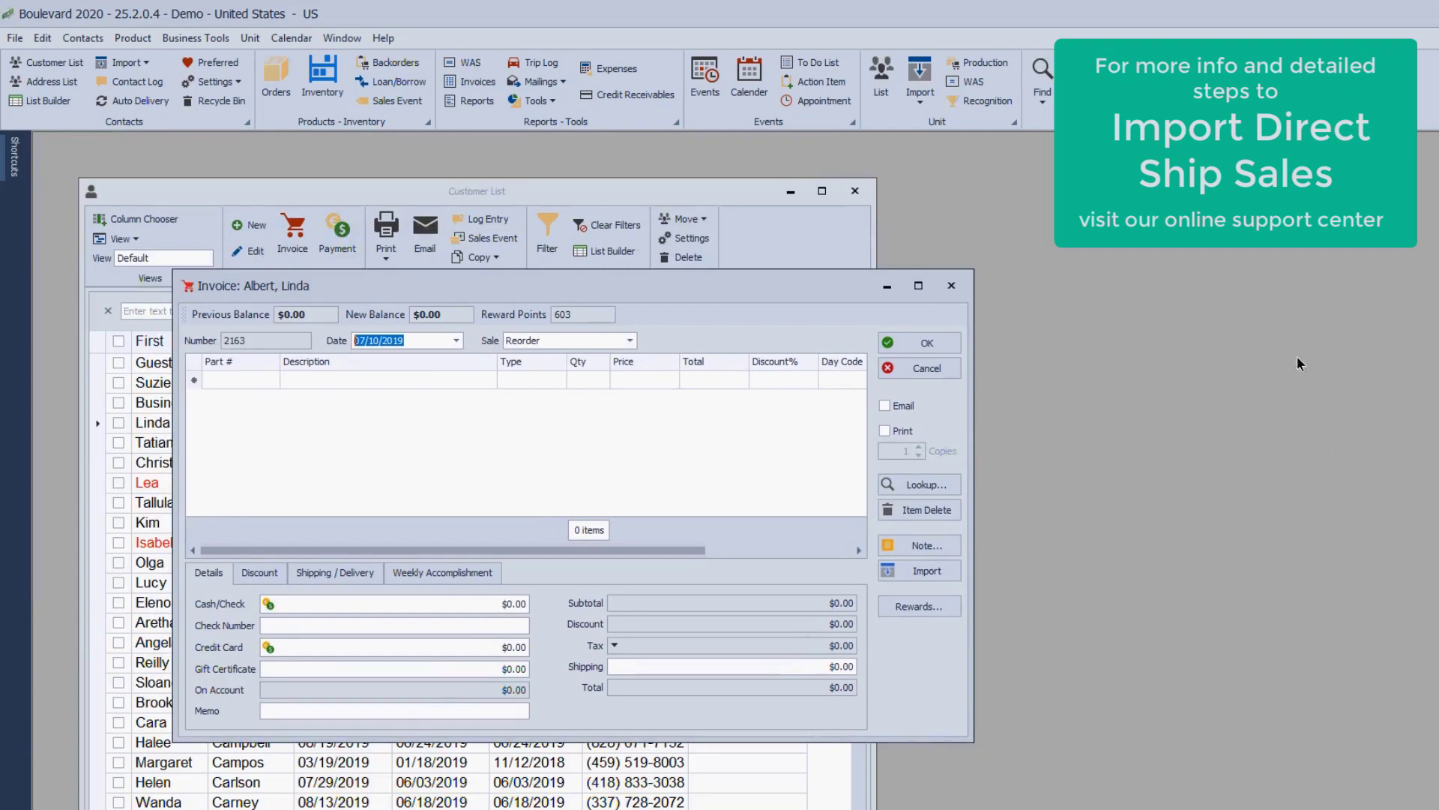
click(628, 343)
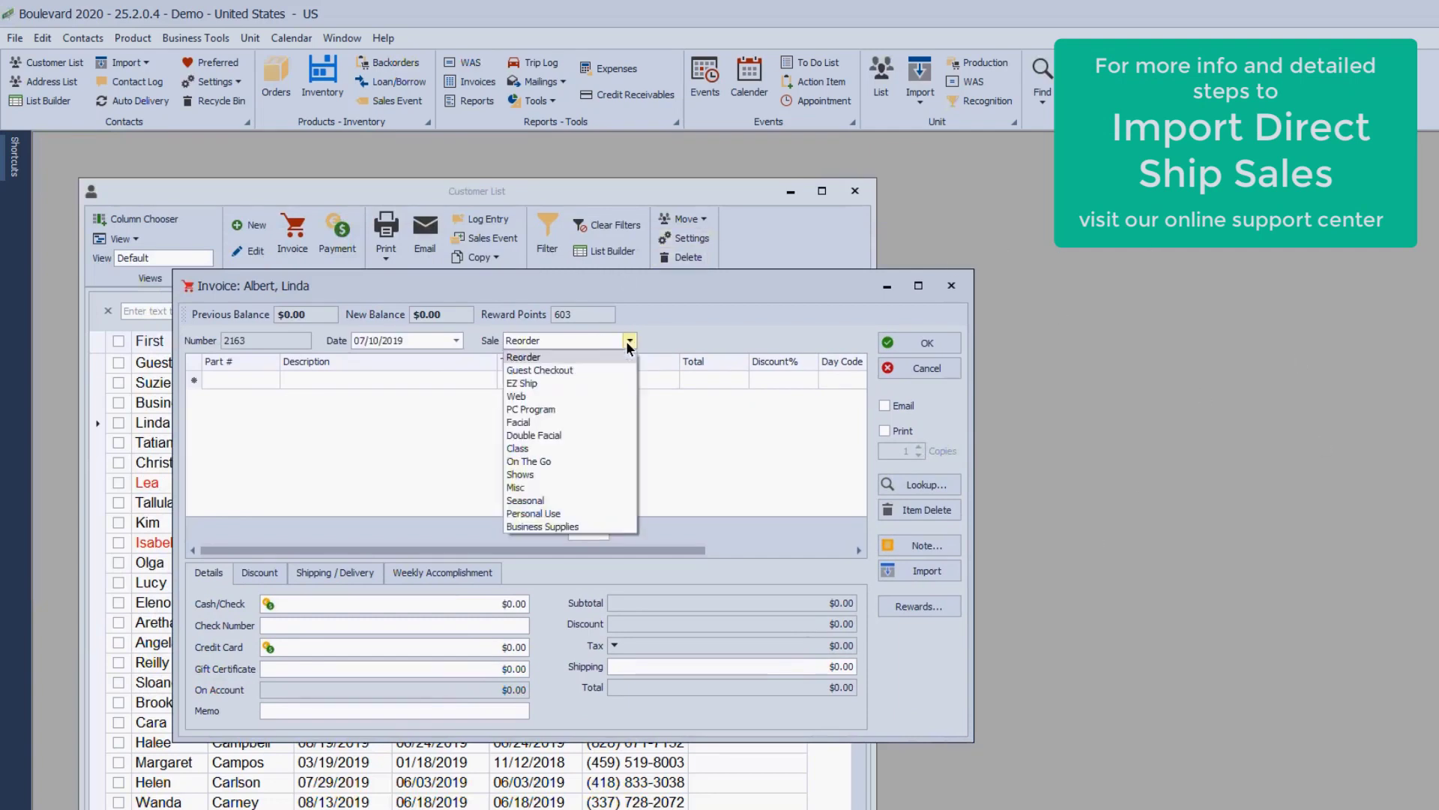
click(537, 383)
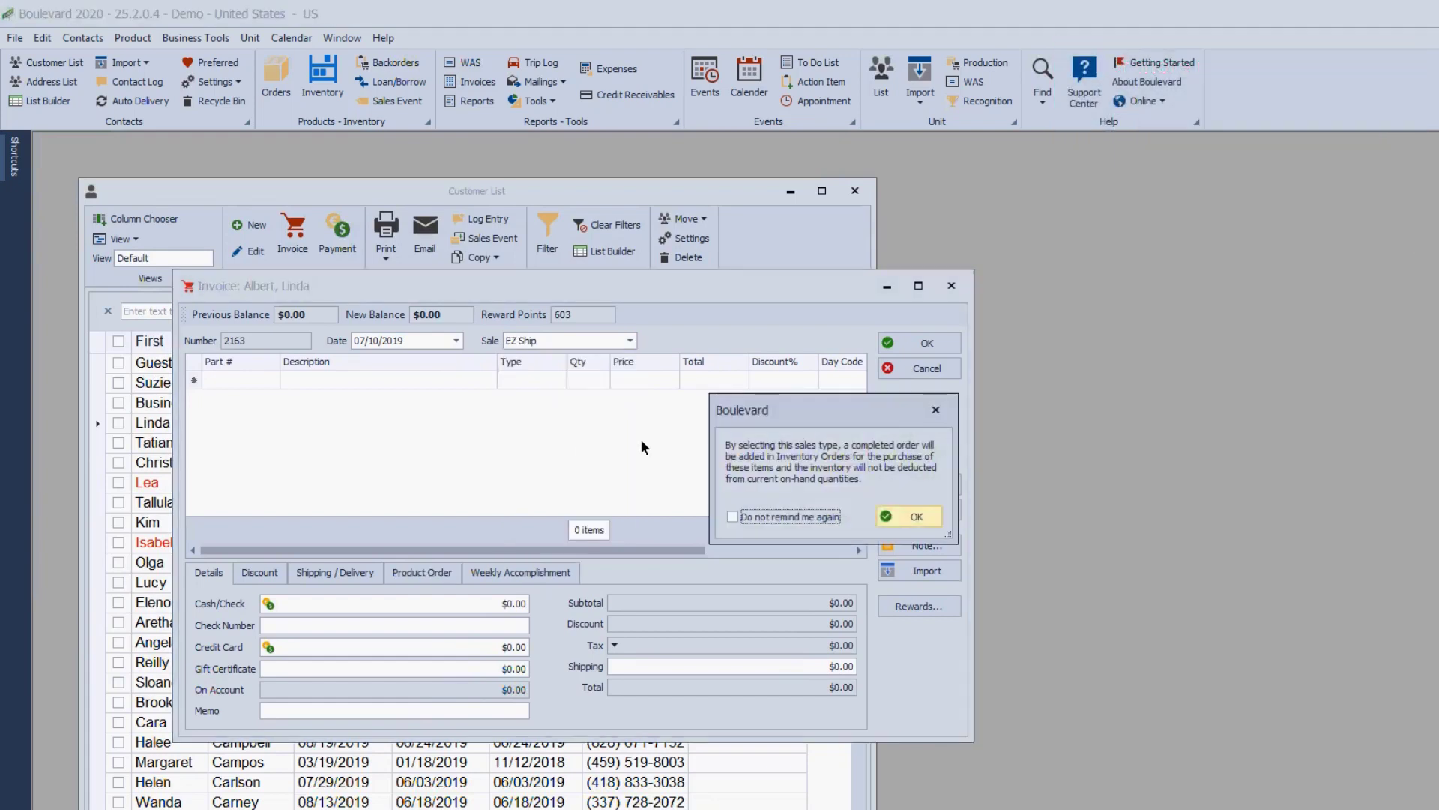
click(914, 519)
- Add Pink Paparazzi Matte Lipstick (10145455) to the invoice and show its Product Order options
click(482, 379)
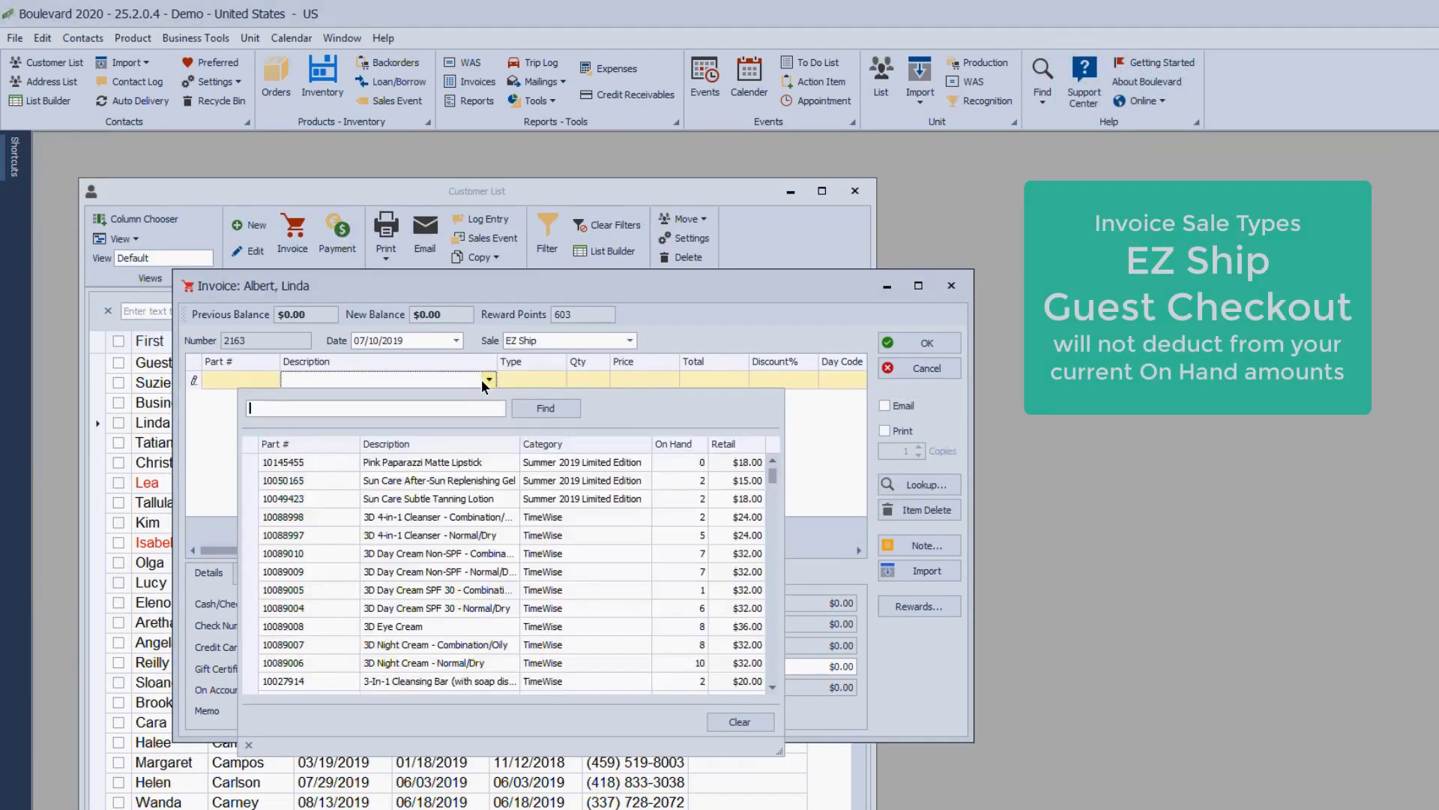
click(459, 464)
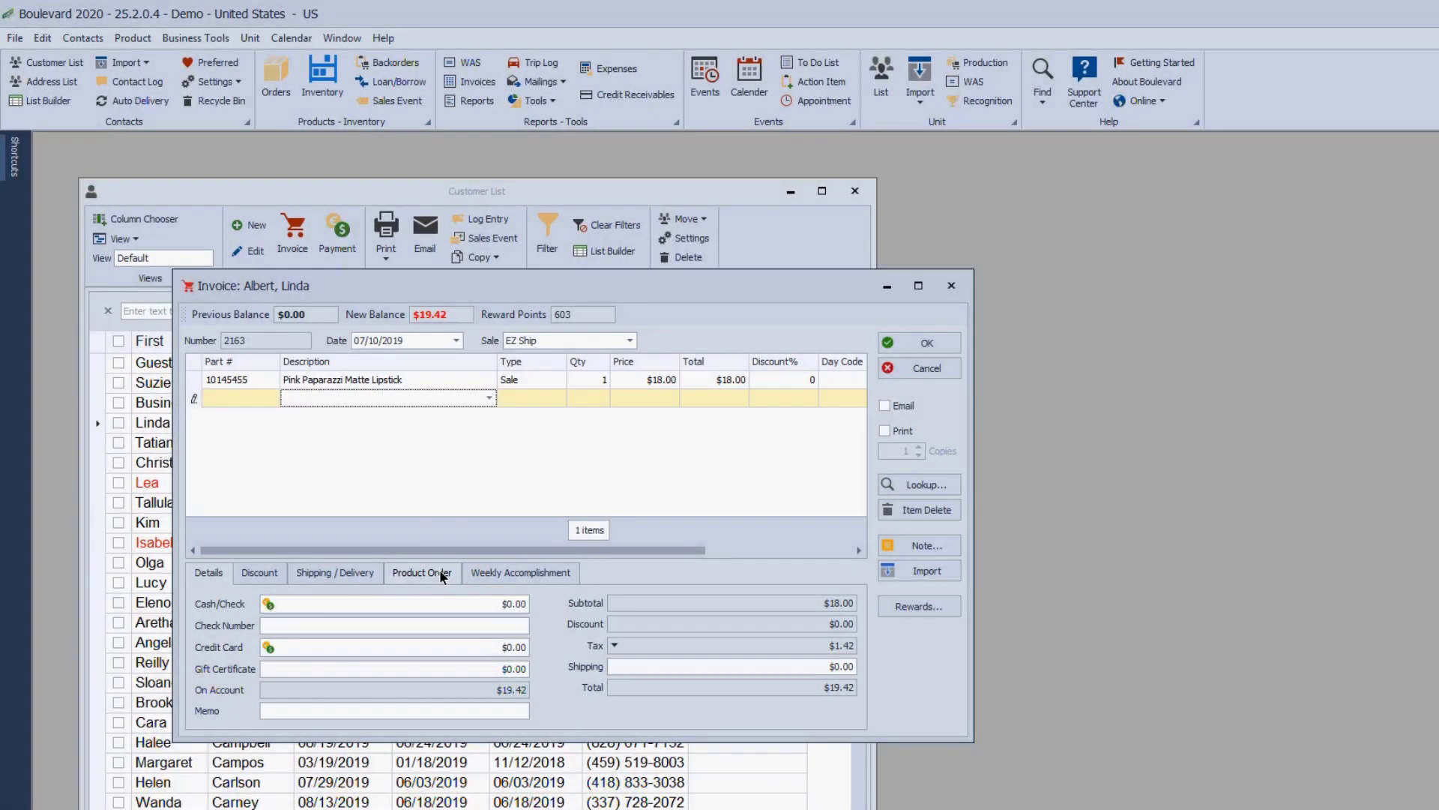
click(443, 576)
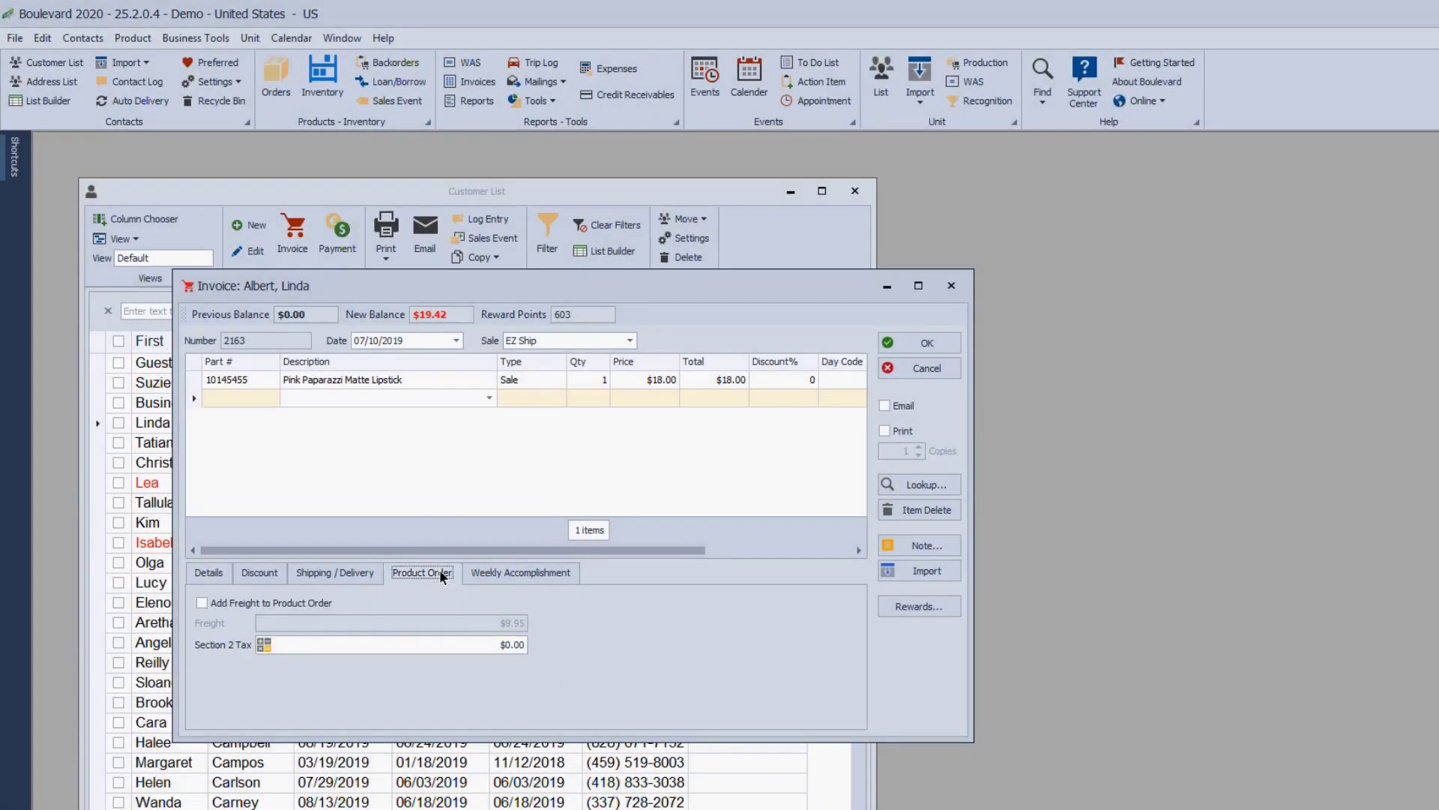
- Add the $9.95 freight to the invoice's product order and view the Section 2 Tax calculation, cancelling it
click(203, 602)
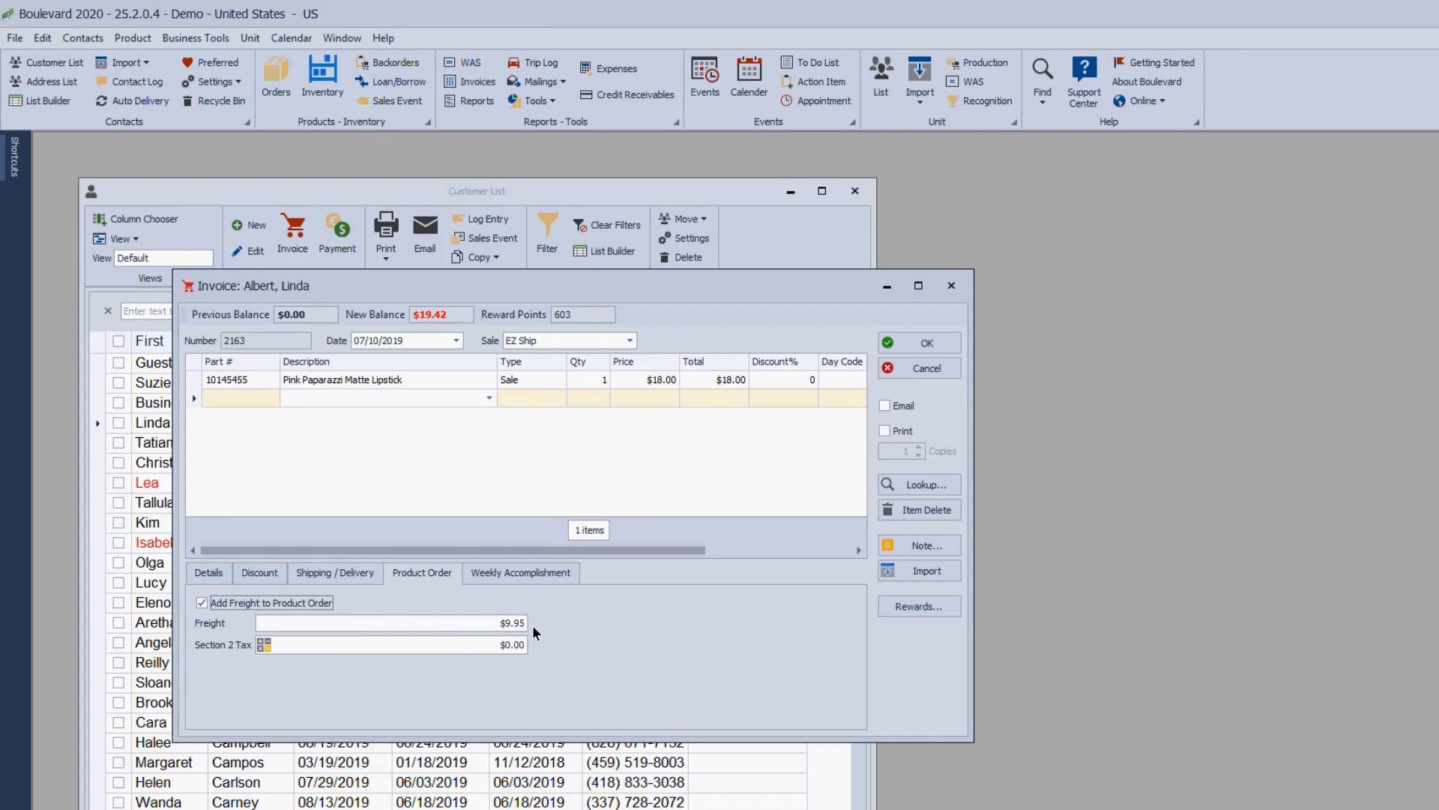
click(264, 644)
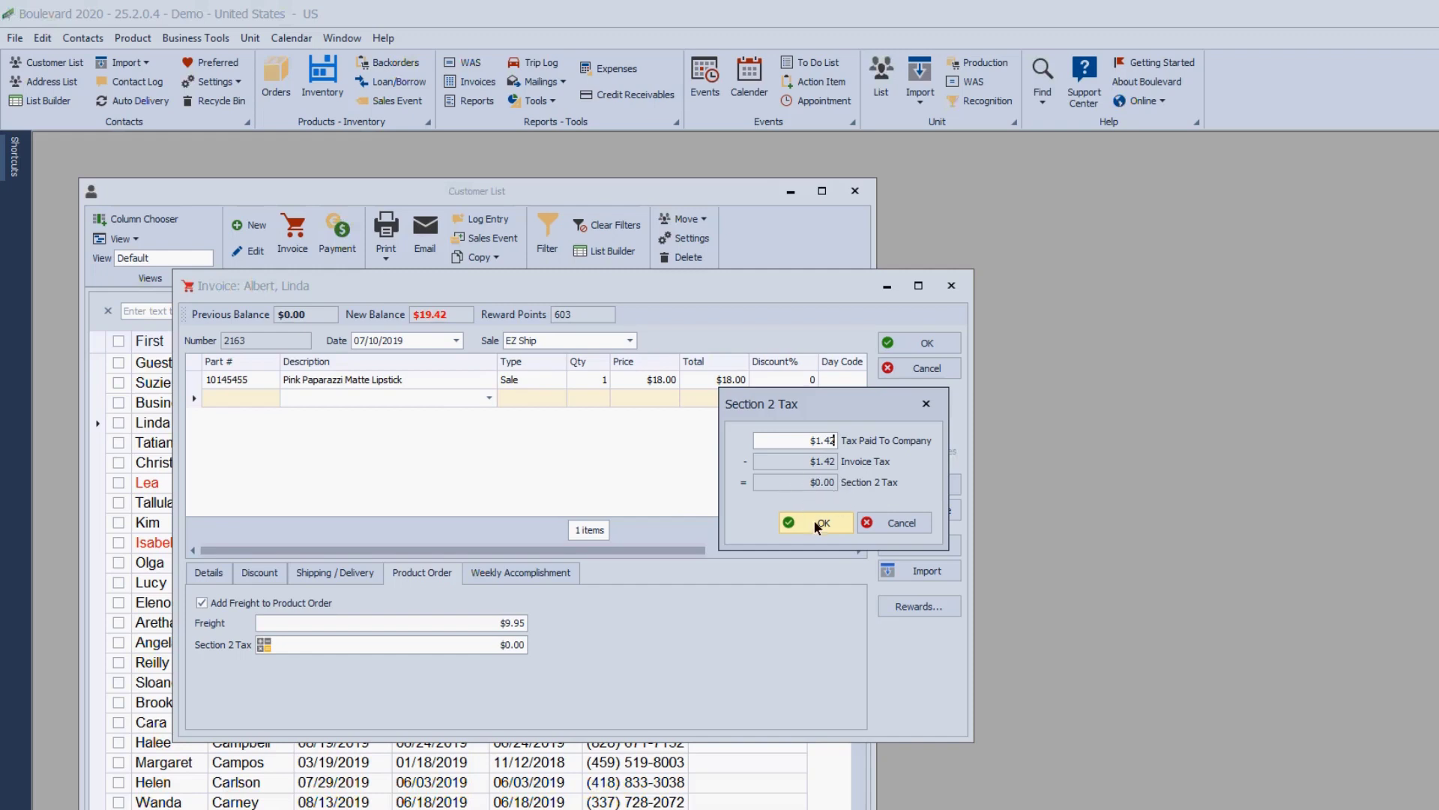
click(900, 523)
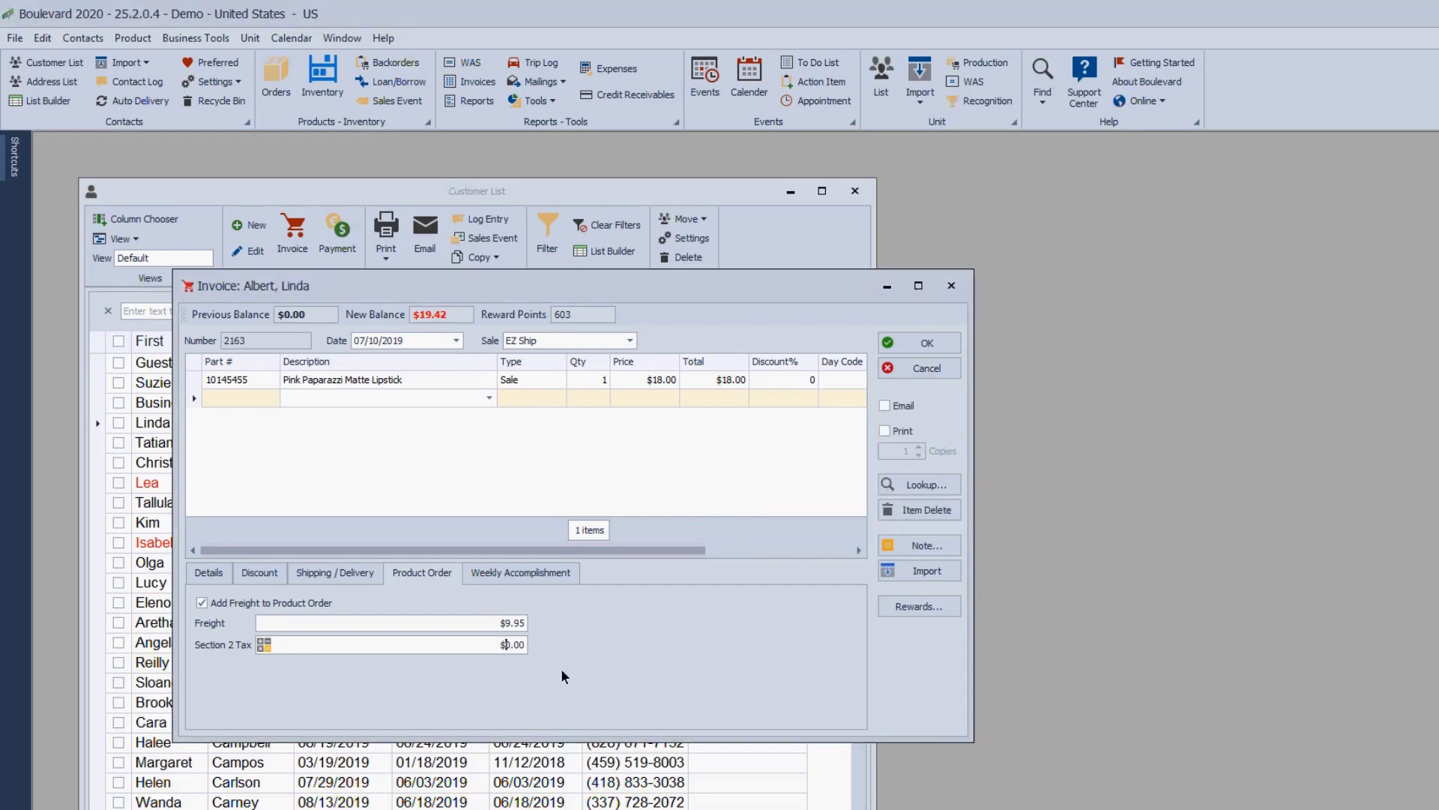
- Record the invoice's full $19.42 as a credit card payment and save it with the sale type kept as EZ Ship
click(215, 578)
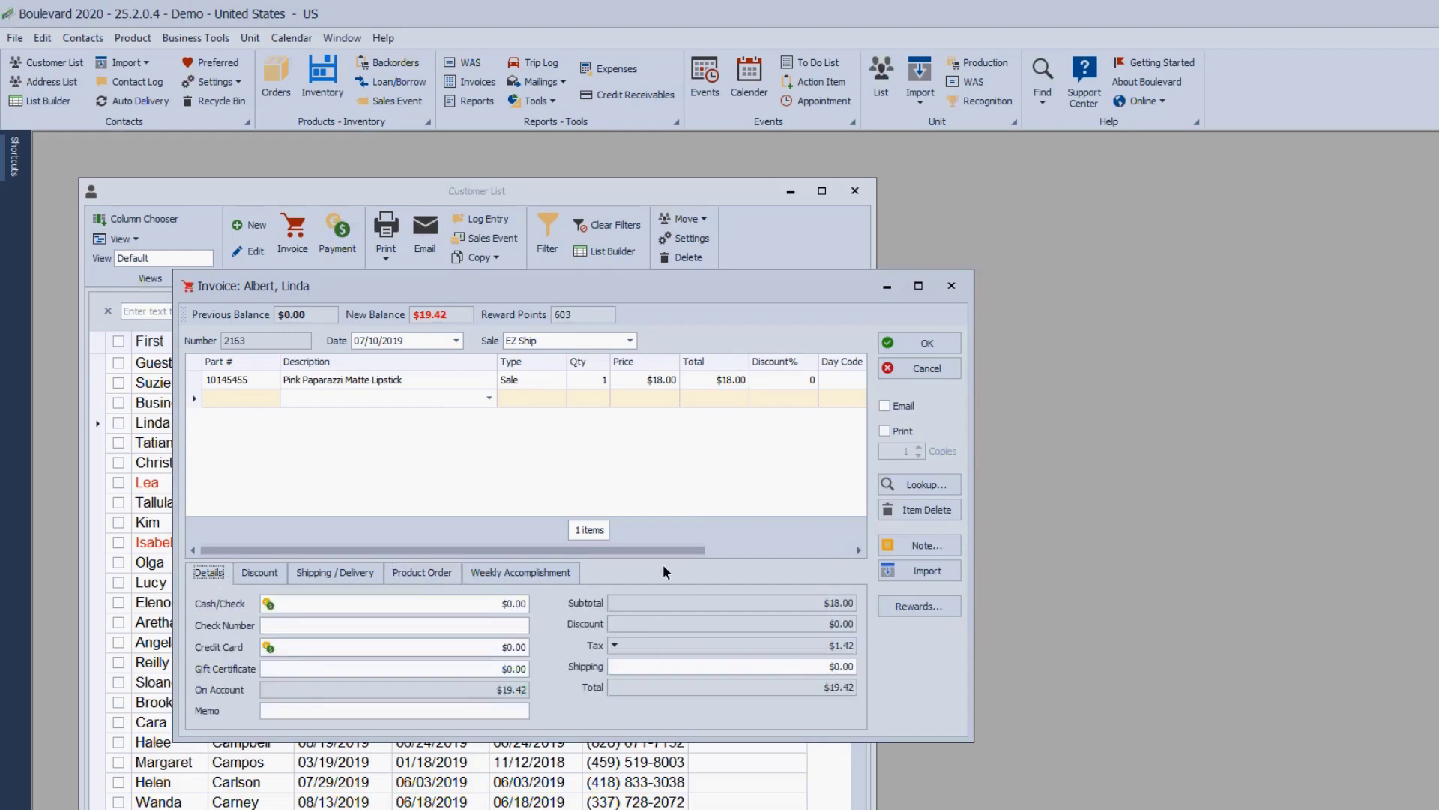
click(815, 667)
click(269, 648)
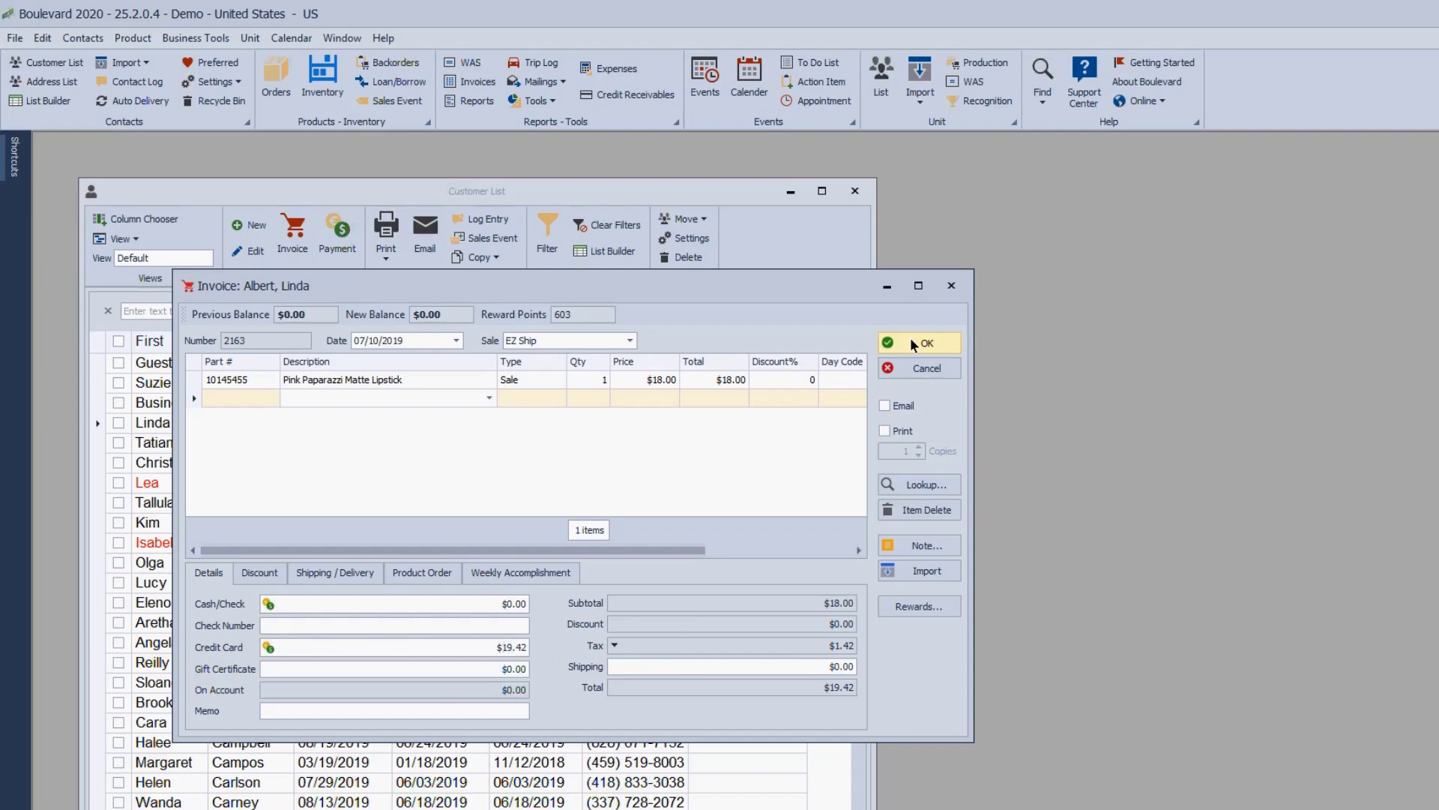
click(629, 340)
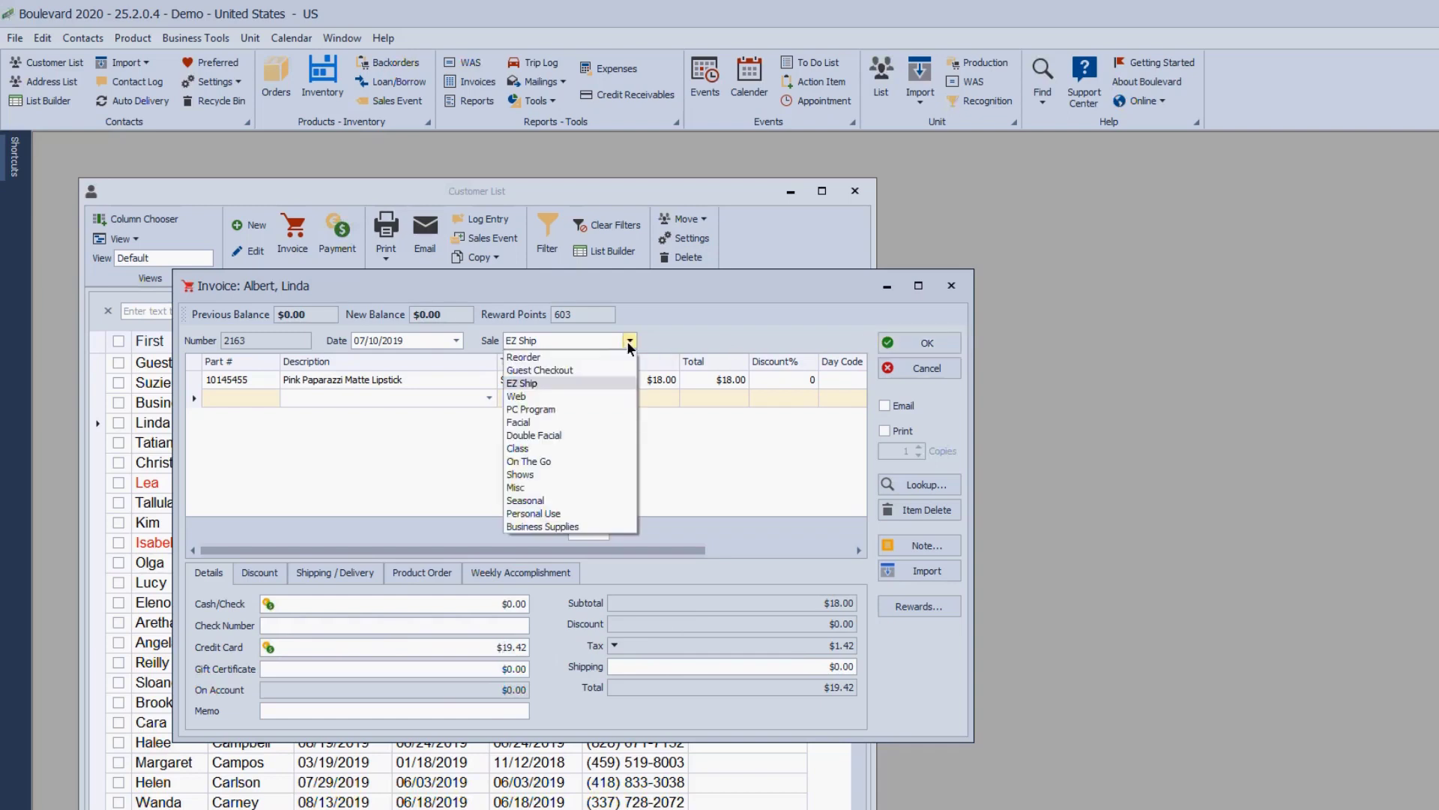
click(541, 383)
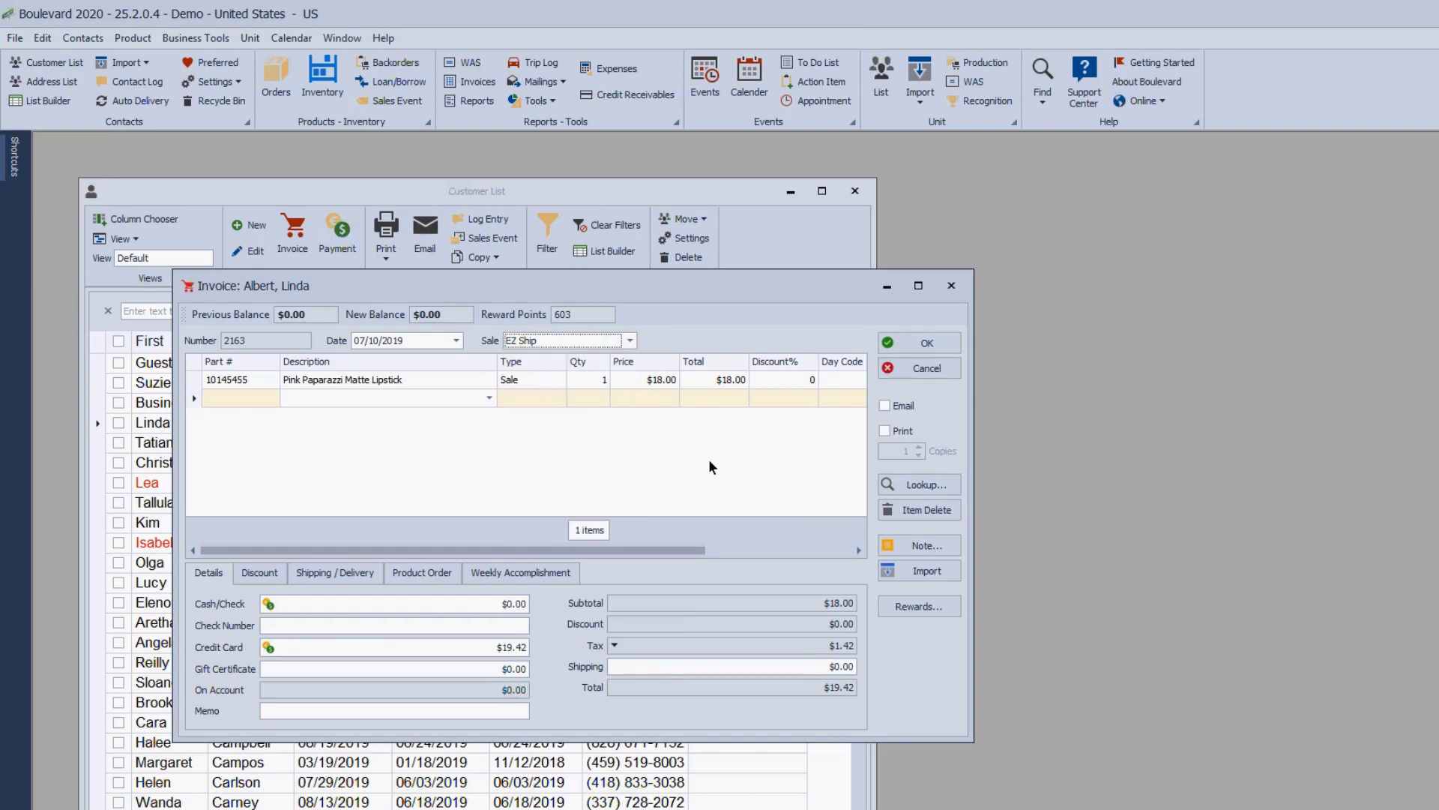
click(904, 347)
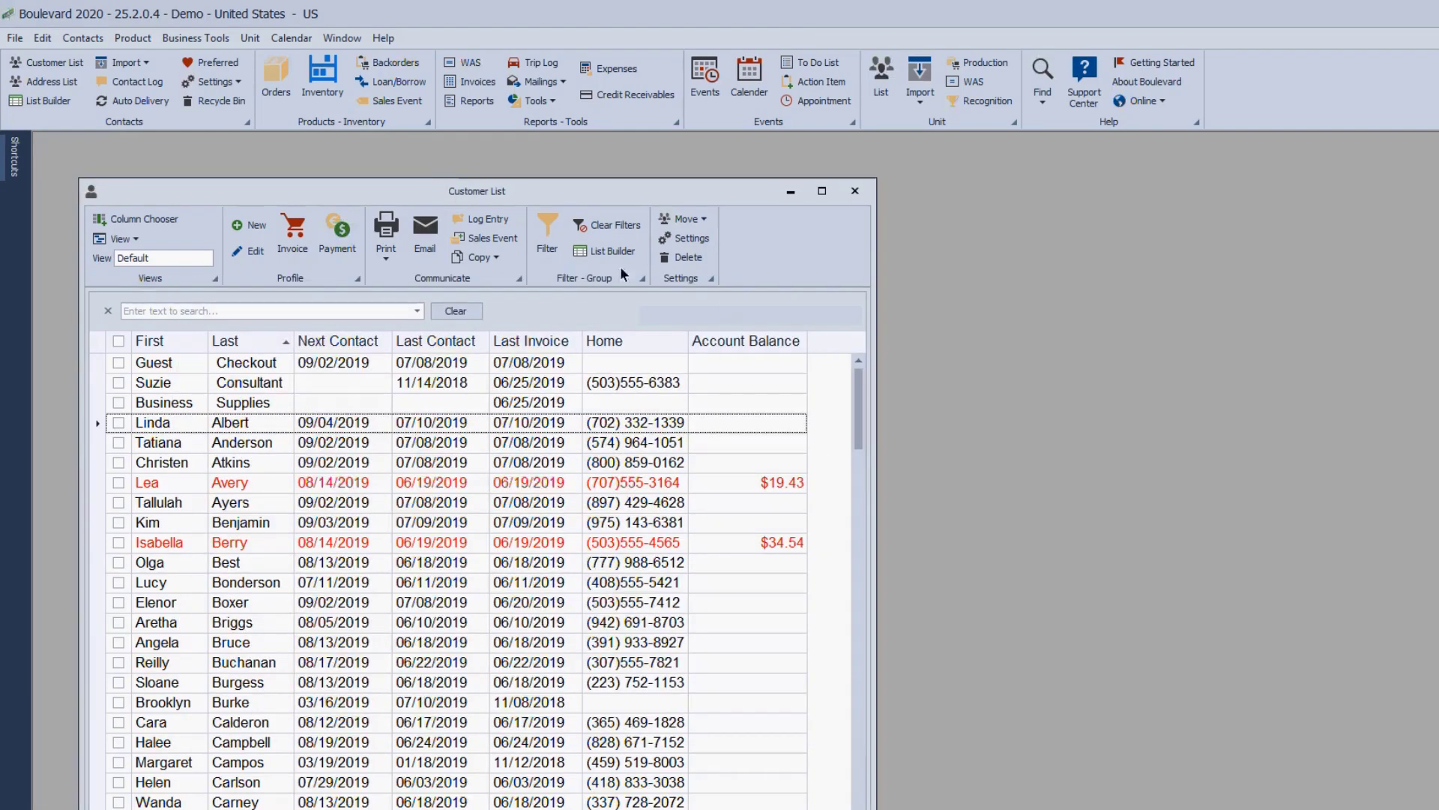
- View the received orders in Inventory Orders, widen the window to check the EZ Ship order's tax and freight expenses, and close it
click(277, 88)
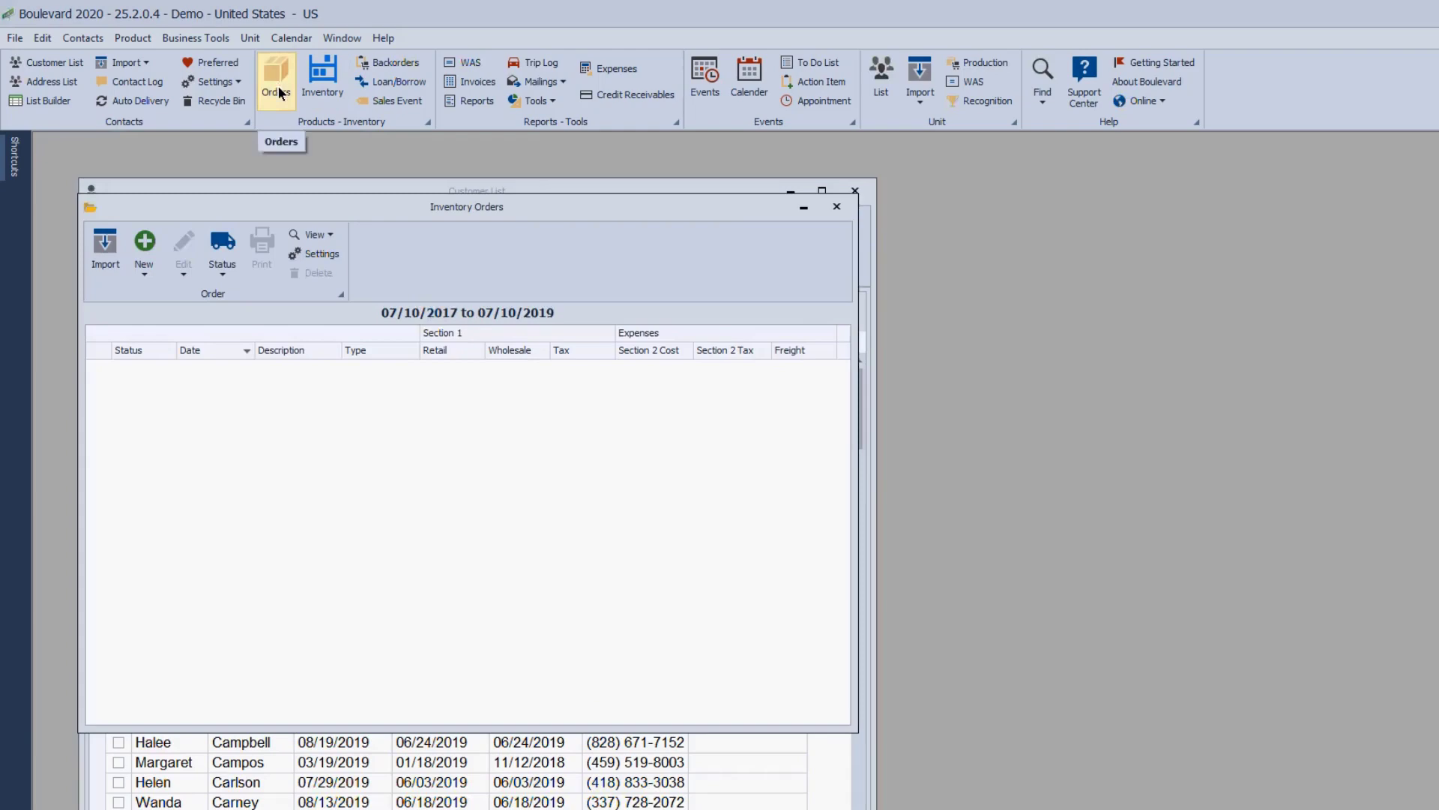
click(315, 235)
click(290, 276)
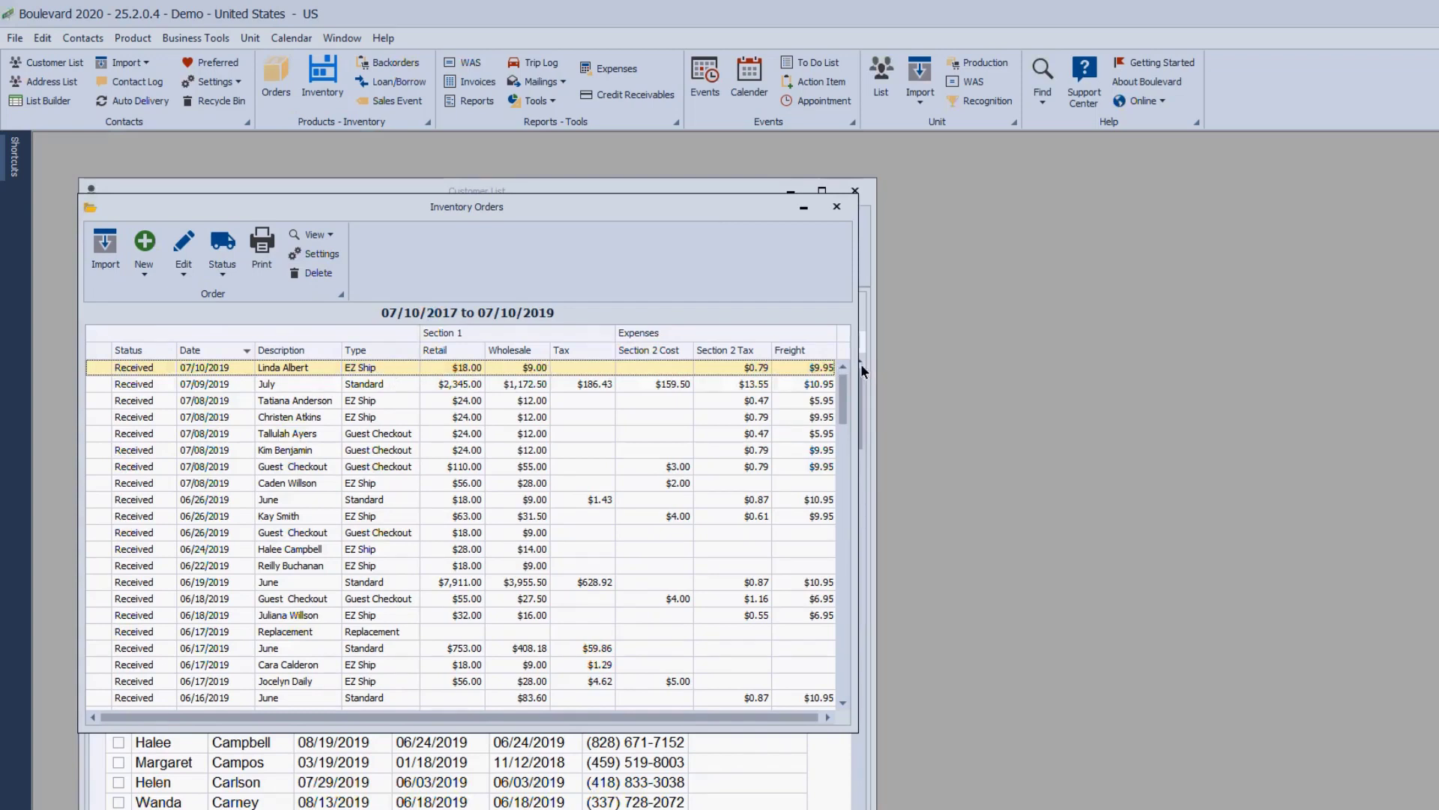
drag(862, 371, 1028, 375)
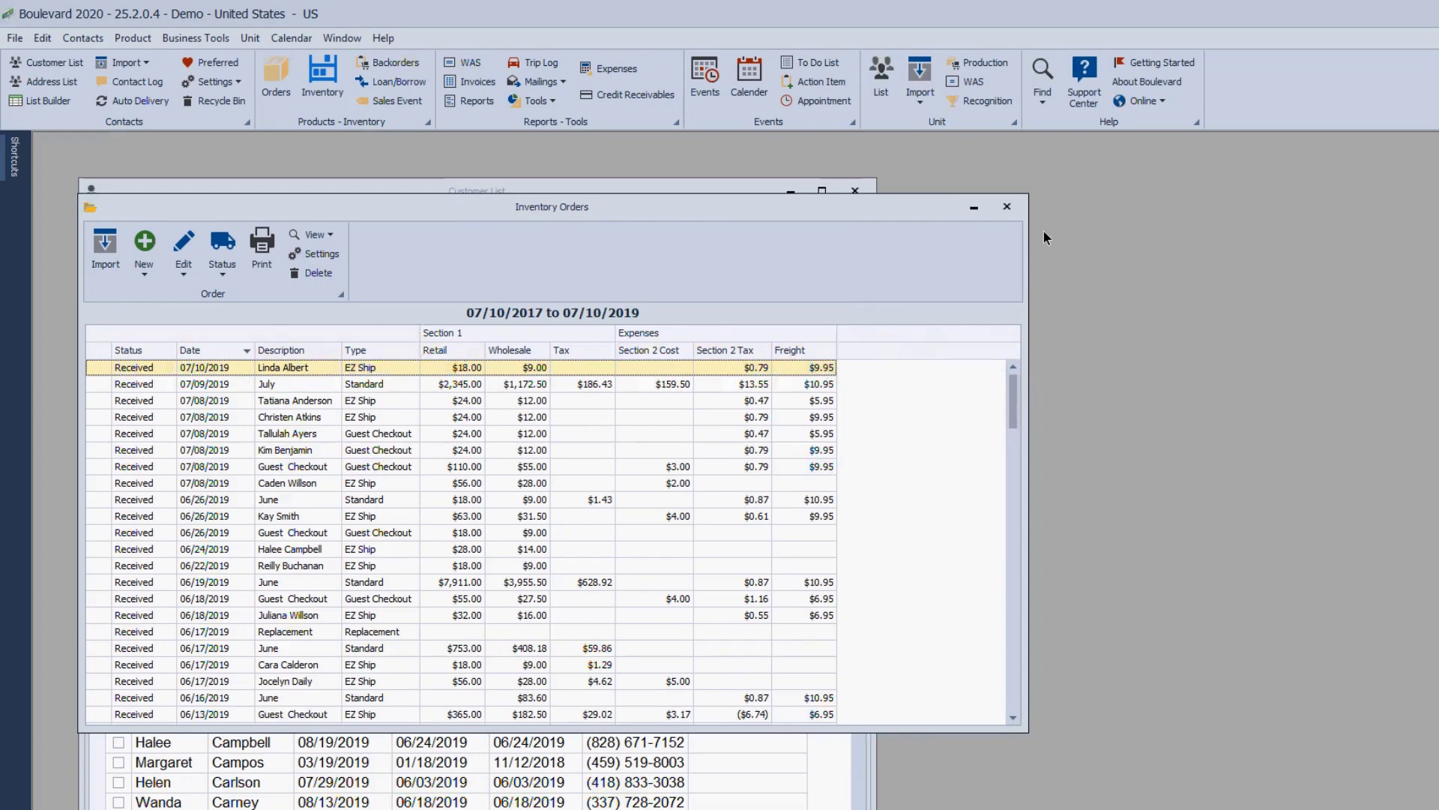
click(1007, 206)
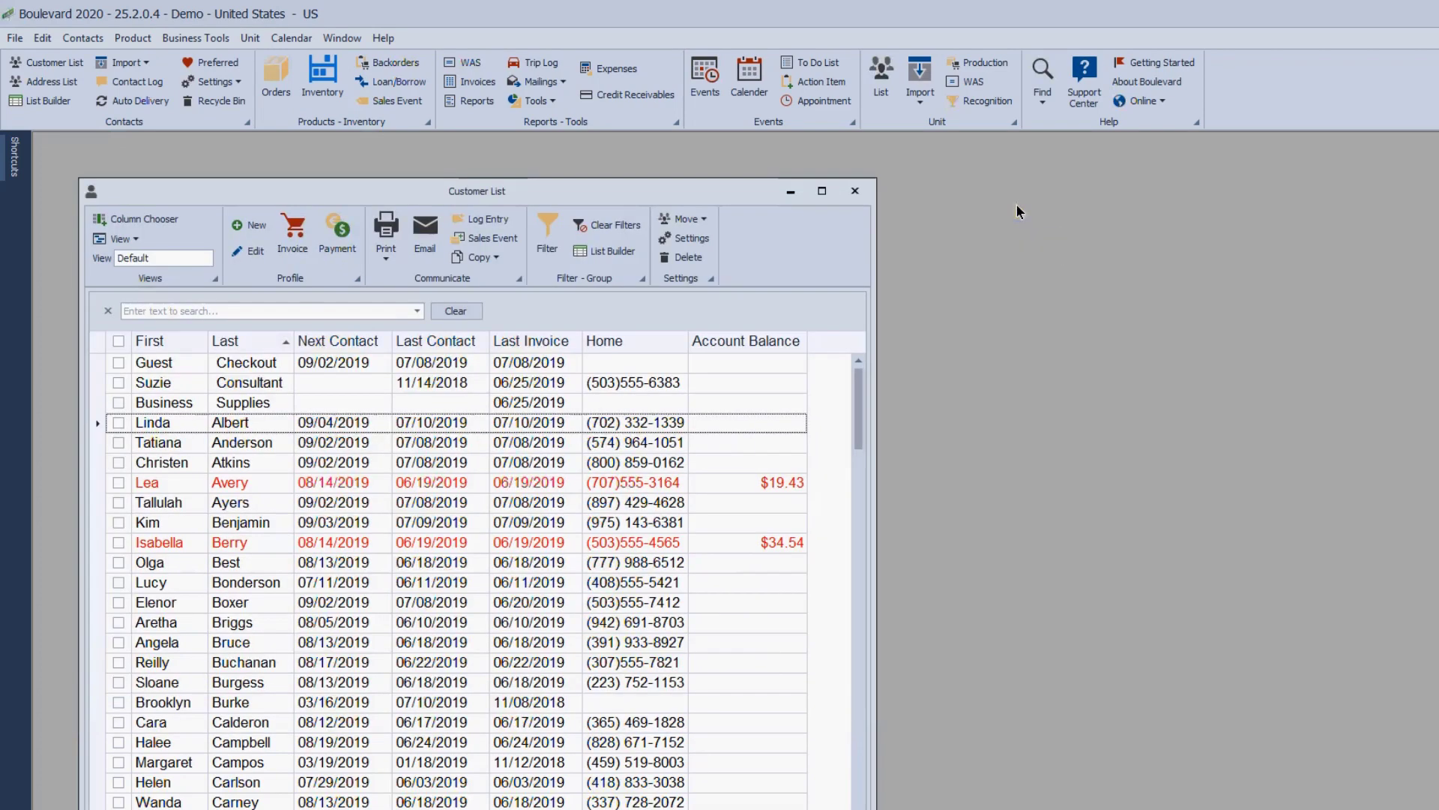